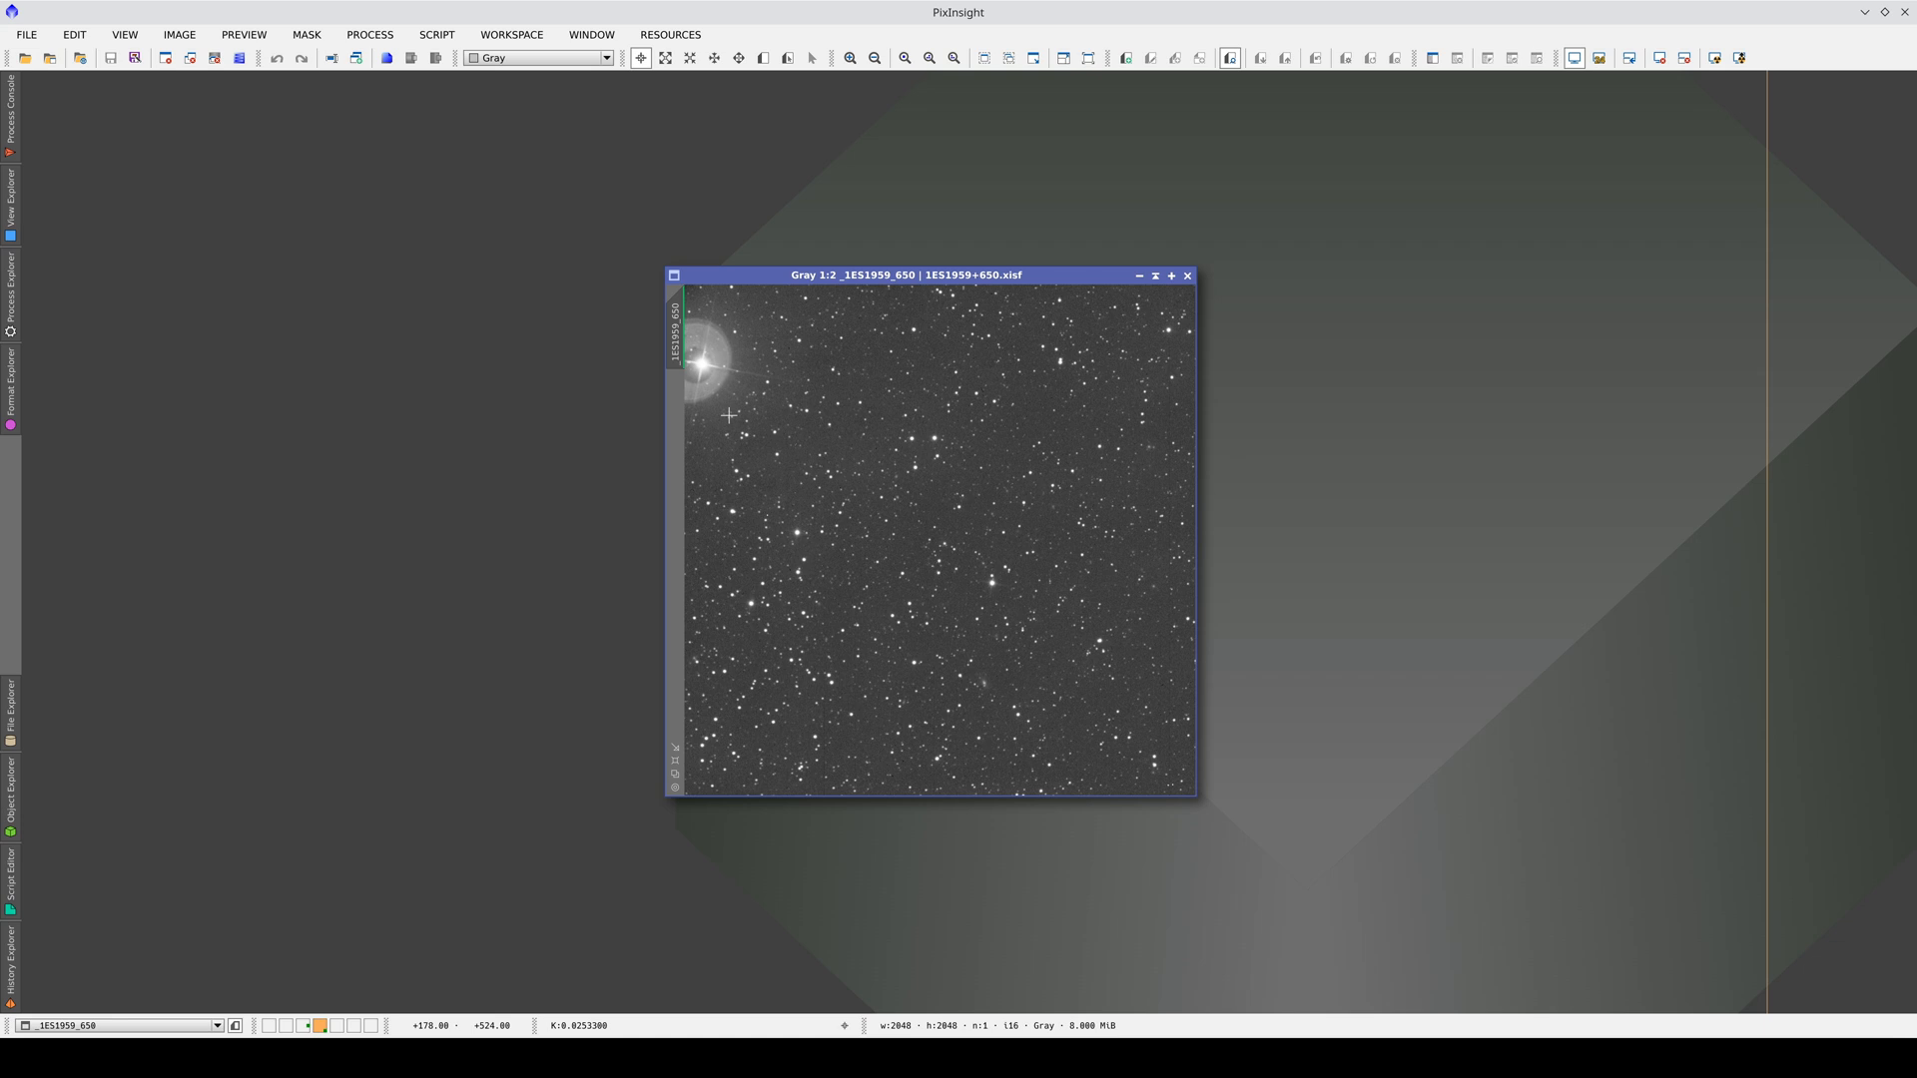
- Add a Milliquas quasar catalog layer in AnnotateImage and run the annotation on 1ES1959_650
drag(949, 480, 972, 604)
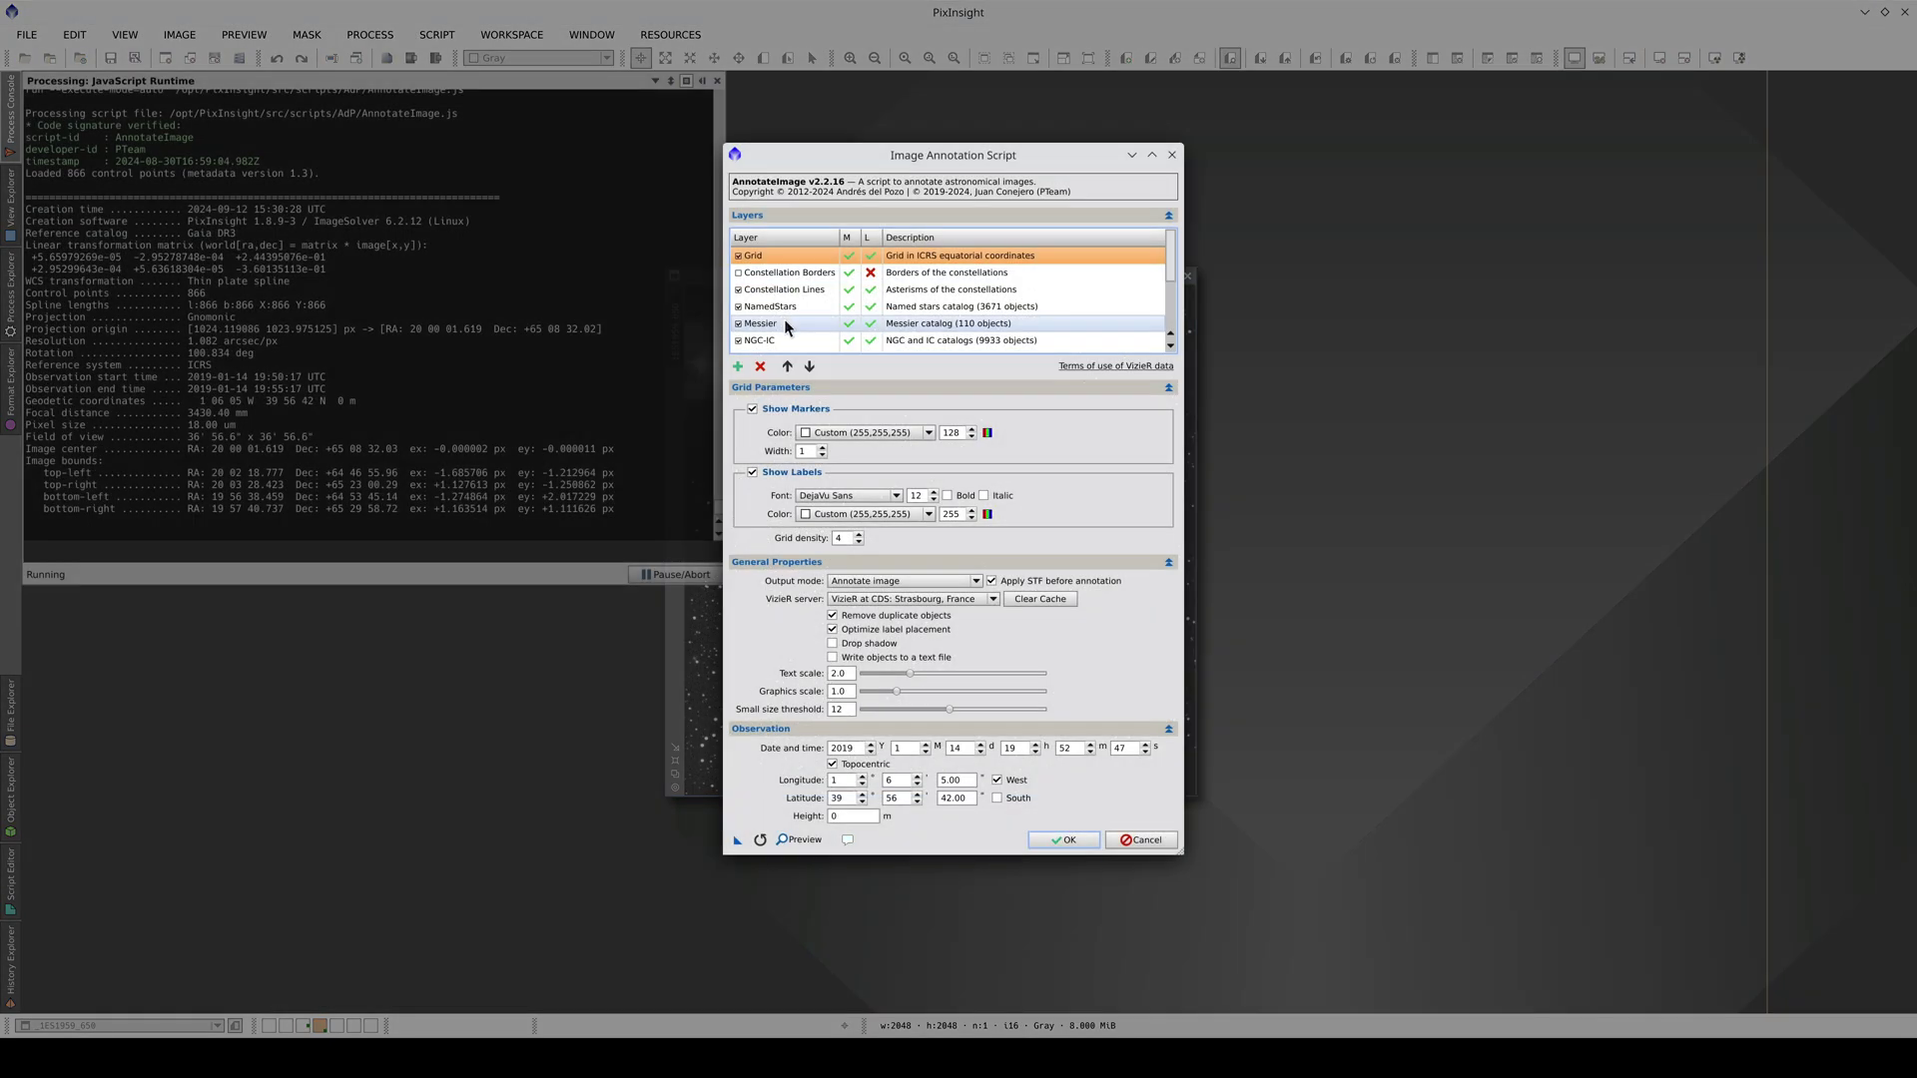
scroll(783, 320, down, 2)
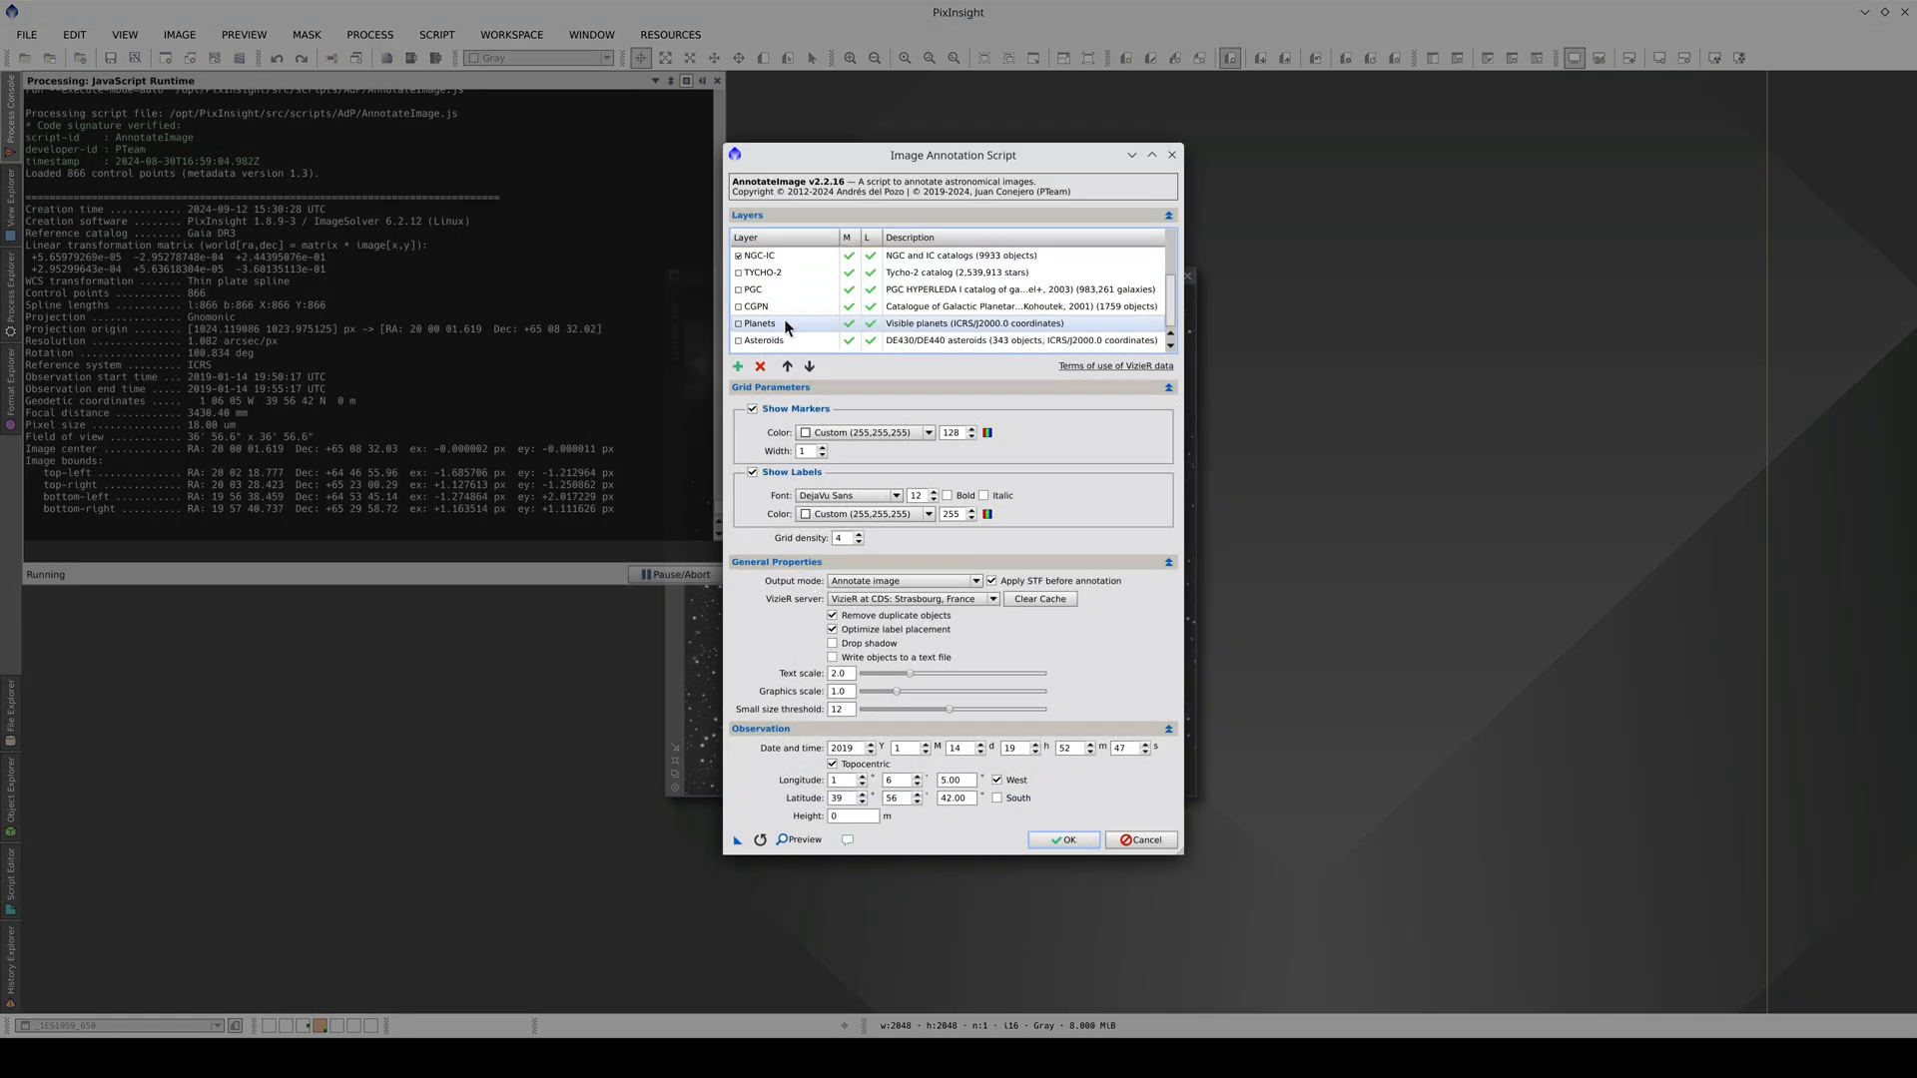
click(736, 366)
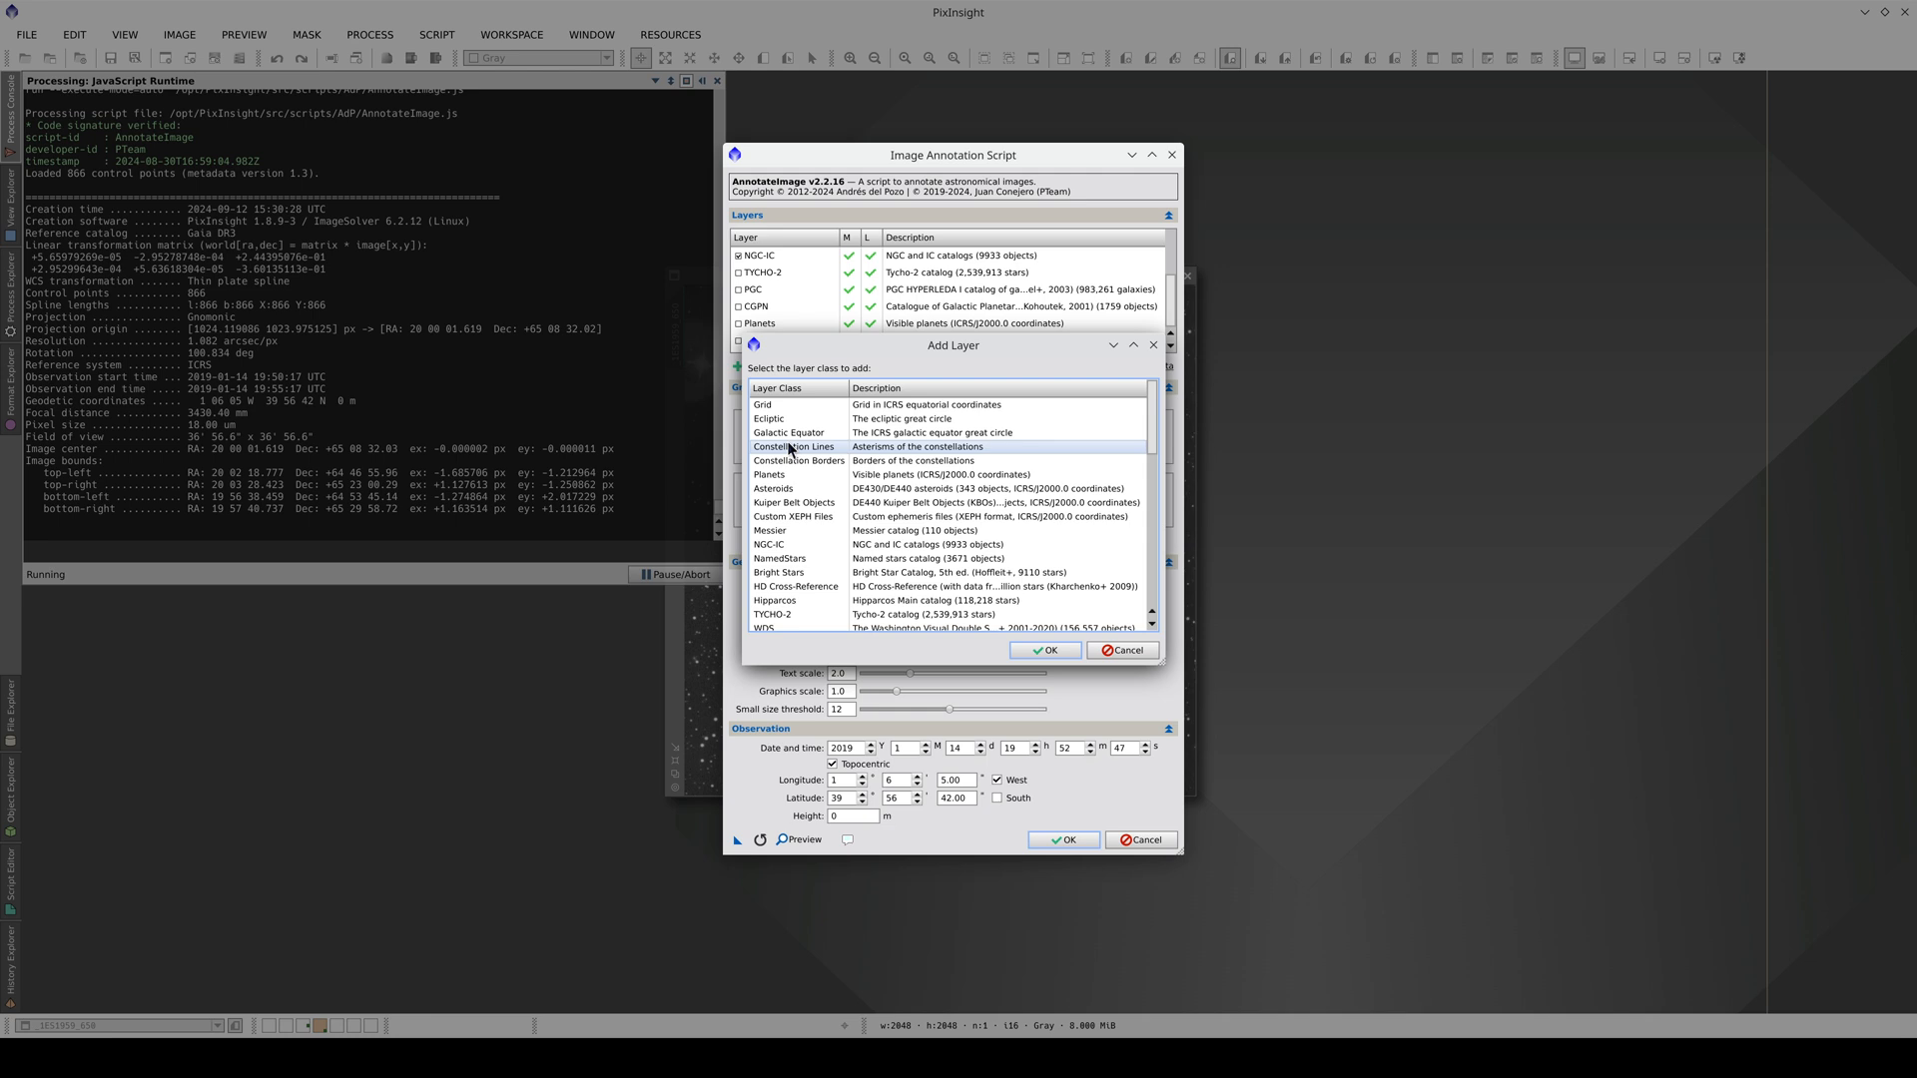
click(796, 566)
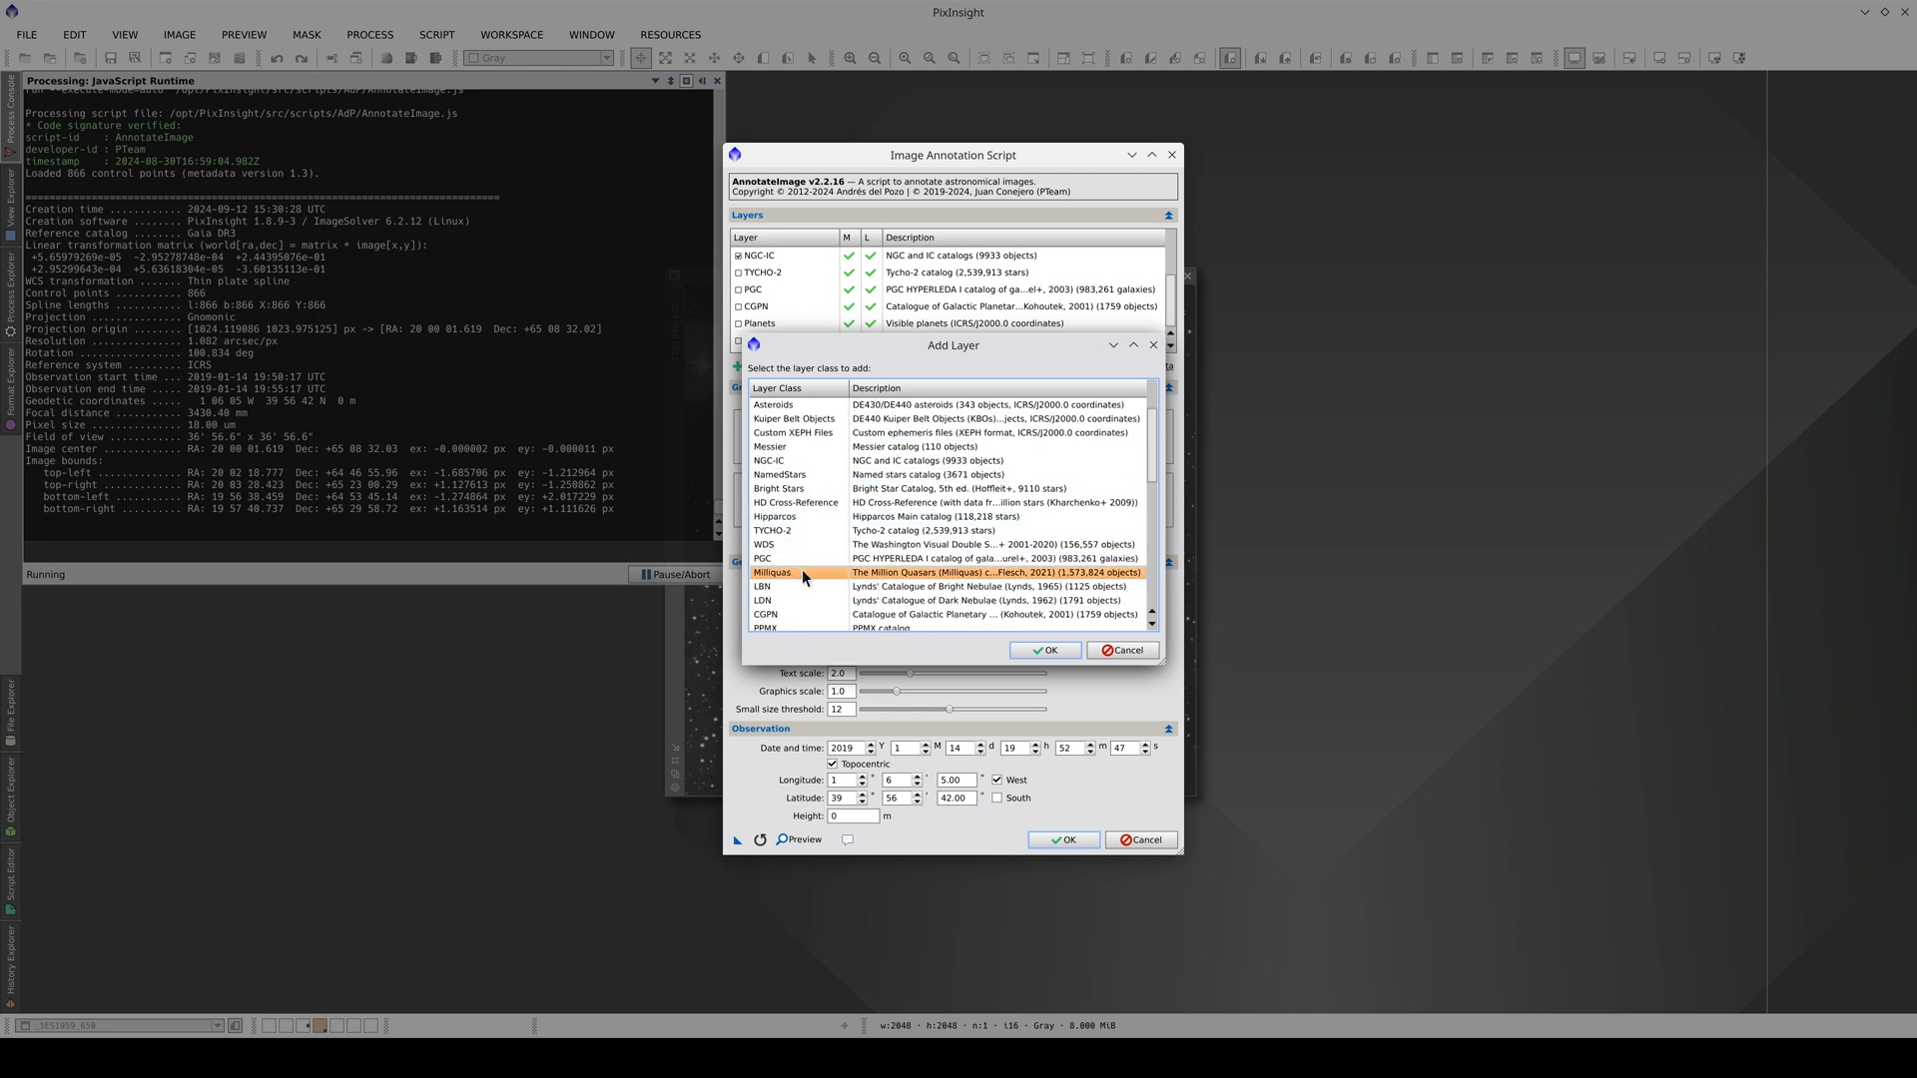
click(1051, 651)
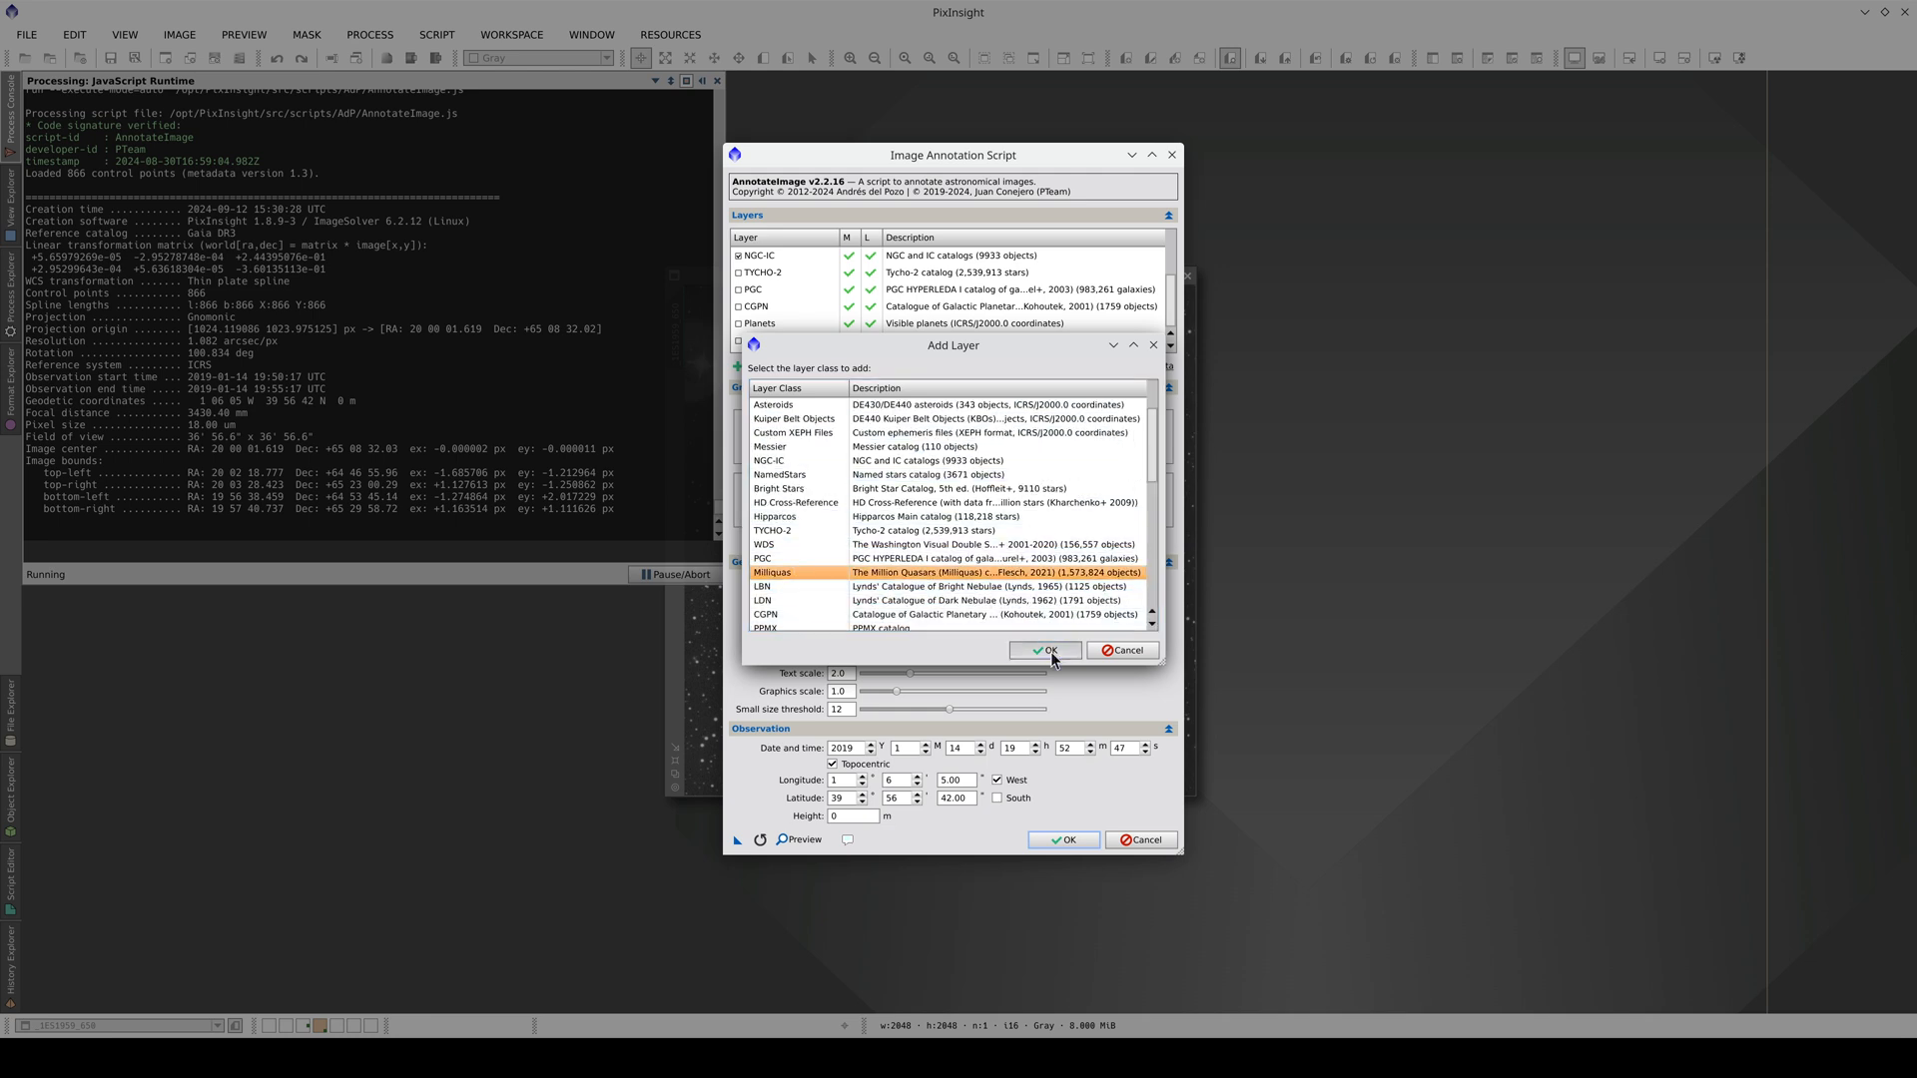
click(1072, 877)
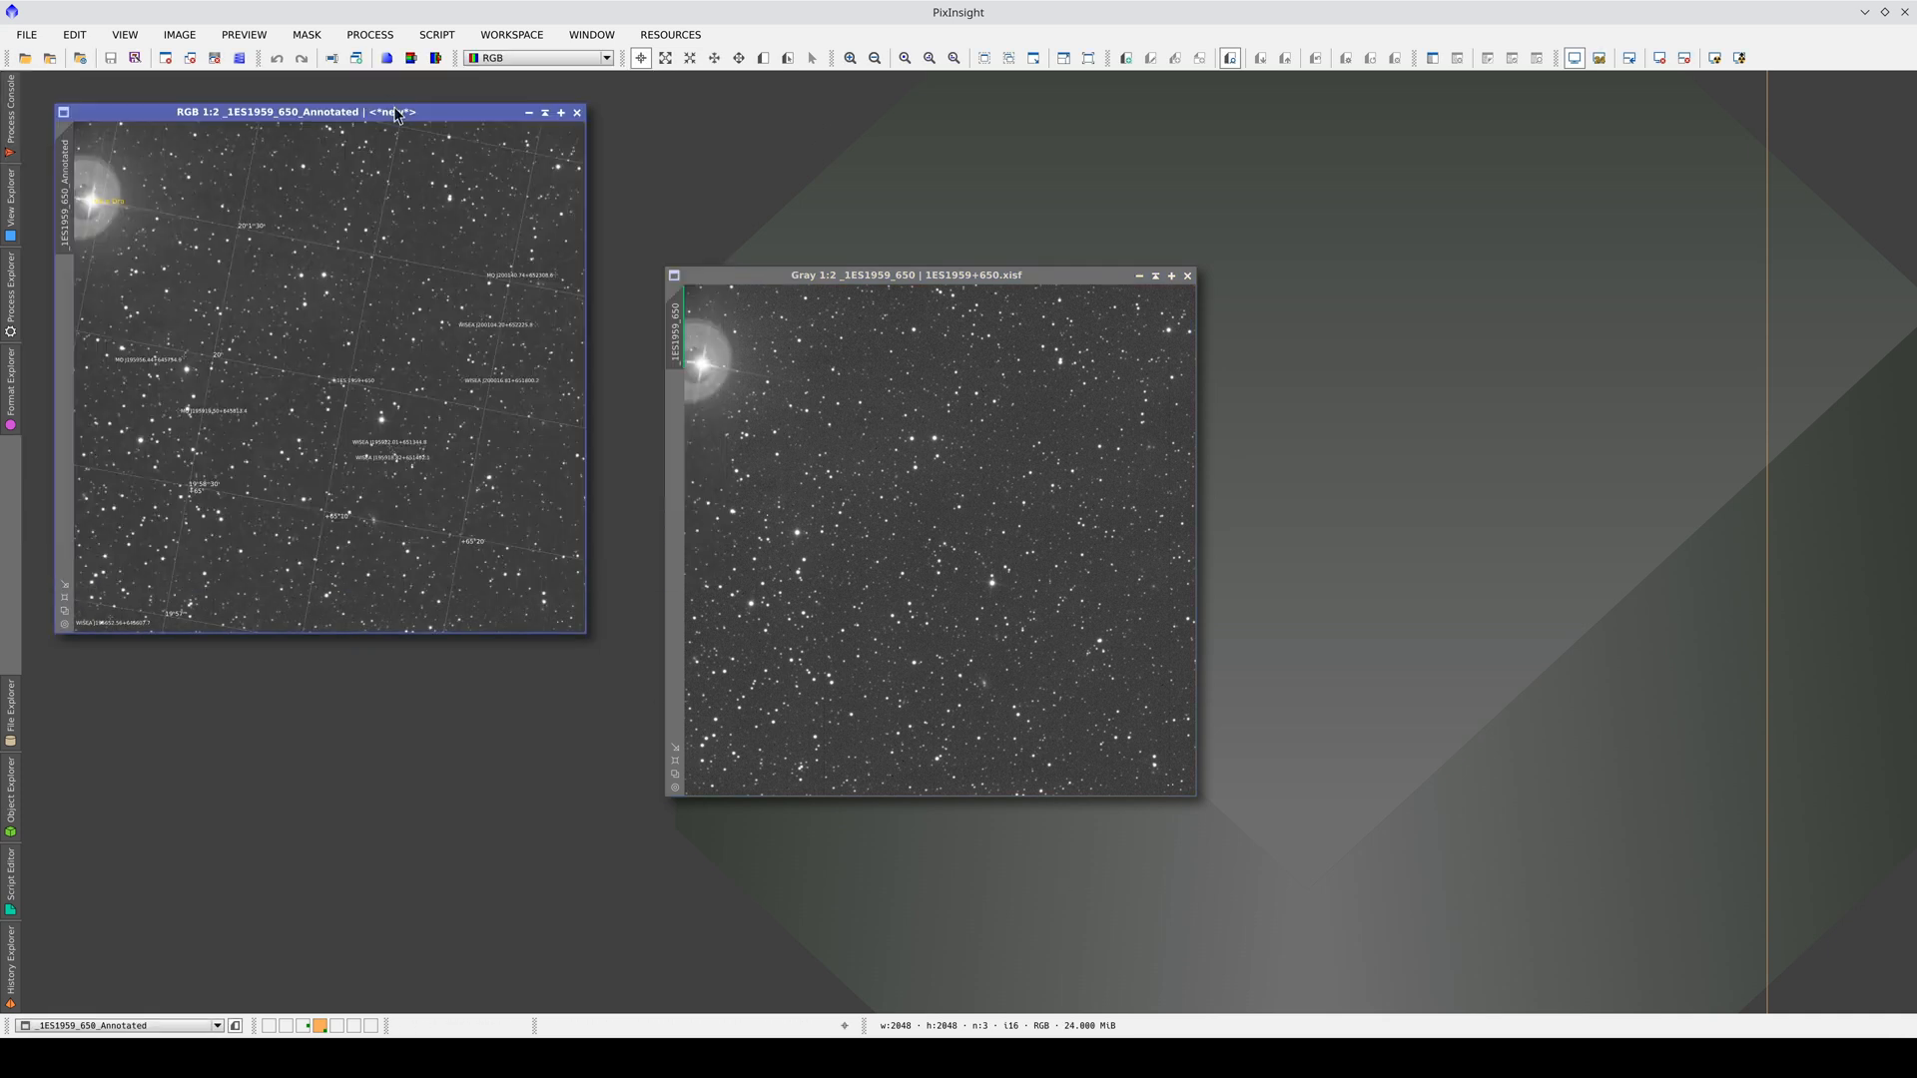
- Maximize the annotated image, centre the 1ES 1959+650 marker and open its linked Quasar Monitoring page
drag(396, 112, 1156, 355)
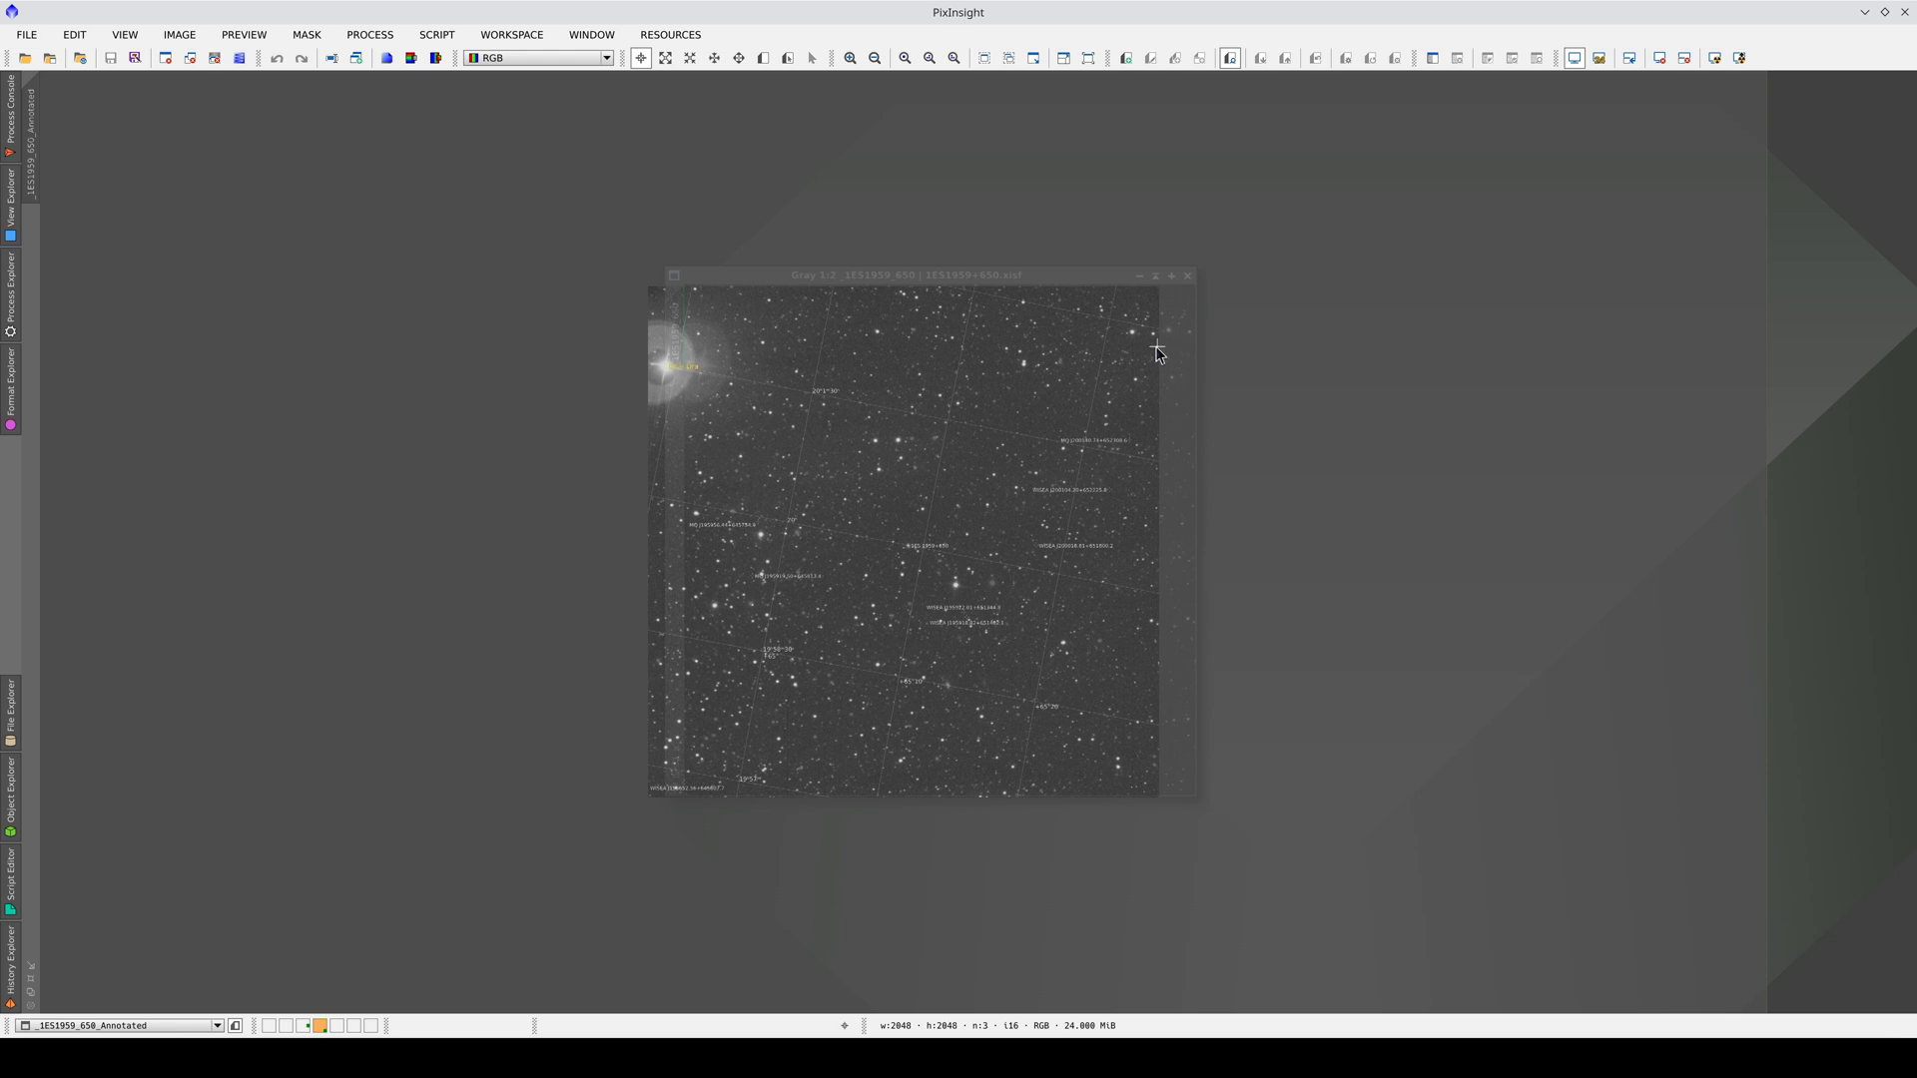
scroll(1158, 535, up, 5)
scroll(1313, 525, up, 2)
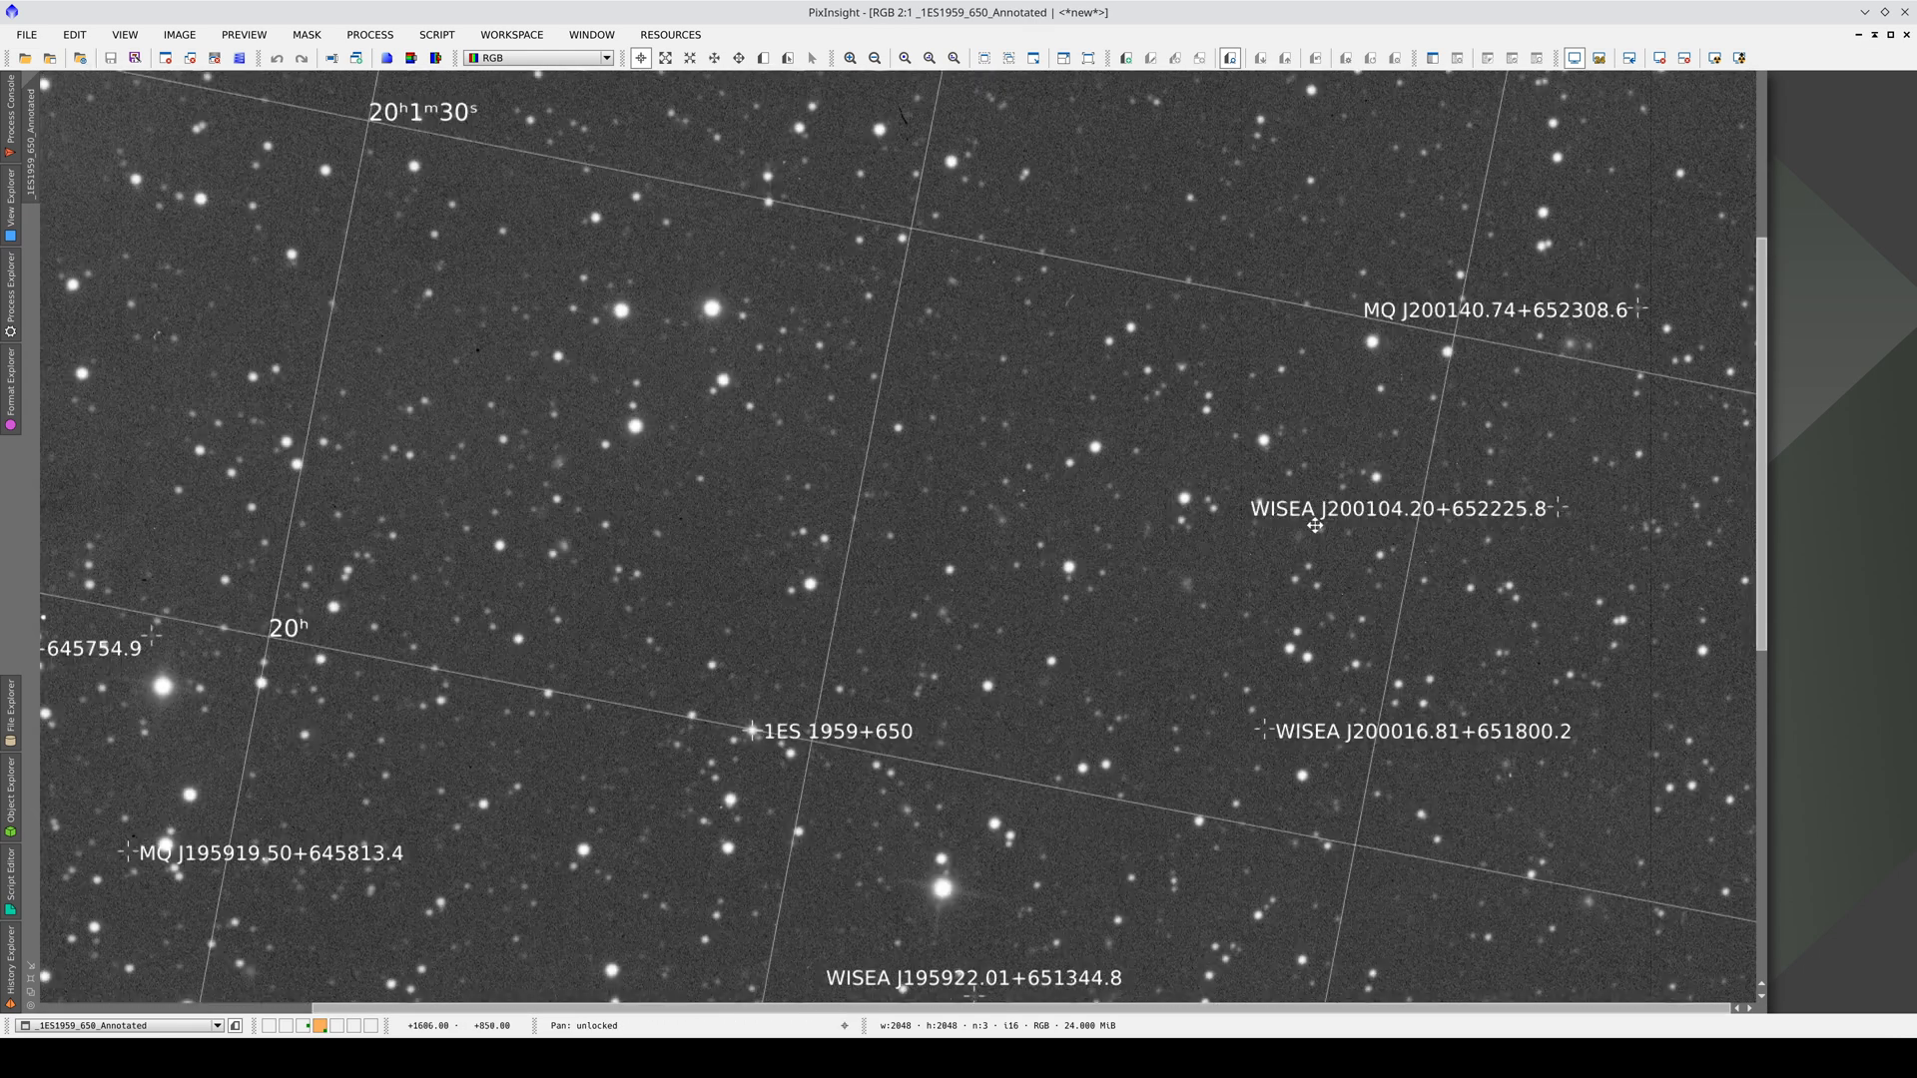
scroll(1314, 524, up, 2)
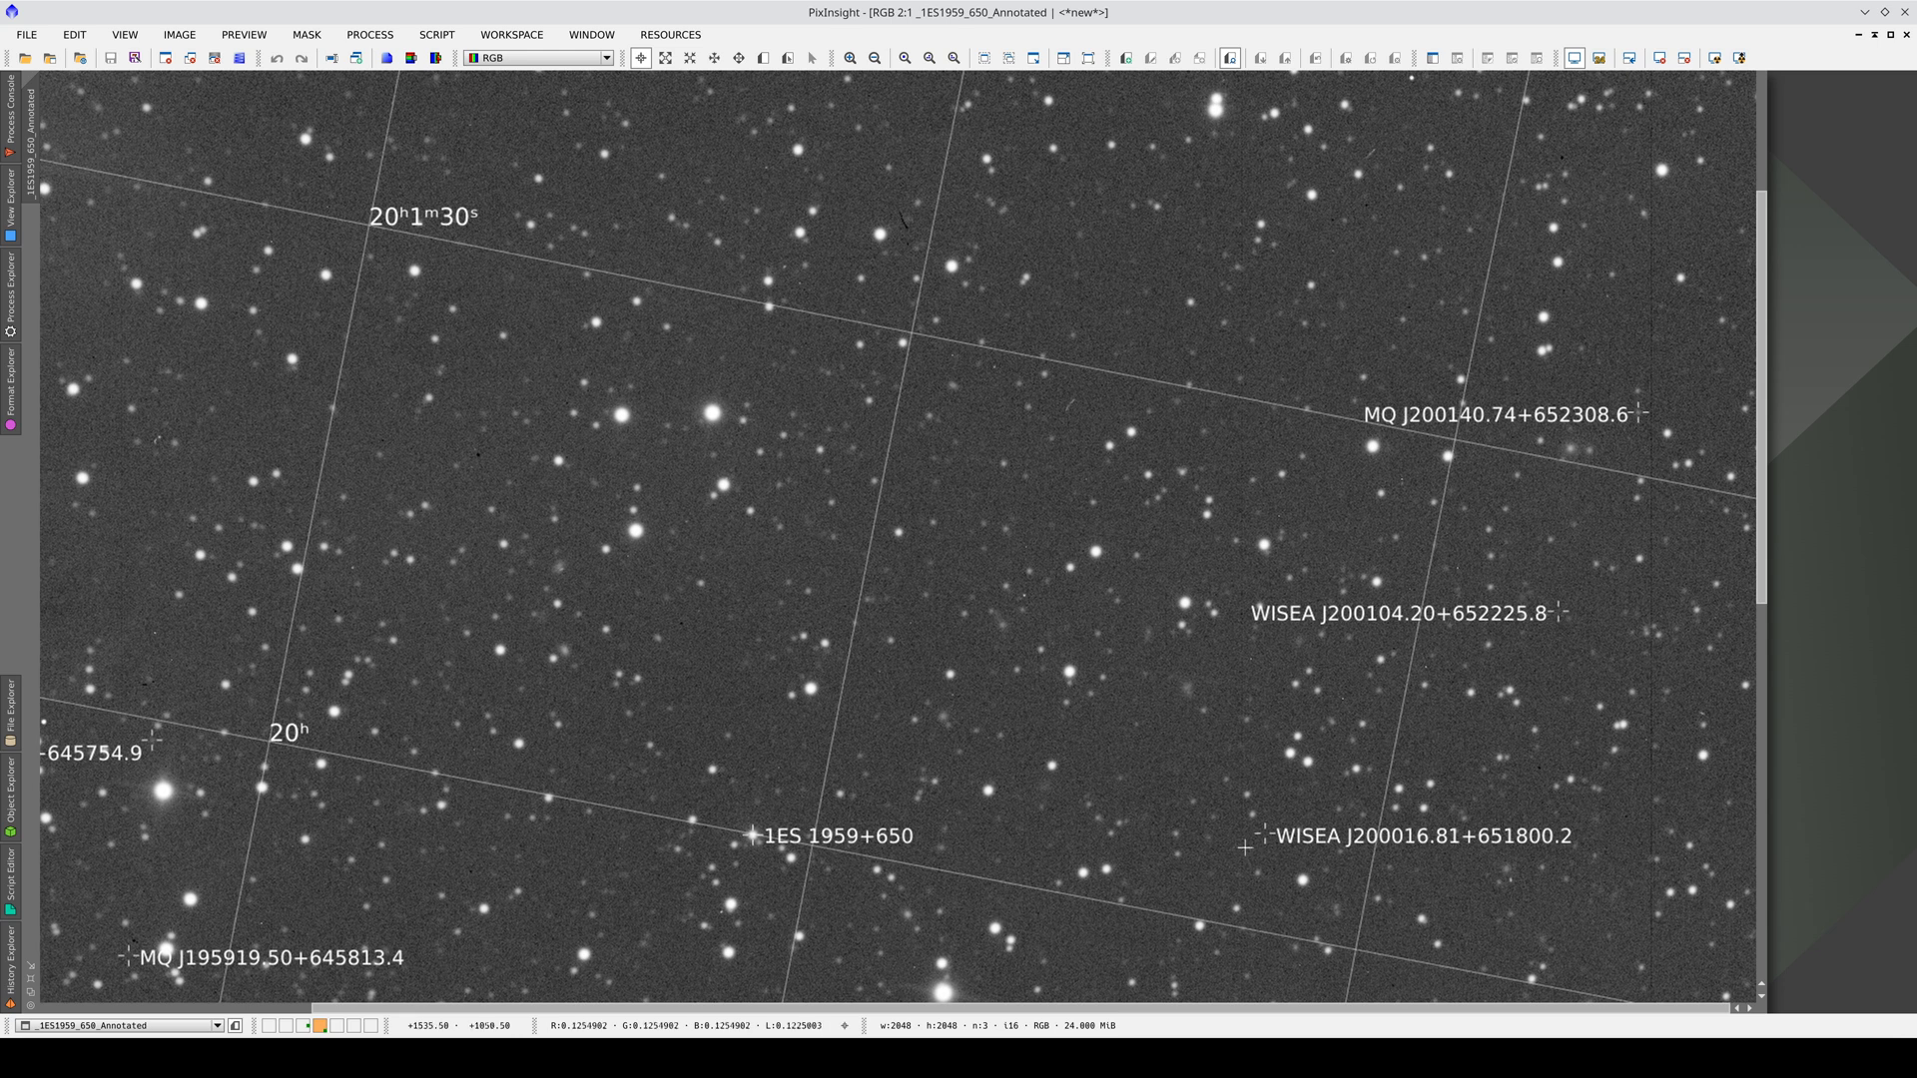
drag(1244, 847, 1491, 565)
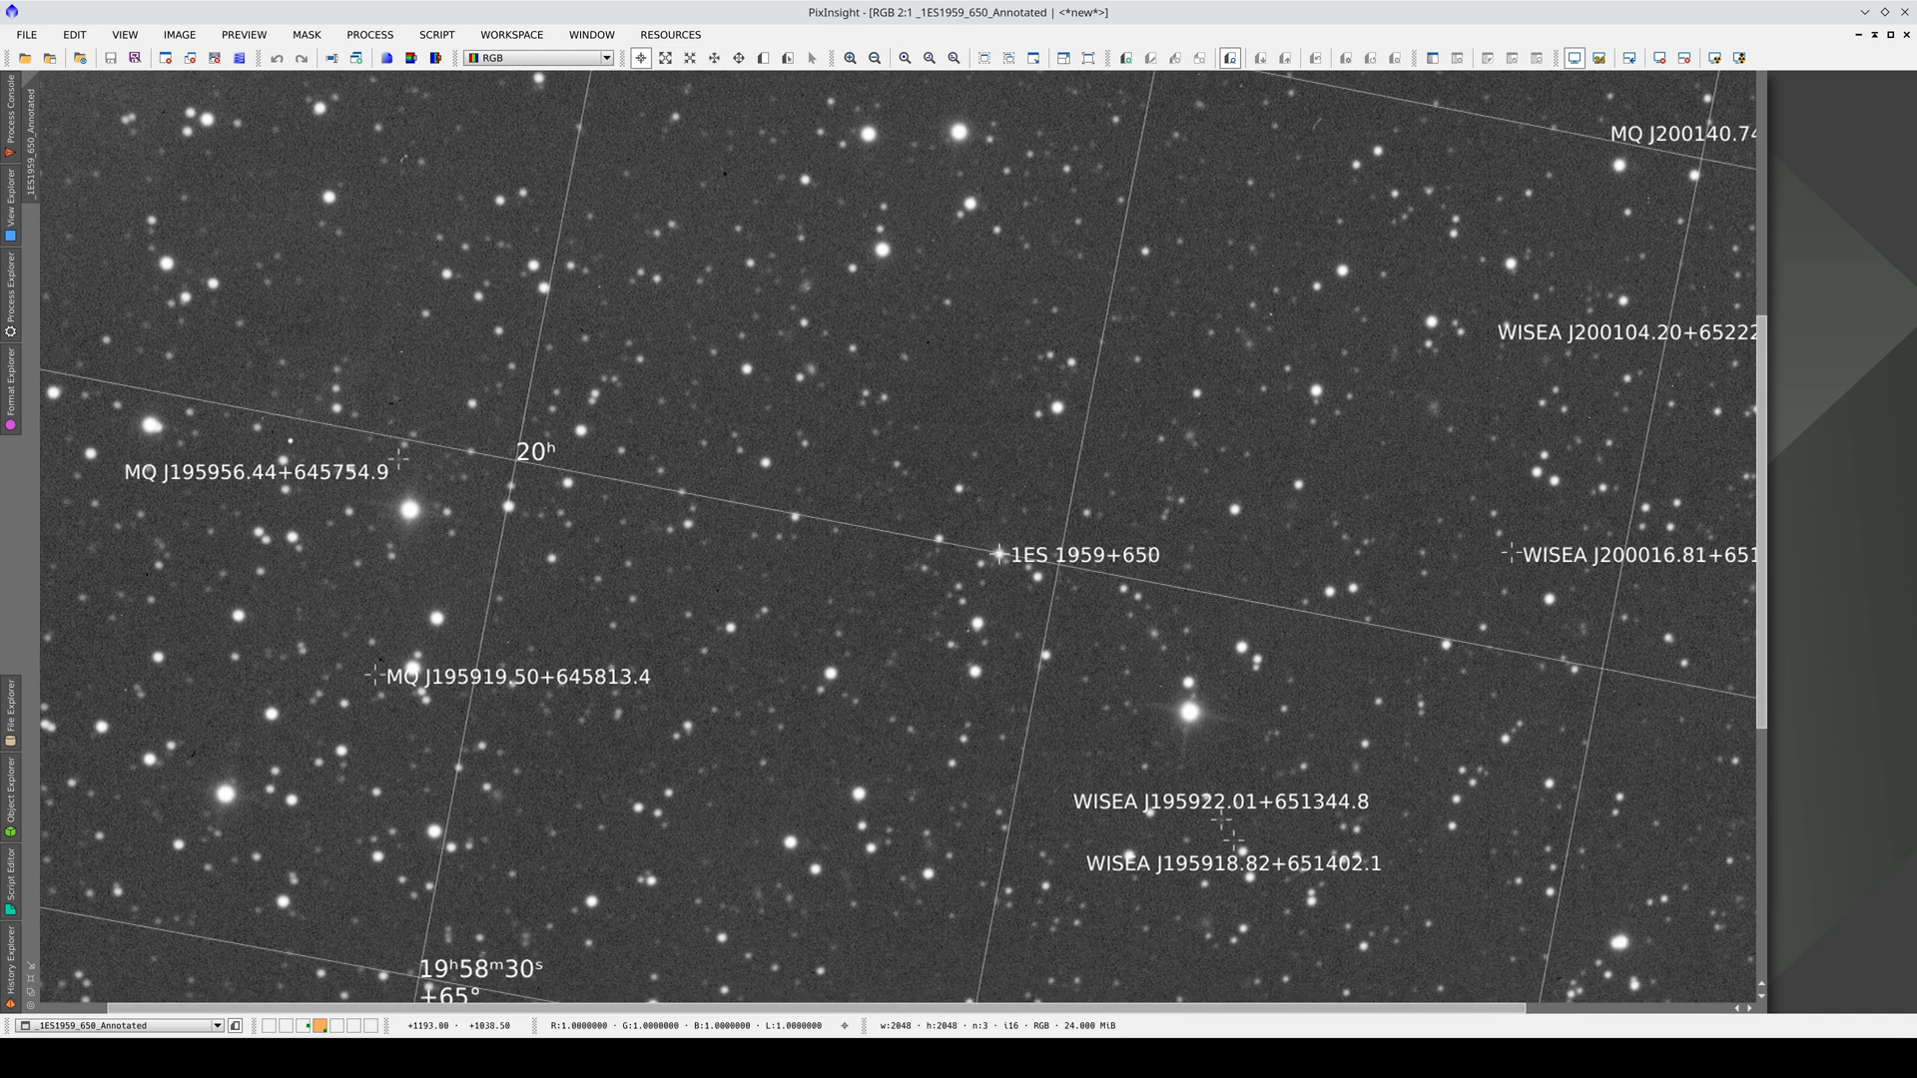
scroll(995, 552, up, 1)
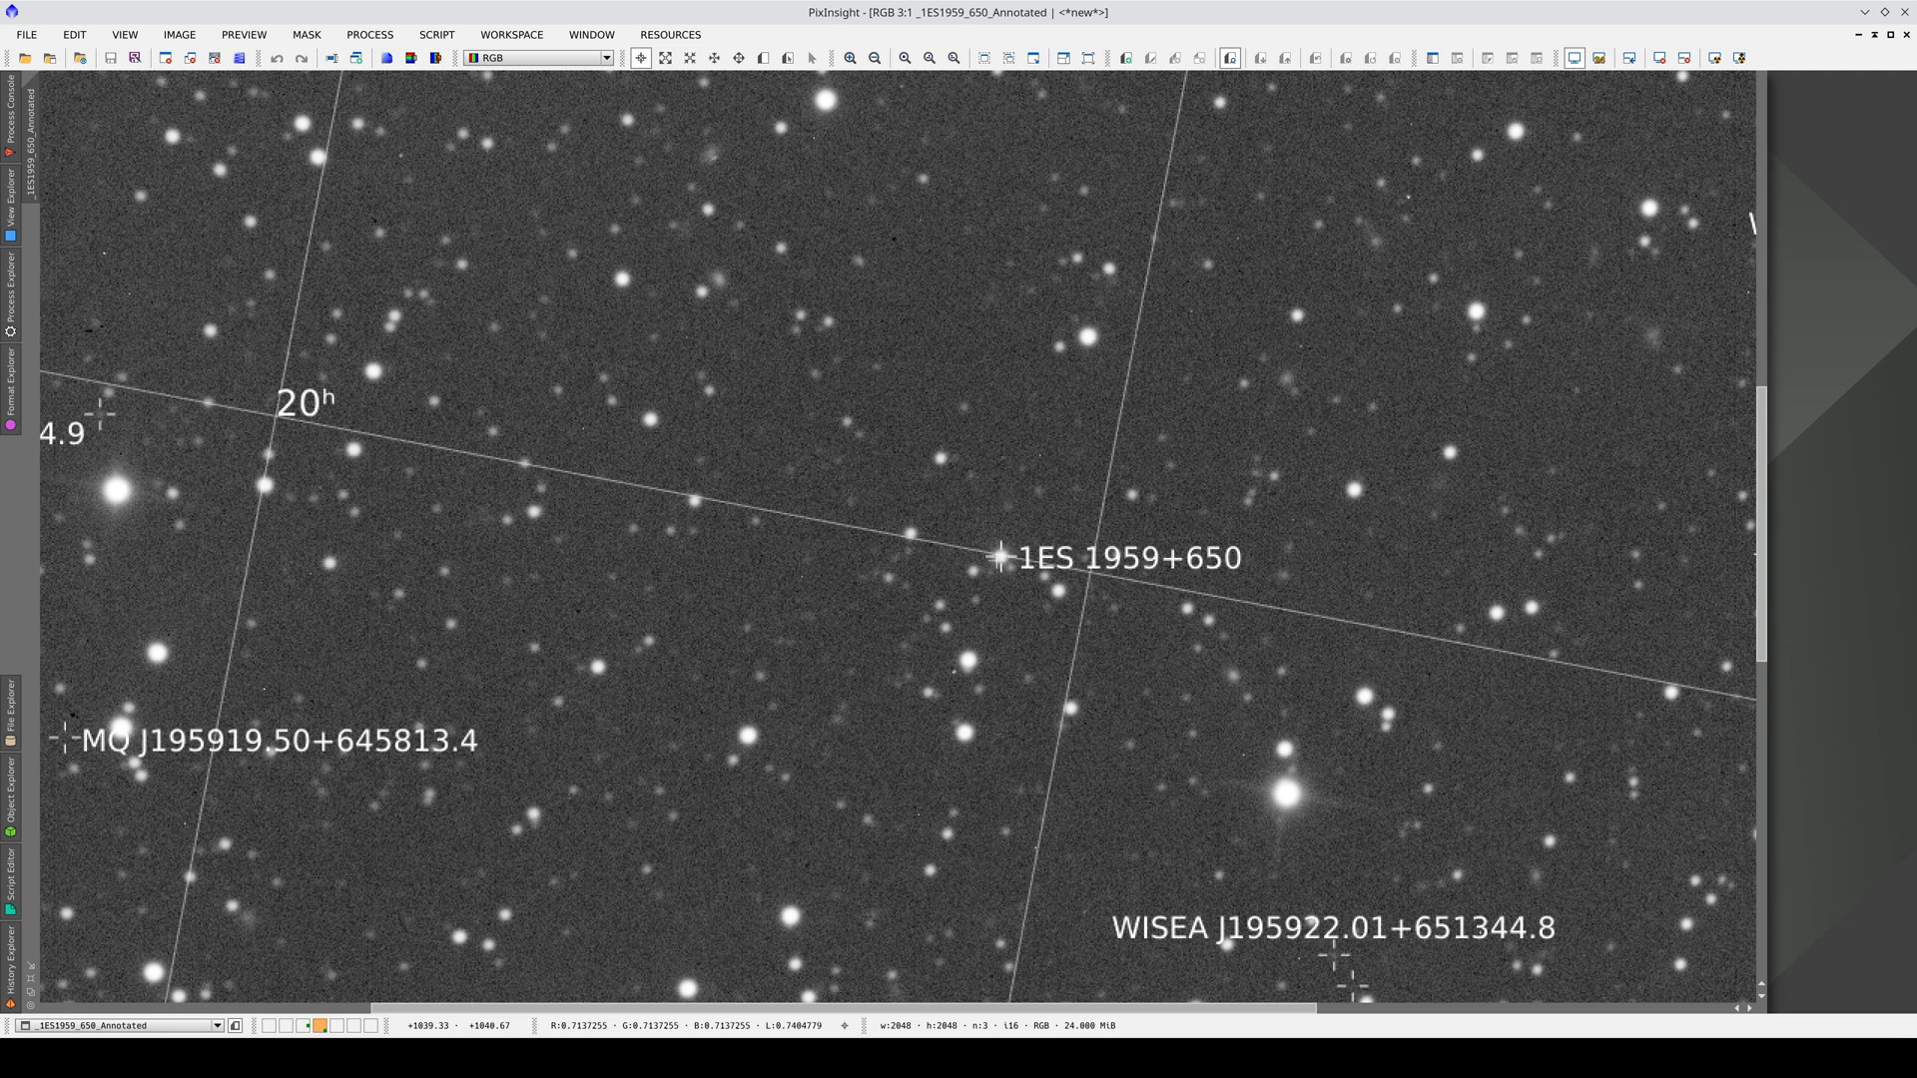
scroll(999, 556, up, 1)
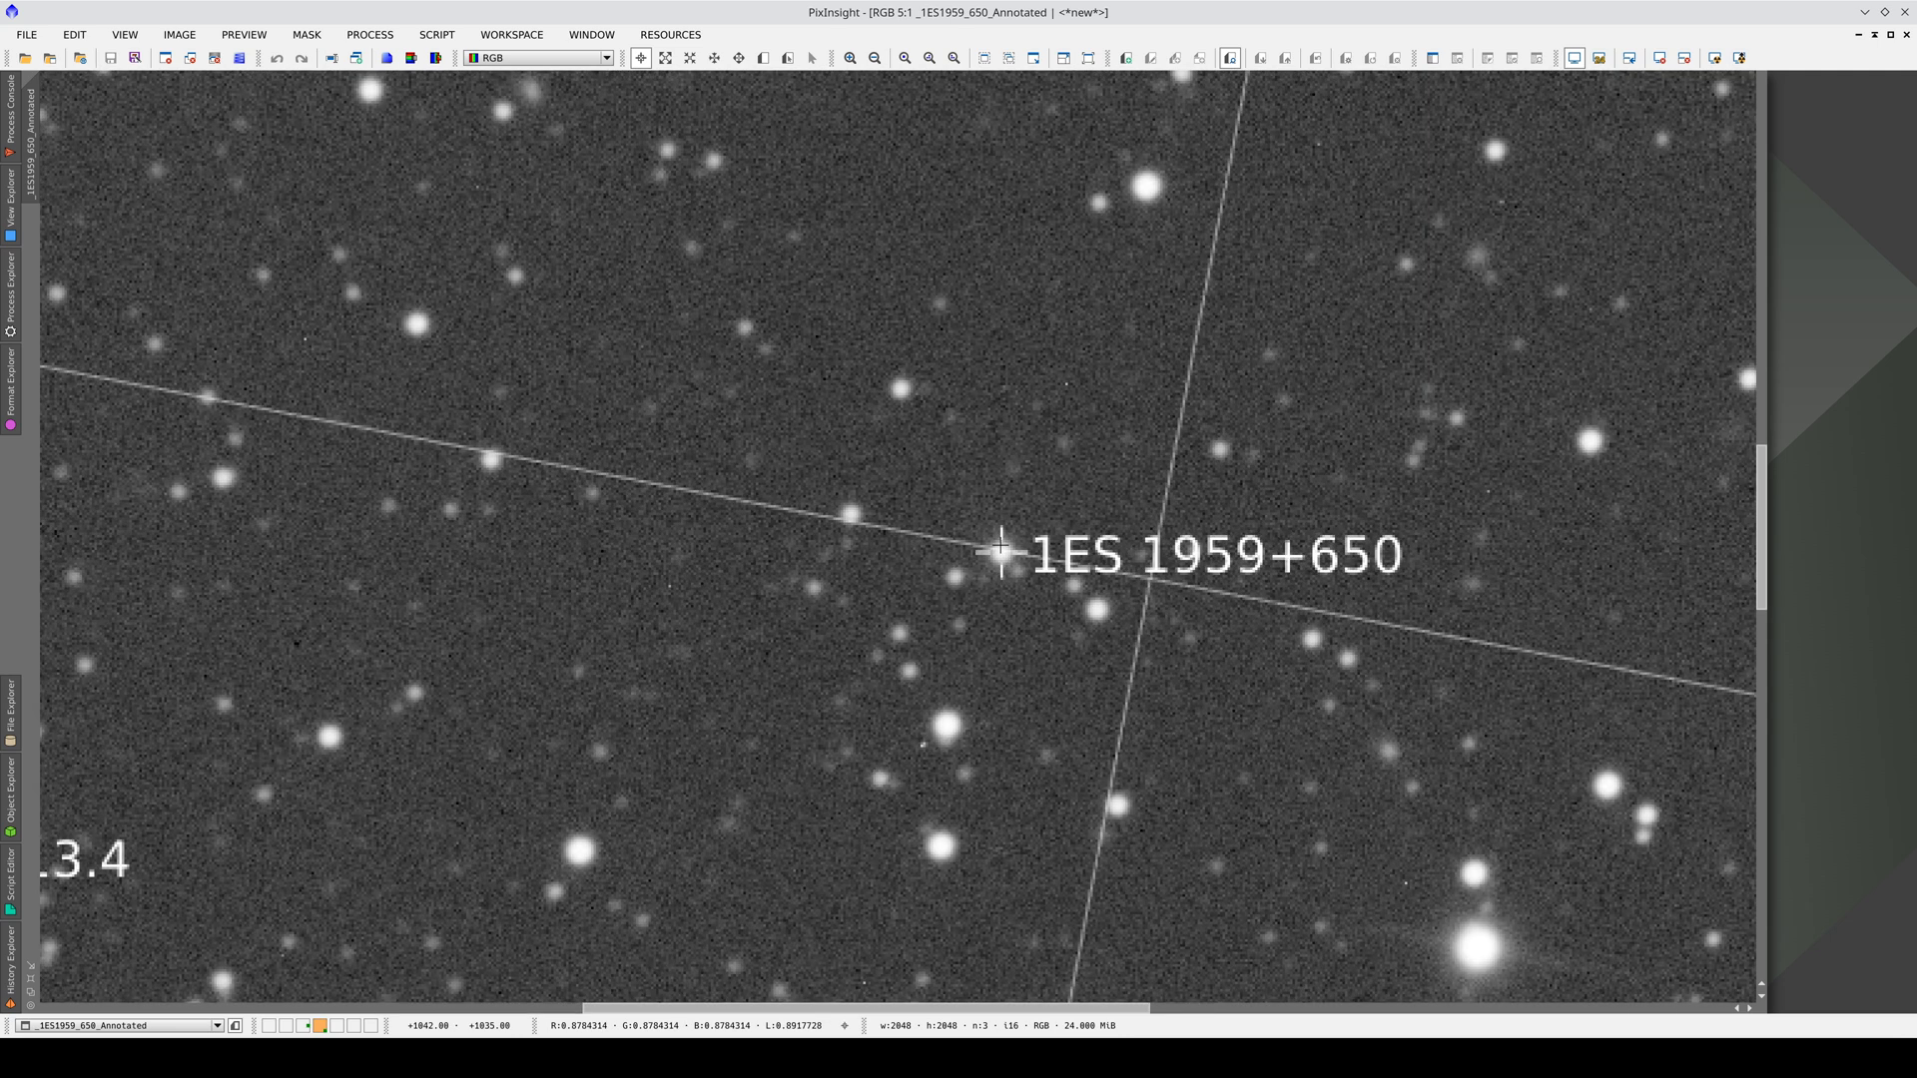
double_click(999, 552)
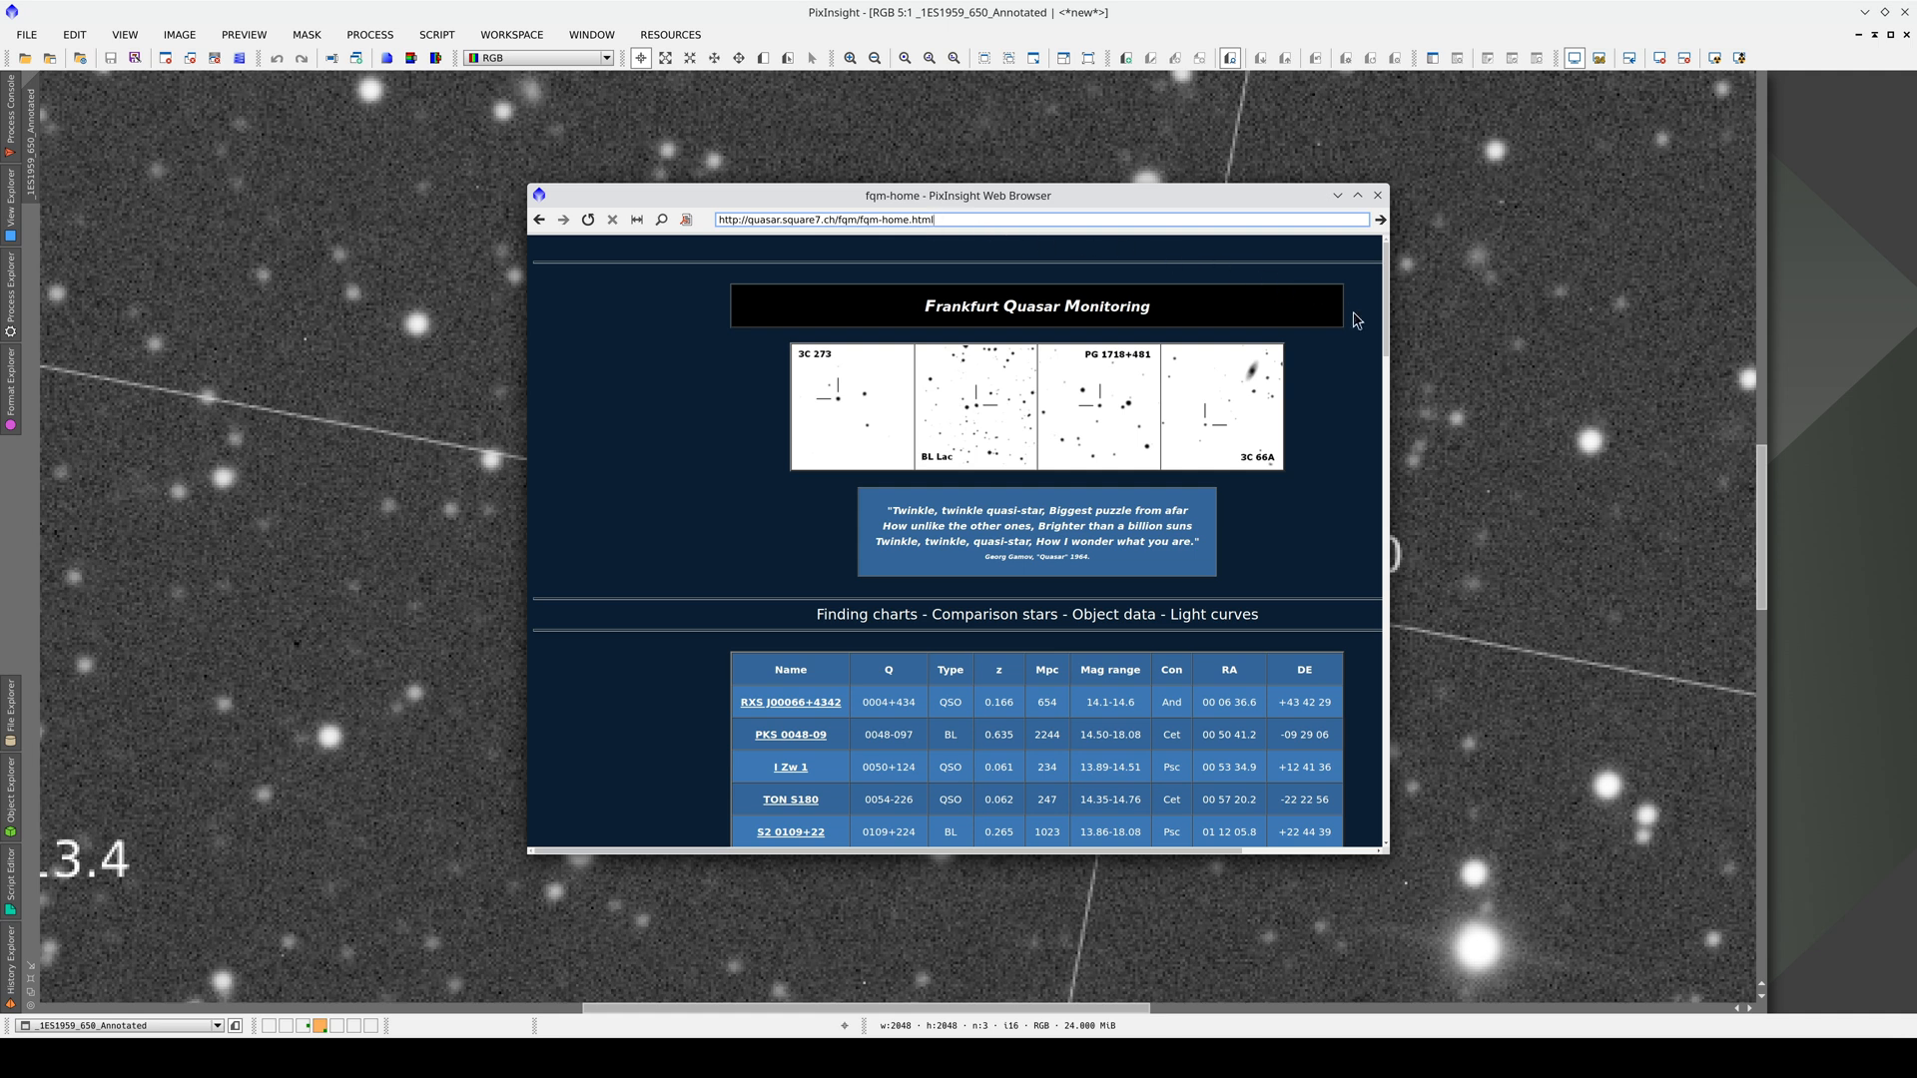
- Scroll the quasar table and open the 1ES 1959+650 object data page
drag(1383, 332, 1326, 669)
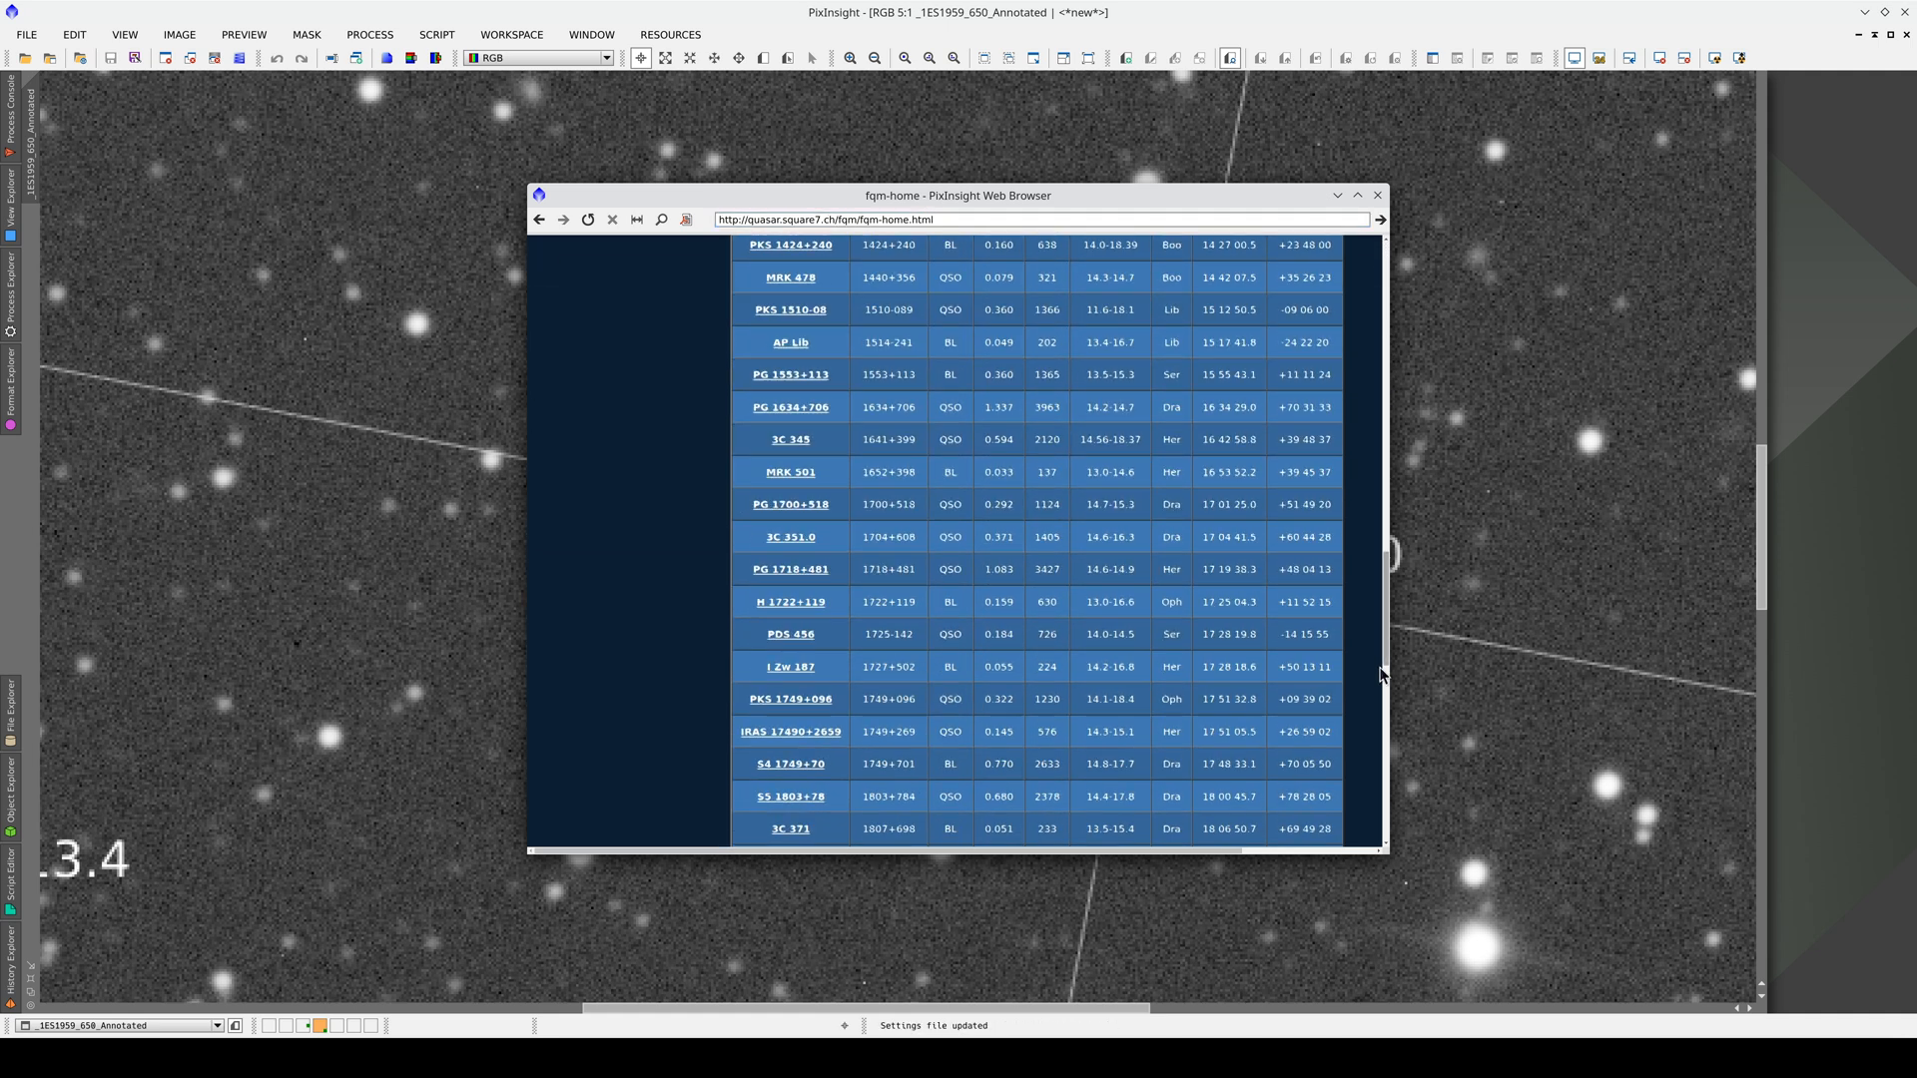
click(809, 524)
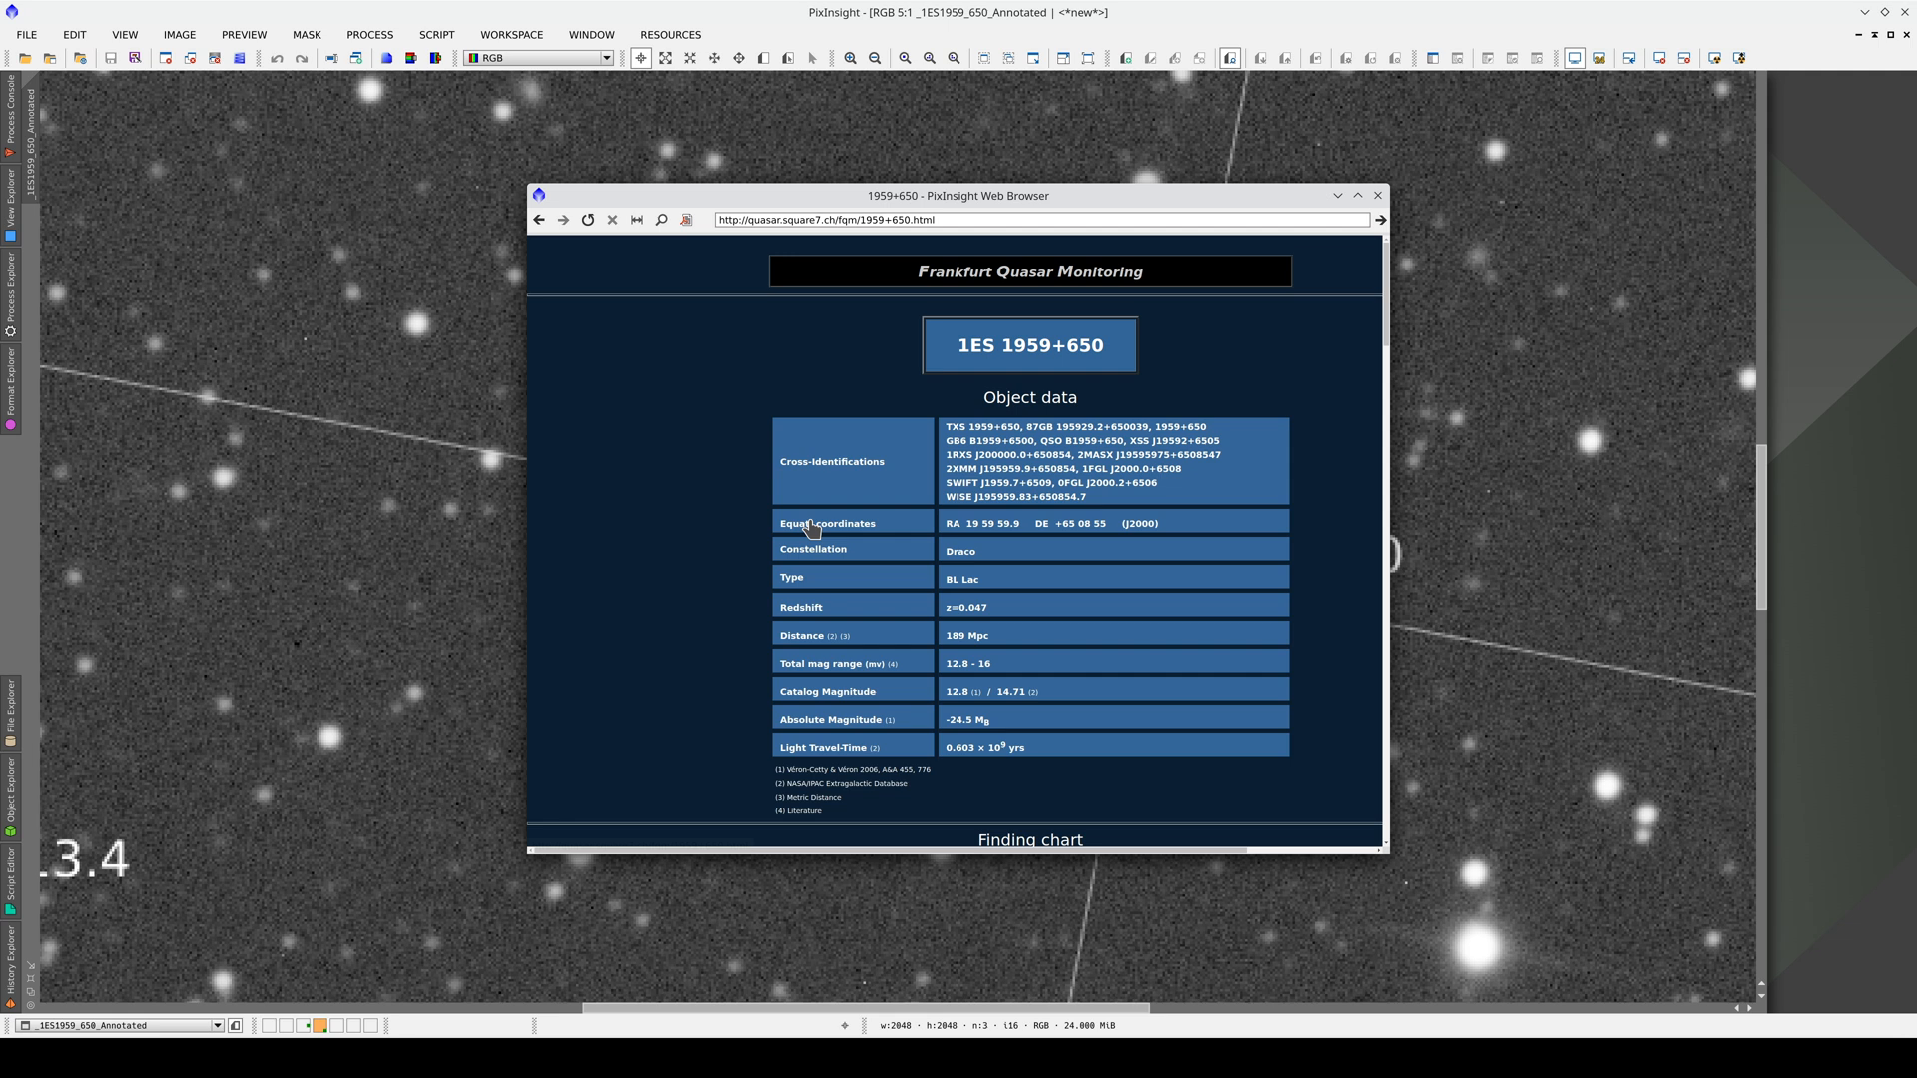
scroll(1047, 621, down, 1)
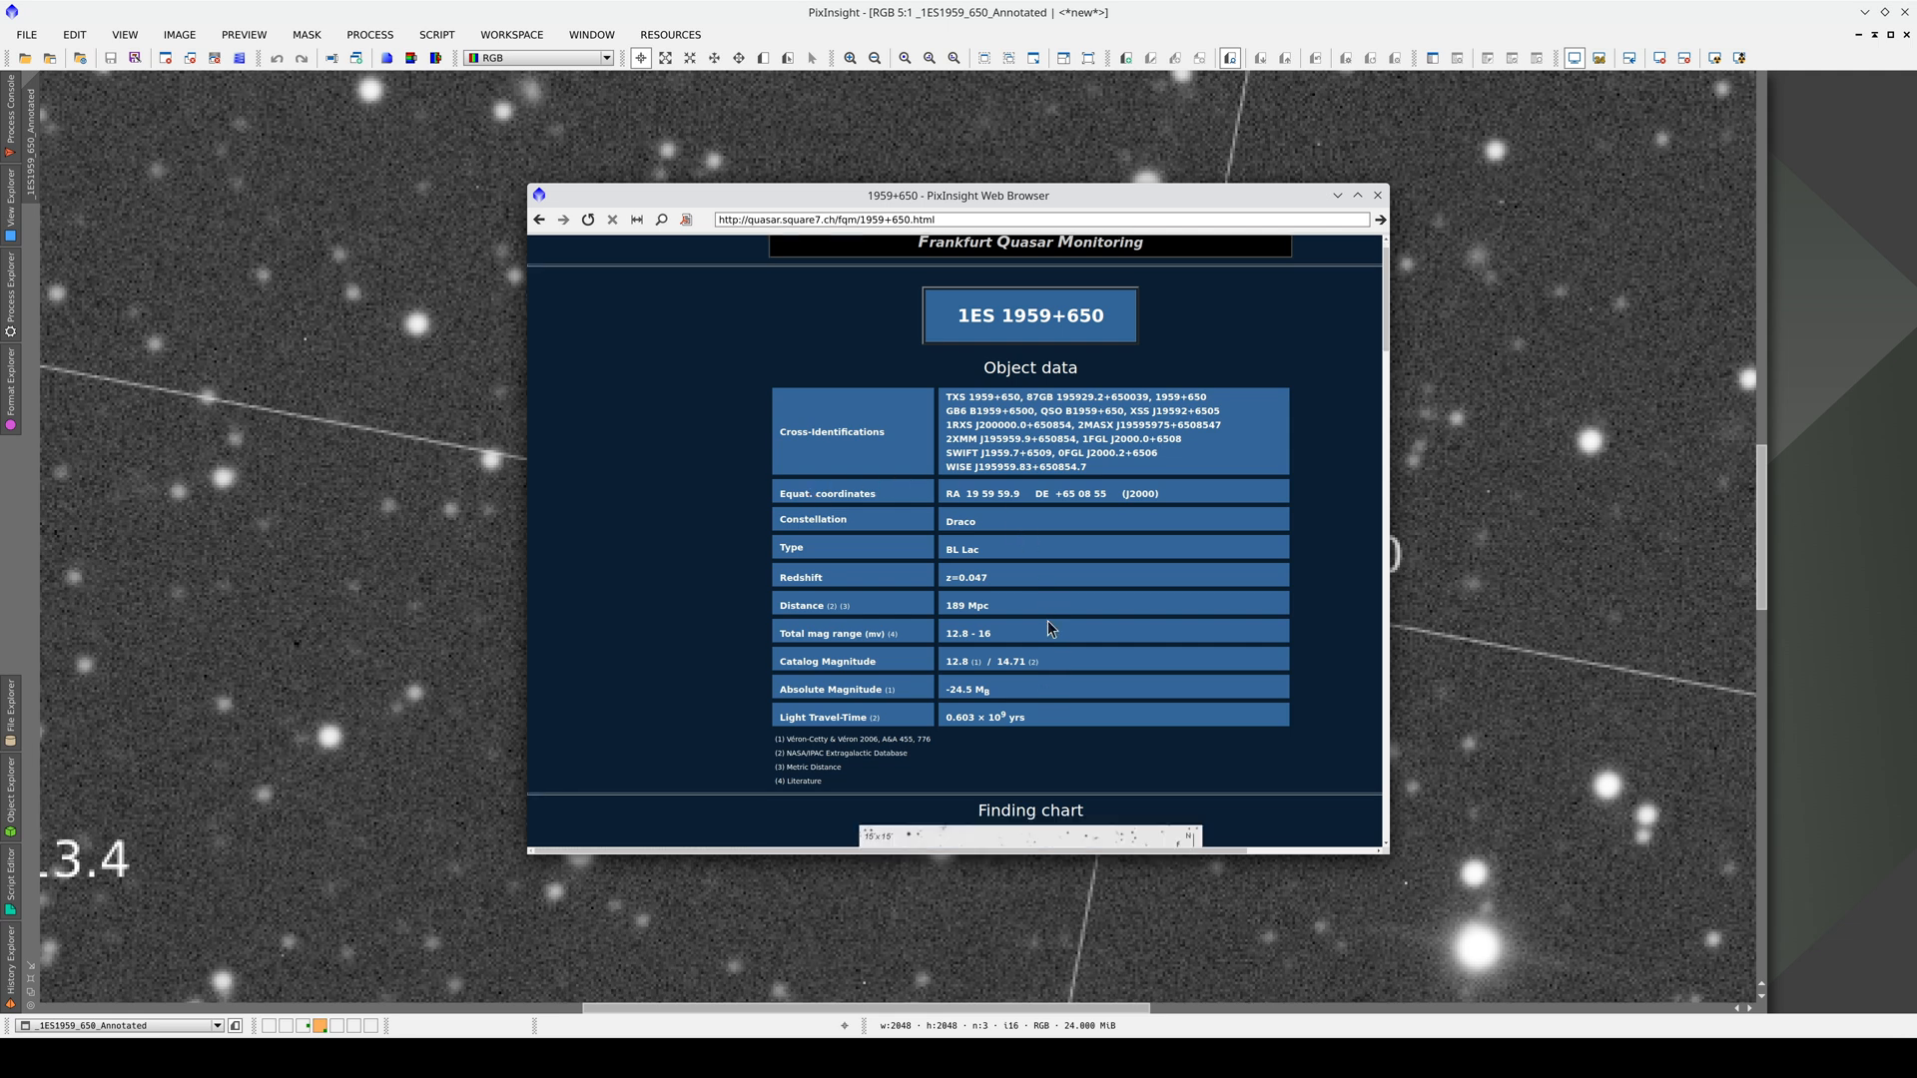
scroll(1046, 620, down, 2)
scroll(1048, 619, down, 2)
scroll(1049, 614, down, 2)
scroll(1049, 614, down, 1)
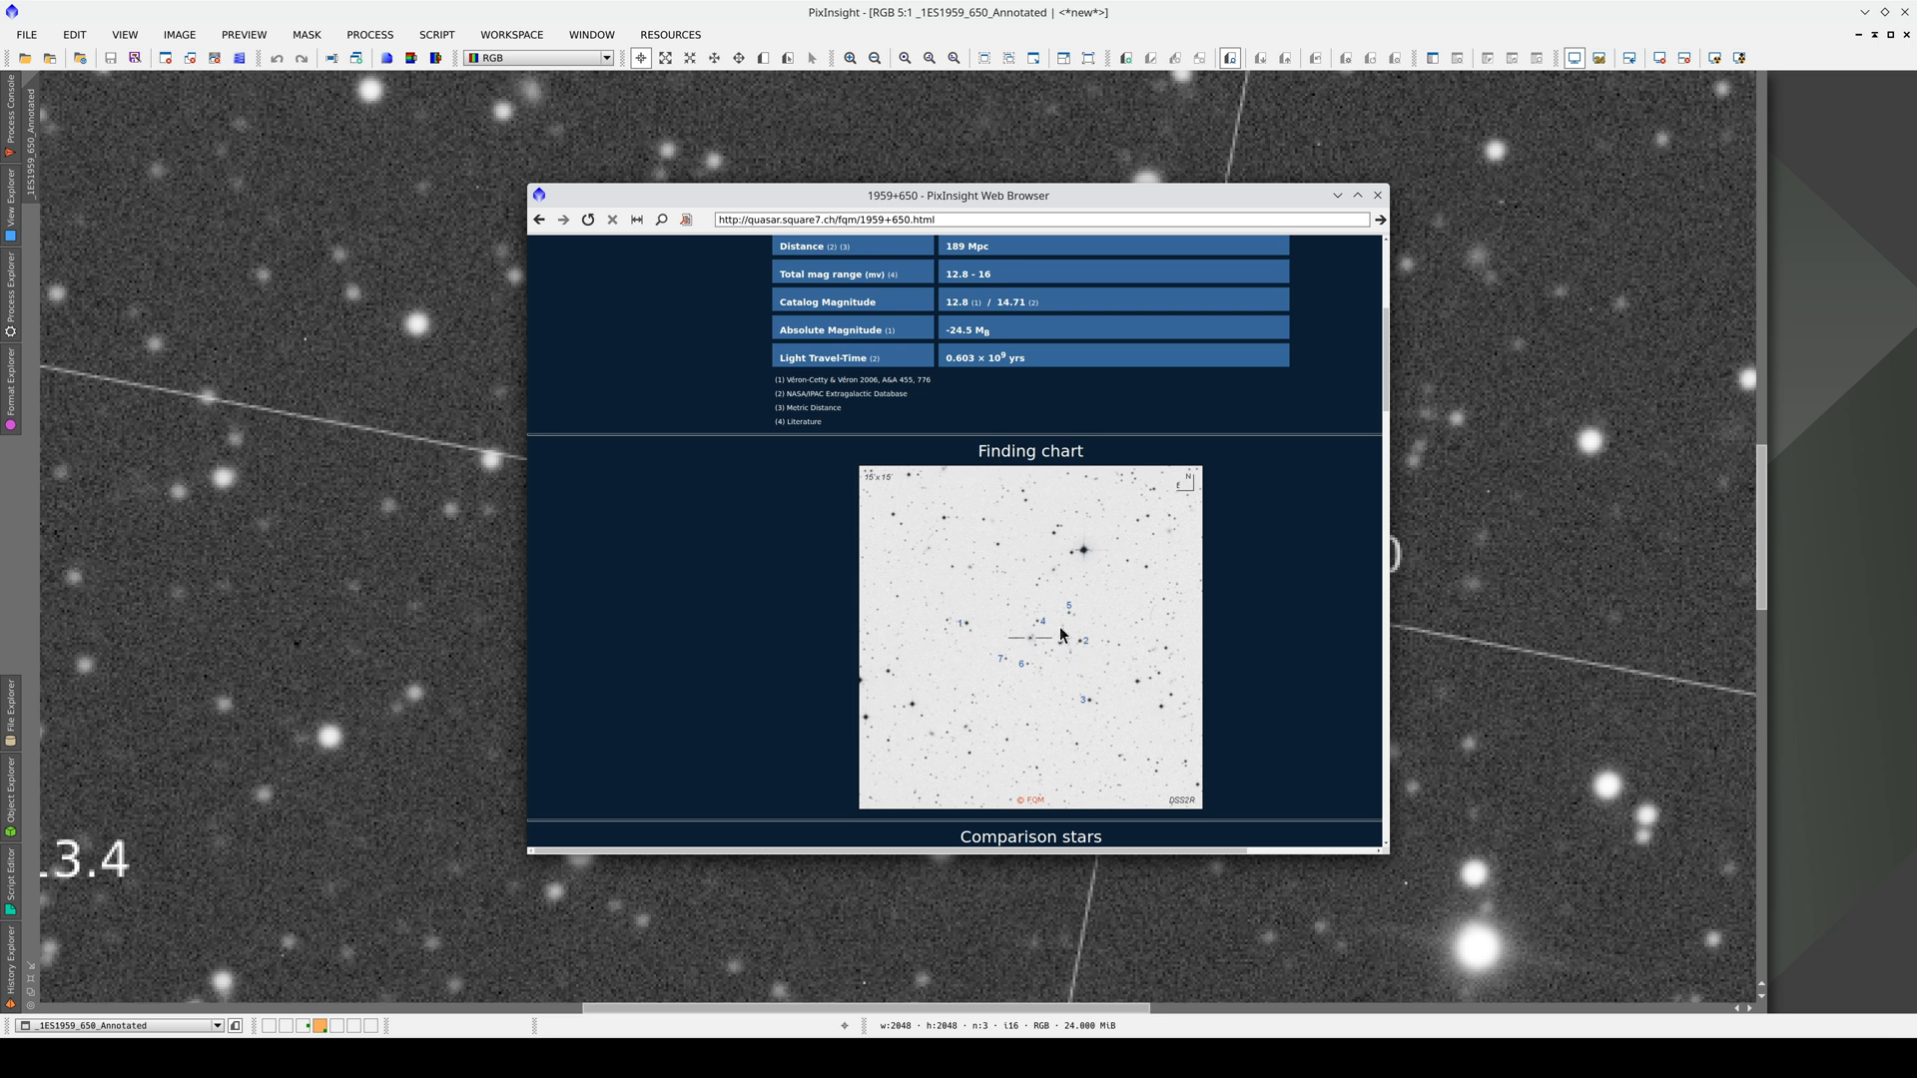
scroll(1052, 695, down, 1)
scroll(1054, 693, down, 1)
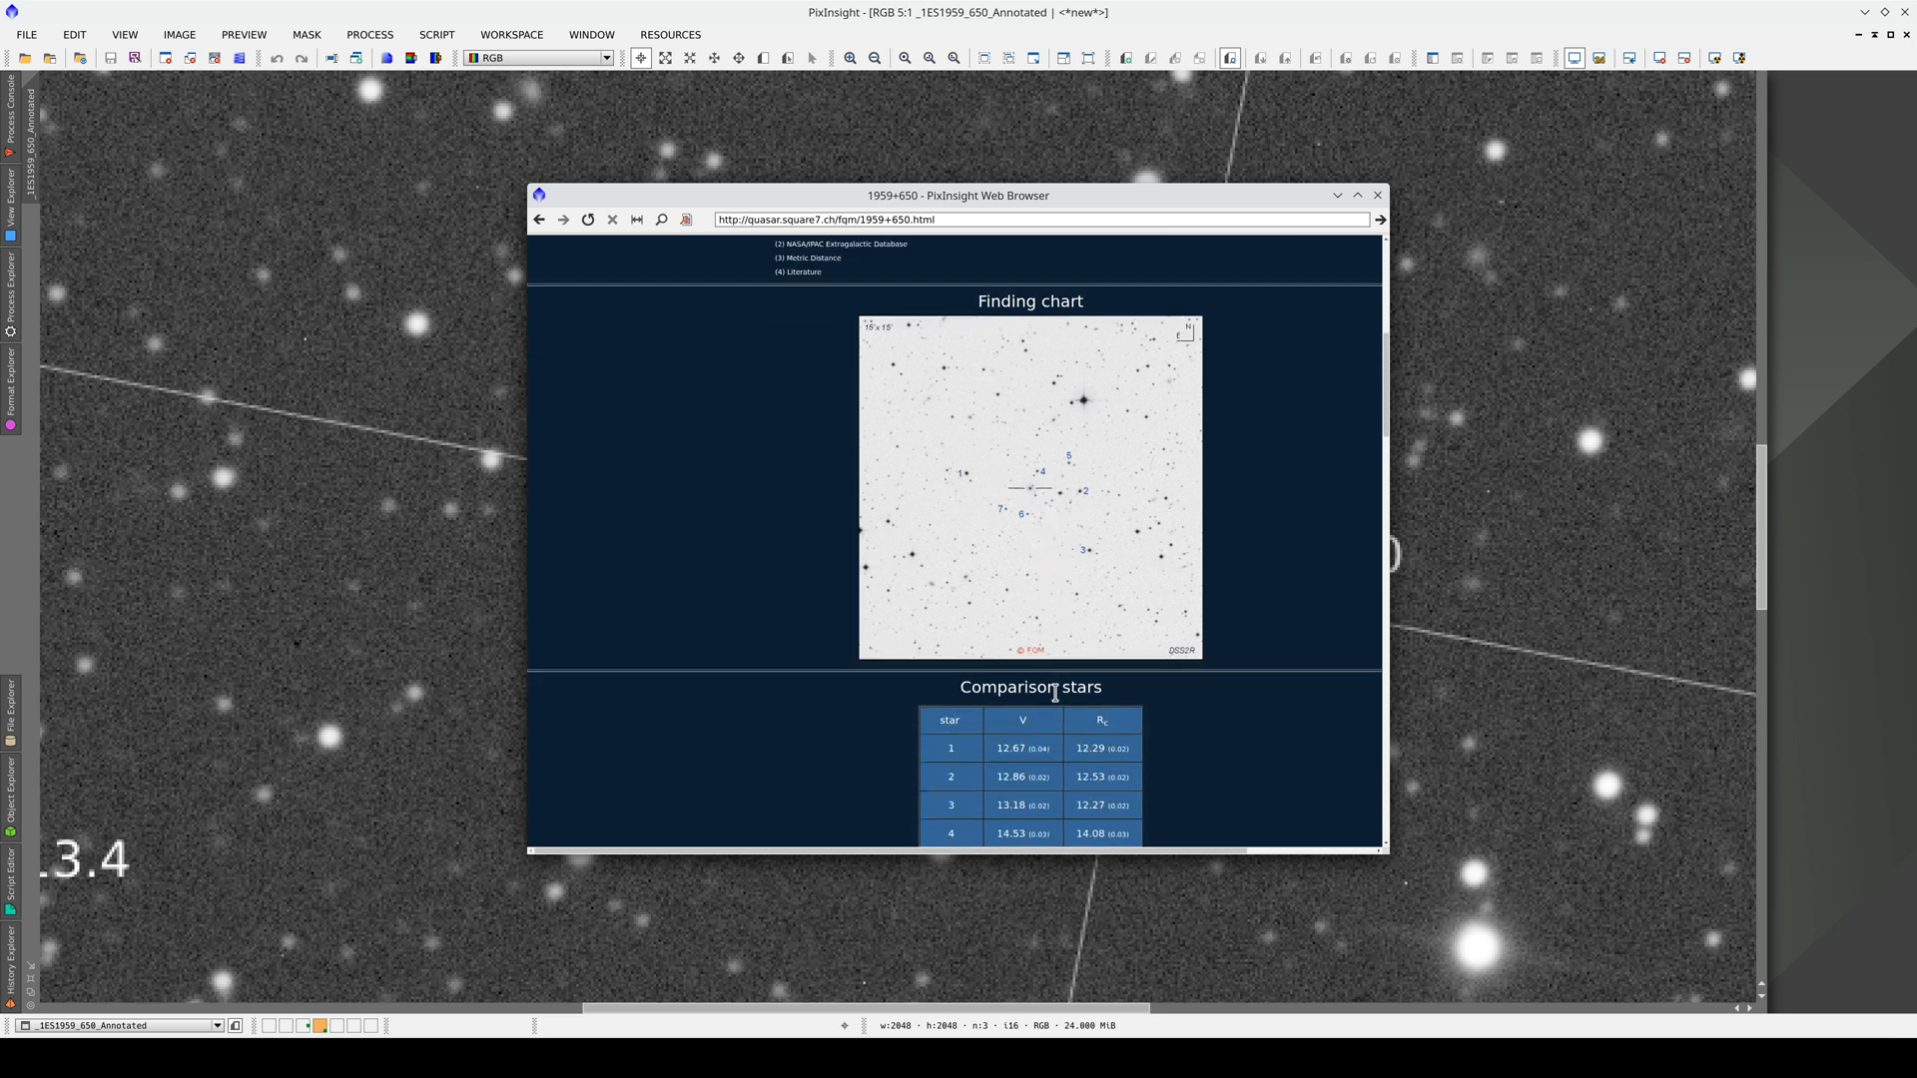
scroll(1053, 689, down, 1)
scroll(1053, 686, down, 1)
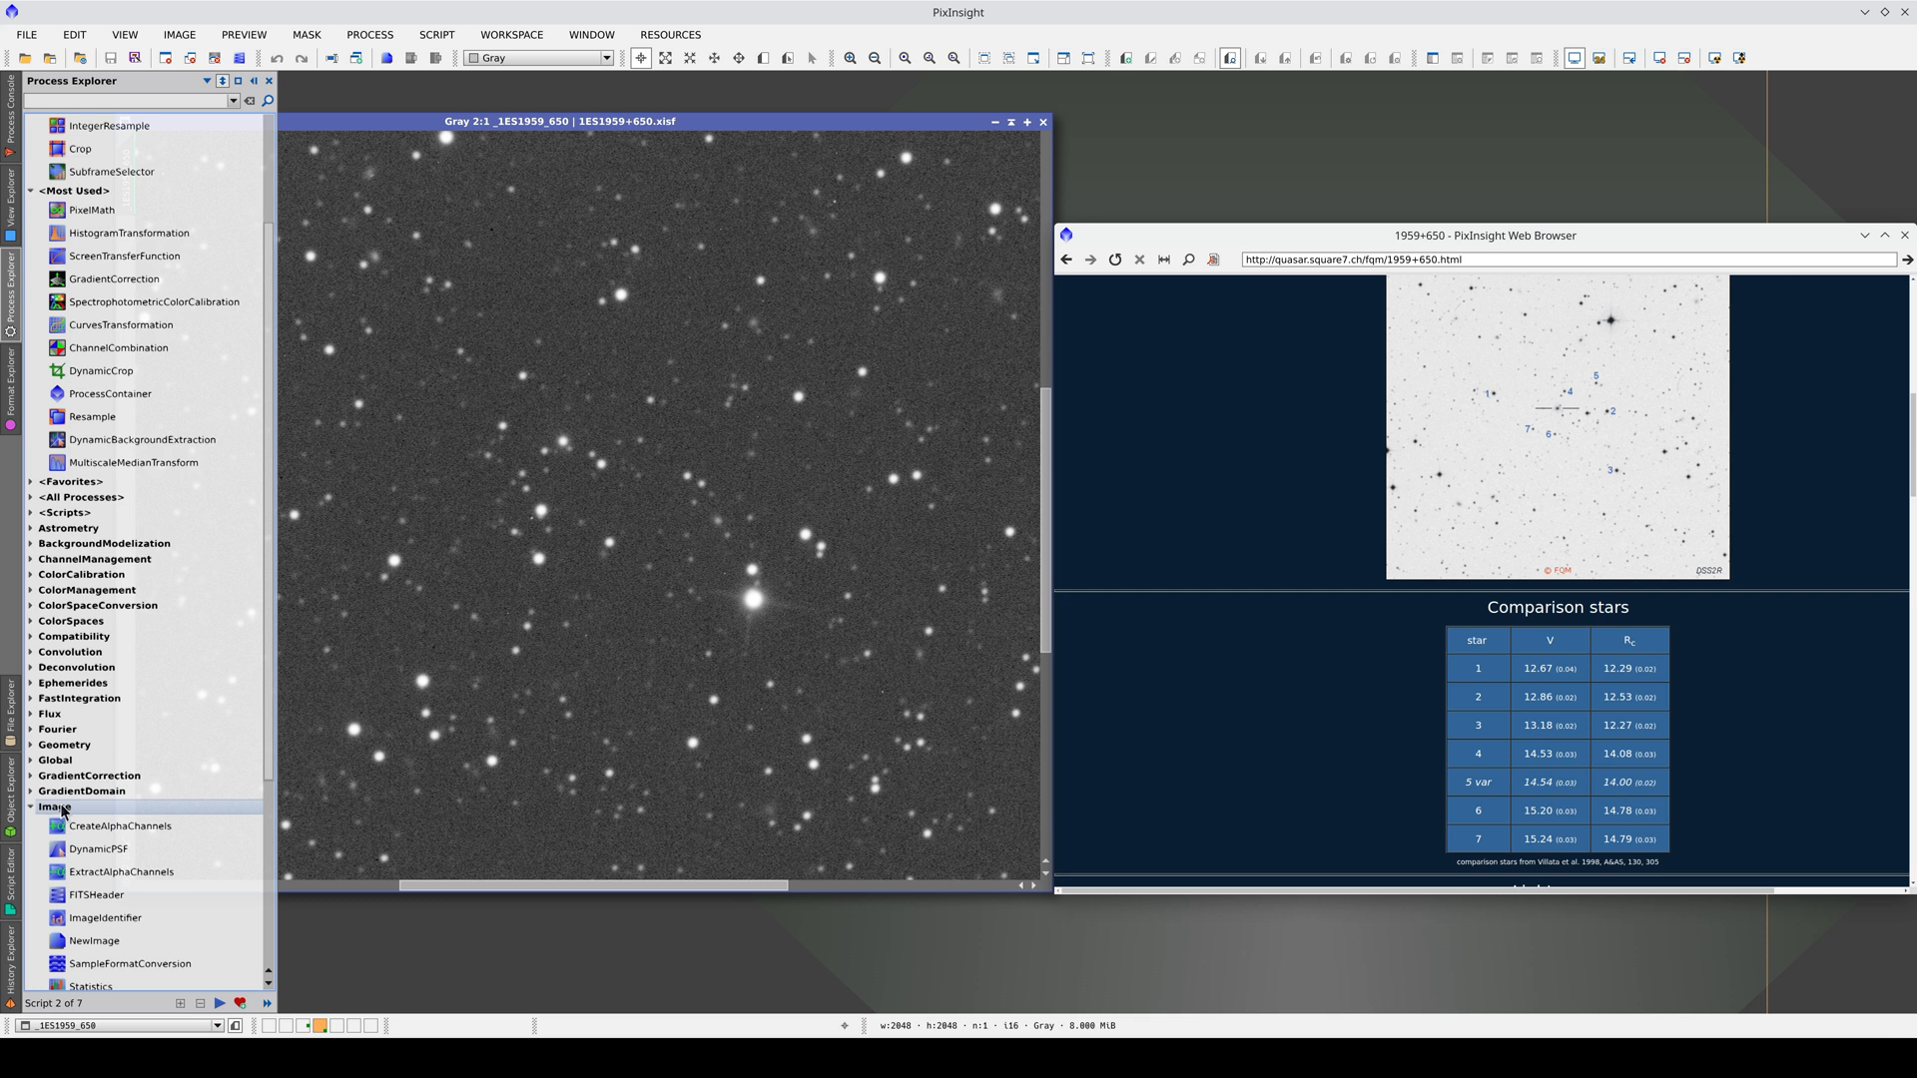
scroll(62, 809, down, 2)
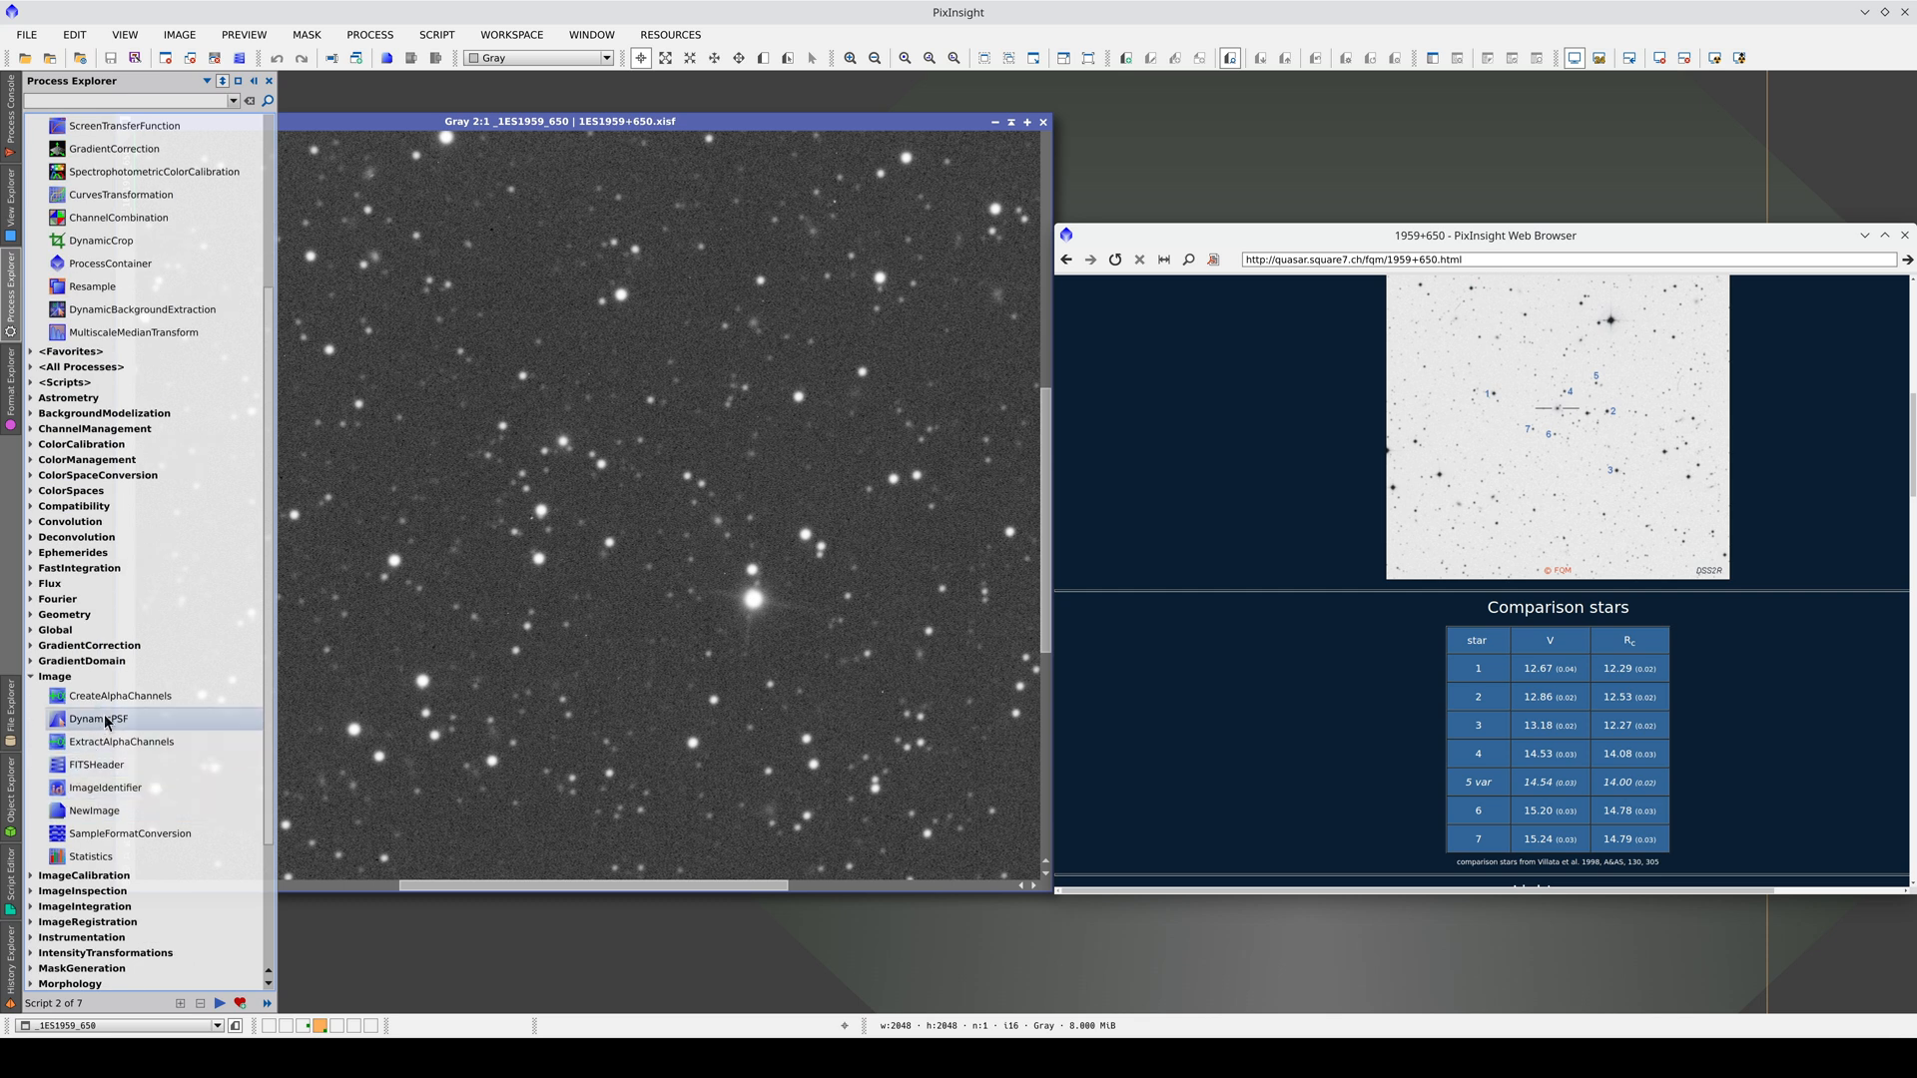
- Launch DynamicPSF and position it over the 1ES1959_650 image
double_click(87, 720)
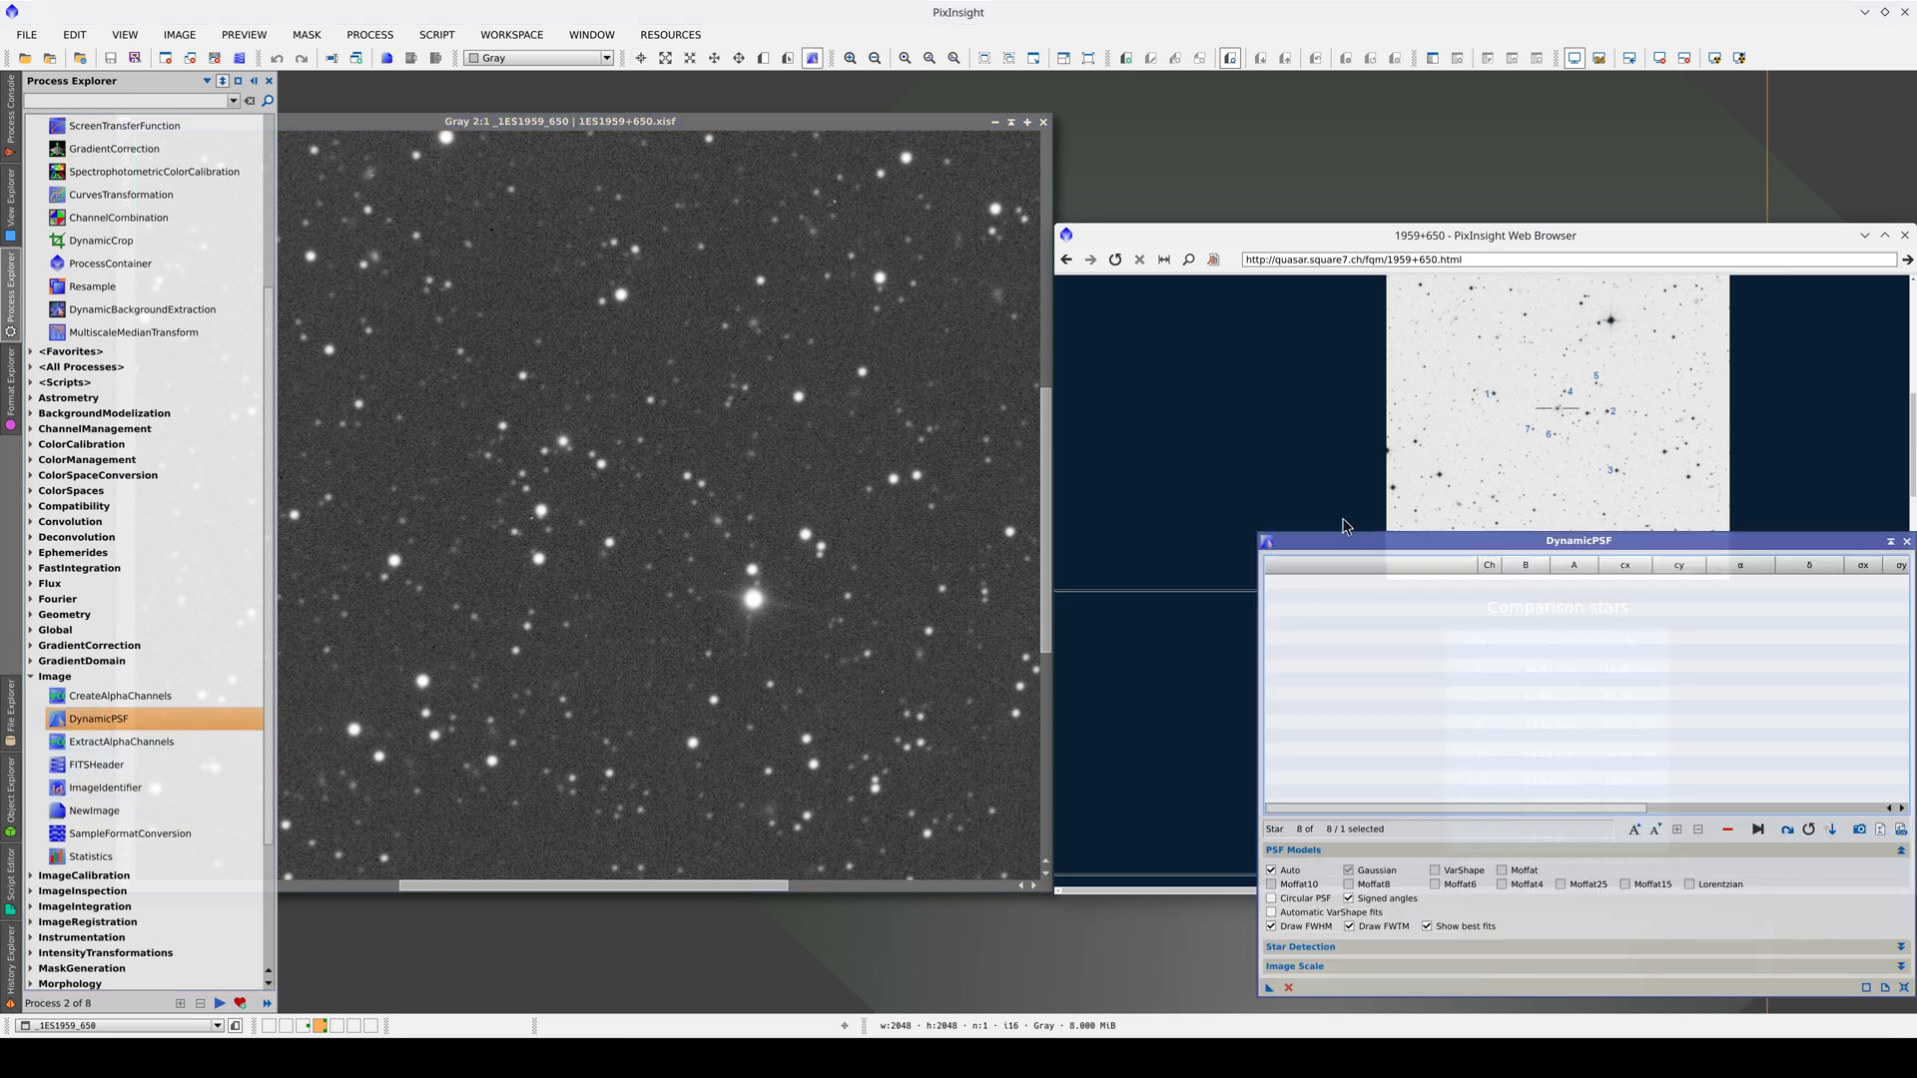
drag(1412, 547, 924, 560)
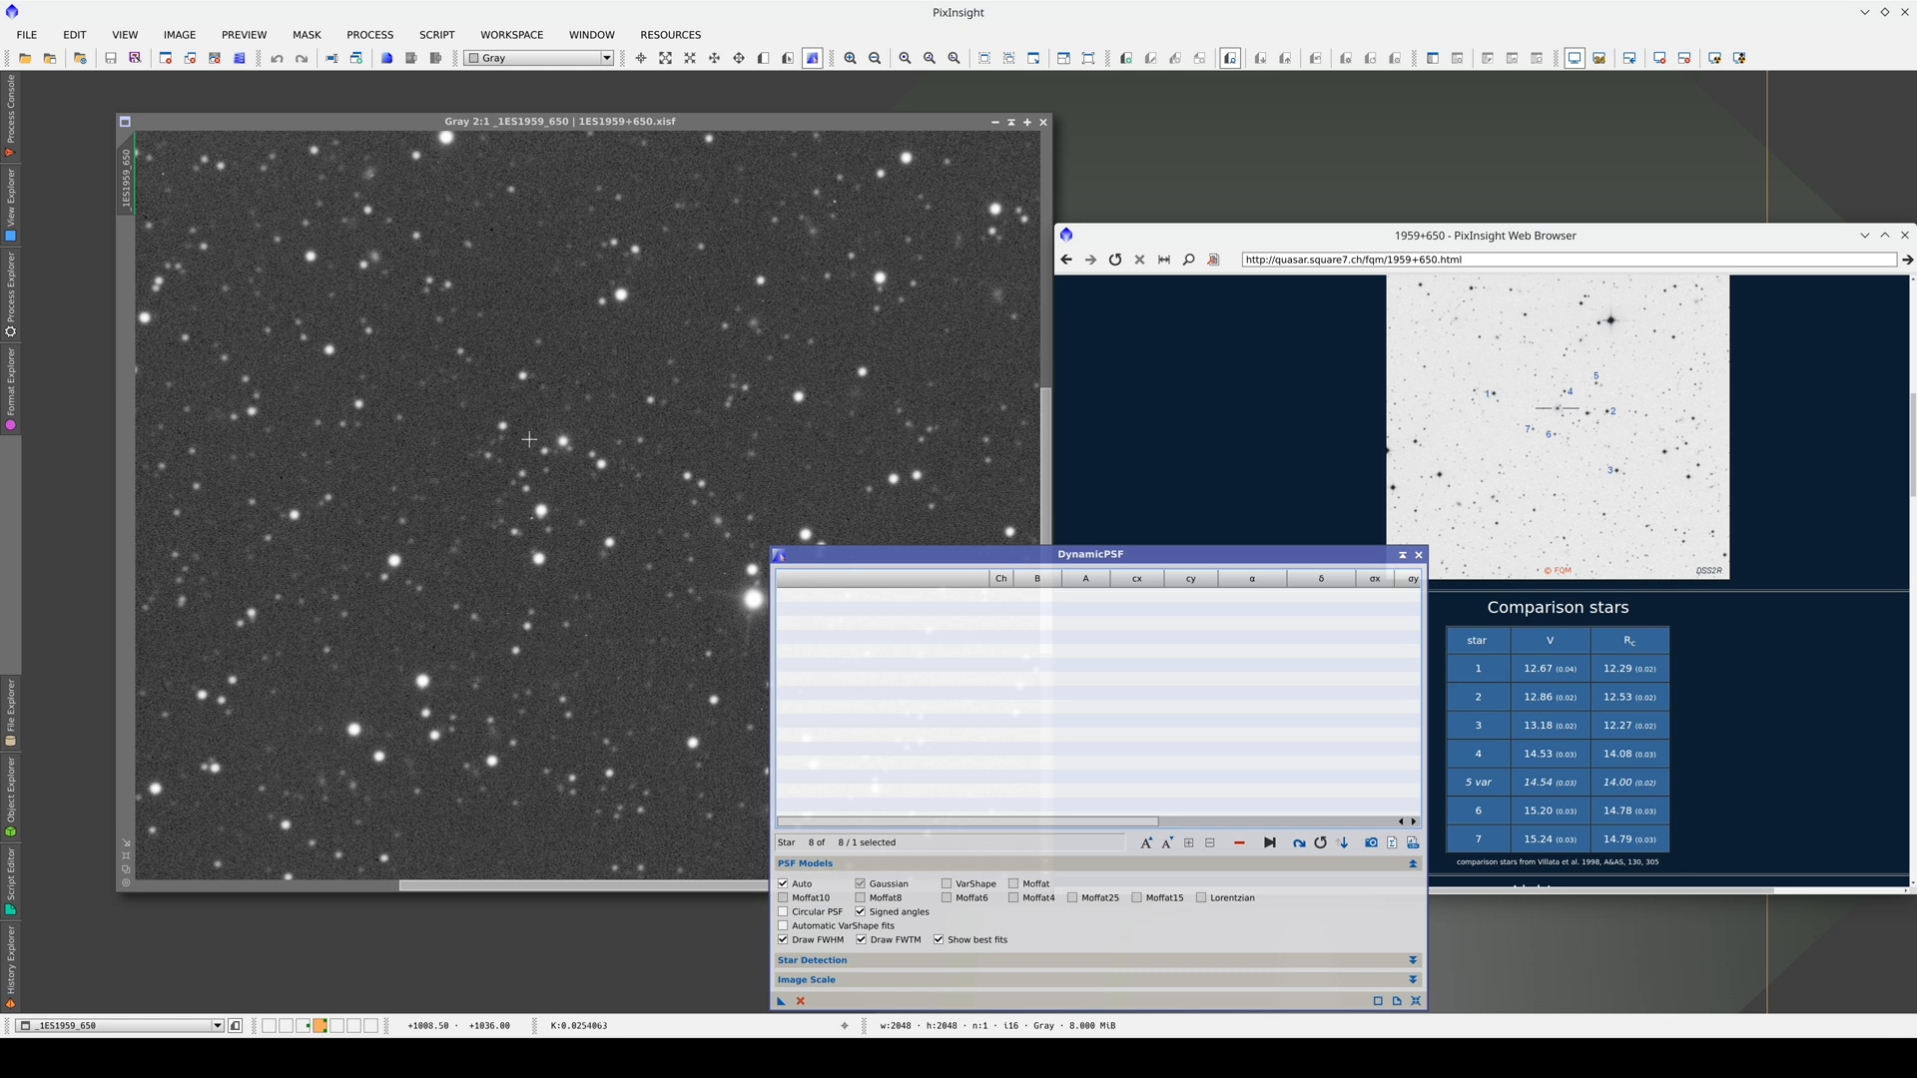
- Fit Moffat PSFs to the seven comparison stars and the quasar, giving eight measurements
click(620, 294)
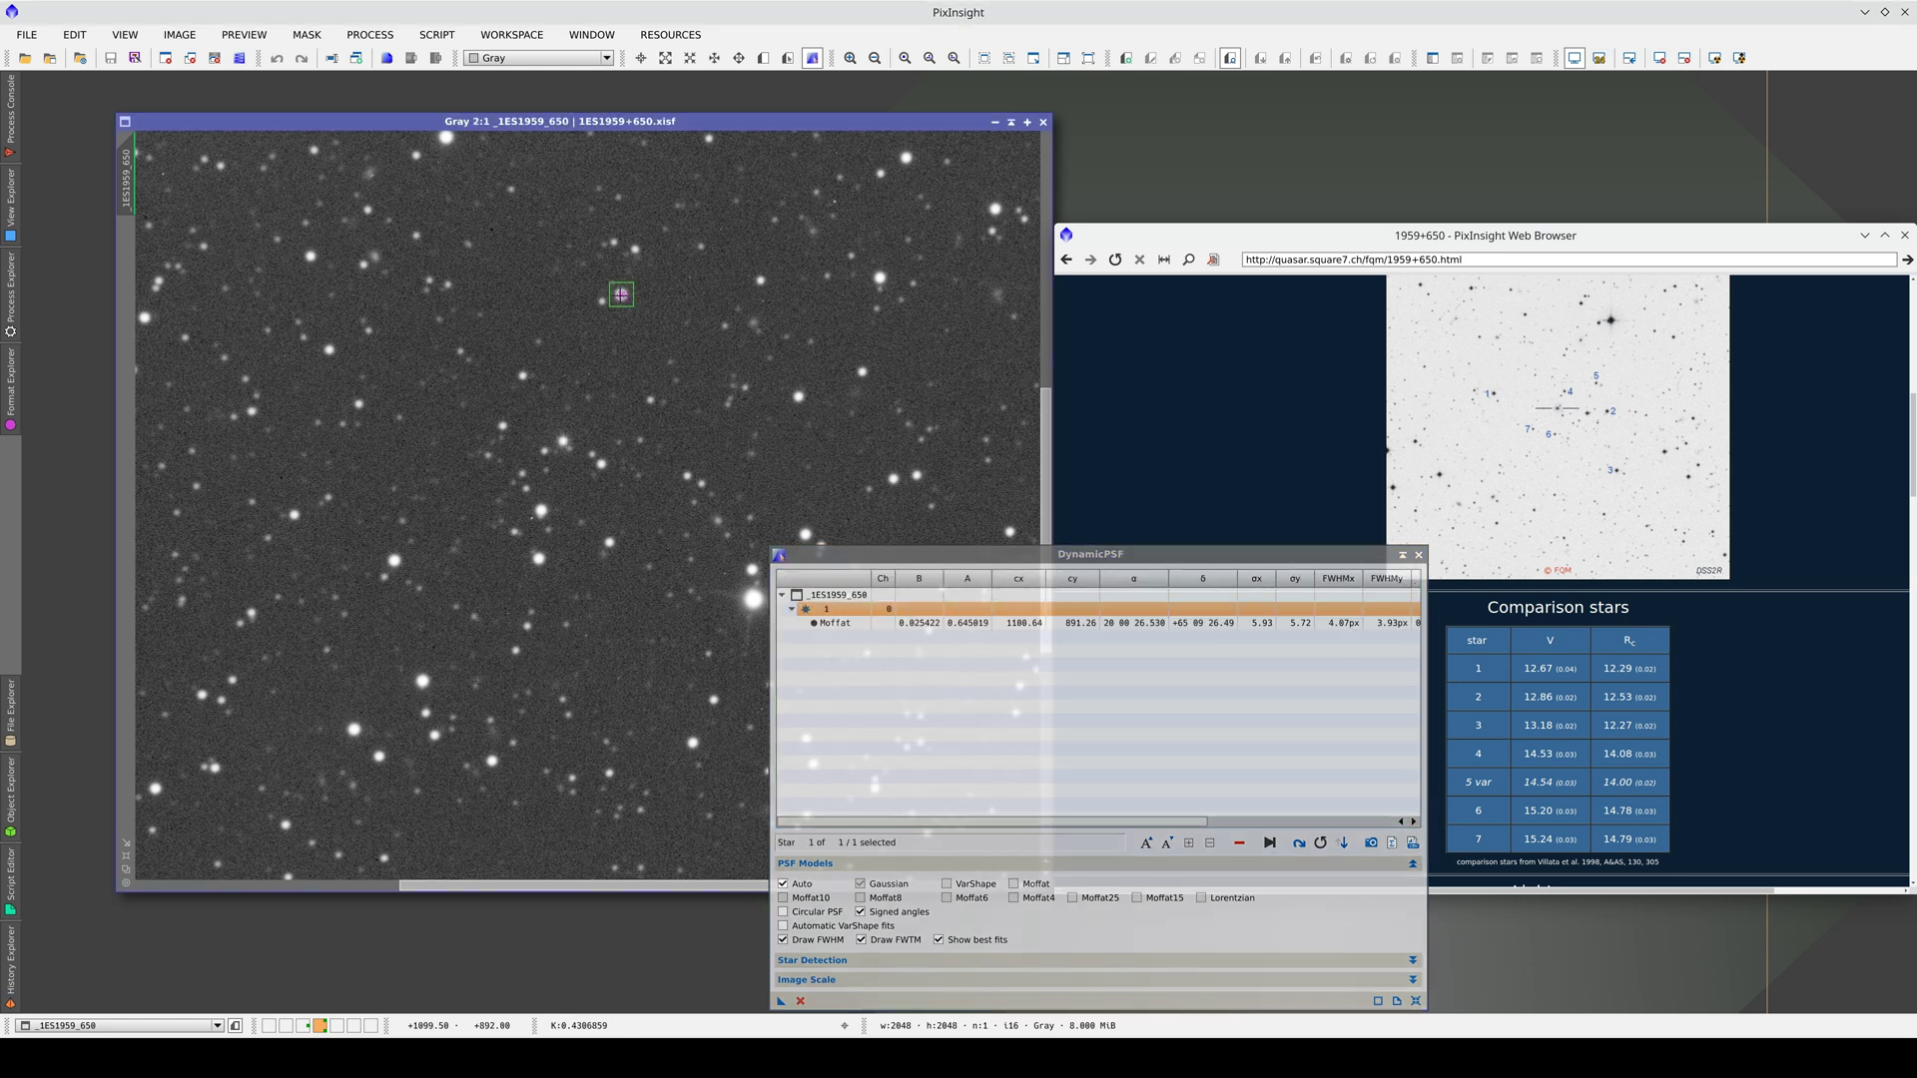
click(539, 557)
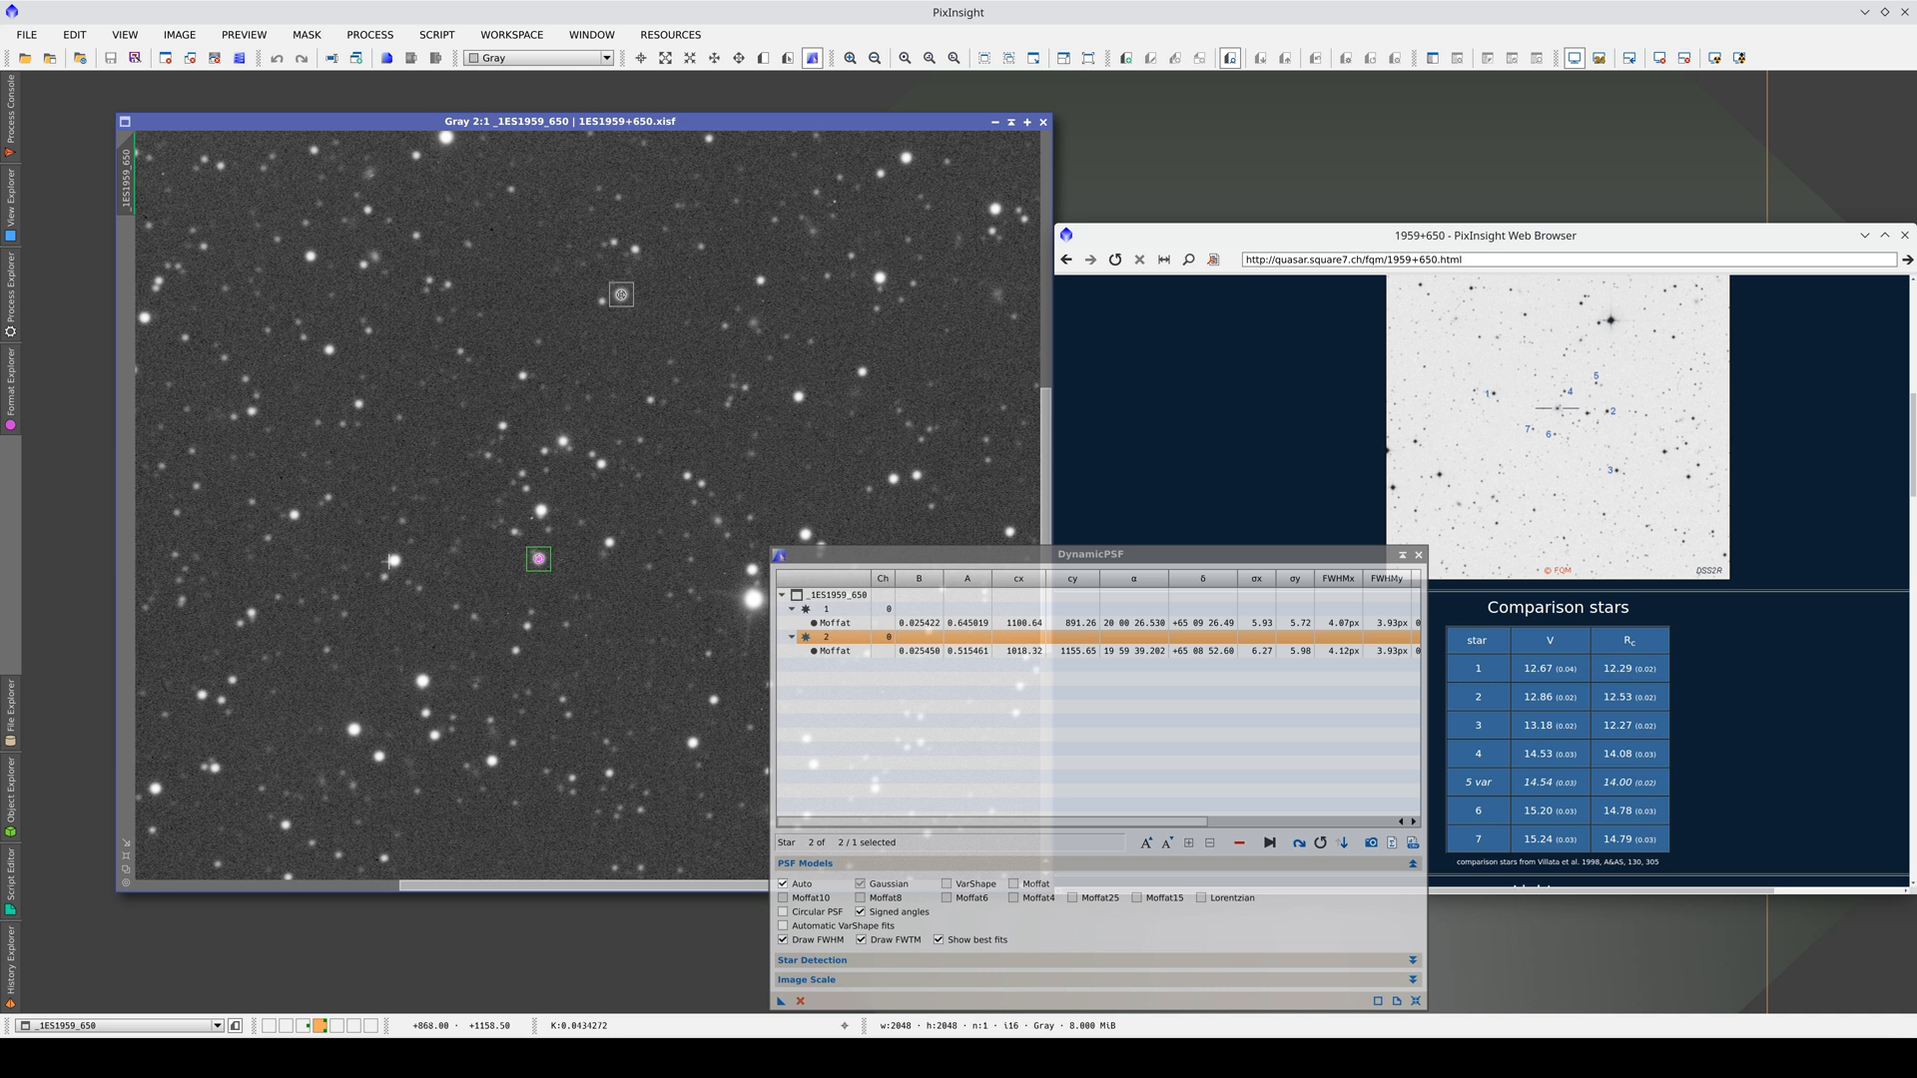
click(394, 561)
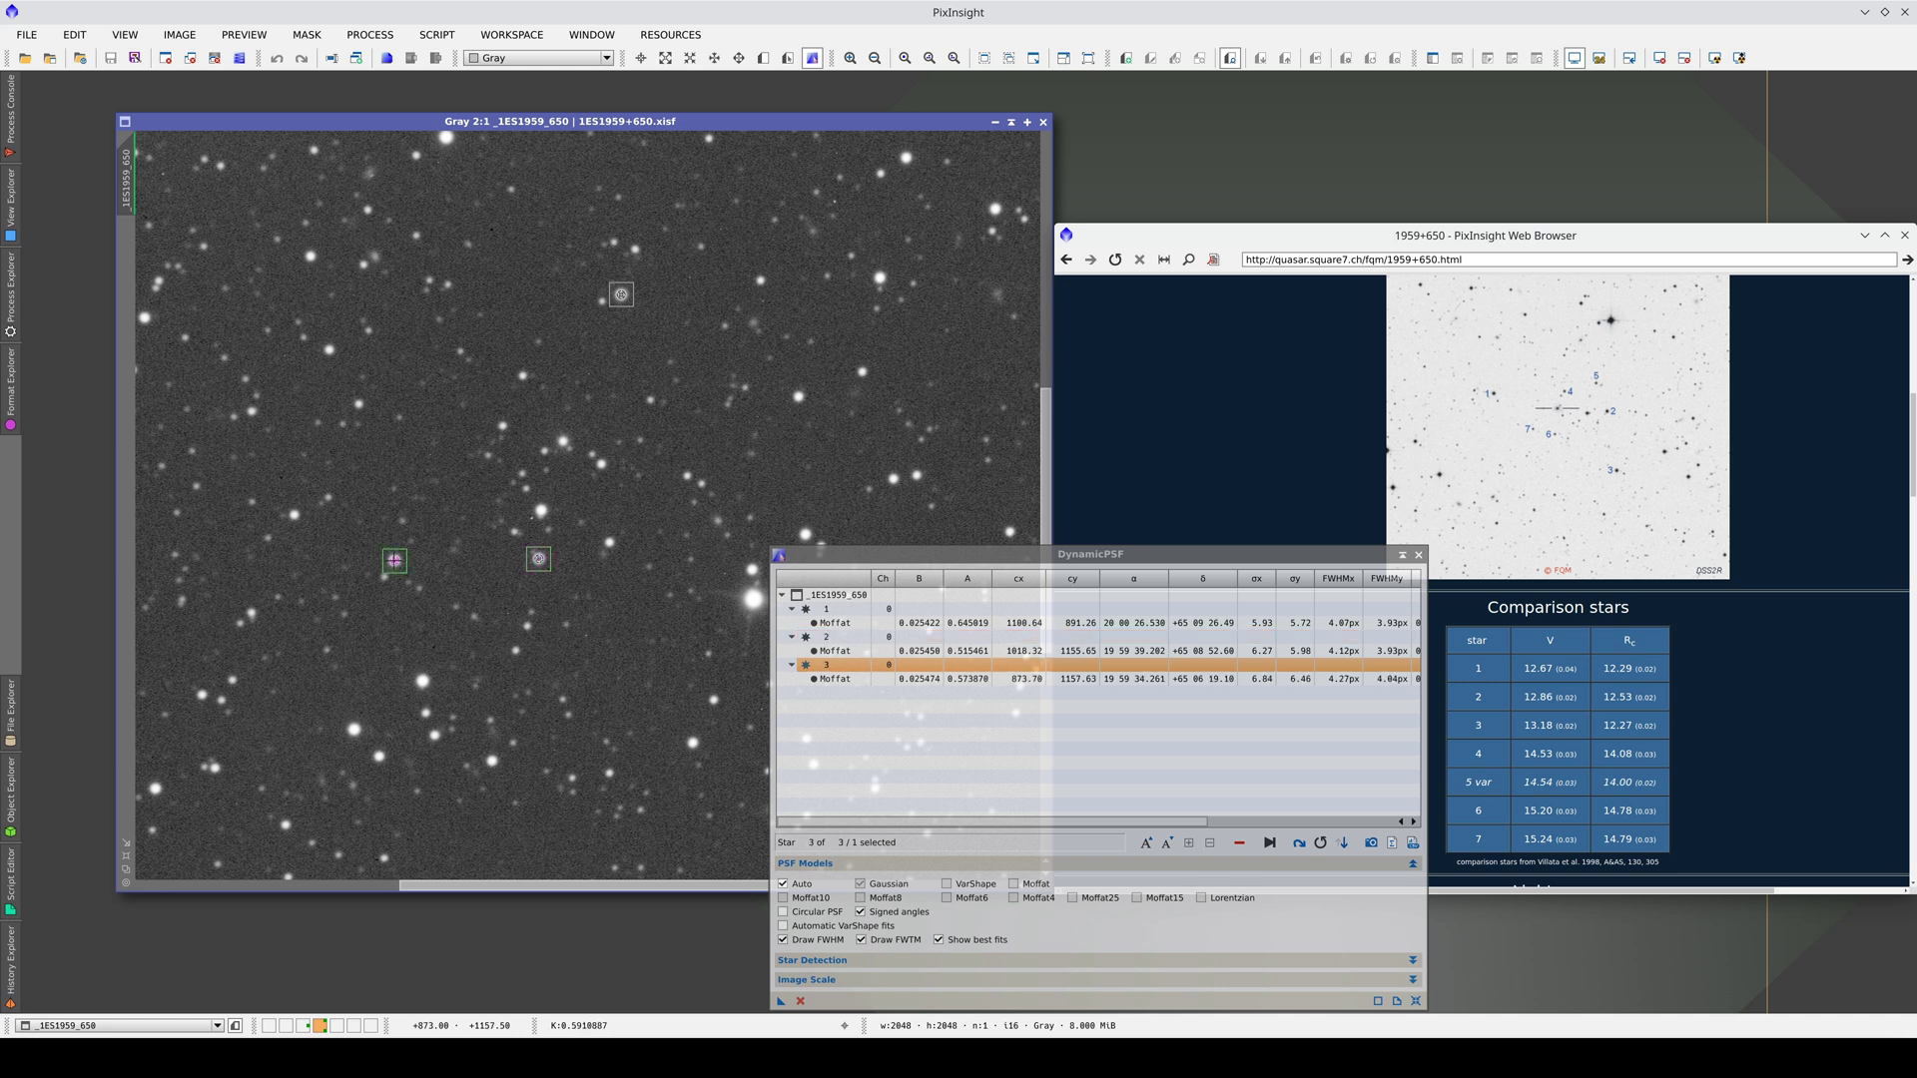
click(601, 463)
click(609, 543)
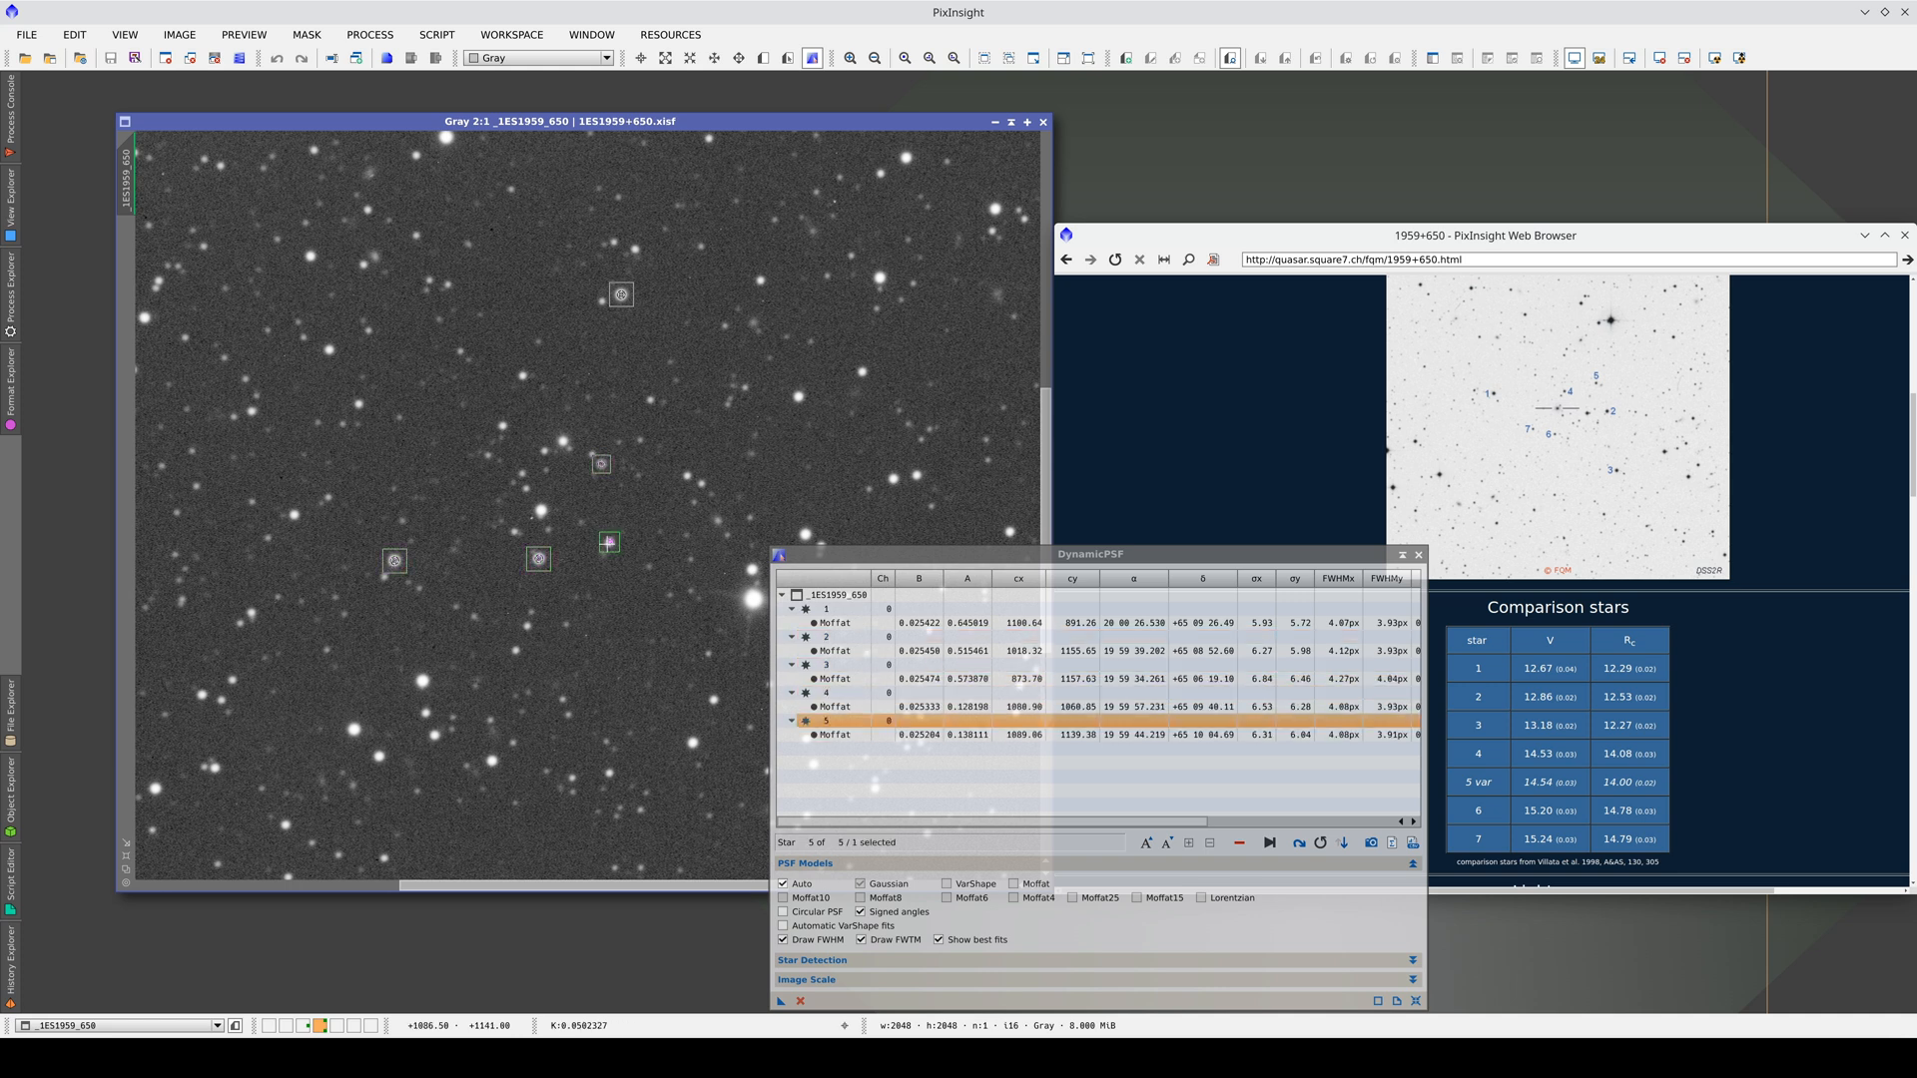
click(505, 426)
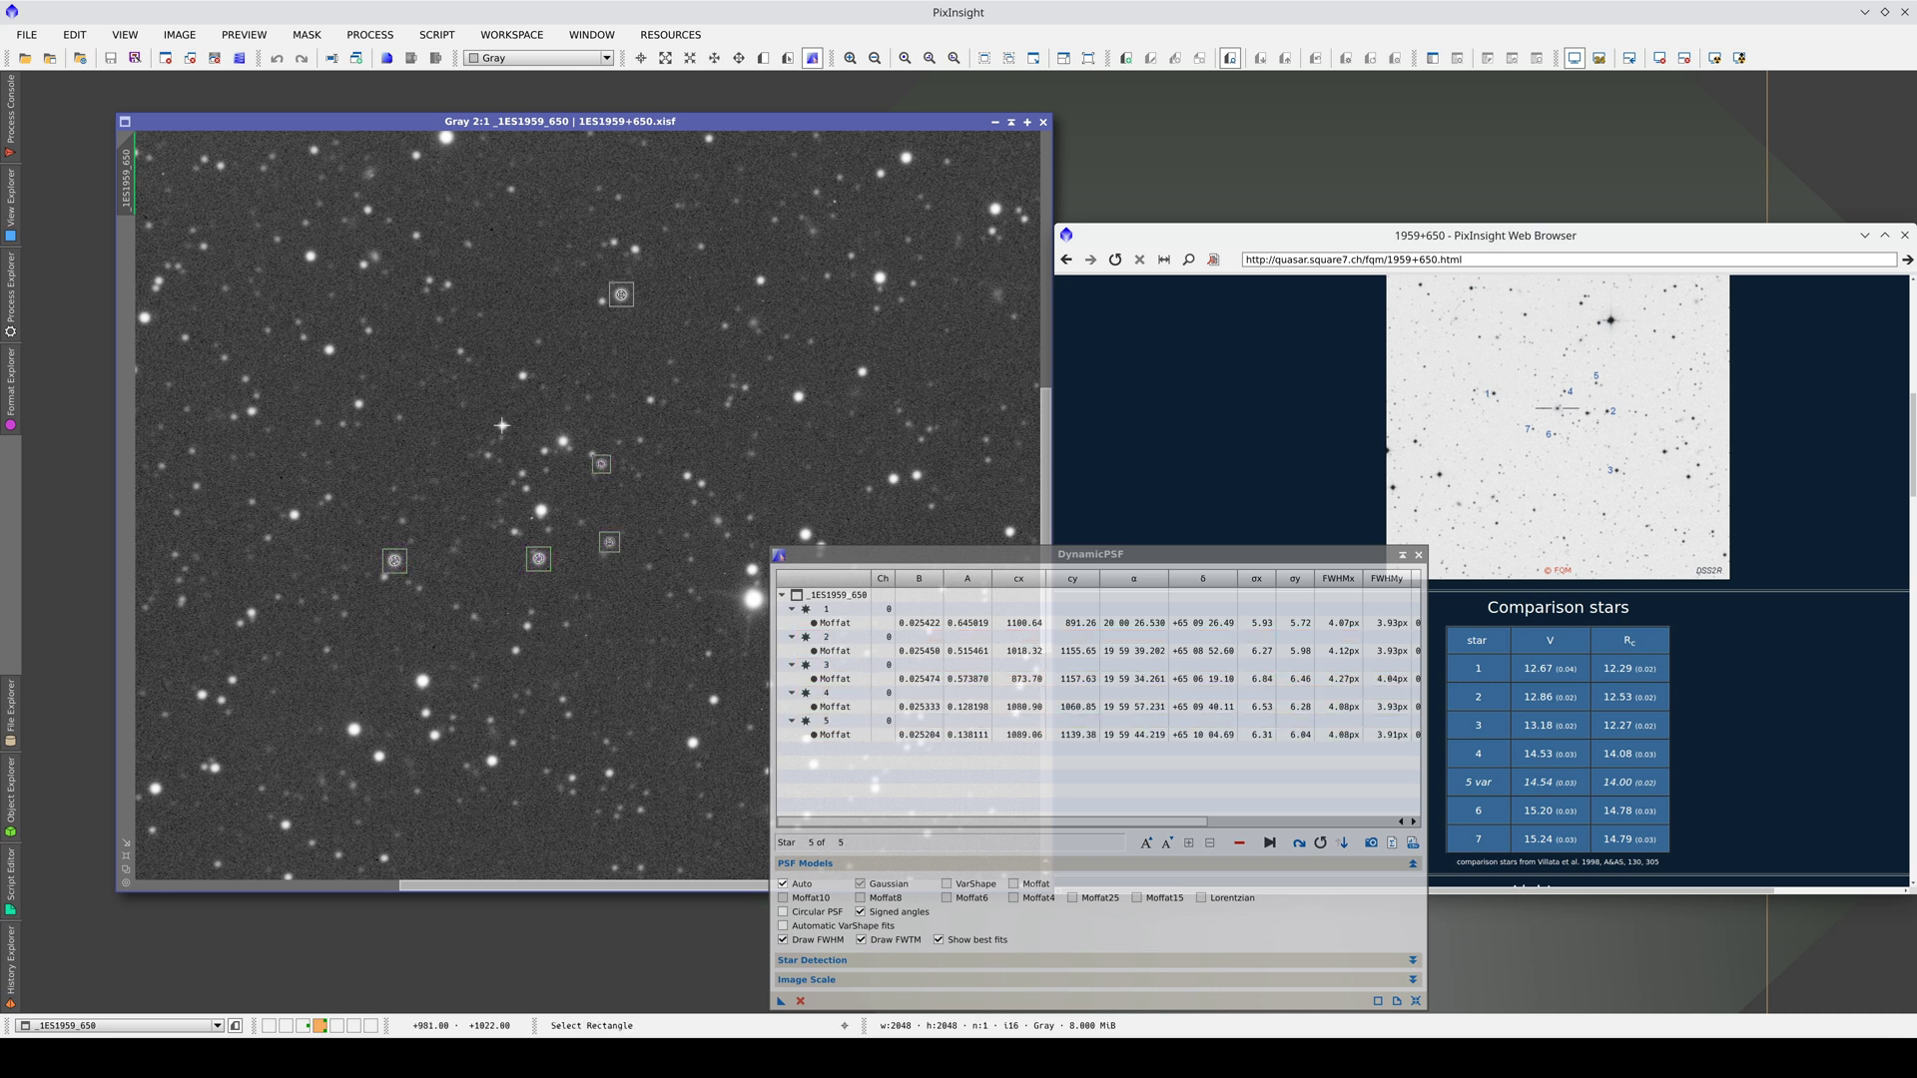
click(522, 374)
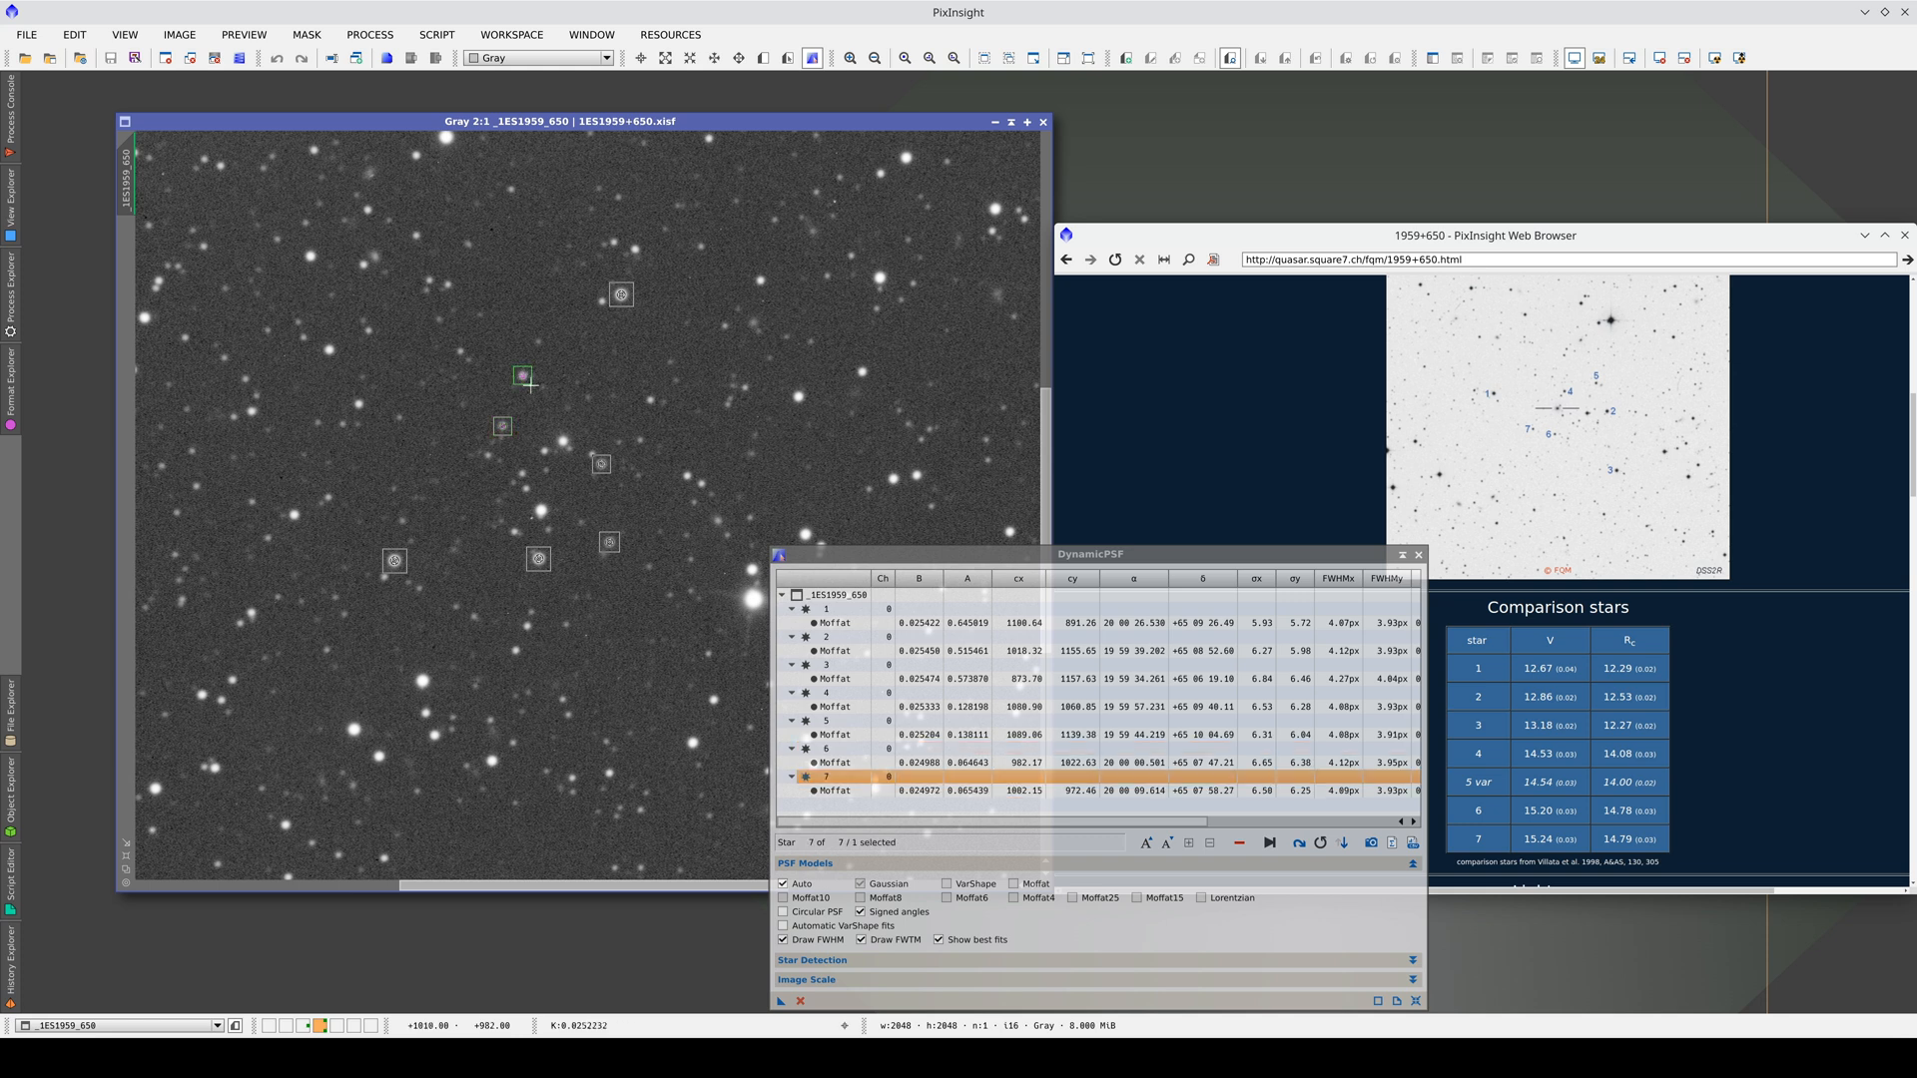
click(562, 442)
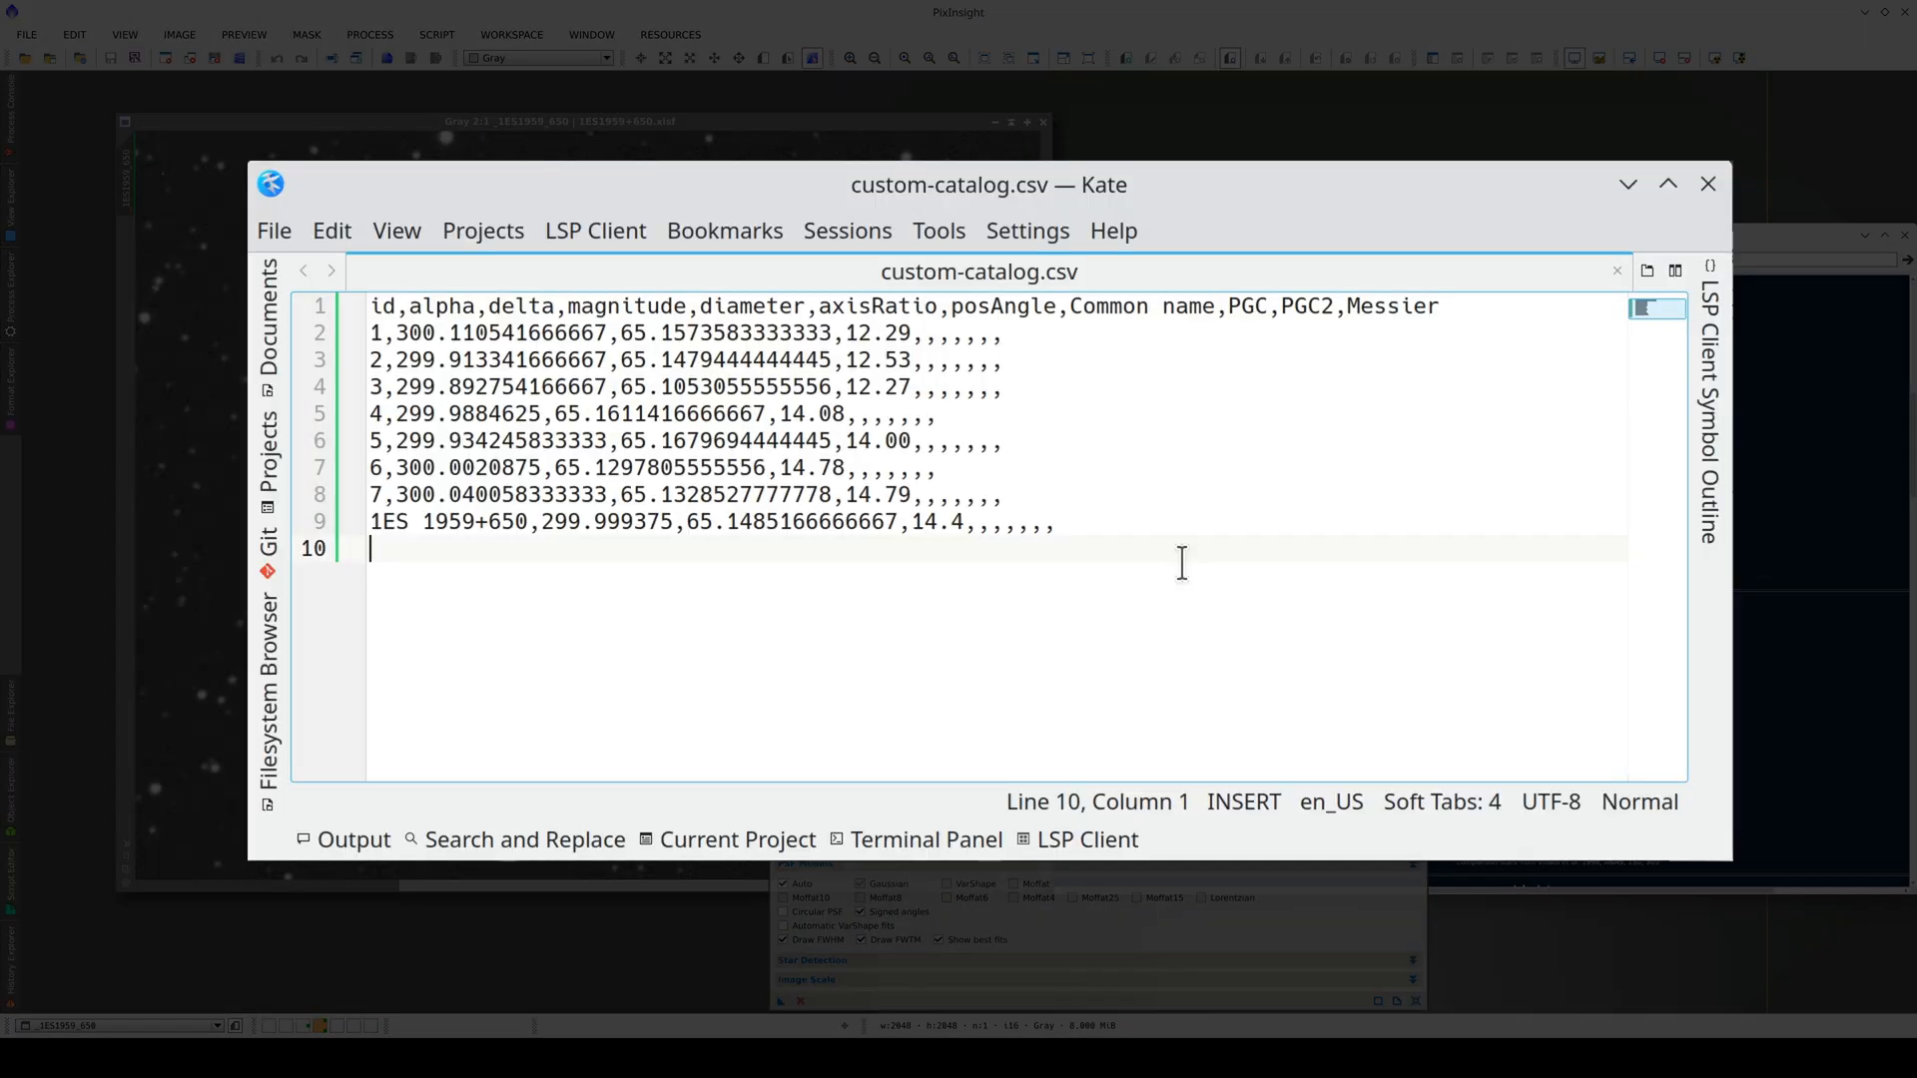
- Review the custom-catalog.csv header columns and the 1ES 1959+650 row in Kate
drag(1492, 307, 369, 307)
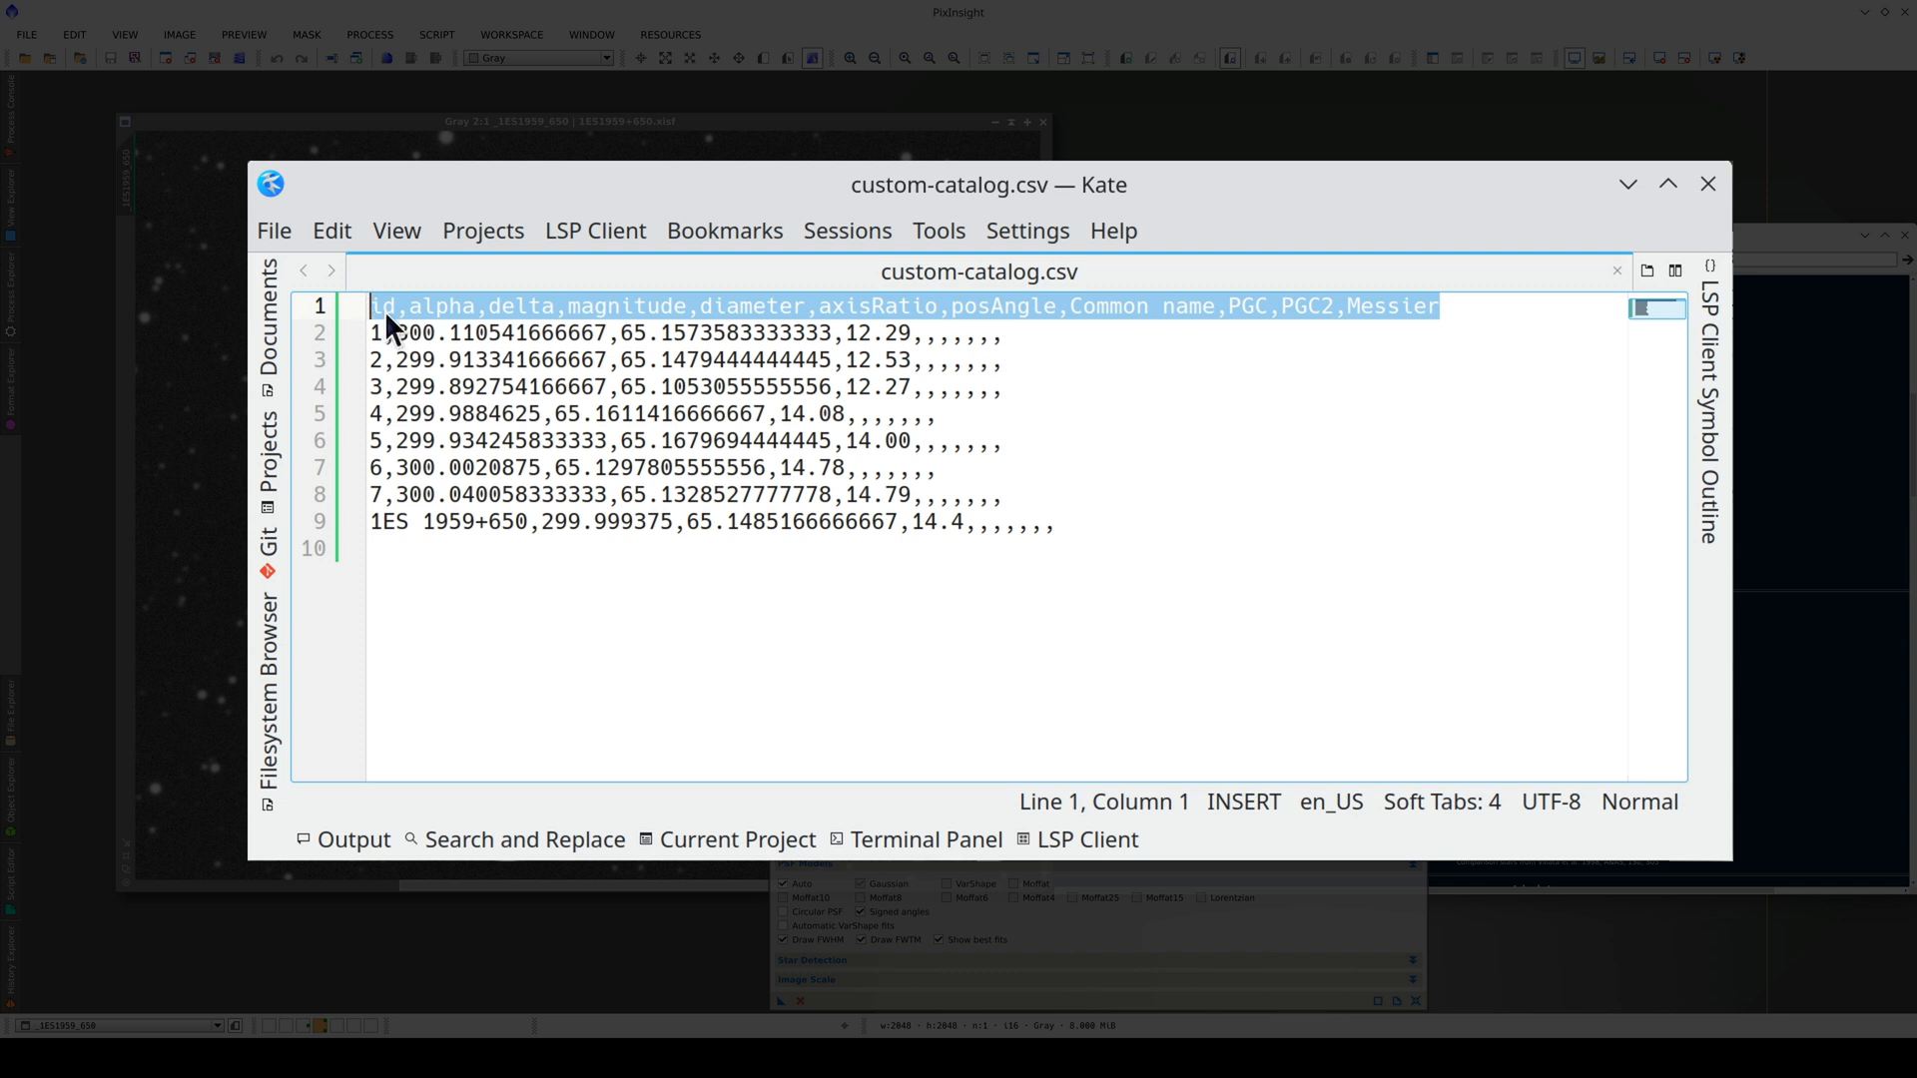
double_click(405, 307)
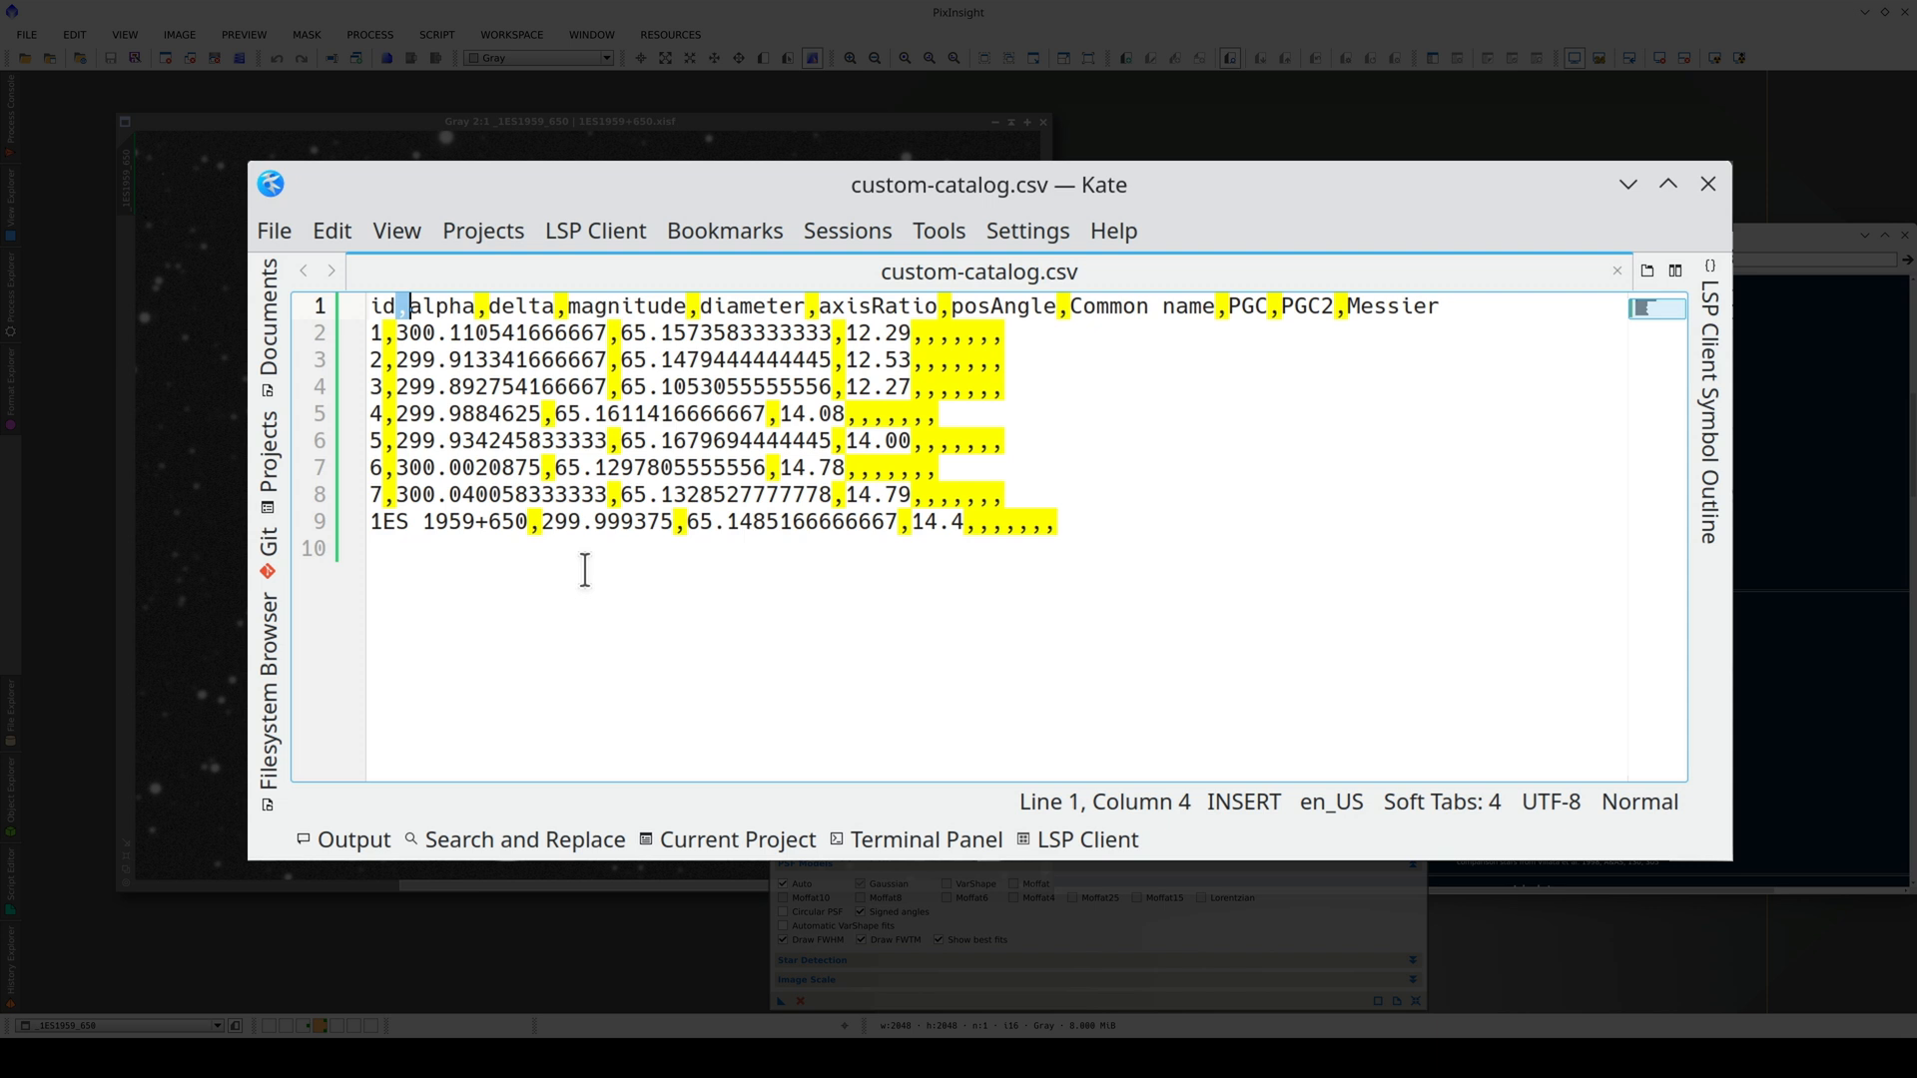
click(547, 552)
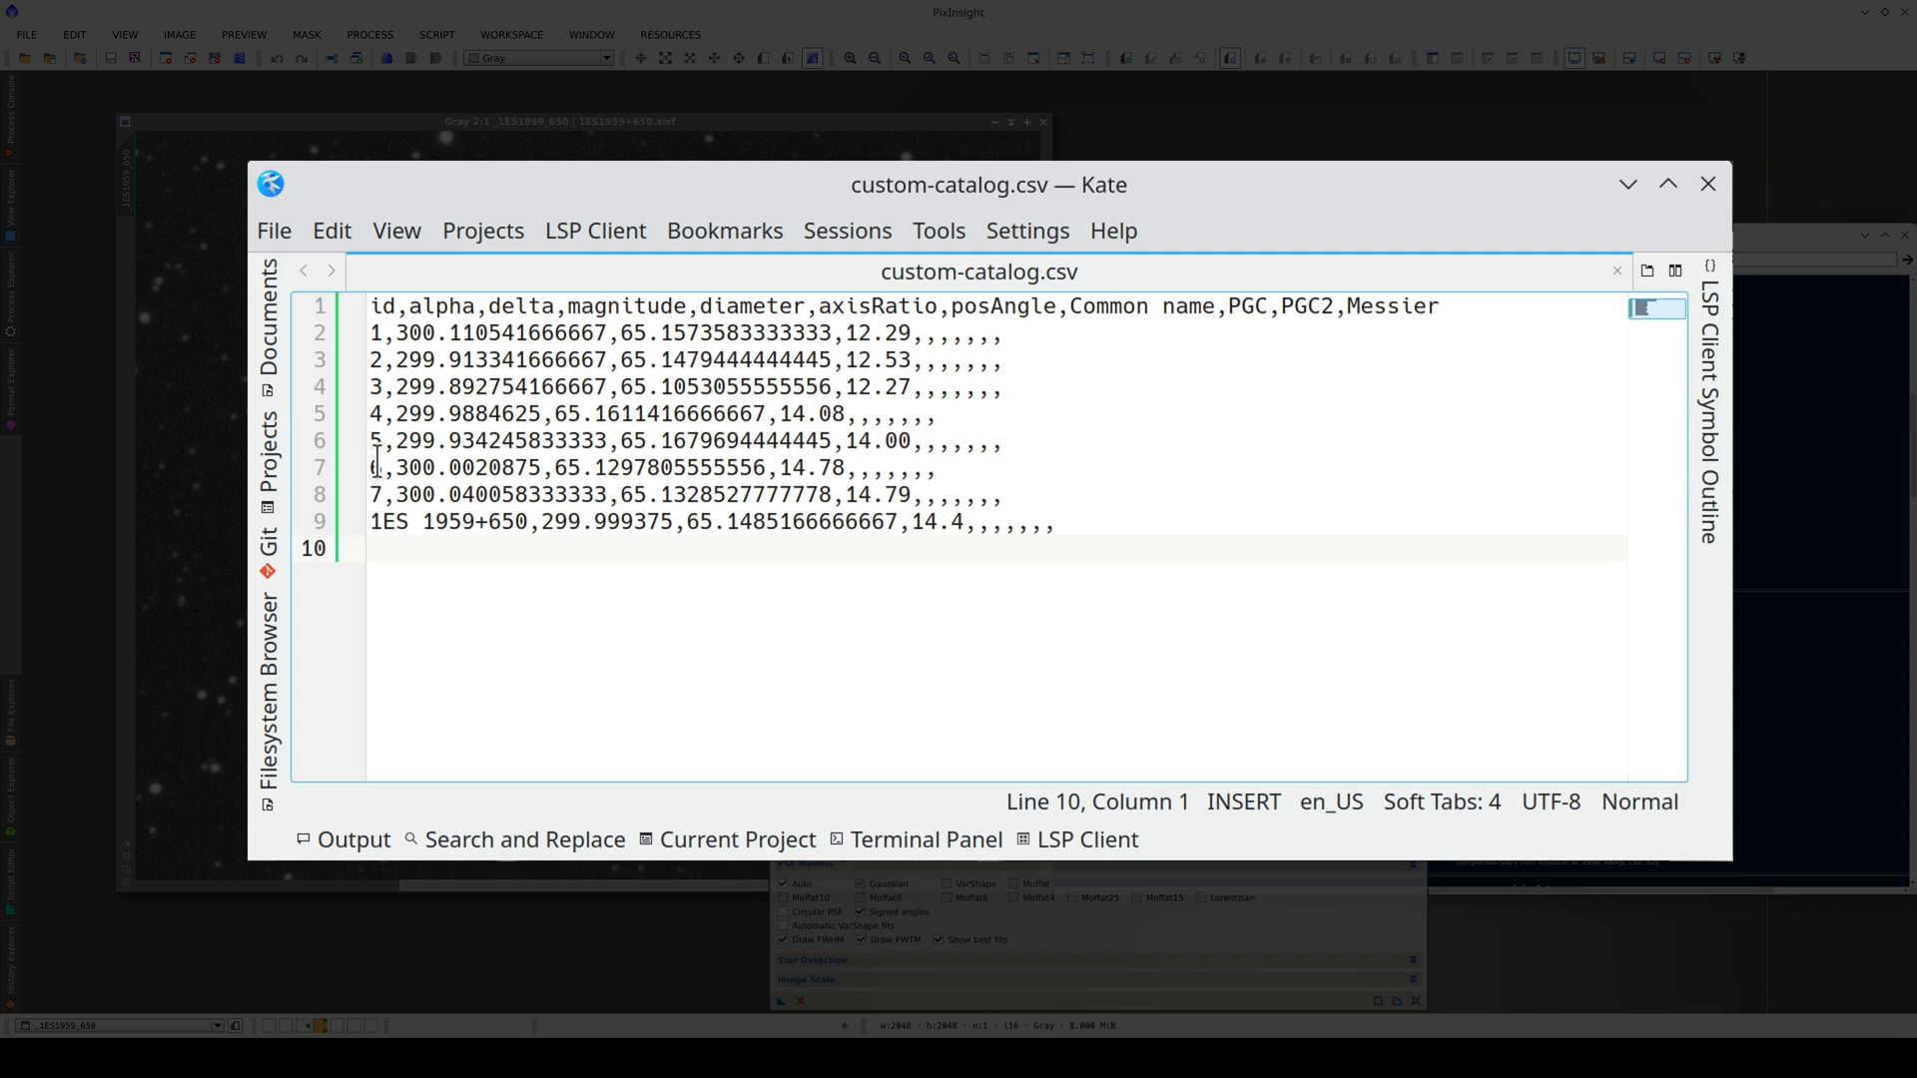
drag(378, 522, 527, 528)
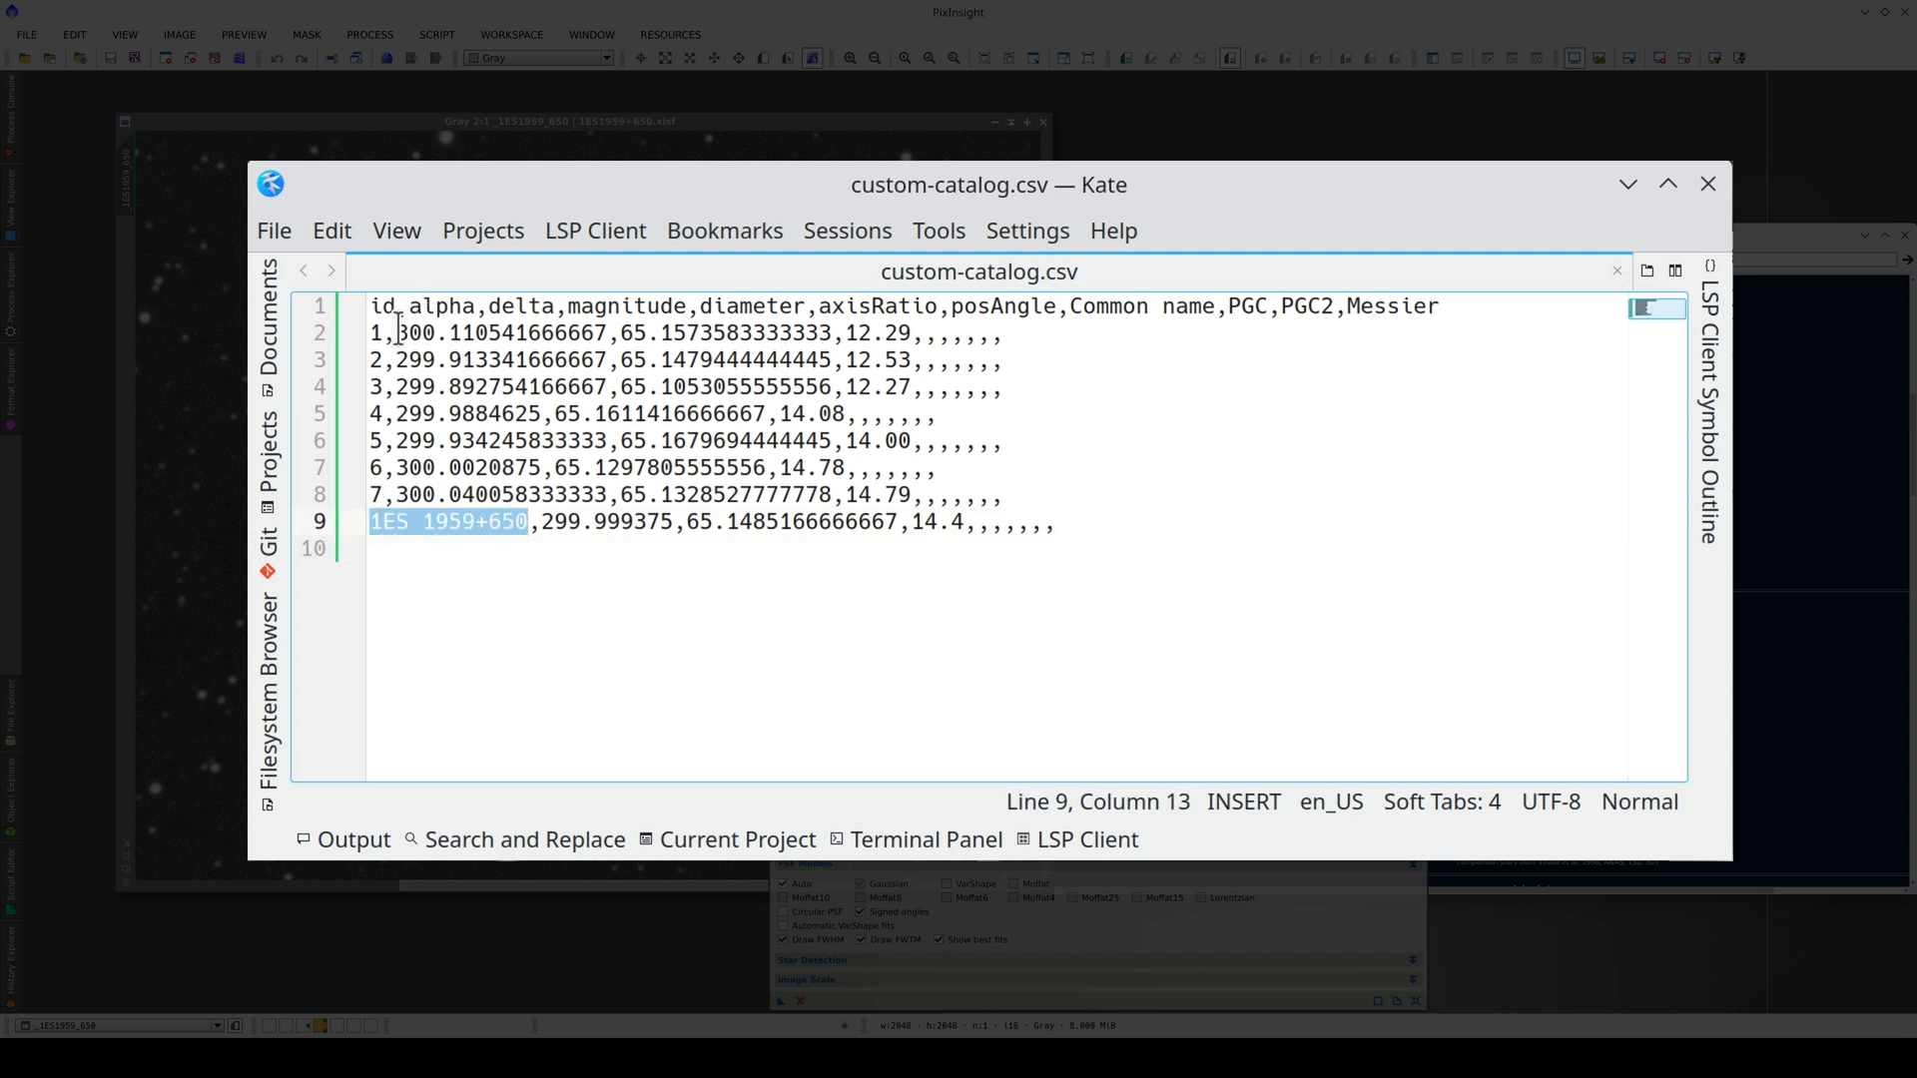
- Check line 2's RA and magnitude fields against the header and add a trailing comma after 12.29 on every data row
drag(396, 330, 832, 341)
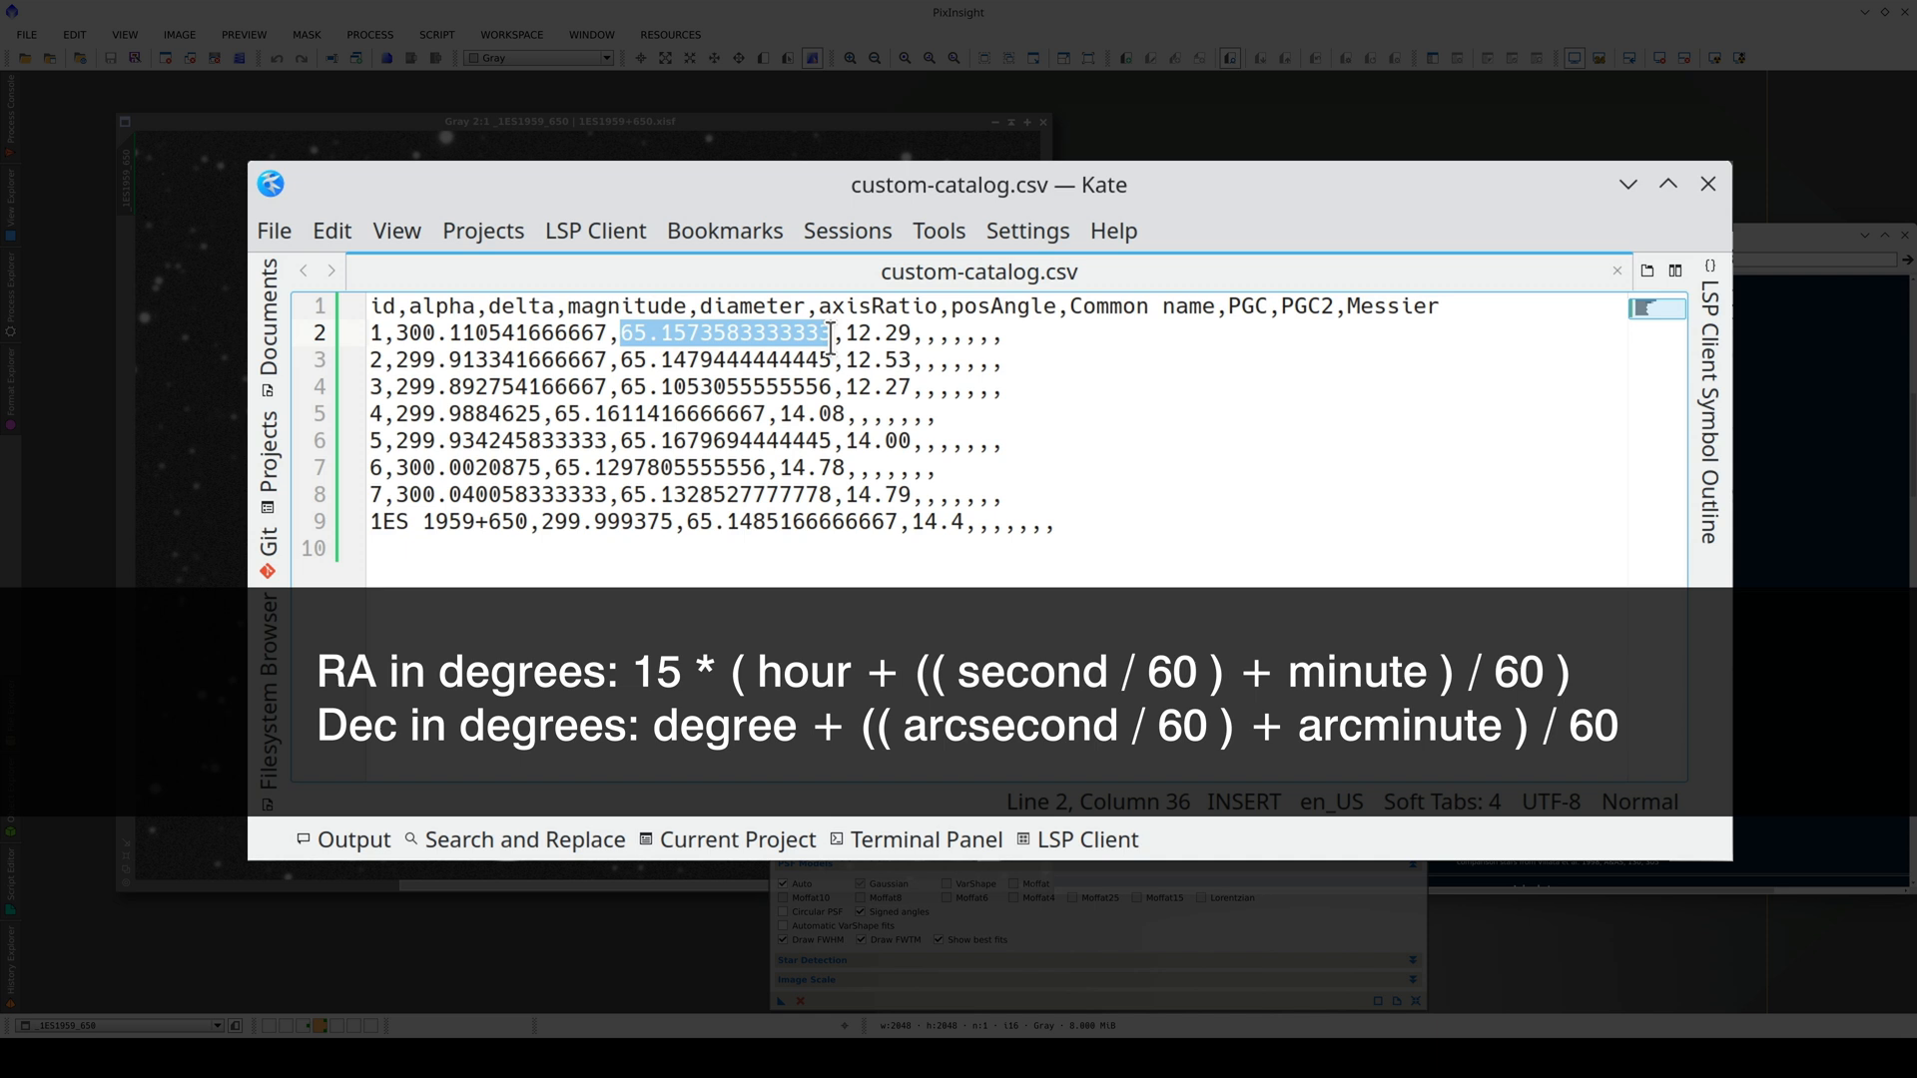
drag(847, 333, 913, 334)
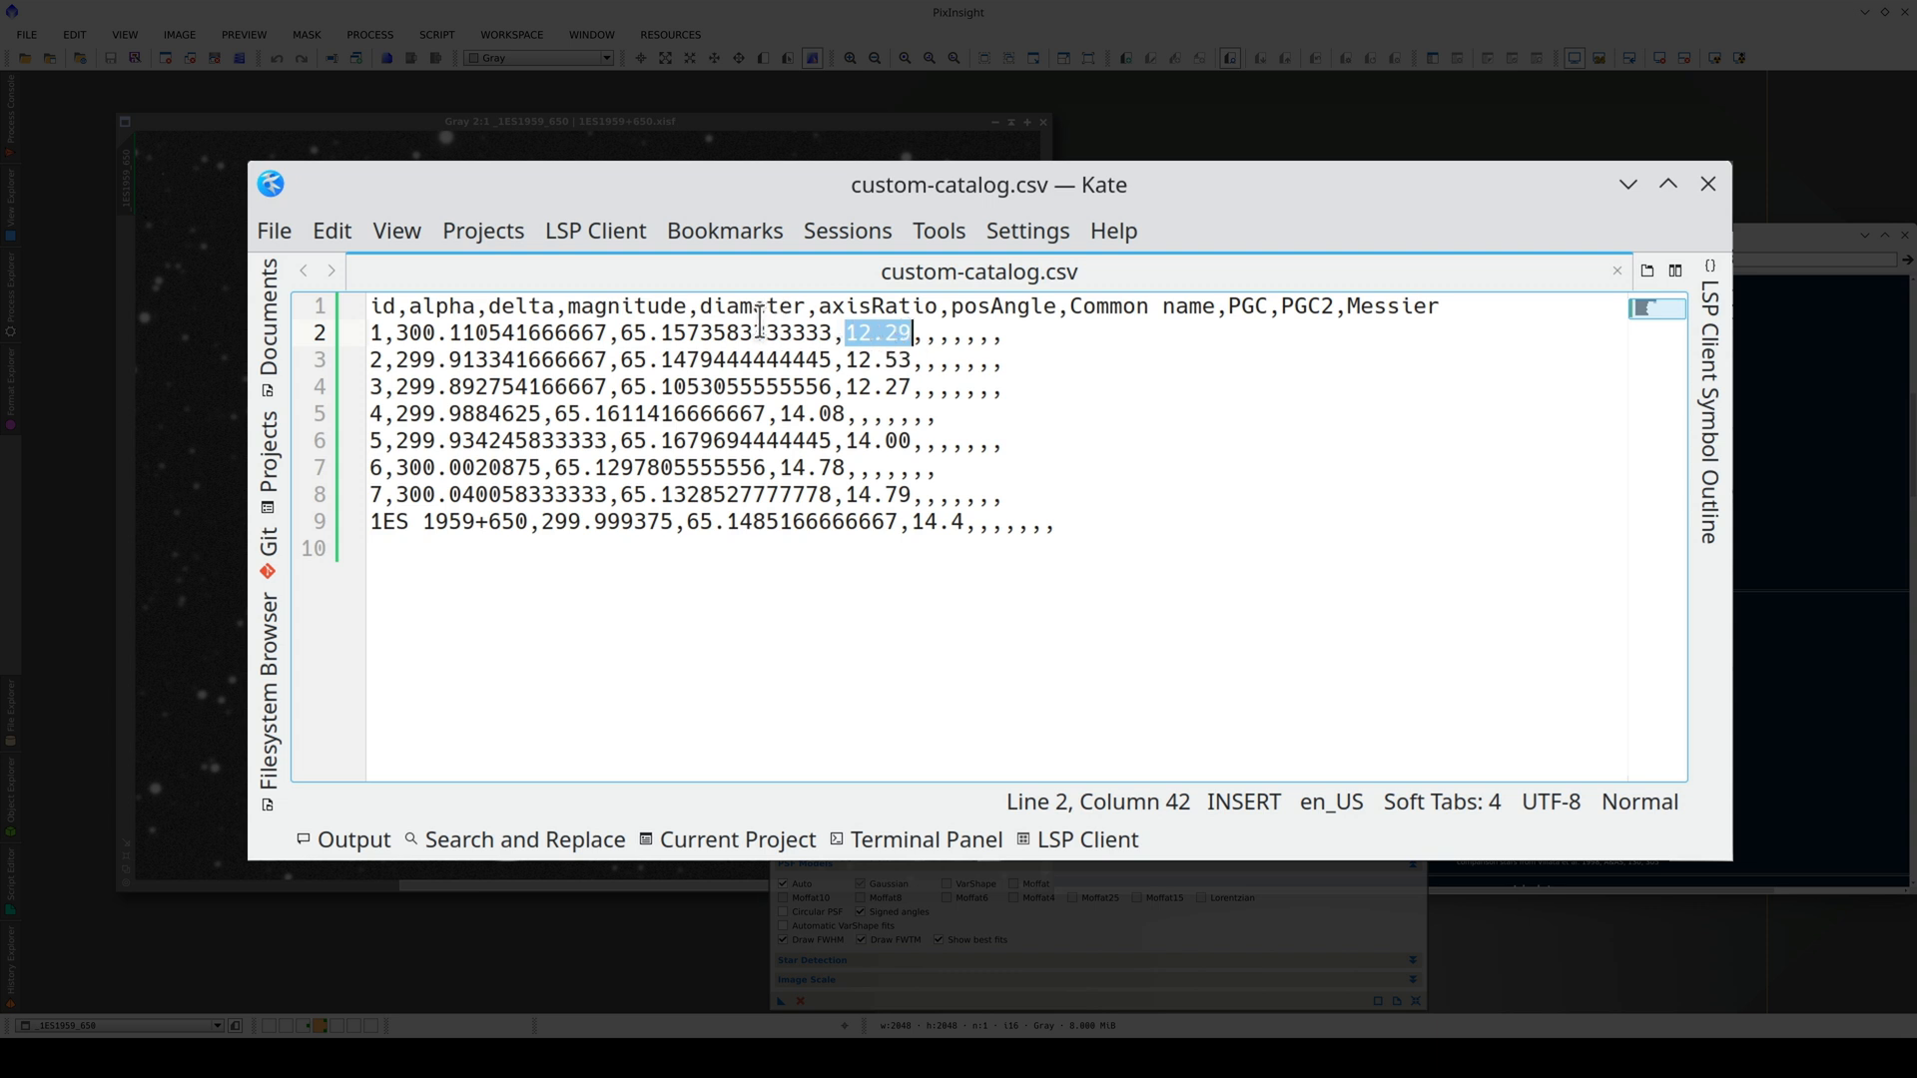
mouse_move(698, 306)
mouse_down()
mouse_move(1273, 288)
mouse_move(1442, 305)
mouse_up()
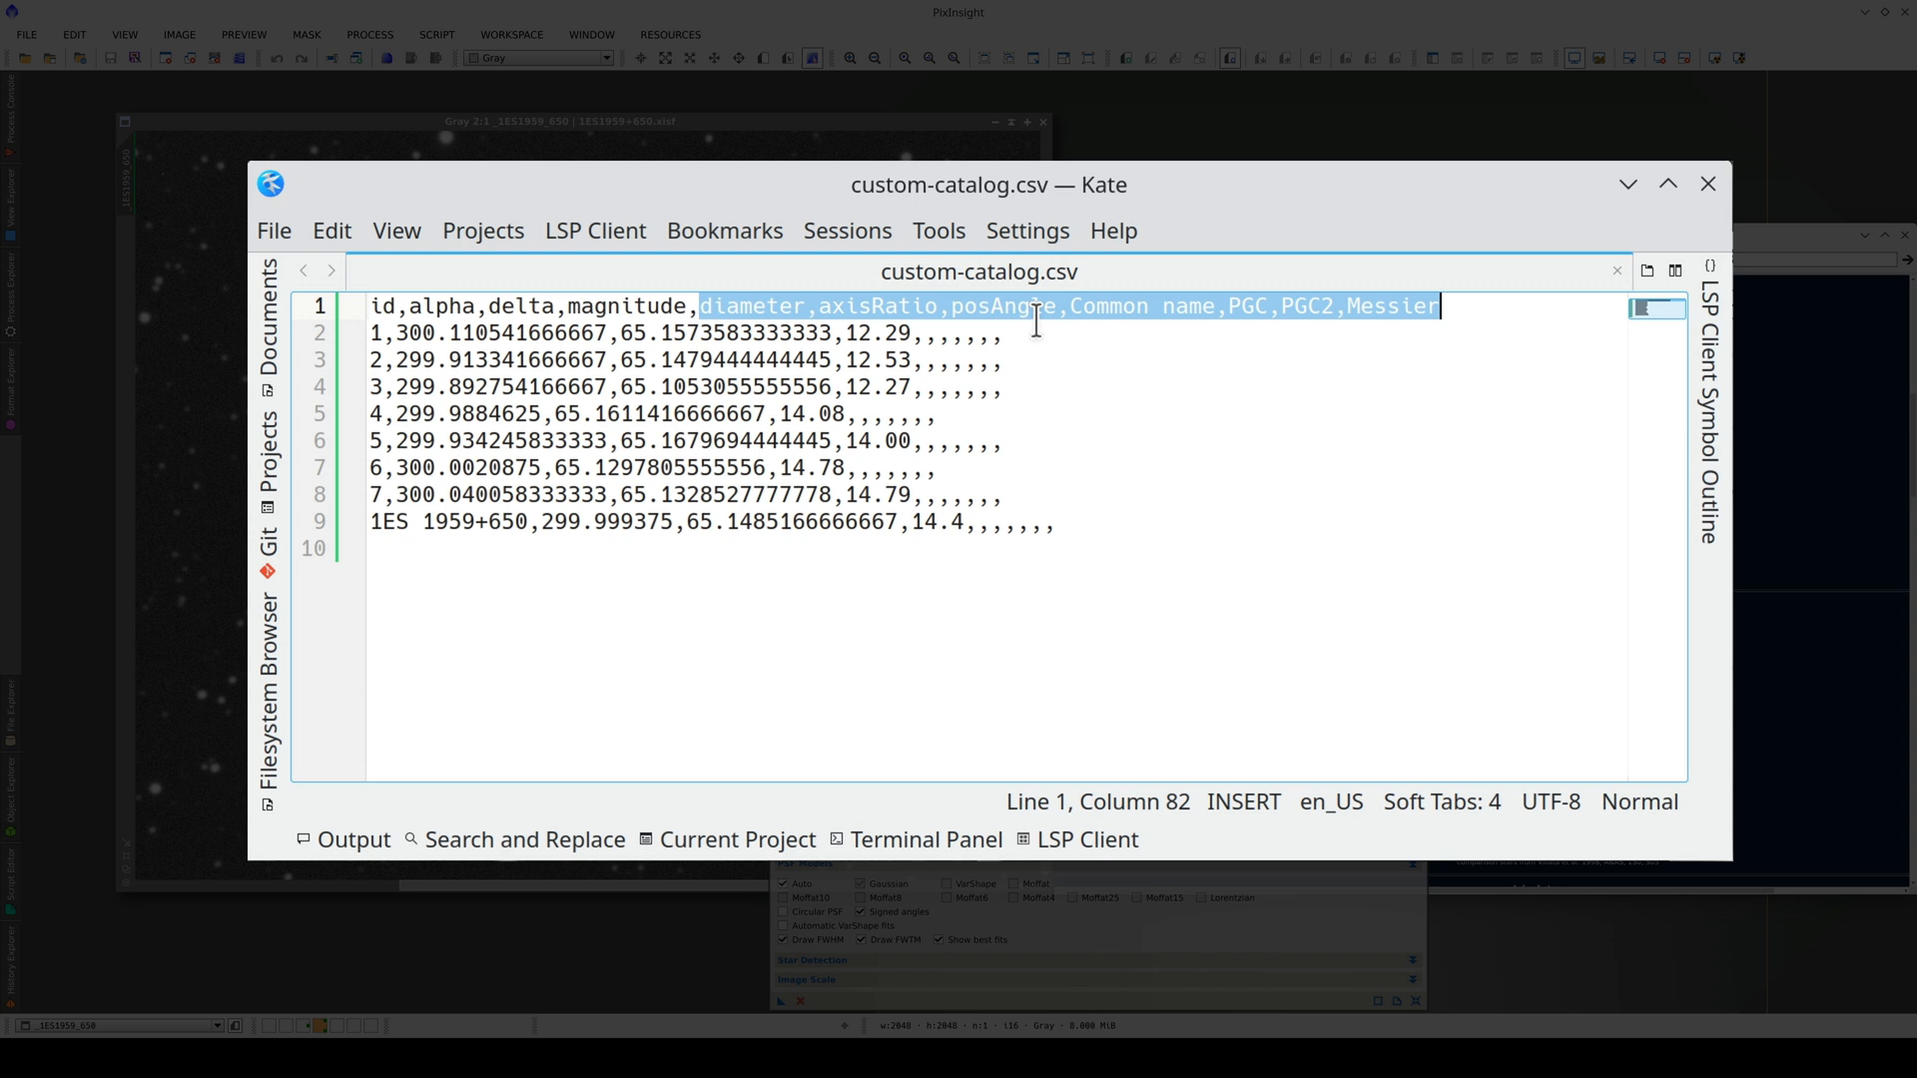
click(919, 334)
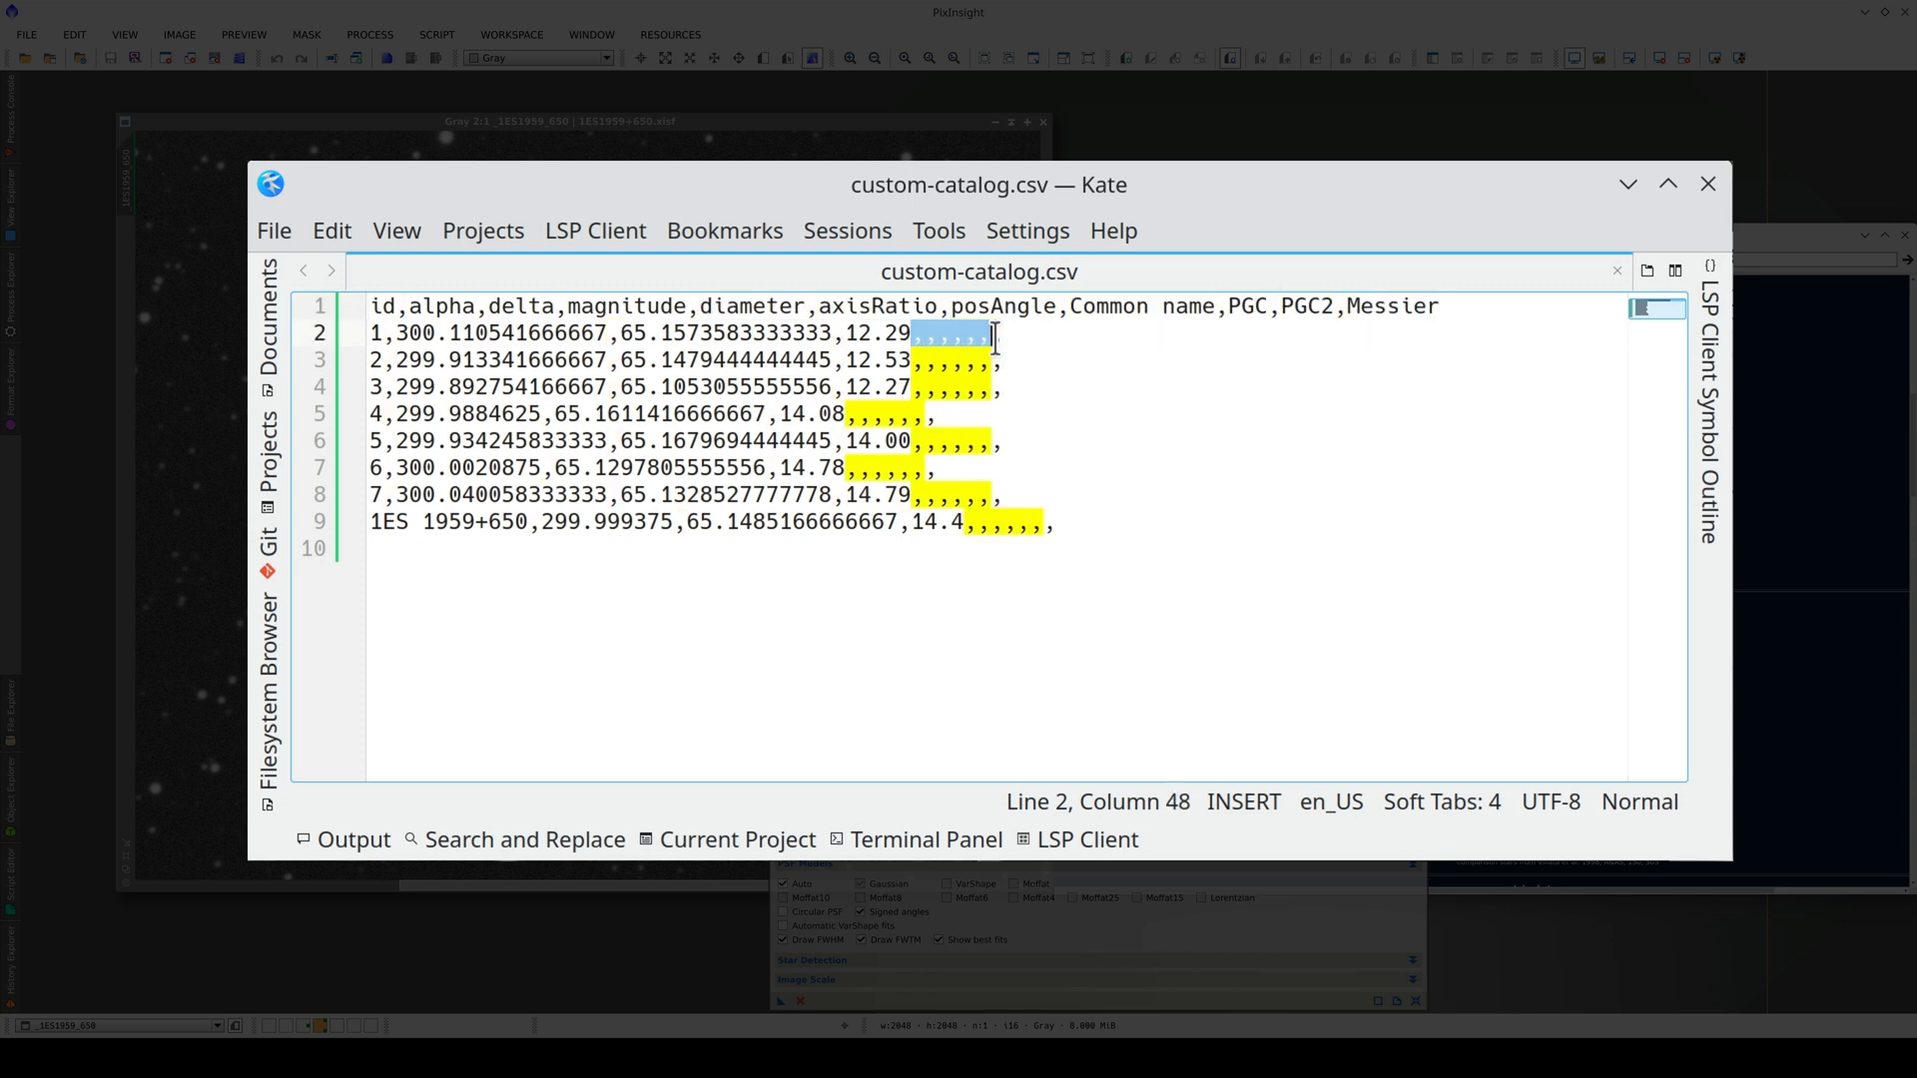
text(,)
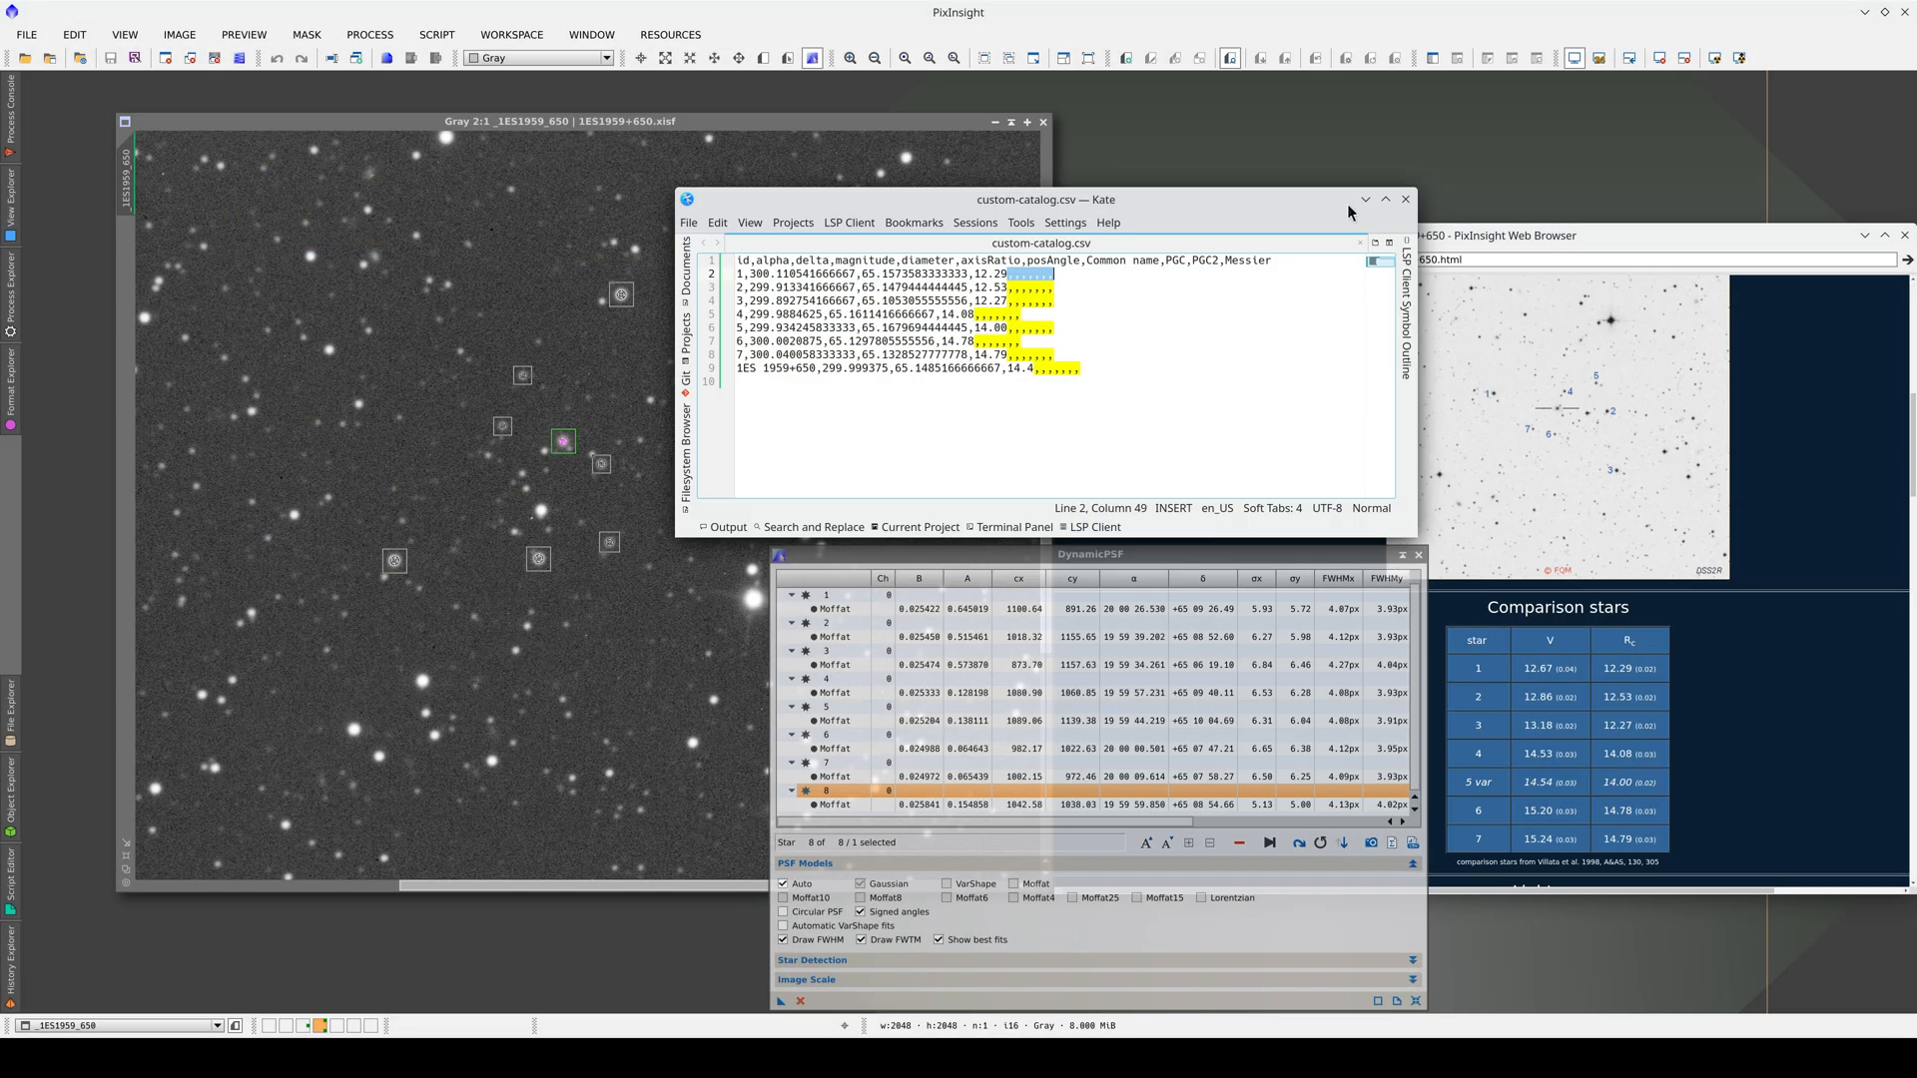
- Return to AnnotateImage and add a user-defined Custom catalog layer
click(1364, 202)
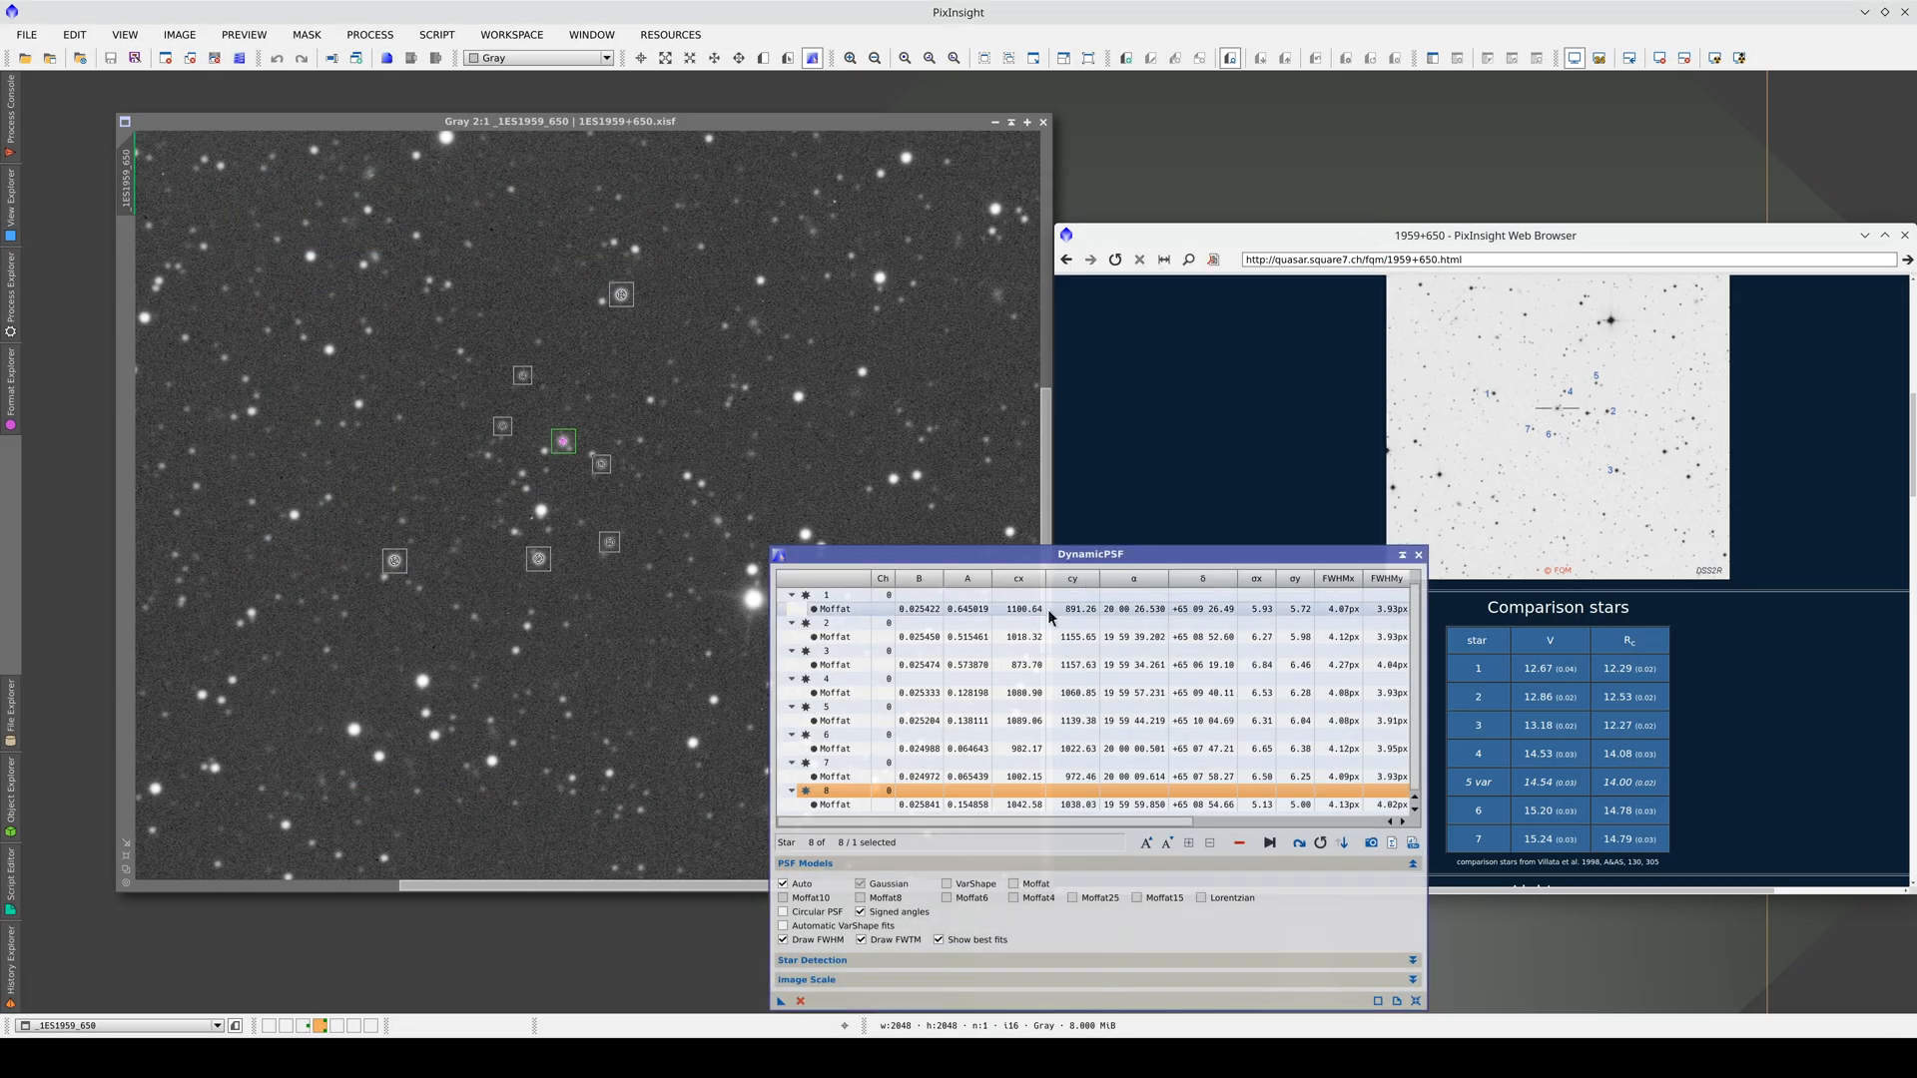
click(795, 1002)
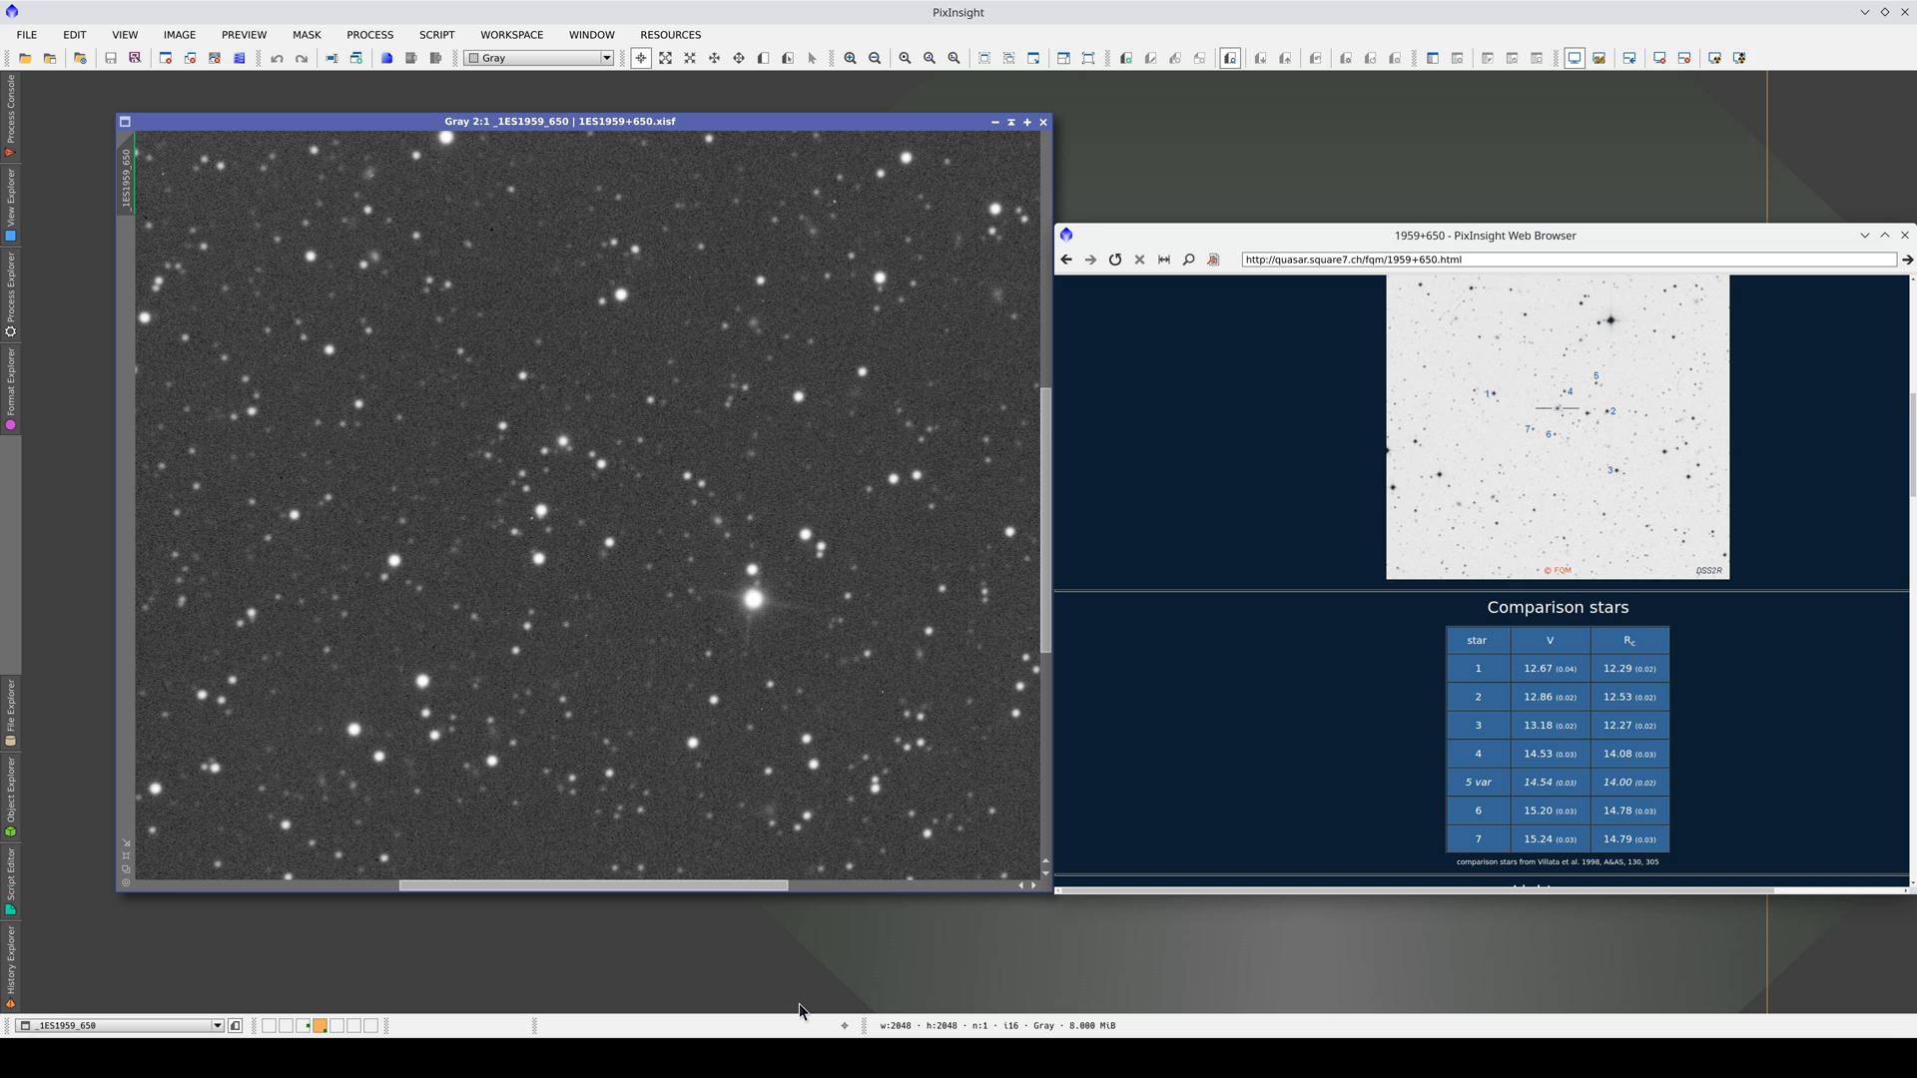
scroll(838, 312, down, 2)
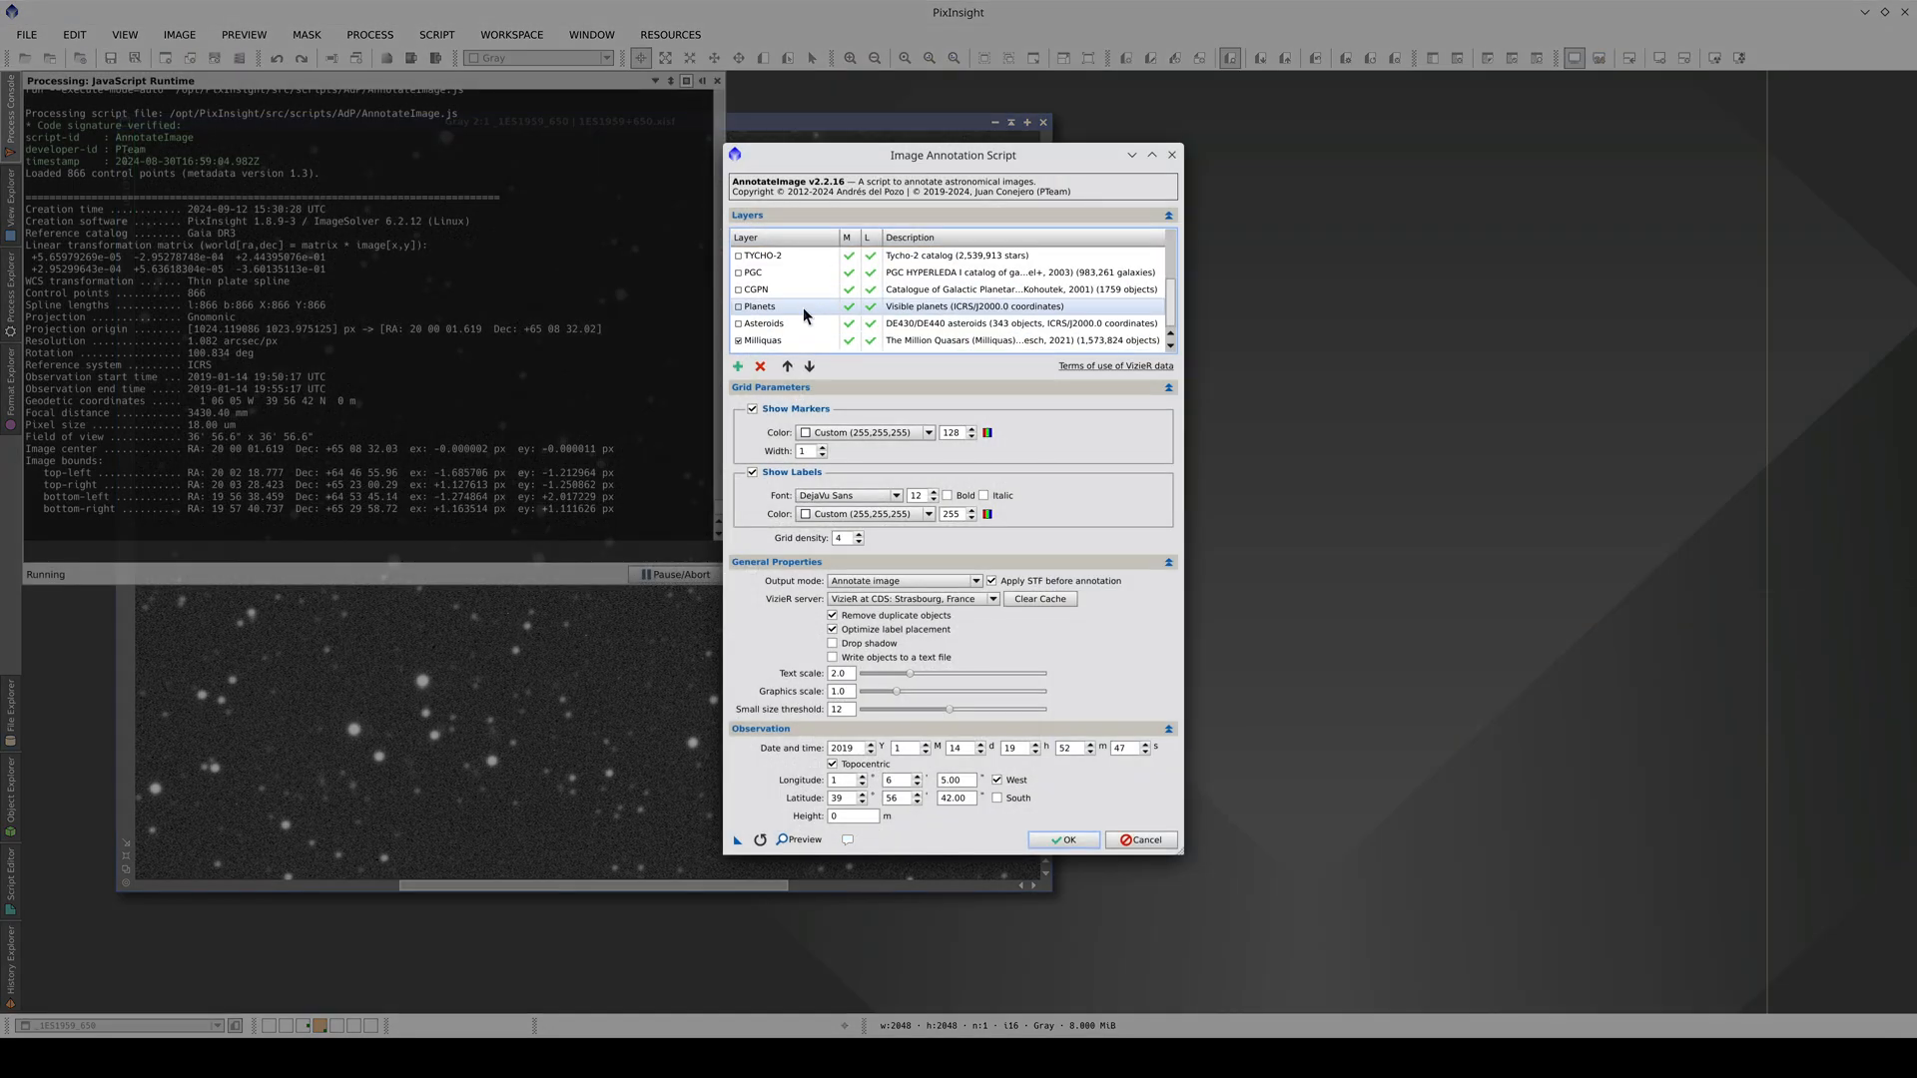
click(736, 365)
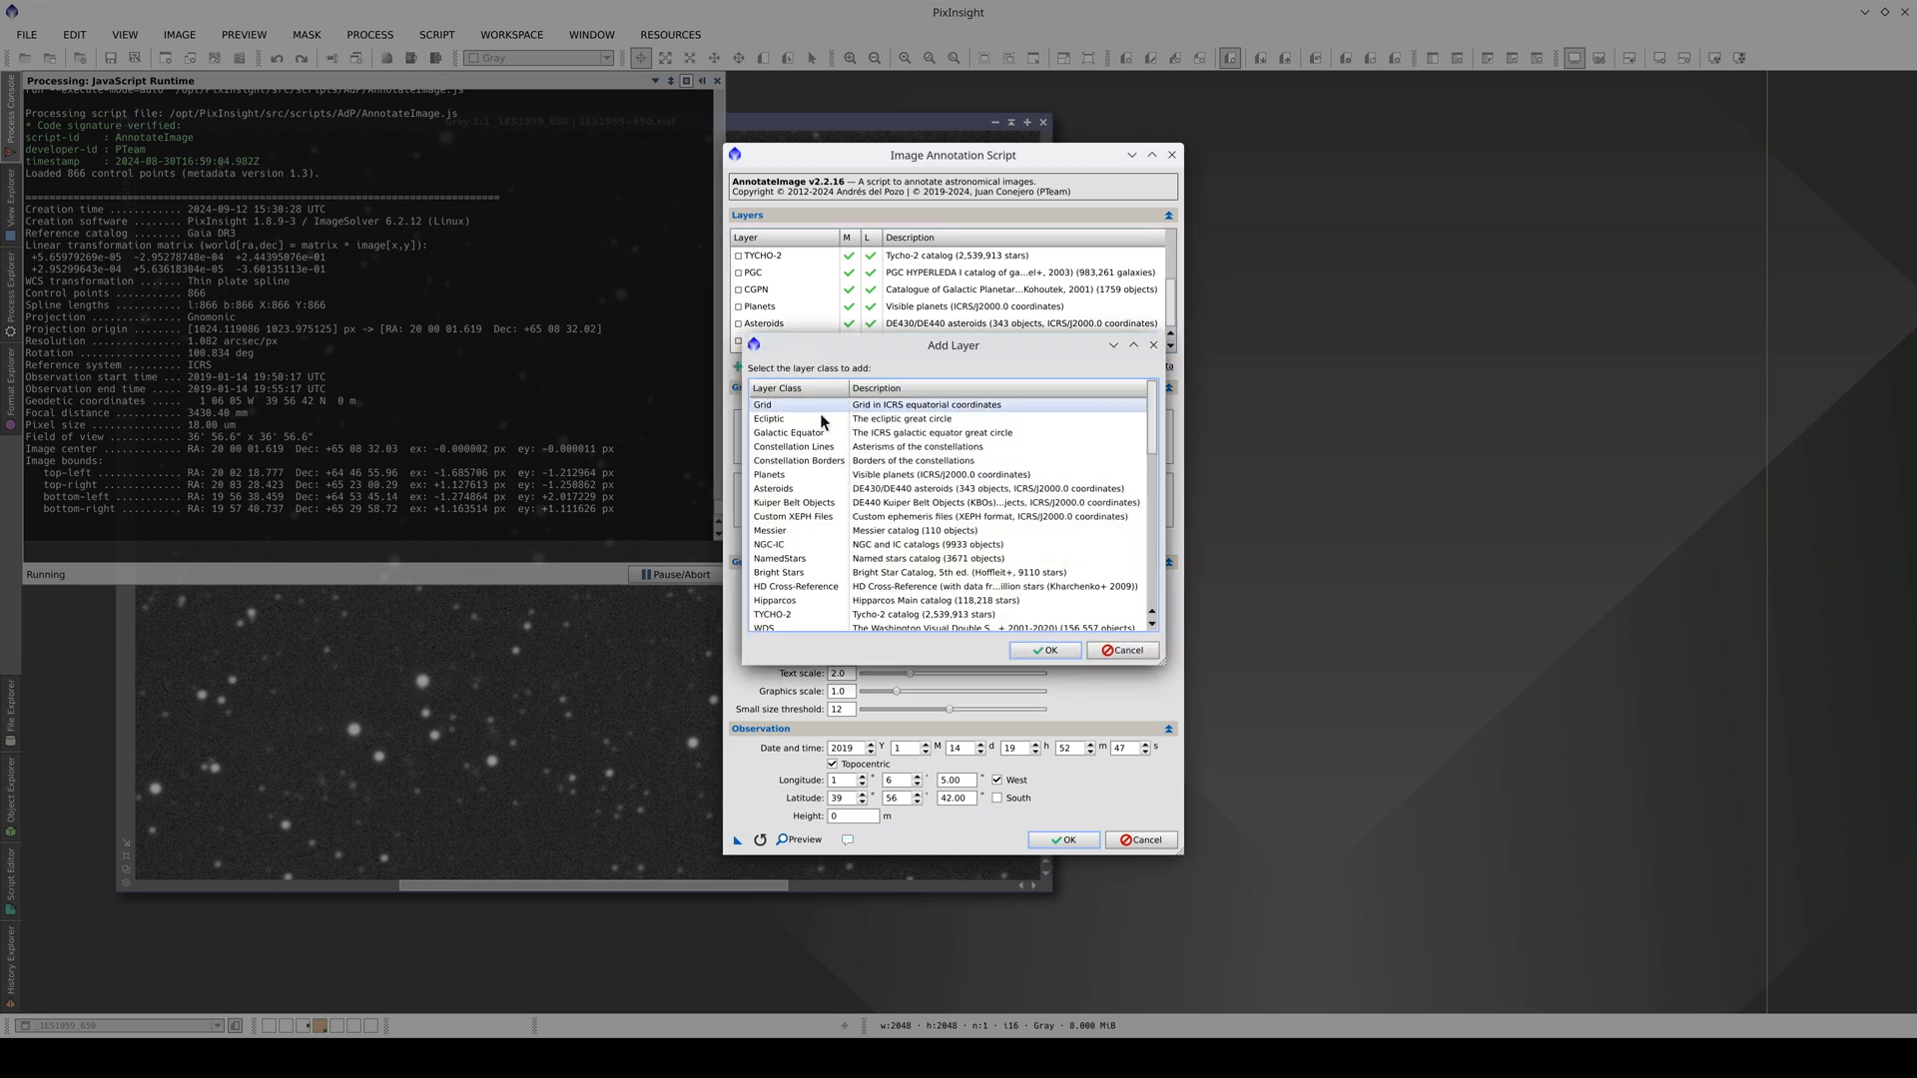
scroll(821, 434, down, 3)
scroll(819, 479, down, 3)
scroll(816, 540, down, 2)
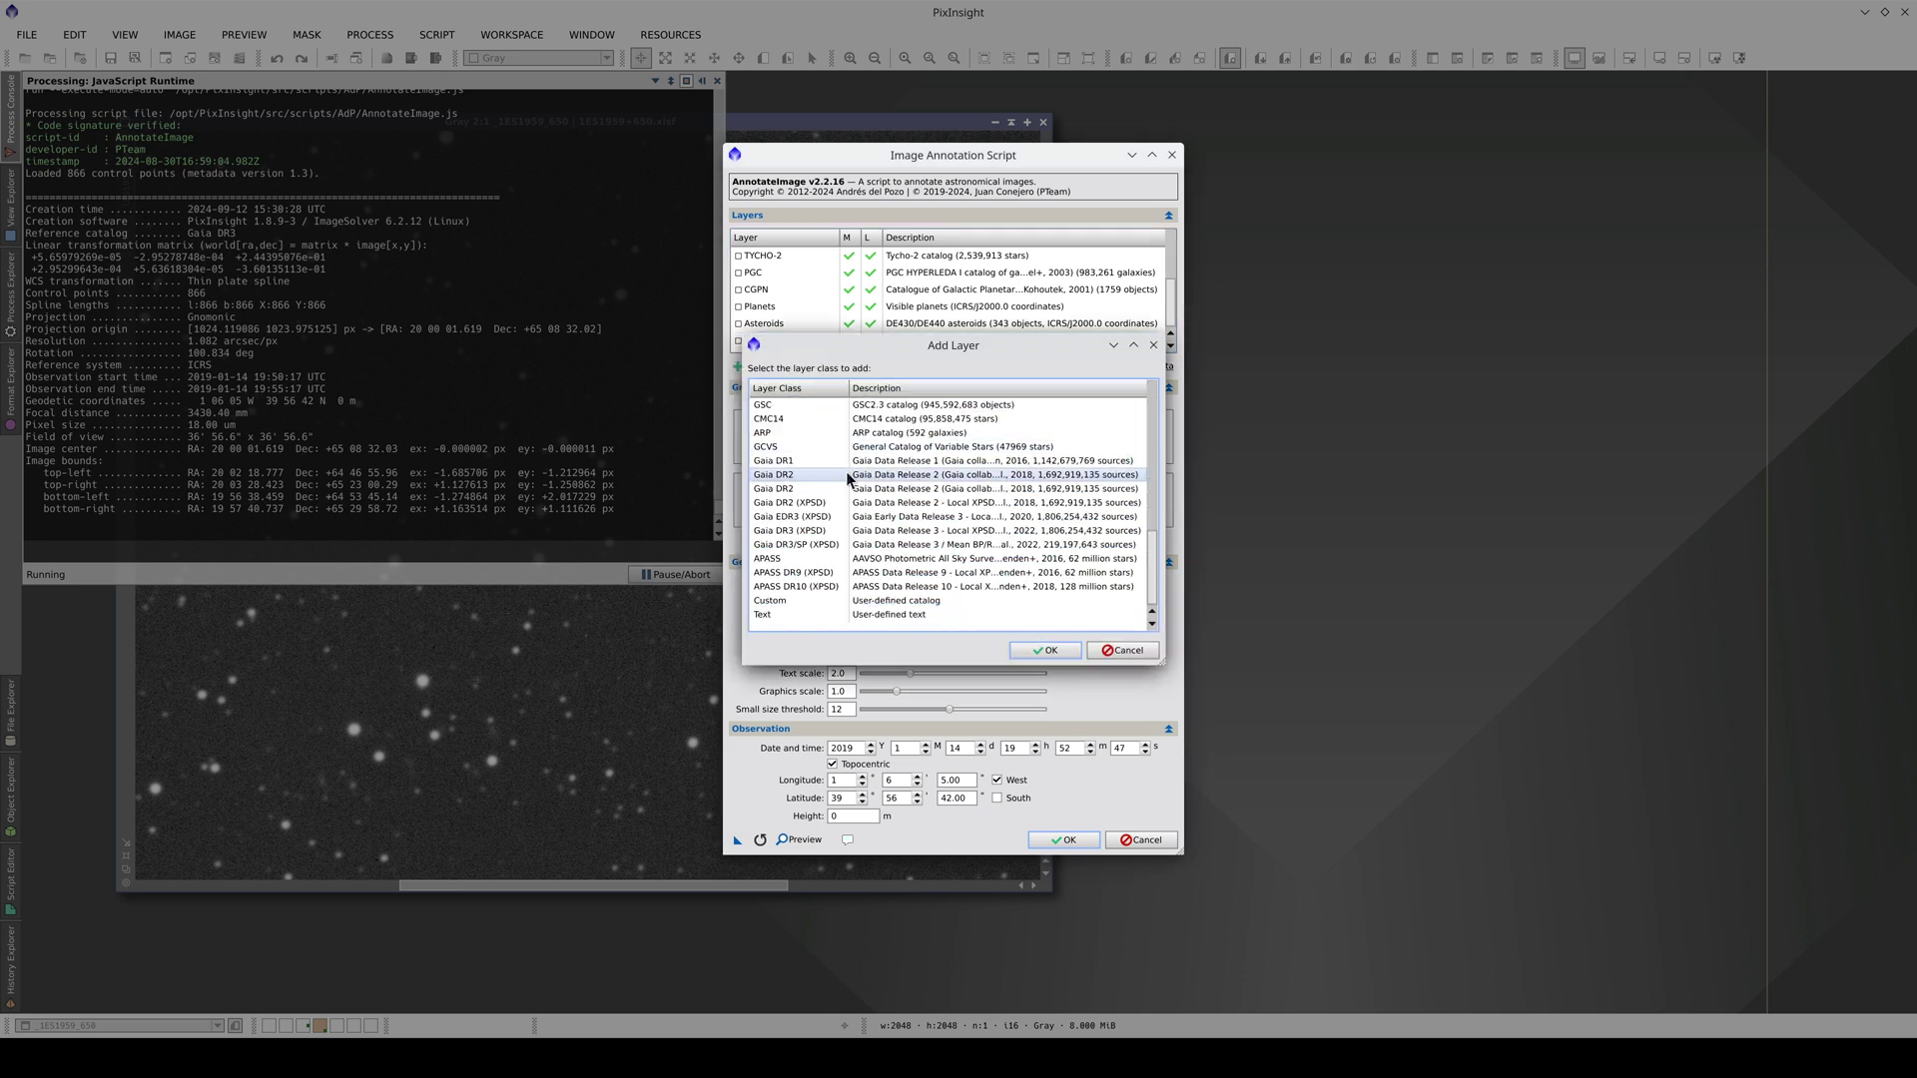
click(814, 599)
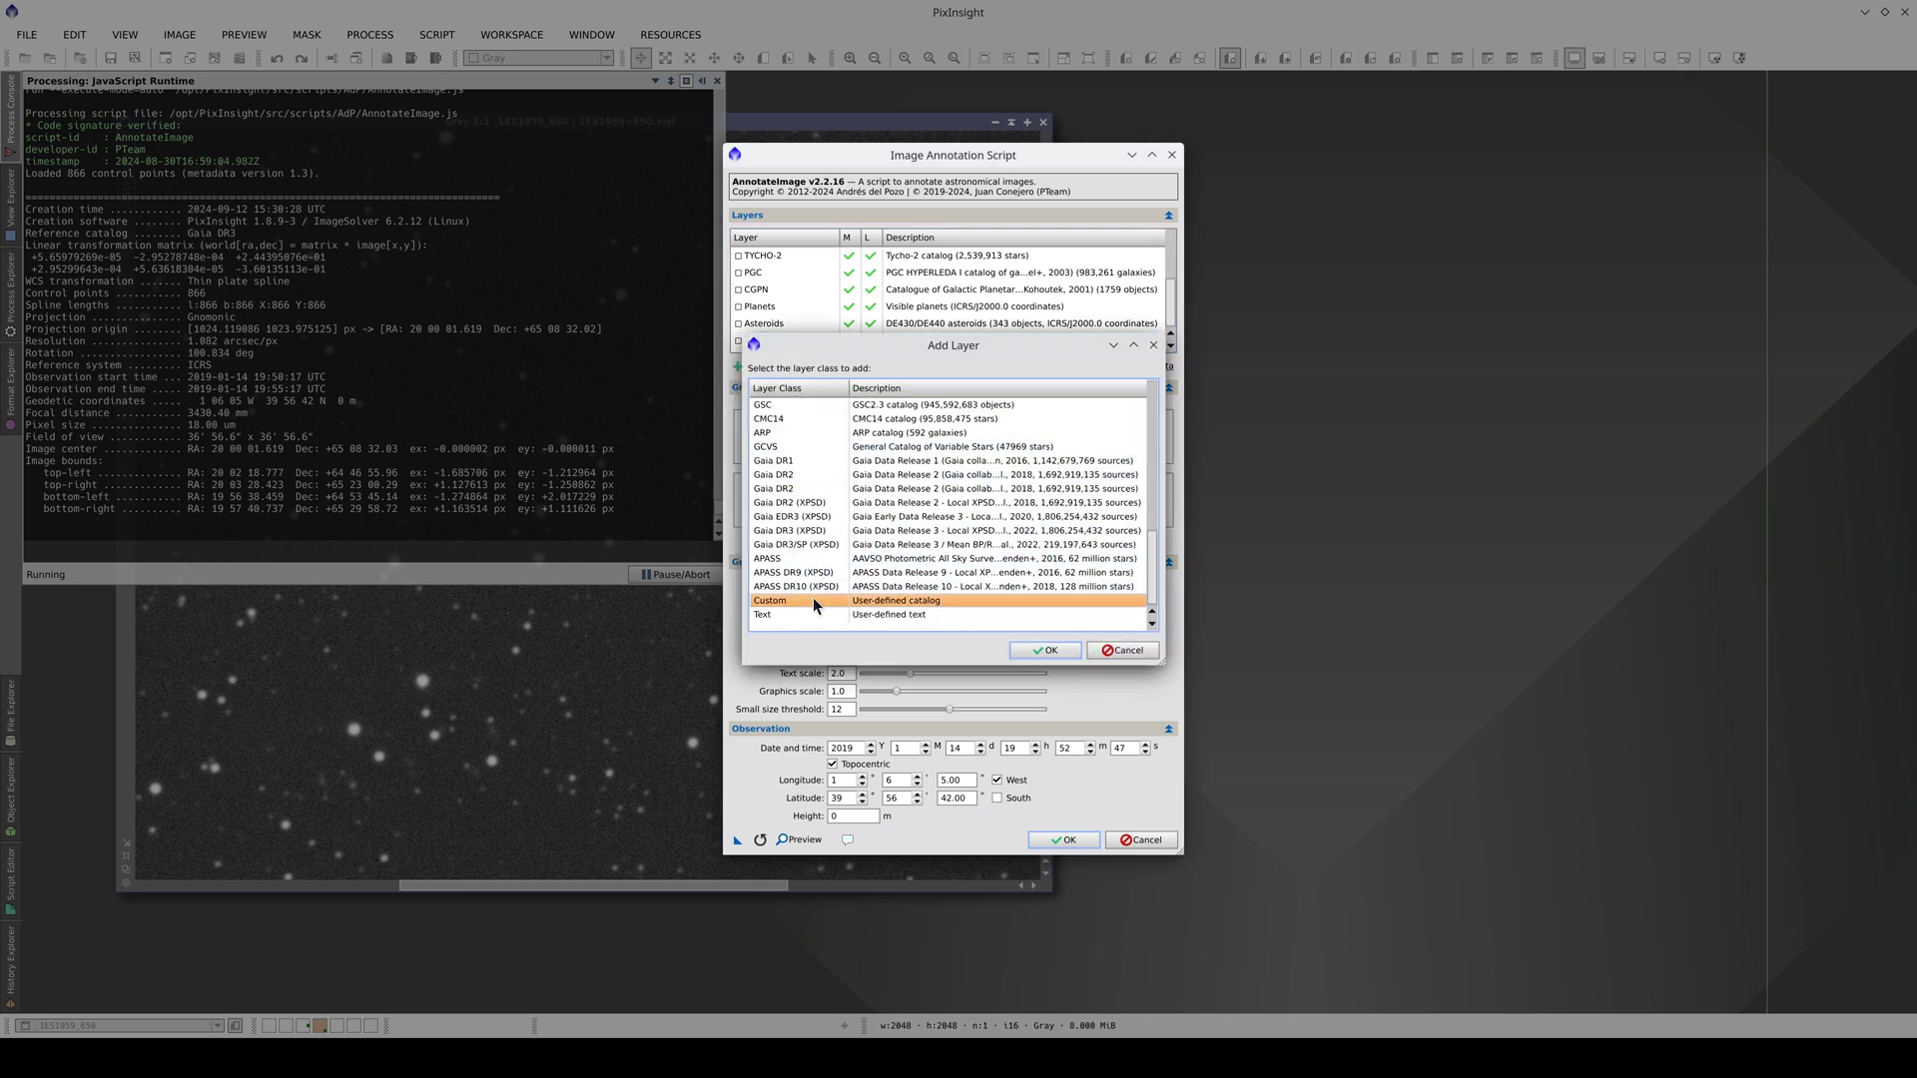
click(1045, 651)
- Point the Custom layer at custom-catalog.csv and label objects with Name and Magnitude
click(1121, 592)
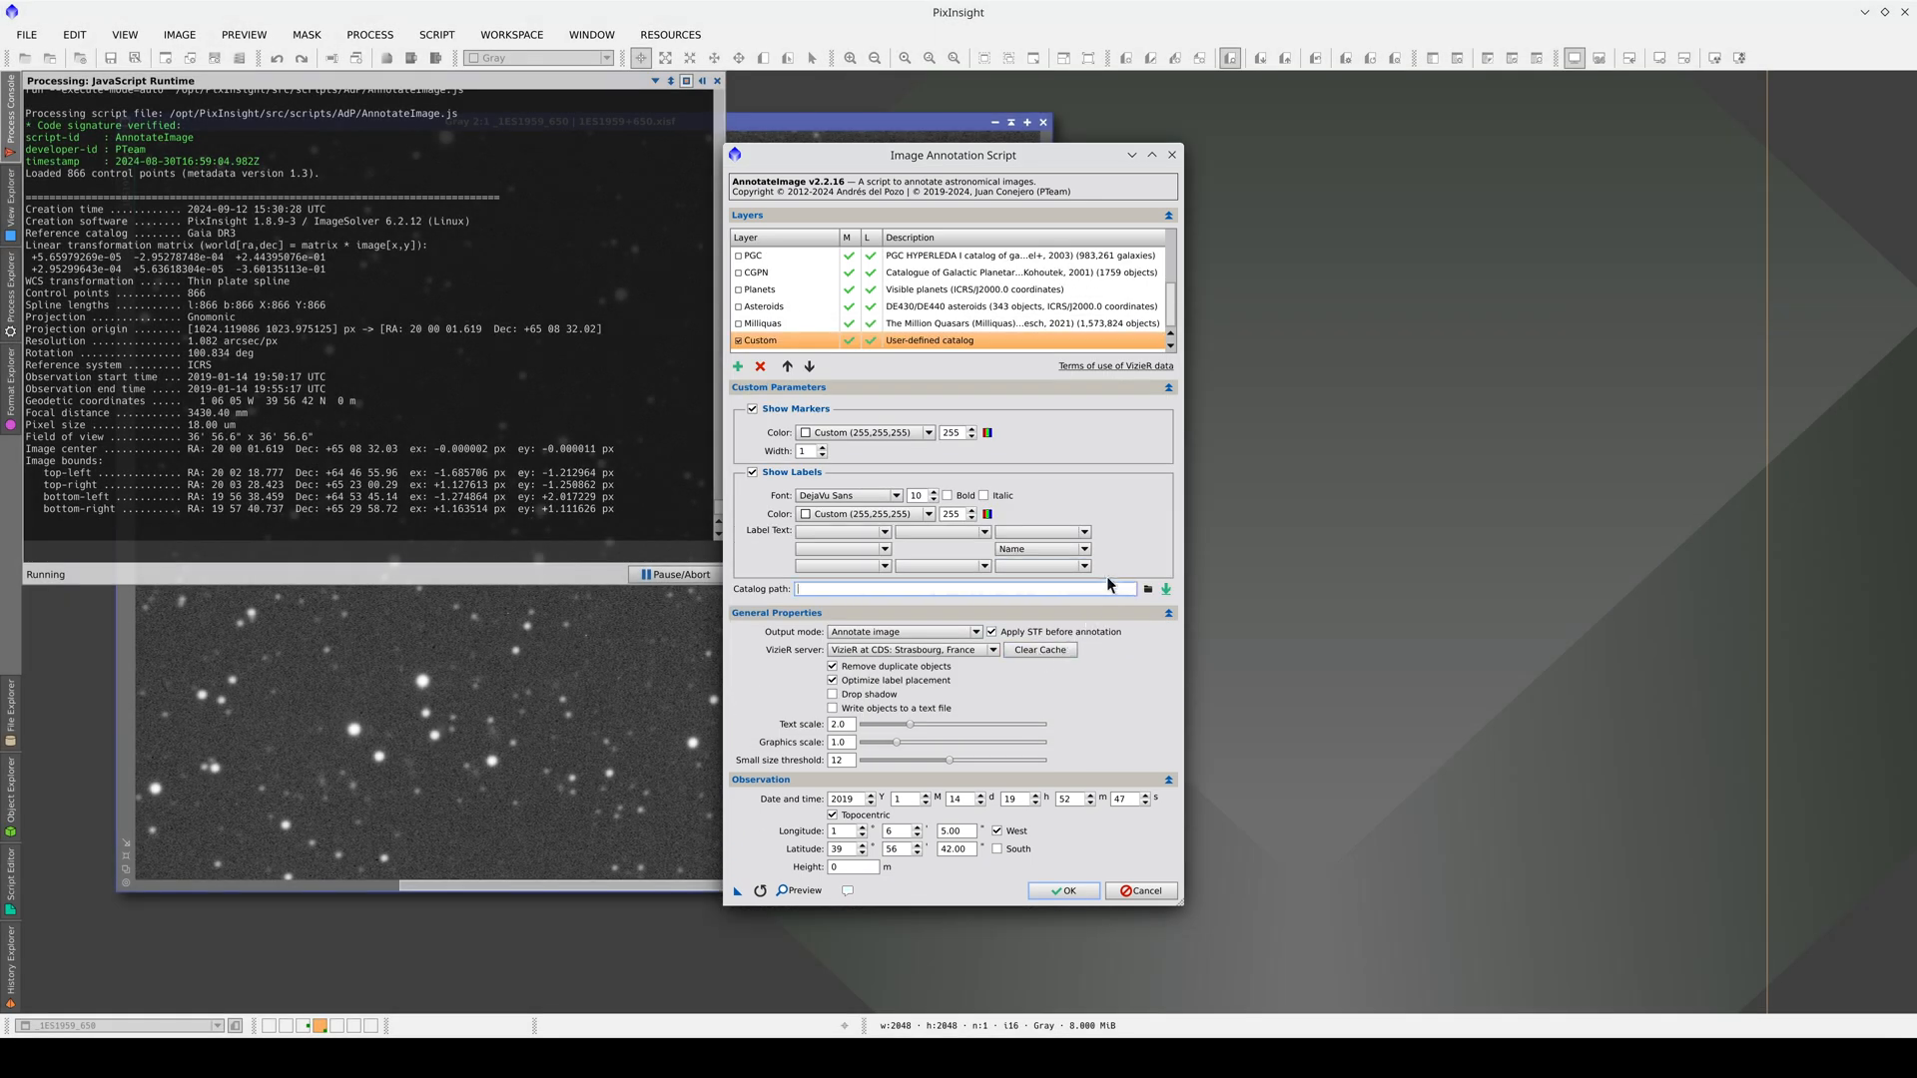
click(1146, 591)
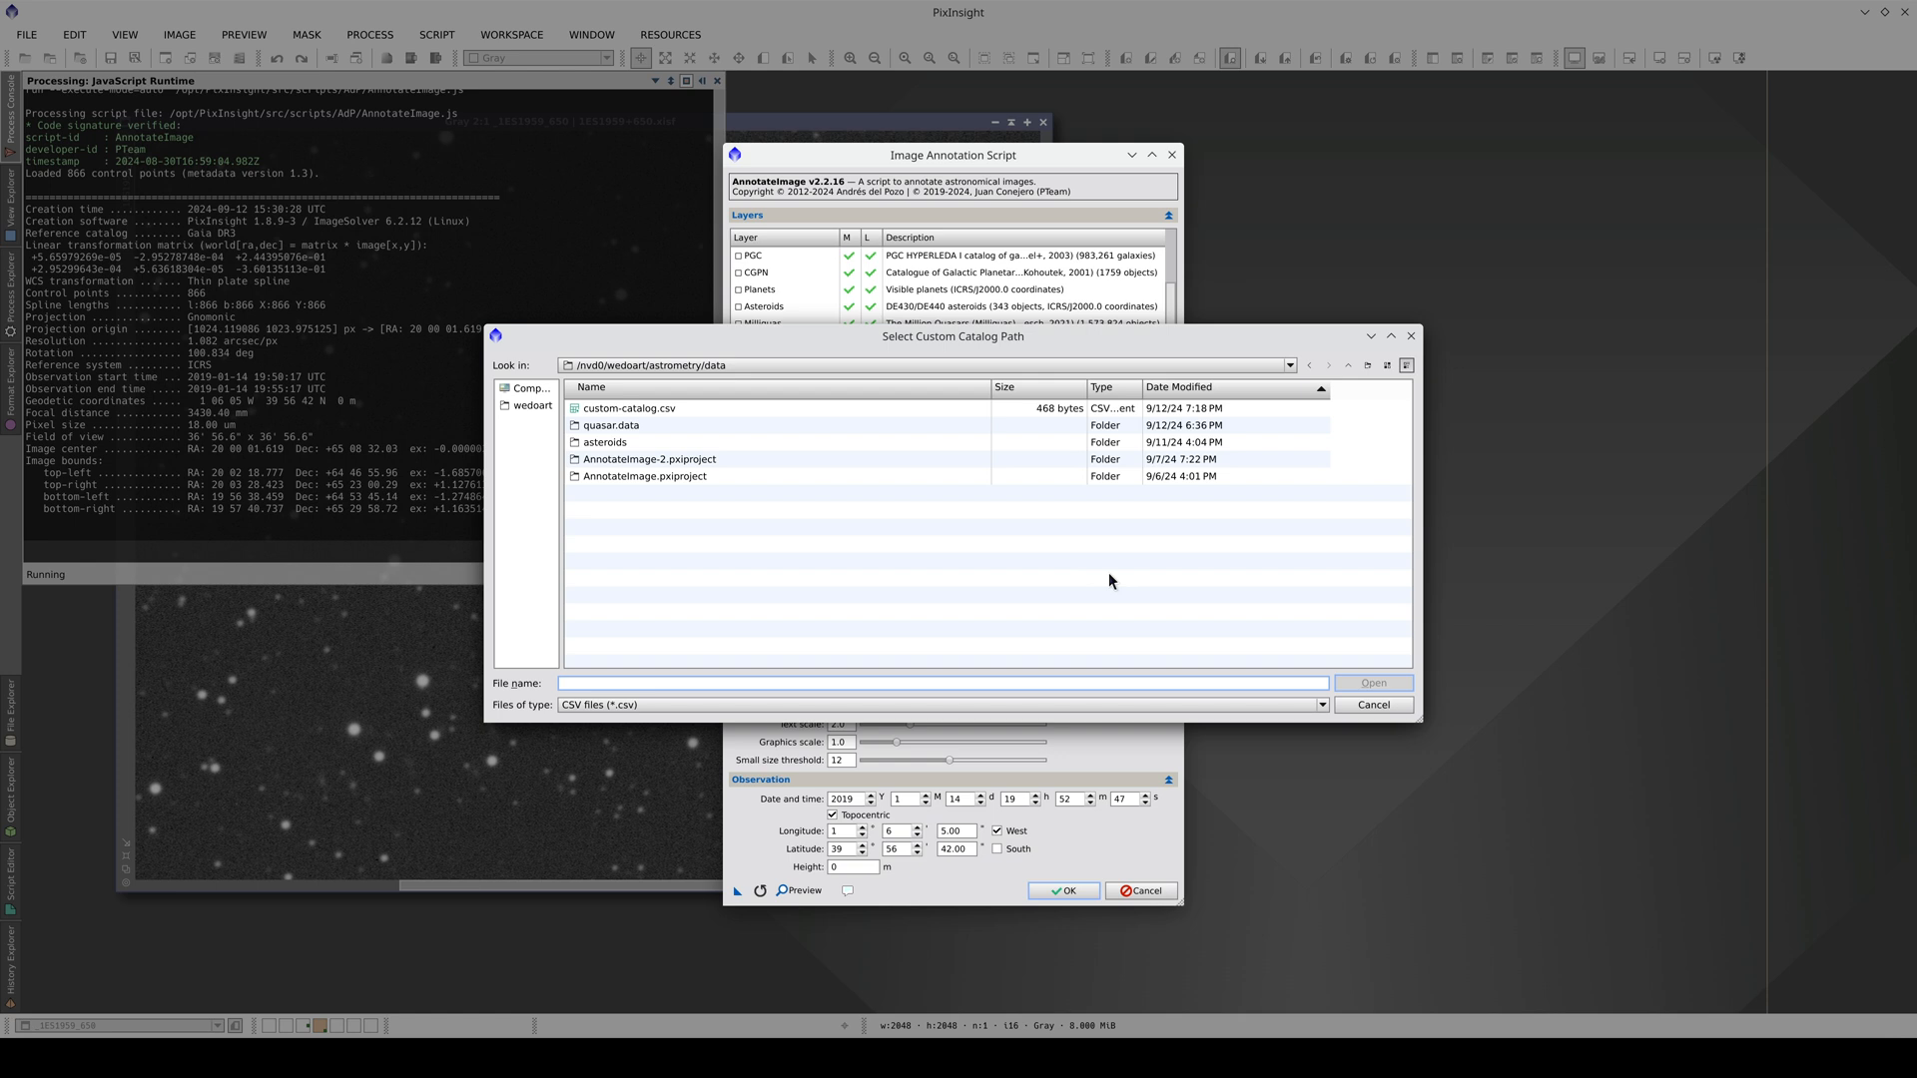
click(649, 409)
double_click(649, 408)
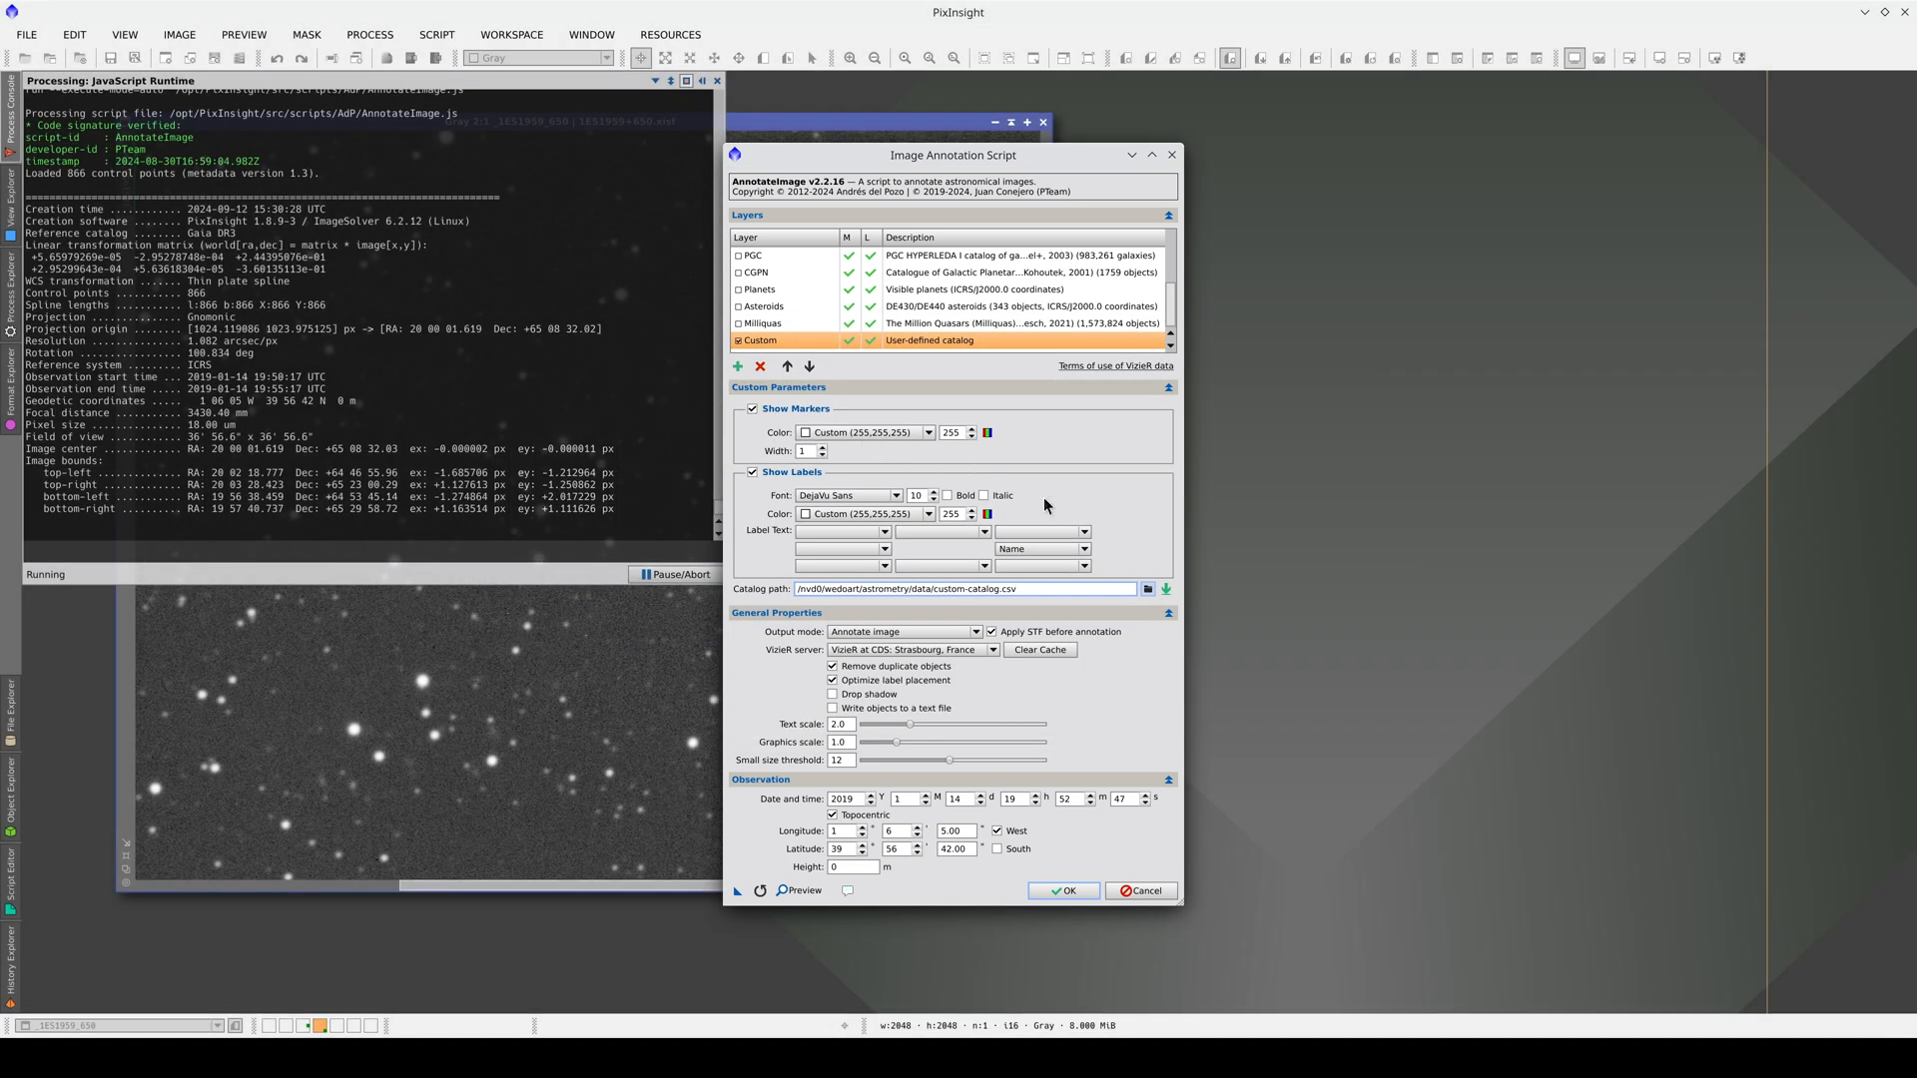
click(1033, 567)
click(1040, 617)
- Render the annotated image, then set the Custom layer's marker and label colours to Lime
click(1074, 897)
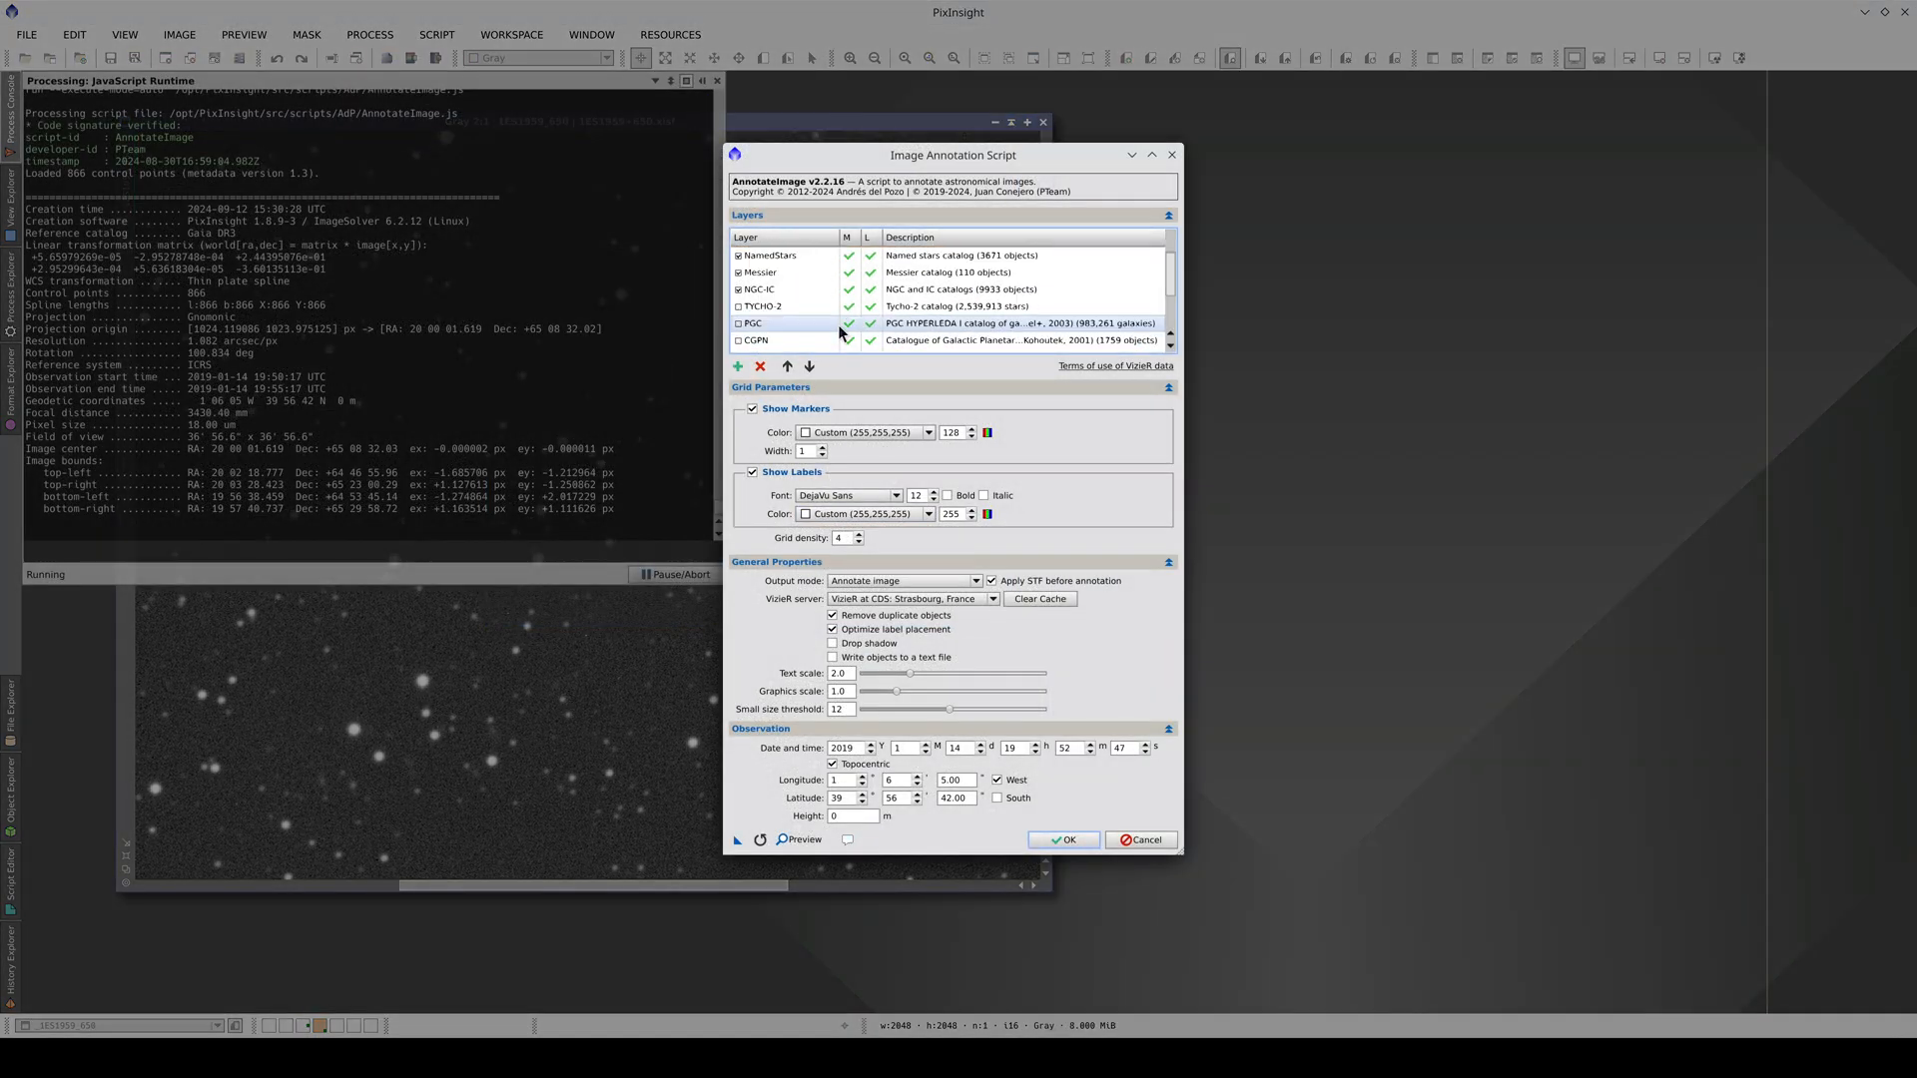
click(799, 343)
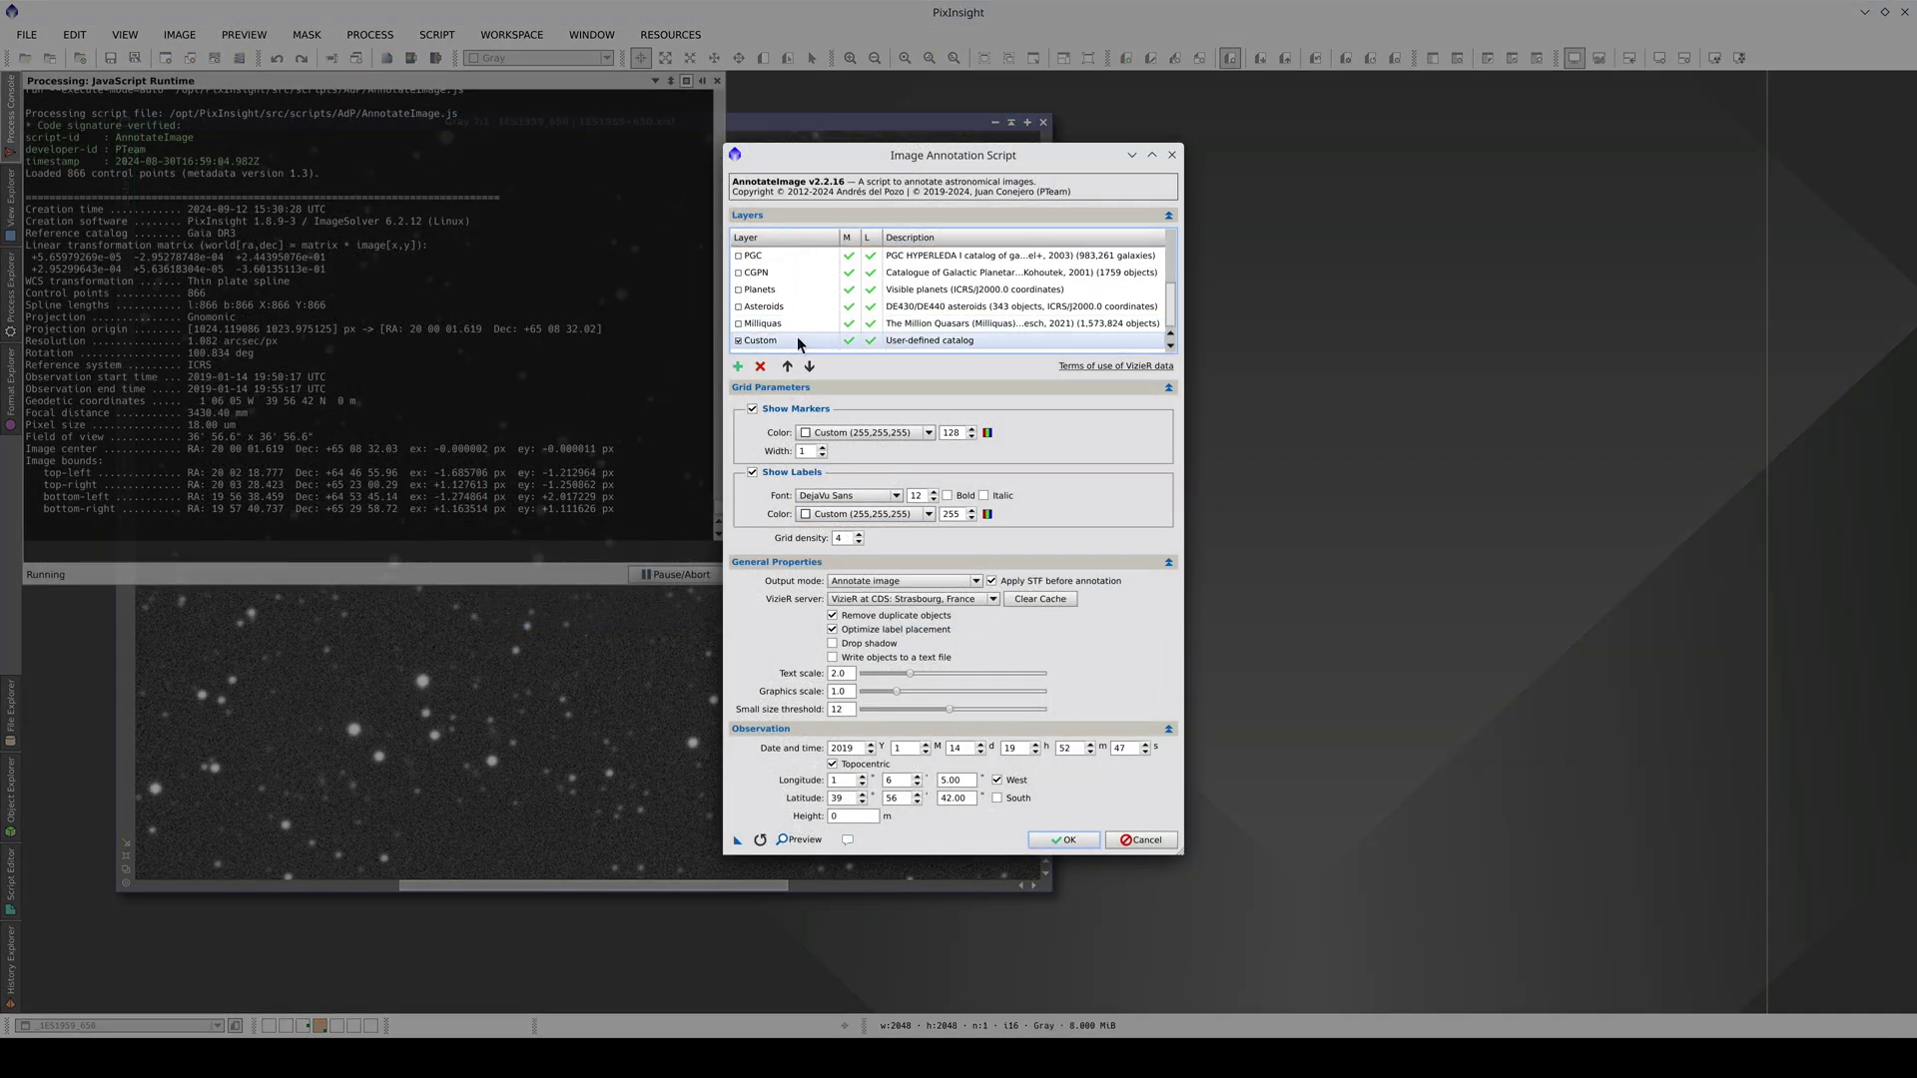
click(835, 431)
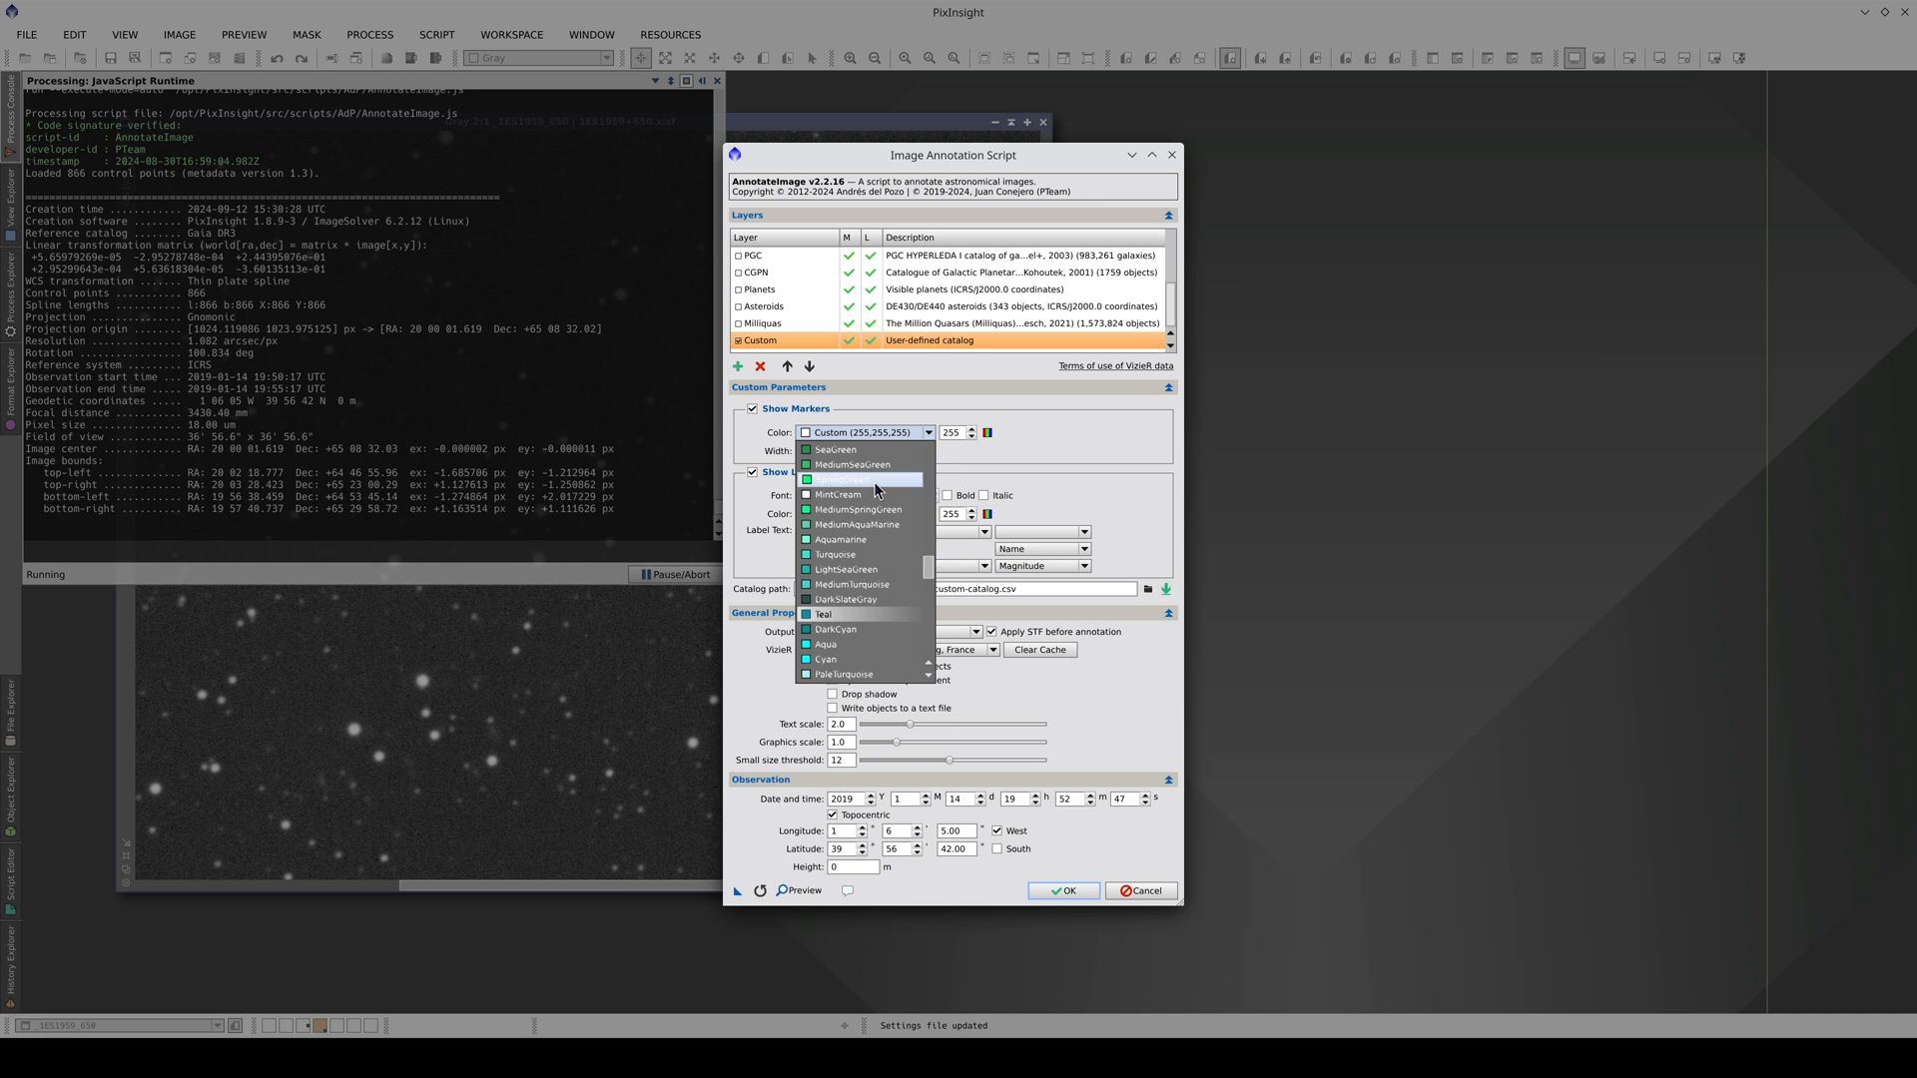
scroll(874, 481, up, 2)
scroll(875, 478, up, 2)
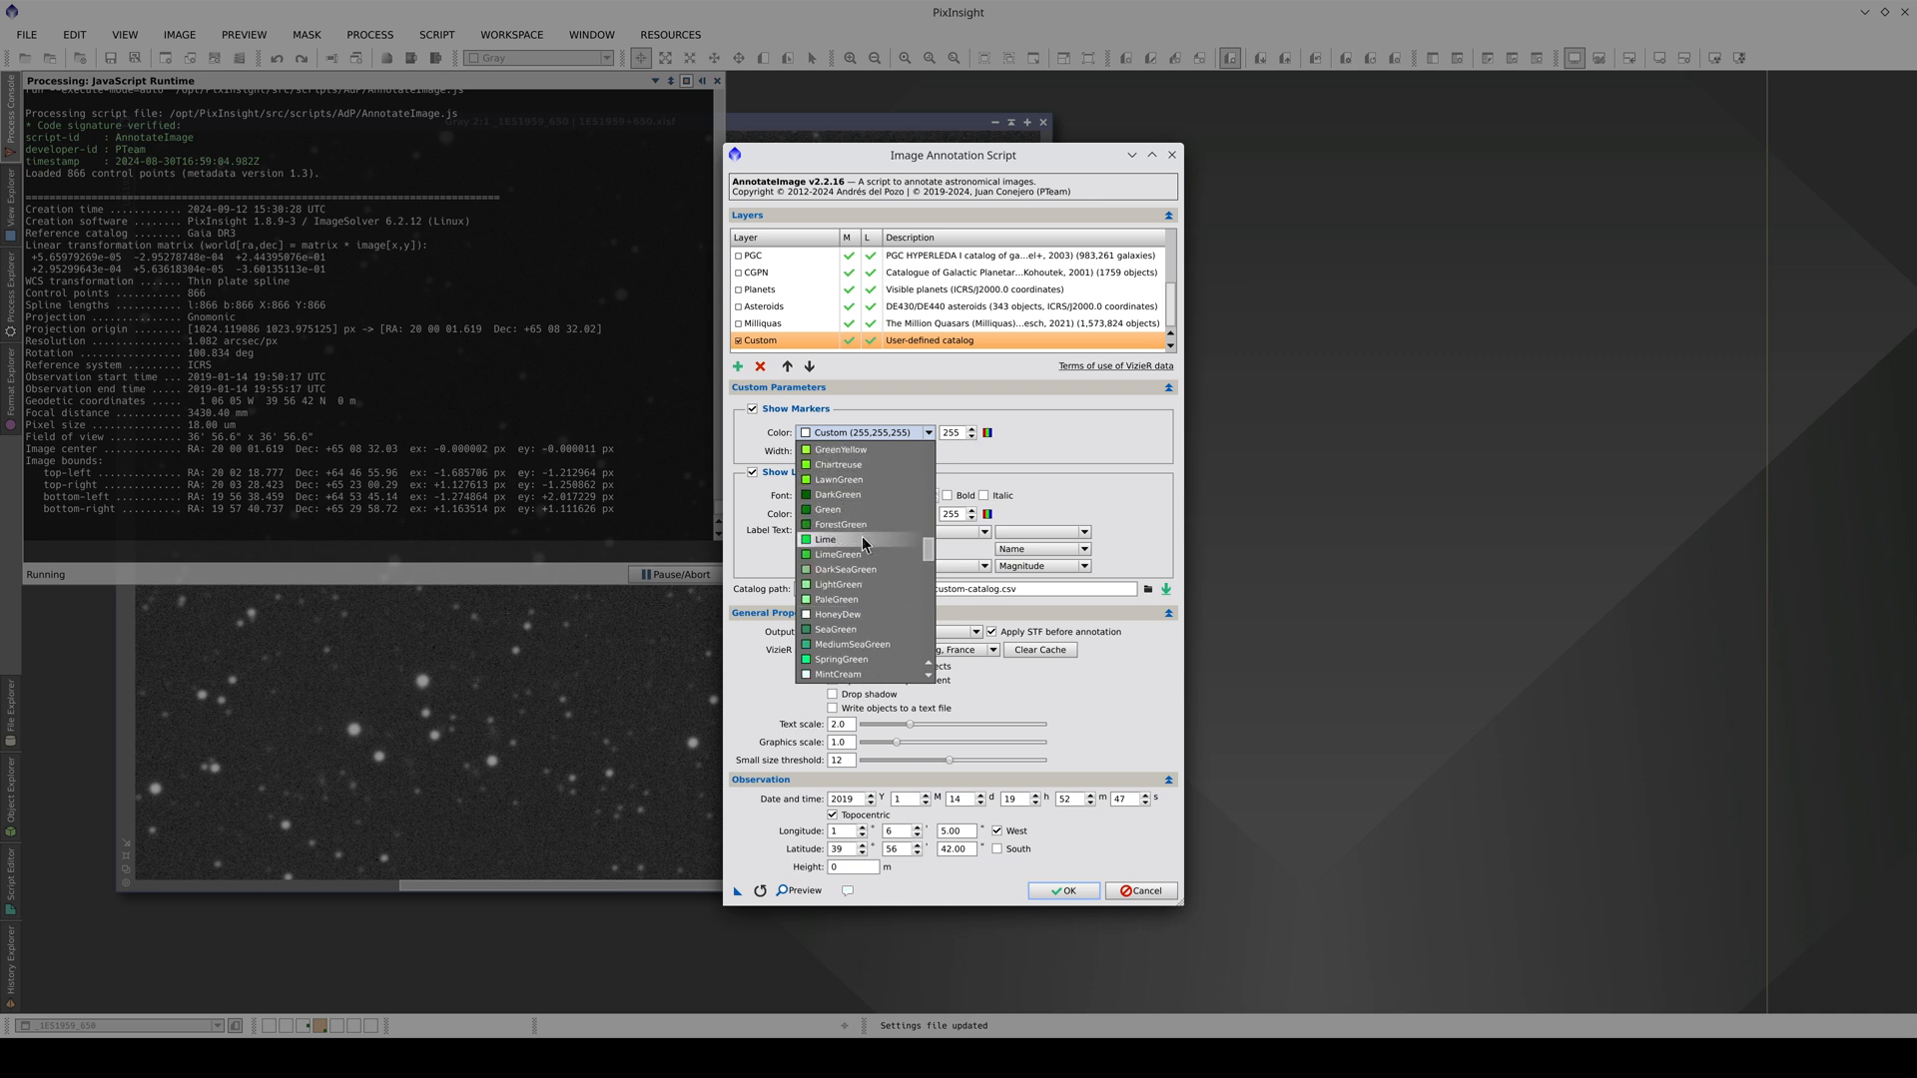
click(862, 542)
click(868, 514)
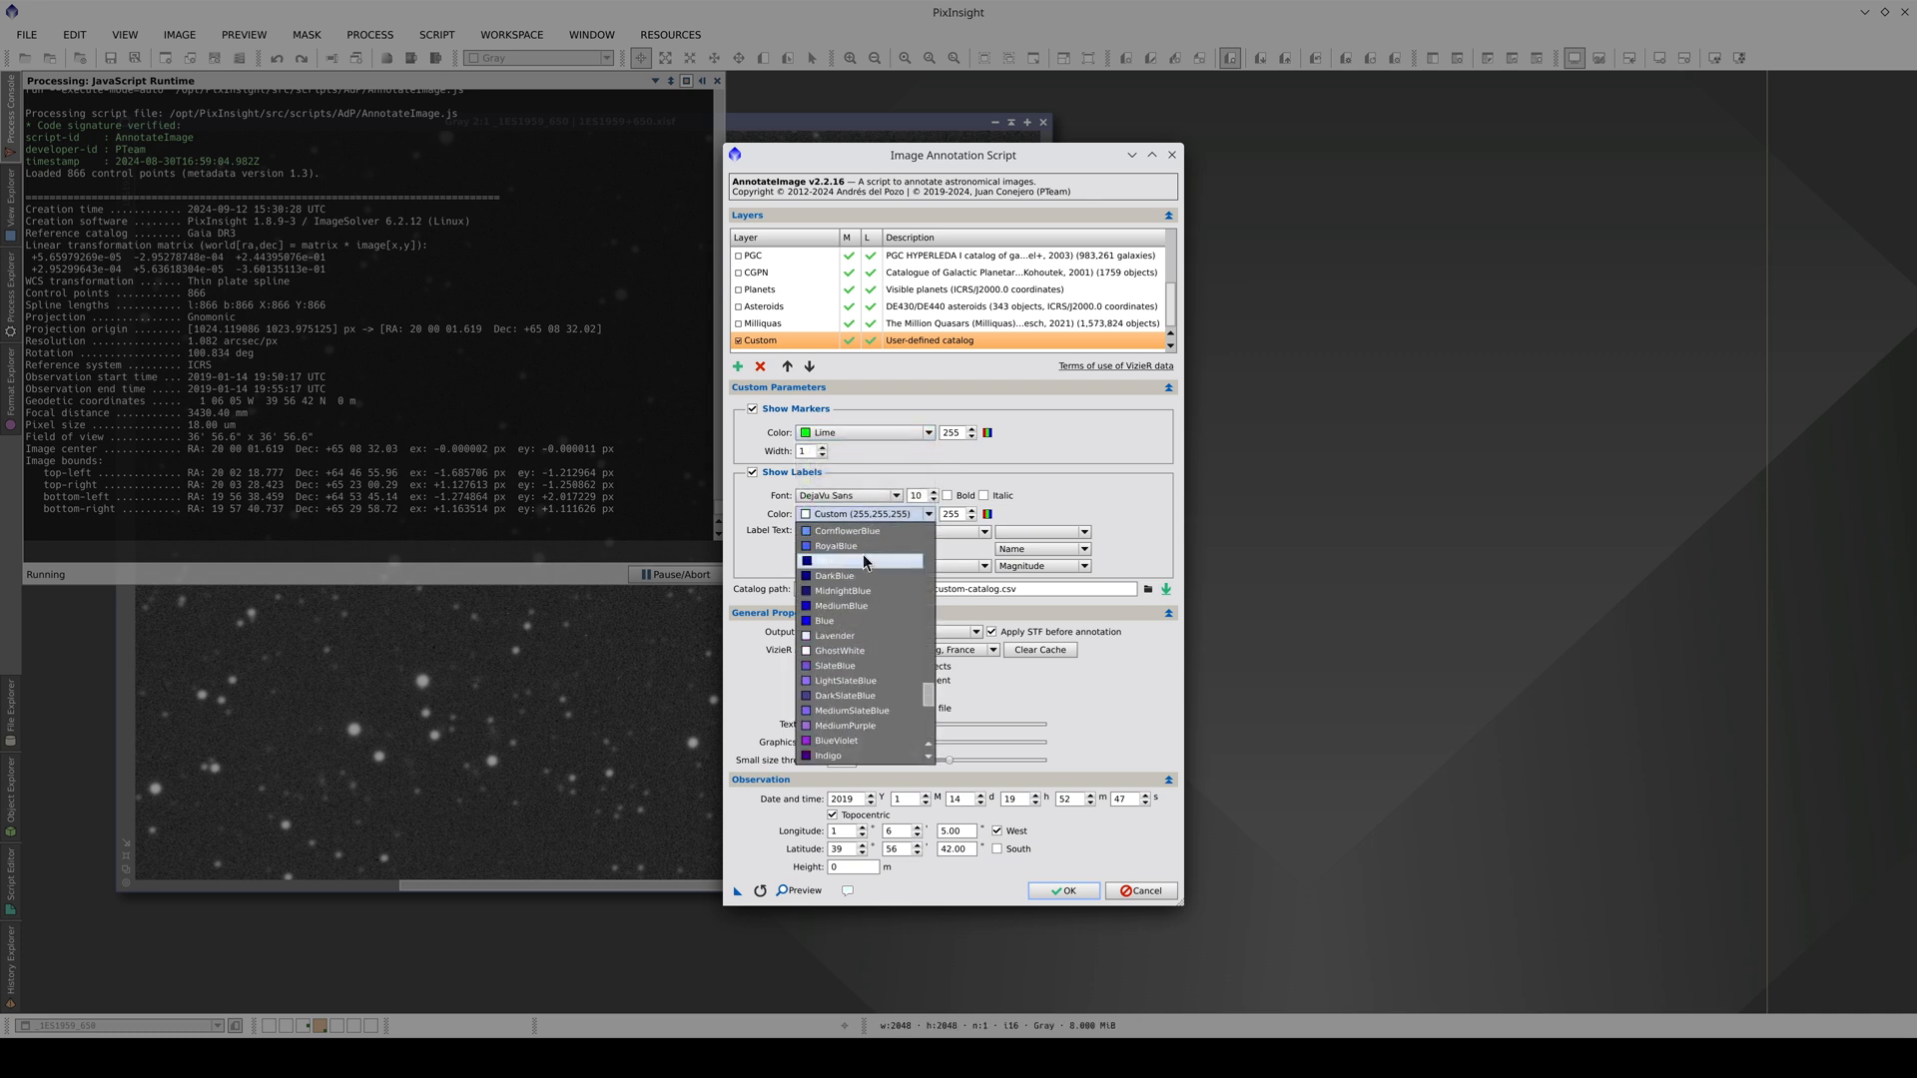
scroll(863, 555, up, 2)
scroll(862, 552, up, 1)
scroll(871, 576, up, 2)
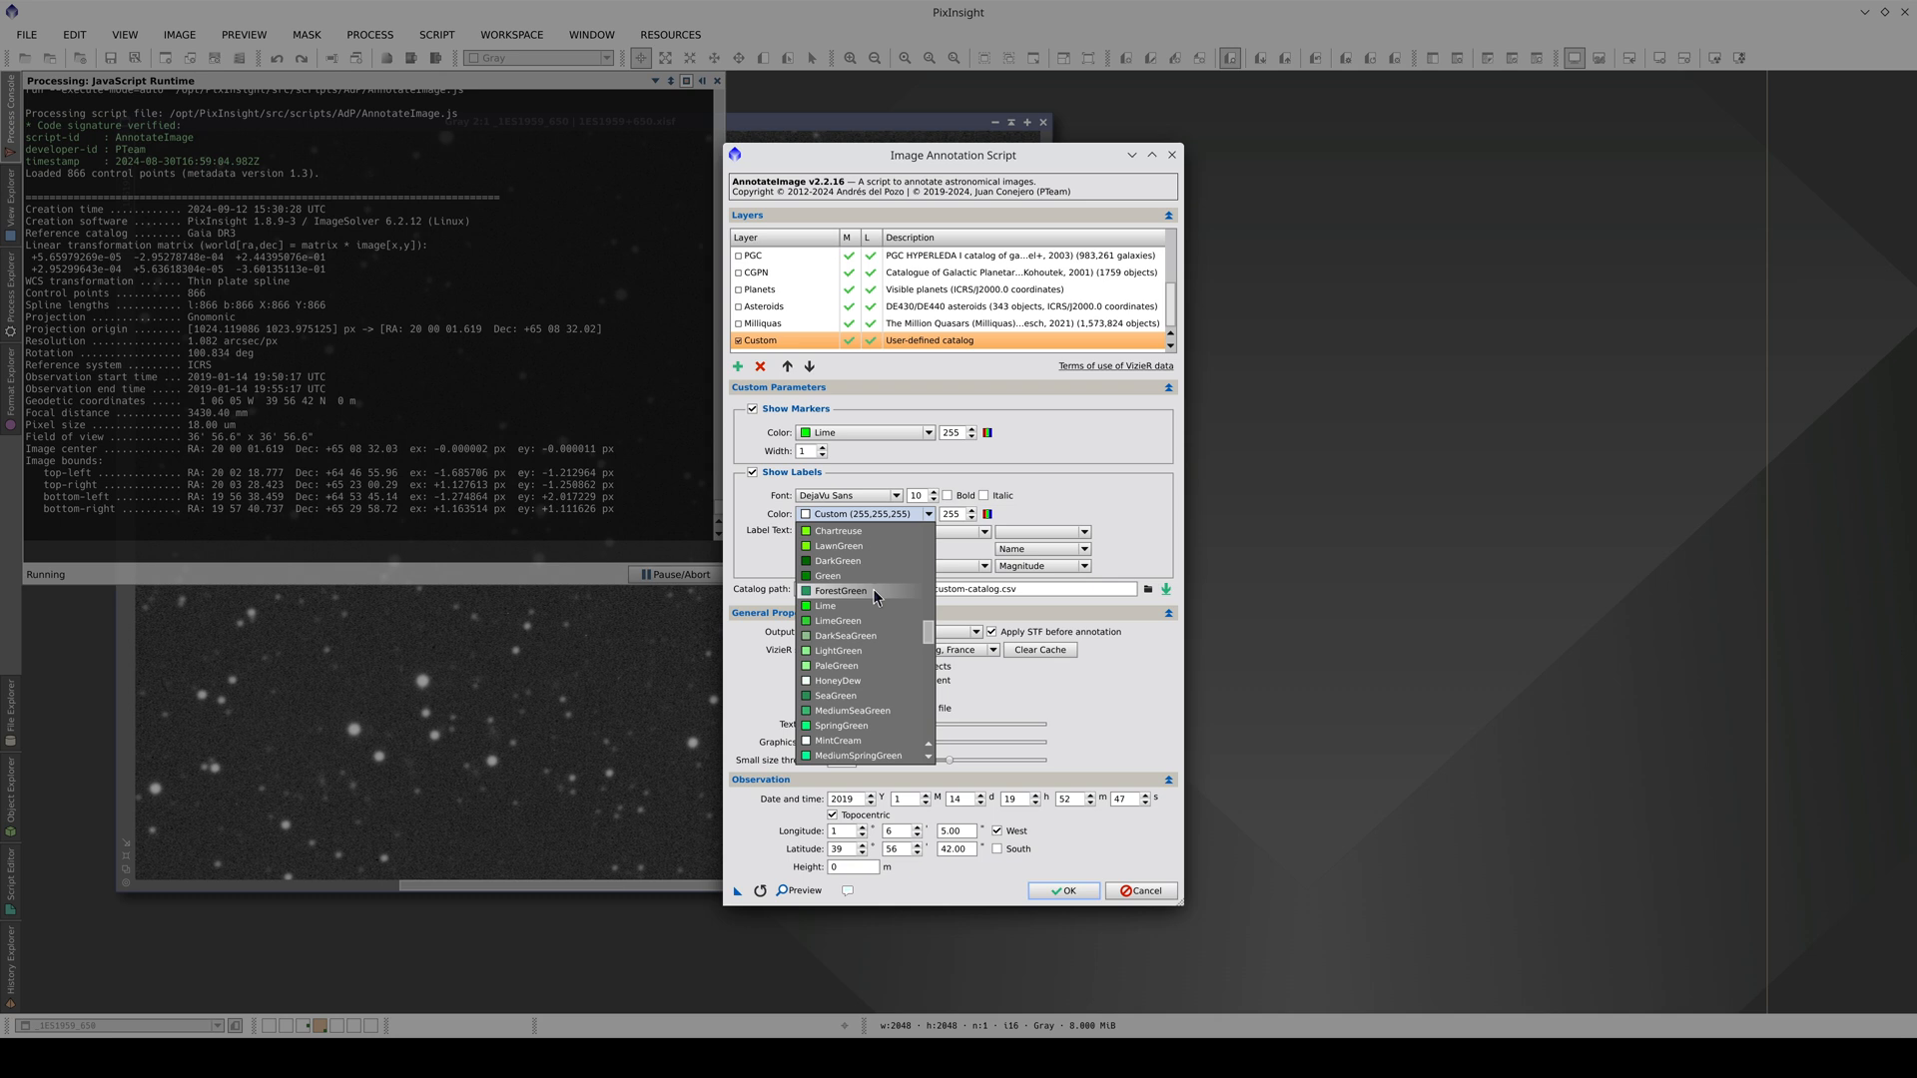
click(877, 604)
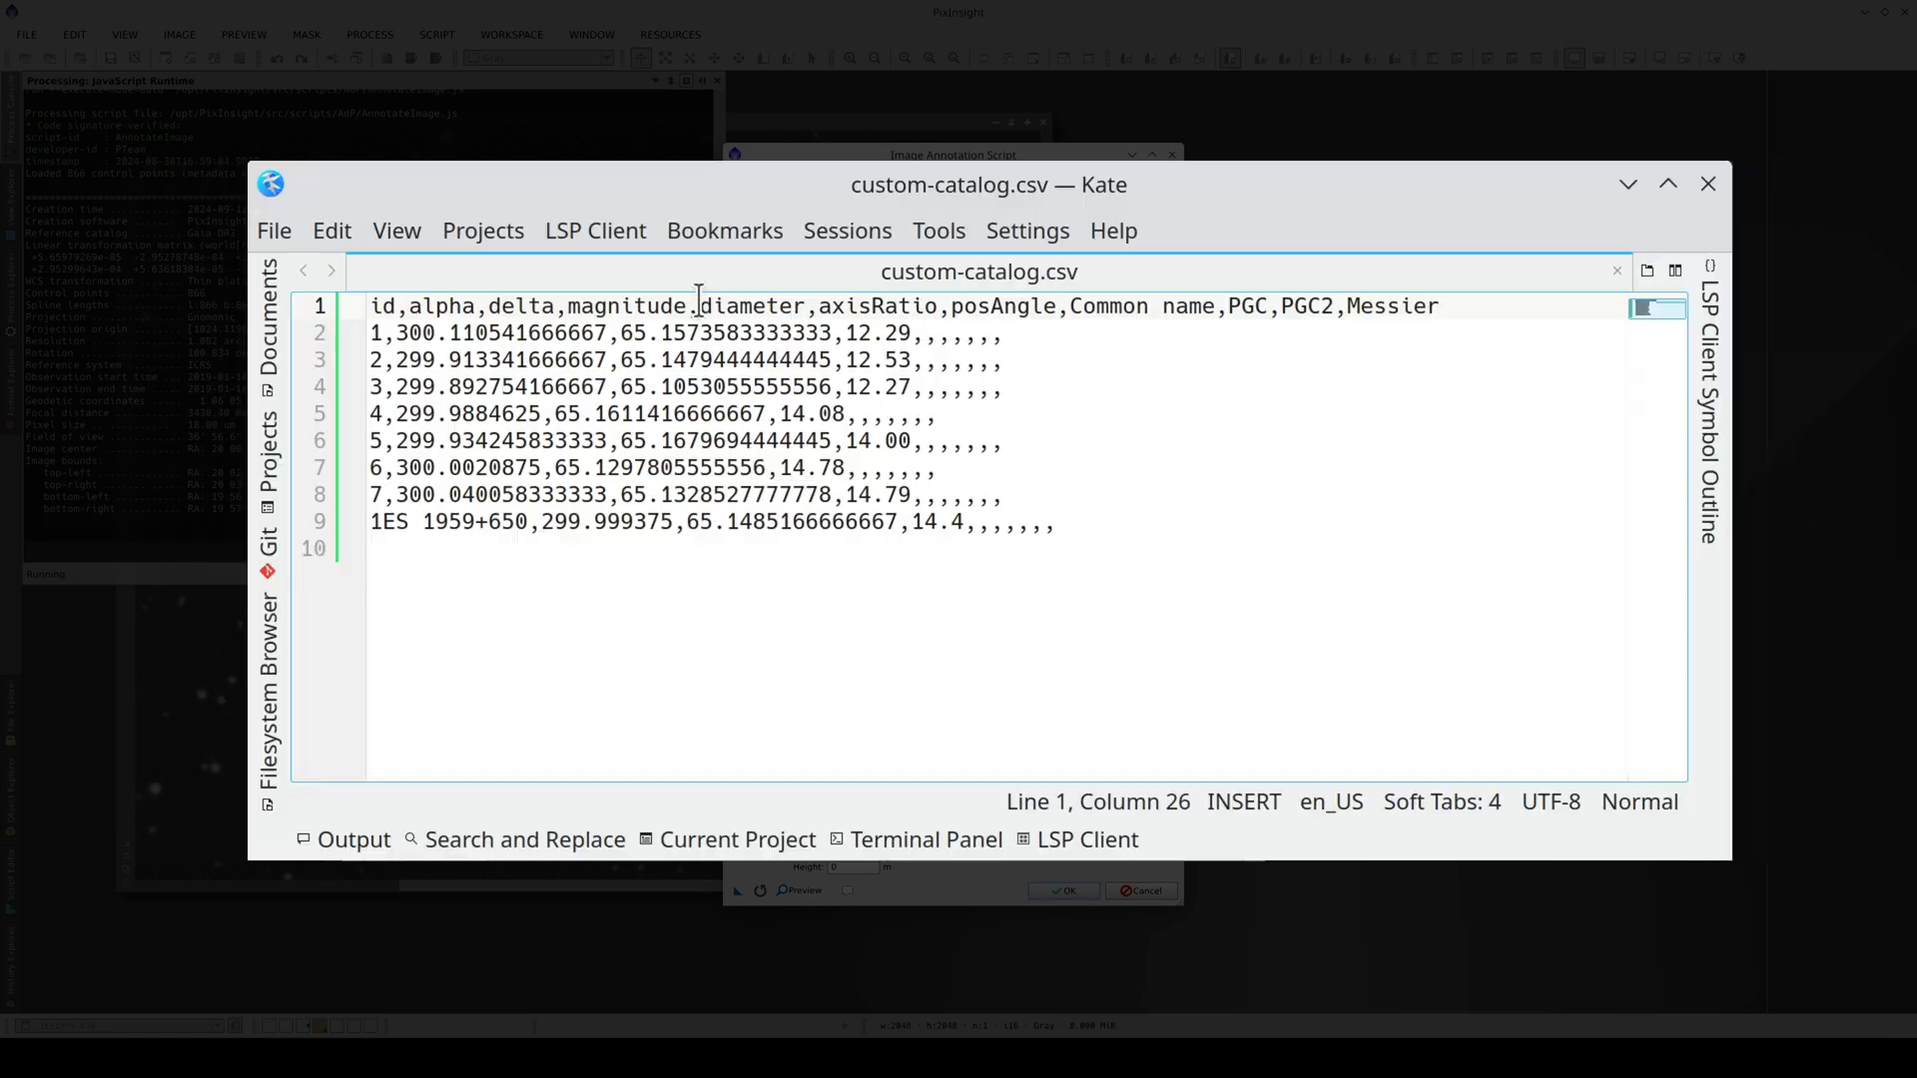
- Enter a 0.25 diameter on line 2 of custom-catalog.csv, copy it and paste it into lines 3 and 4
drag(699, 305, 804, 305)
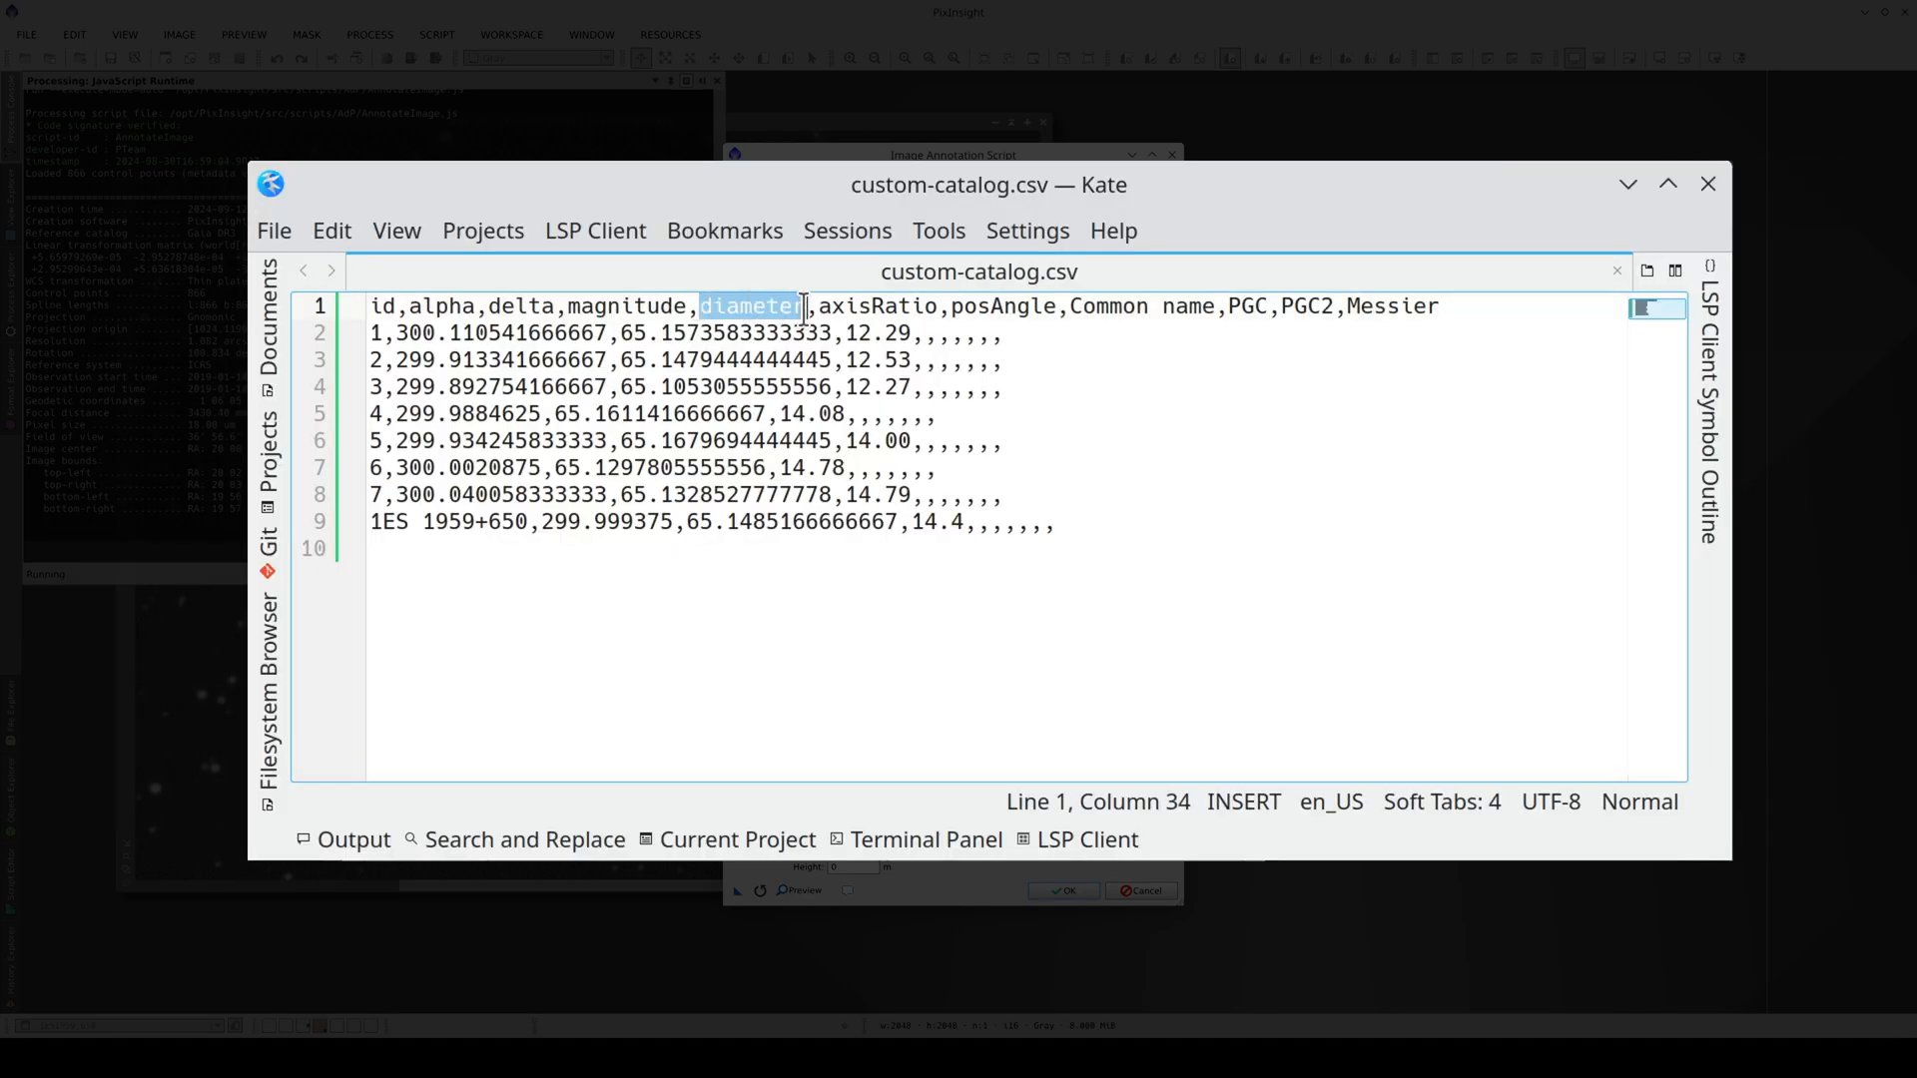
click(921, 333)
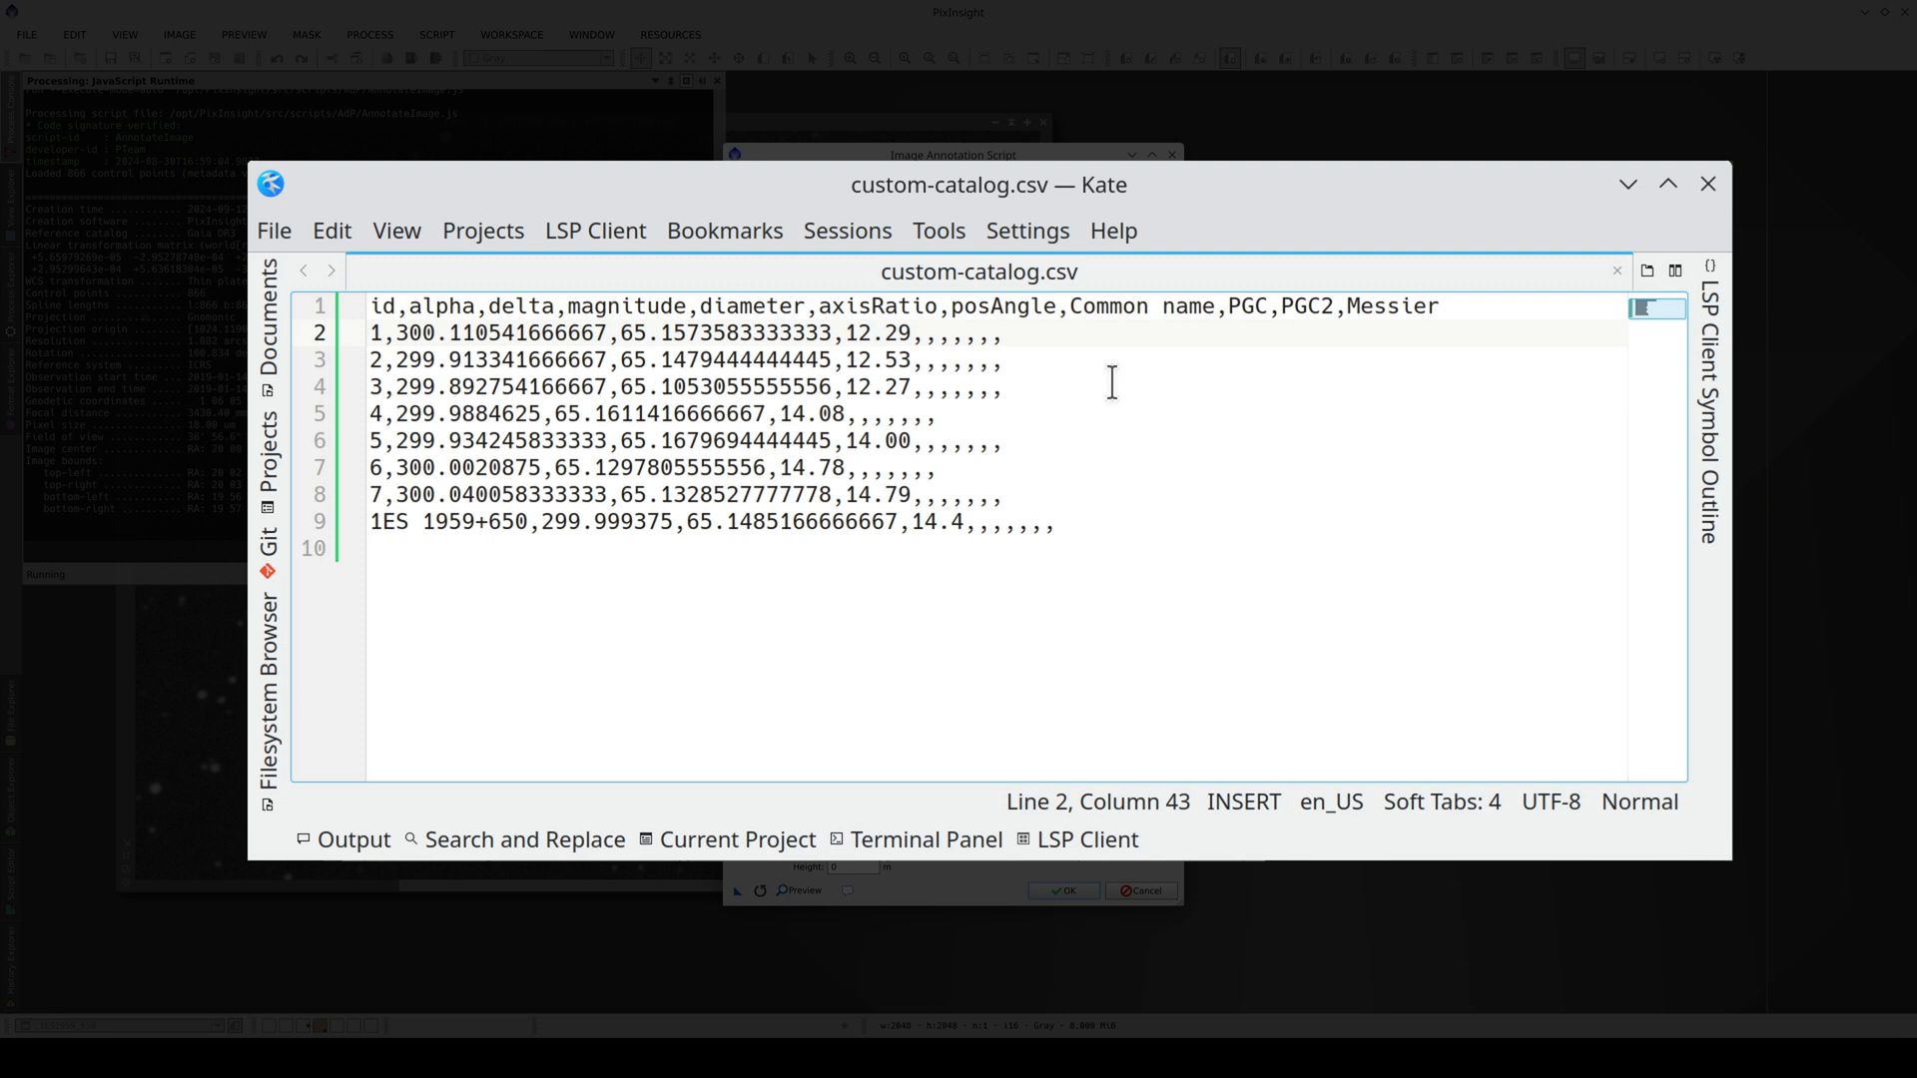
text(05)
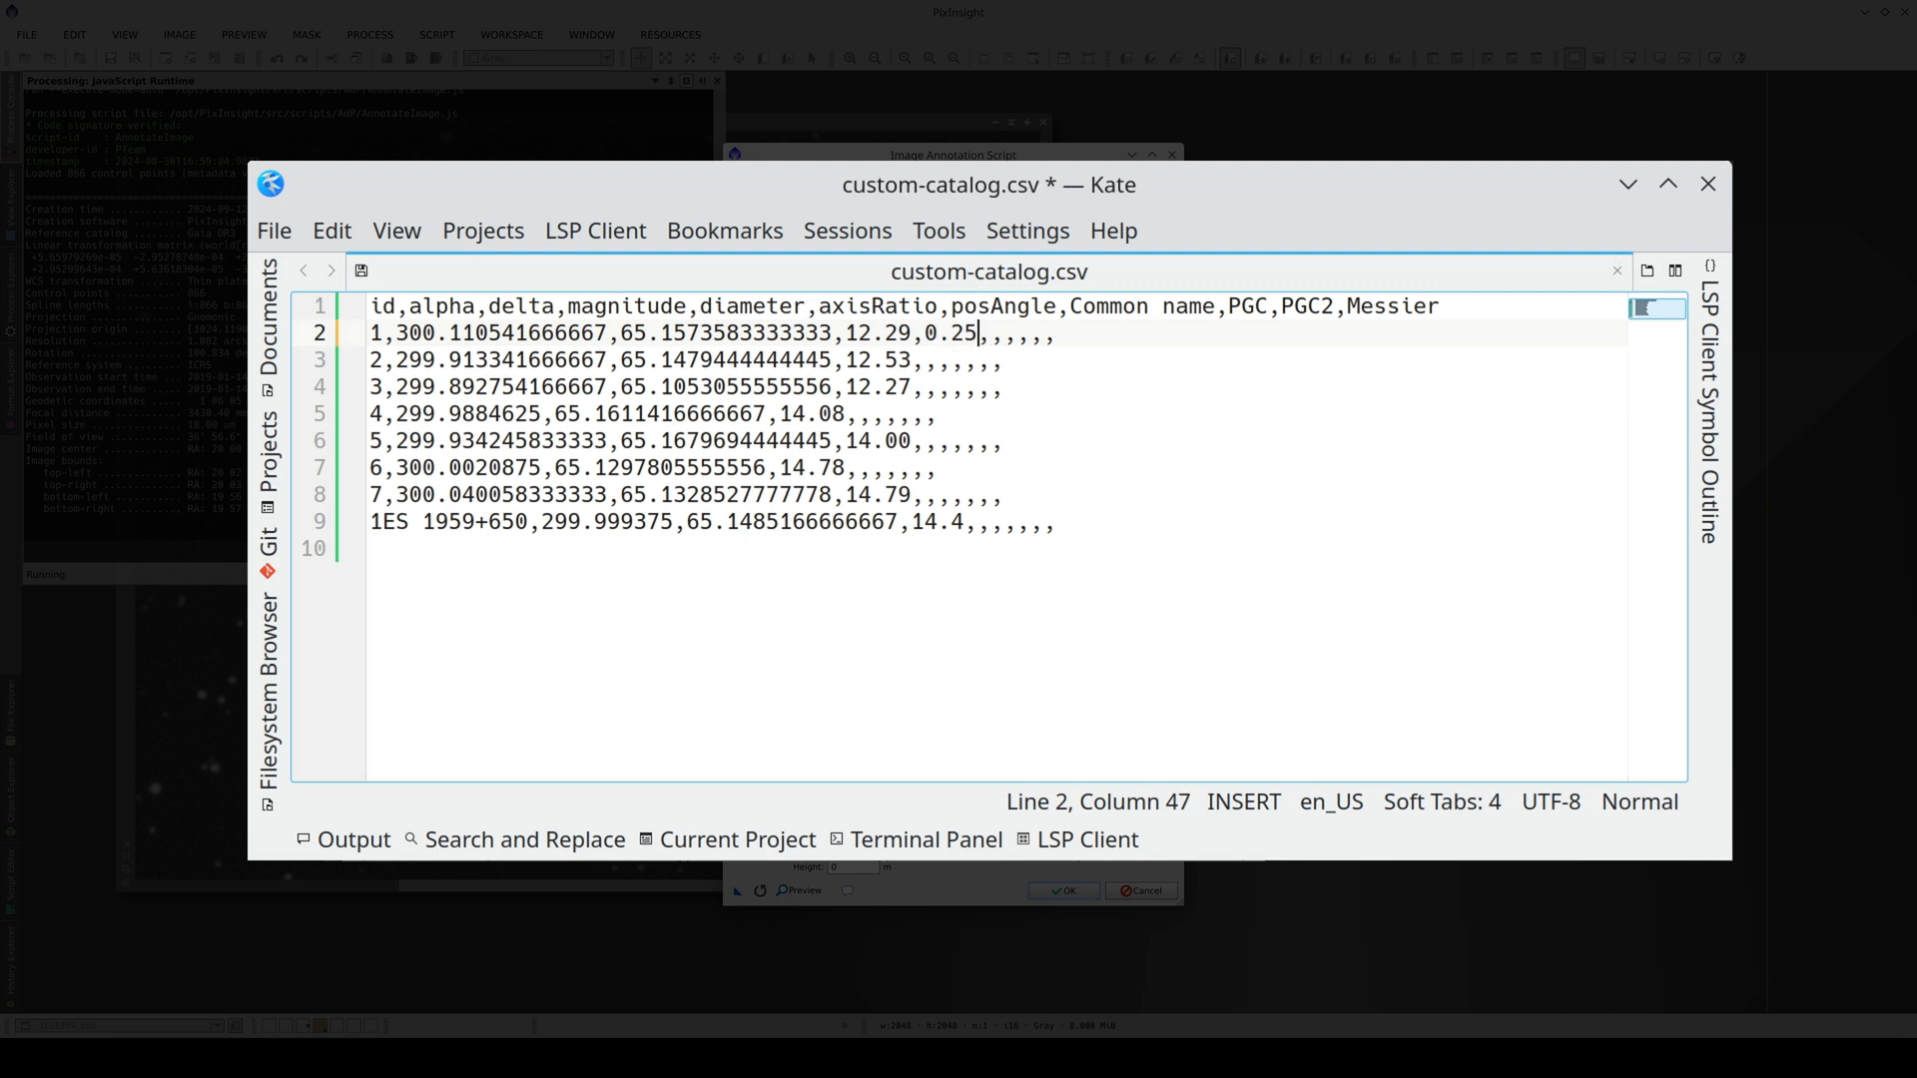
key(shift+Left)
key(shift+Left)
key(shift+Left)
key(shift+Left)
key(ctrl+c)
key(Down)
key(ctrl+v)
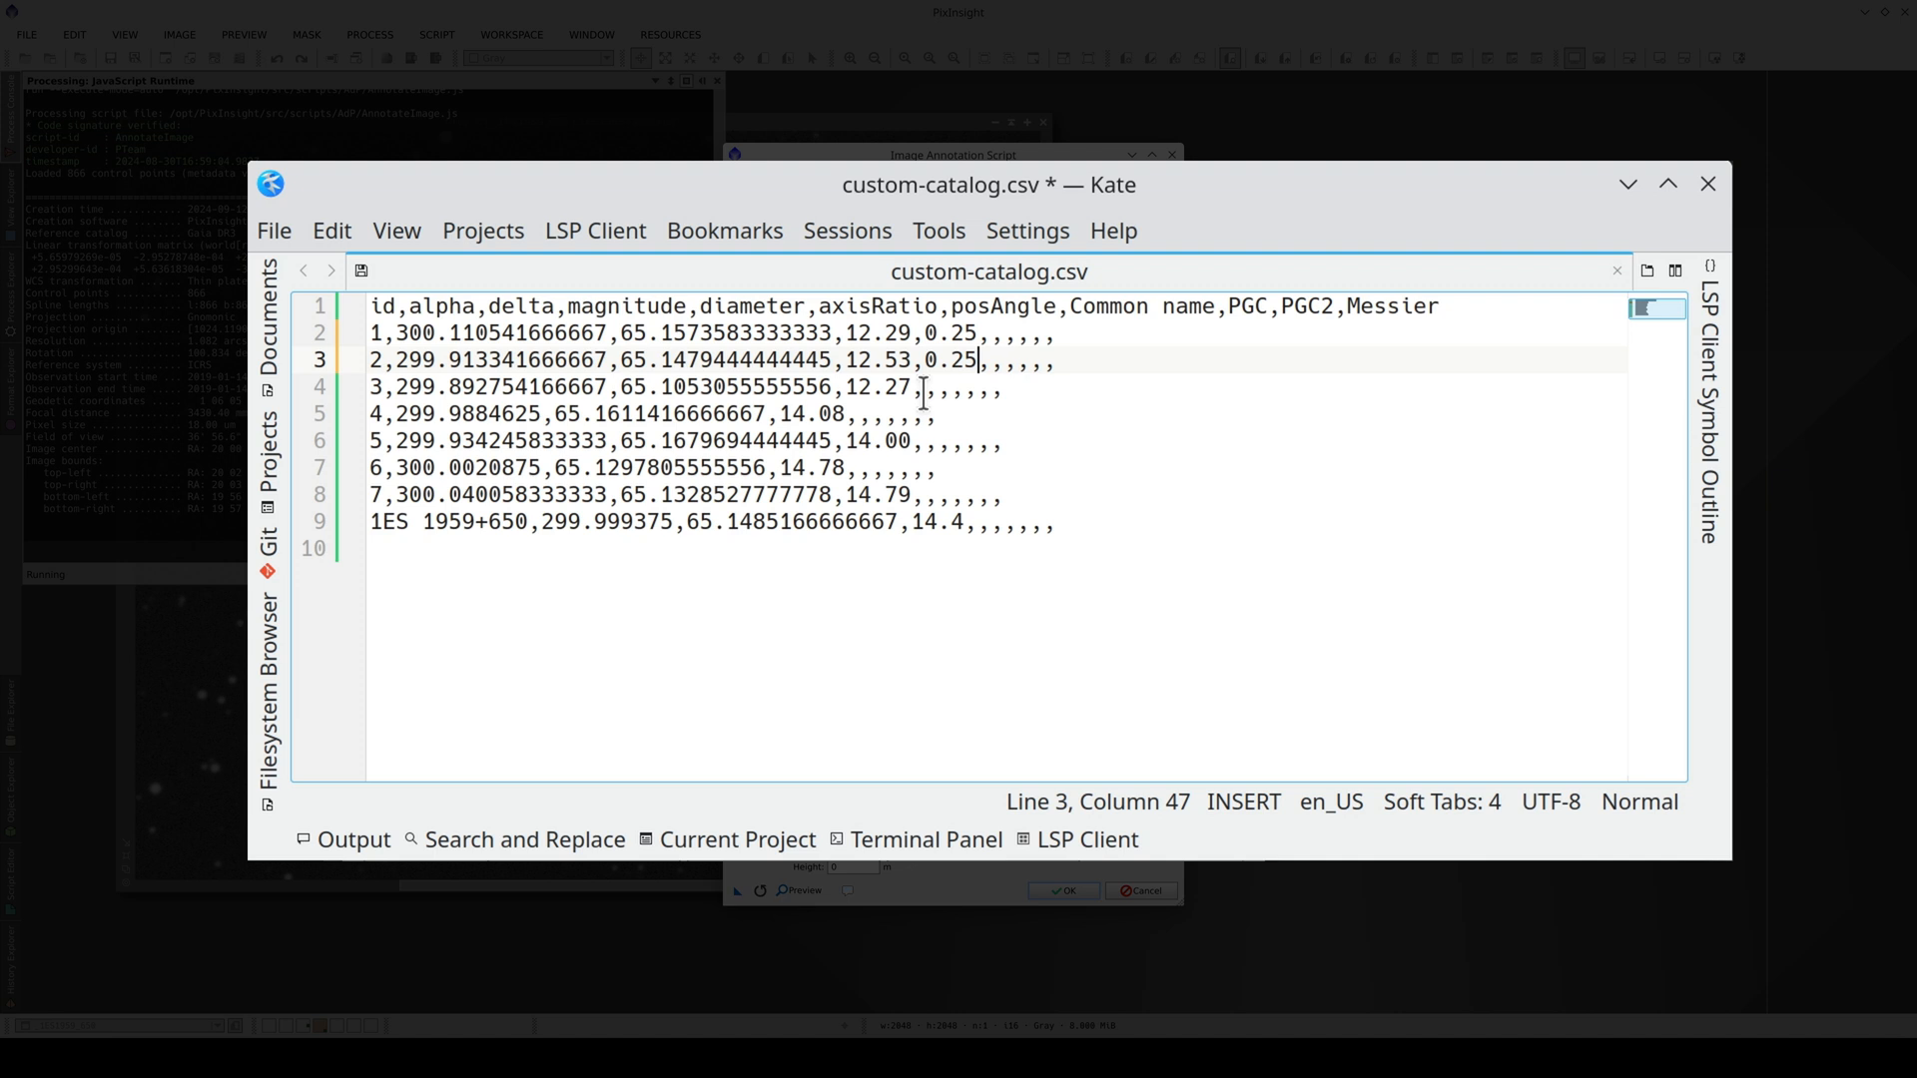
key(Down)
key(ctrl+v)
- Paste the 0.25 diameter after the magnitude on lines 5 through 9
click(860, 415)
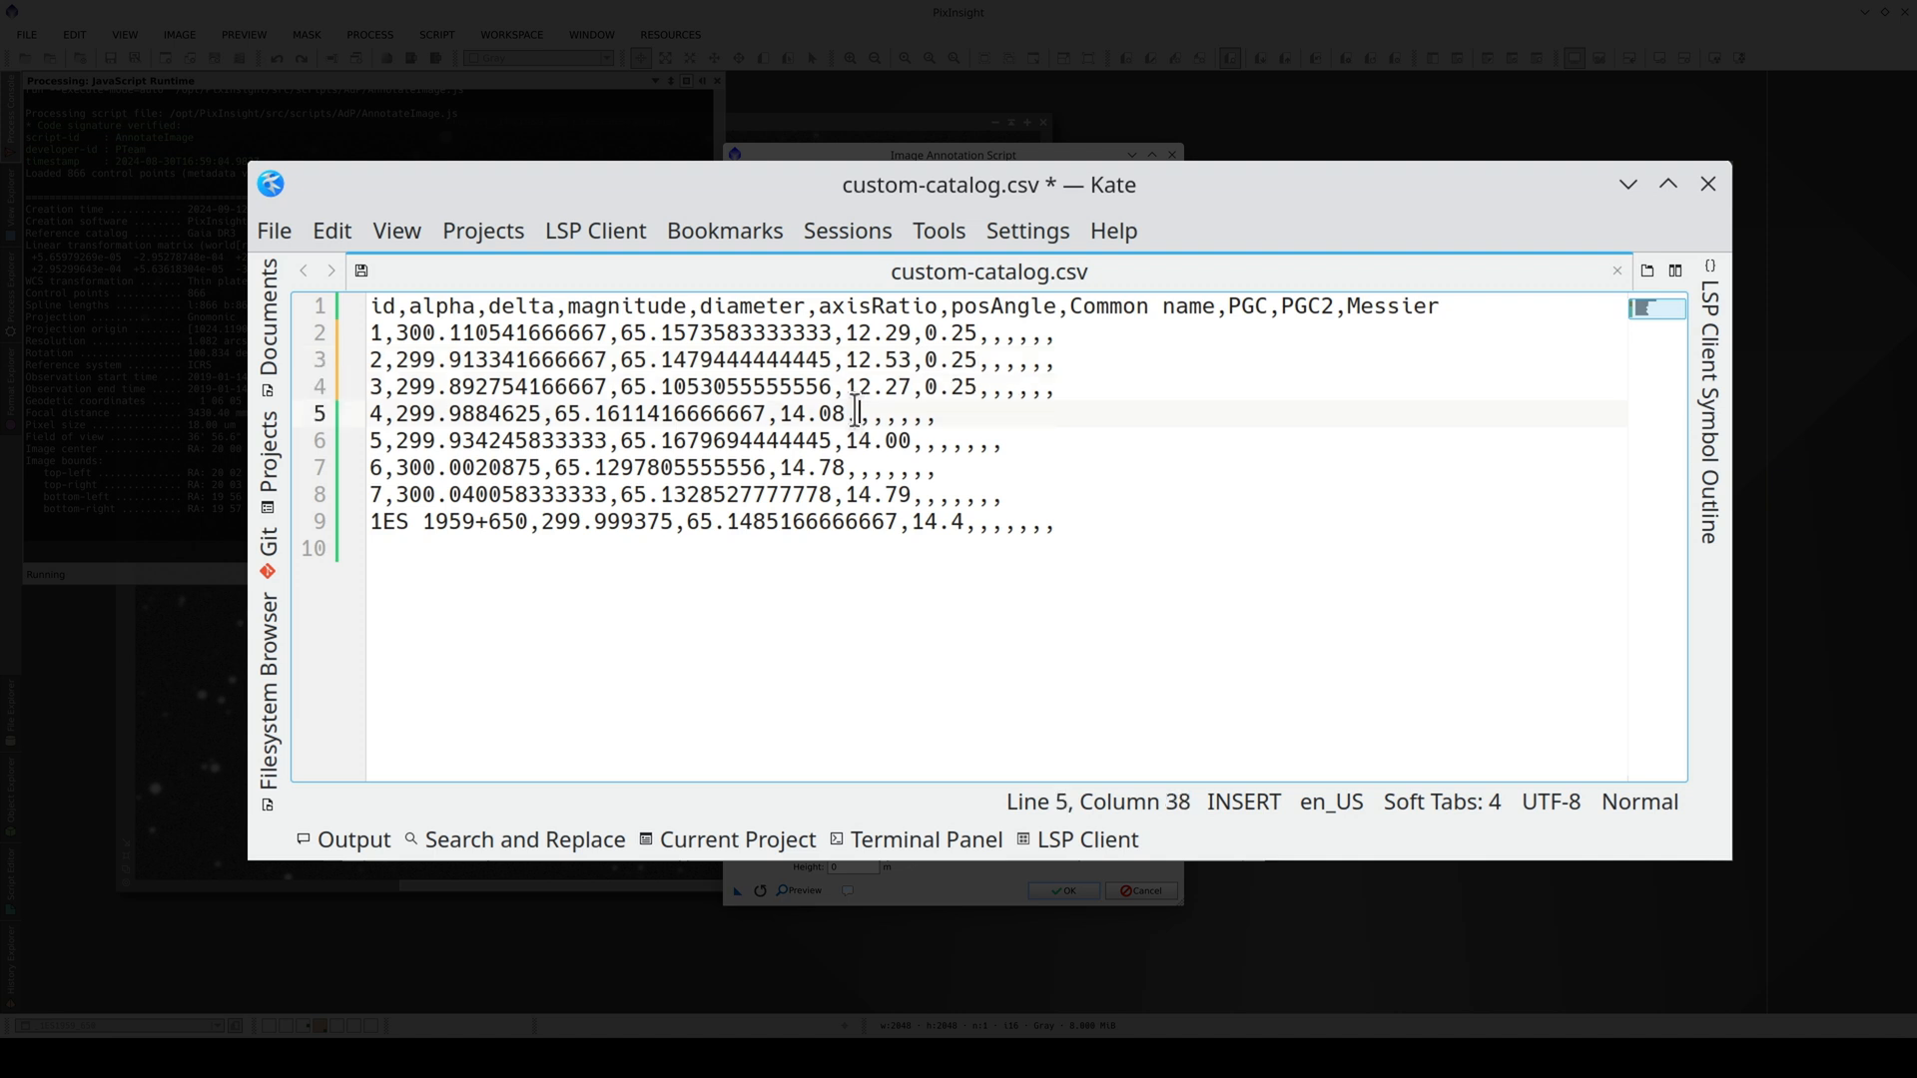
key(ctrl+v)
click(925, 442)
key(ctrl+v)
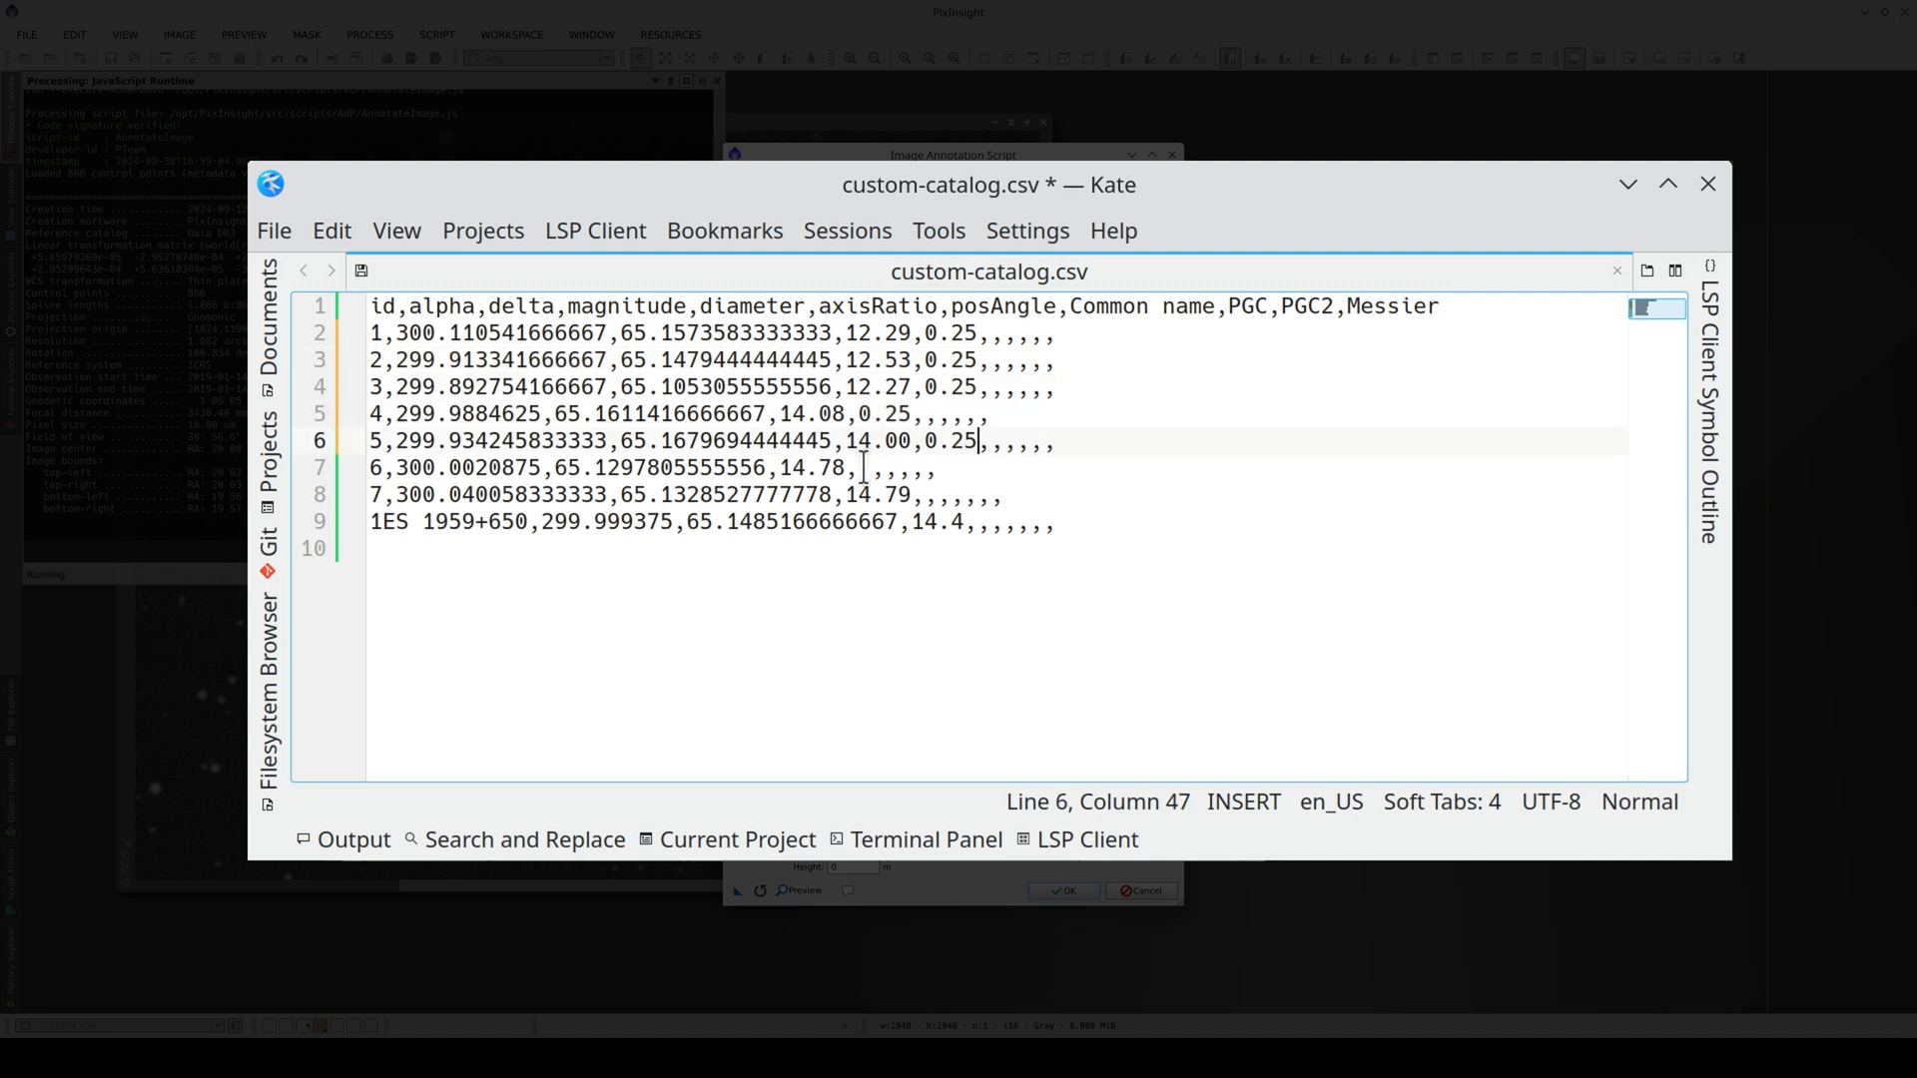
click(861, 469)
key(ctrl+v)
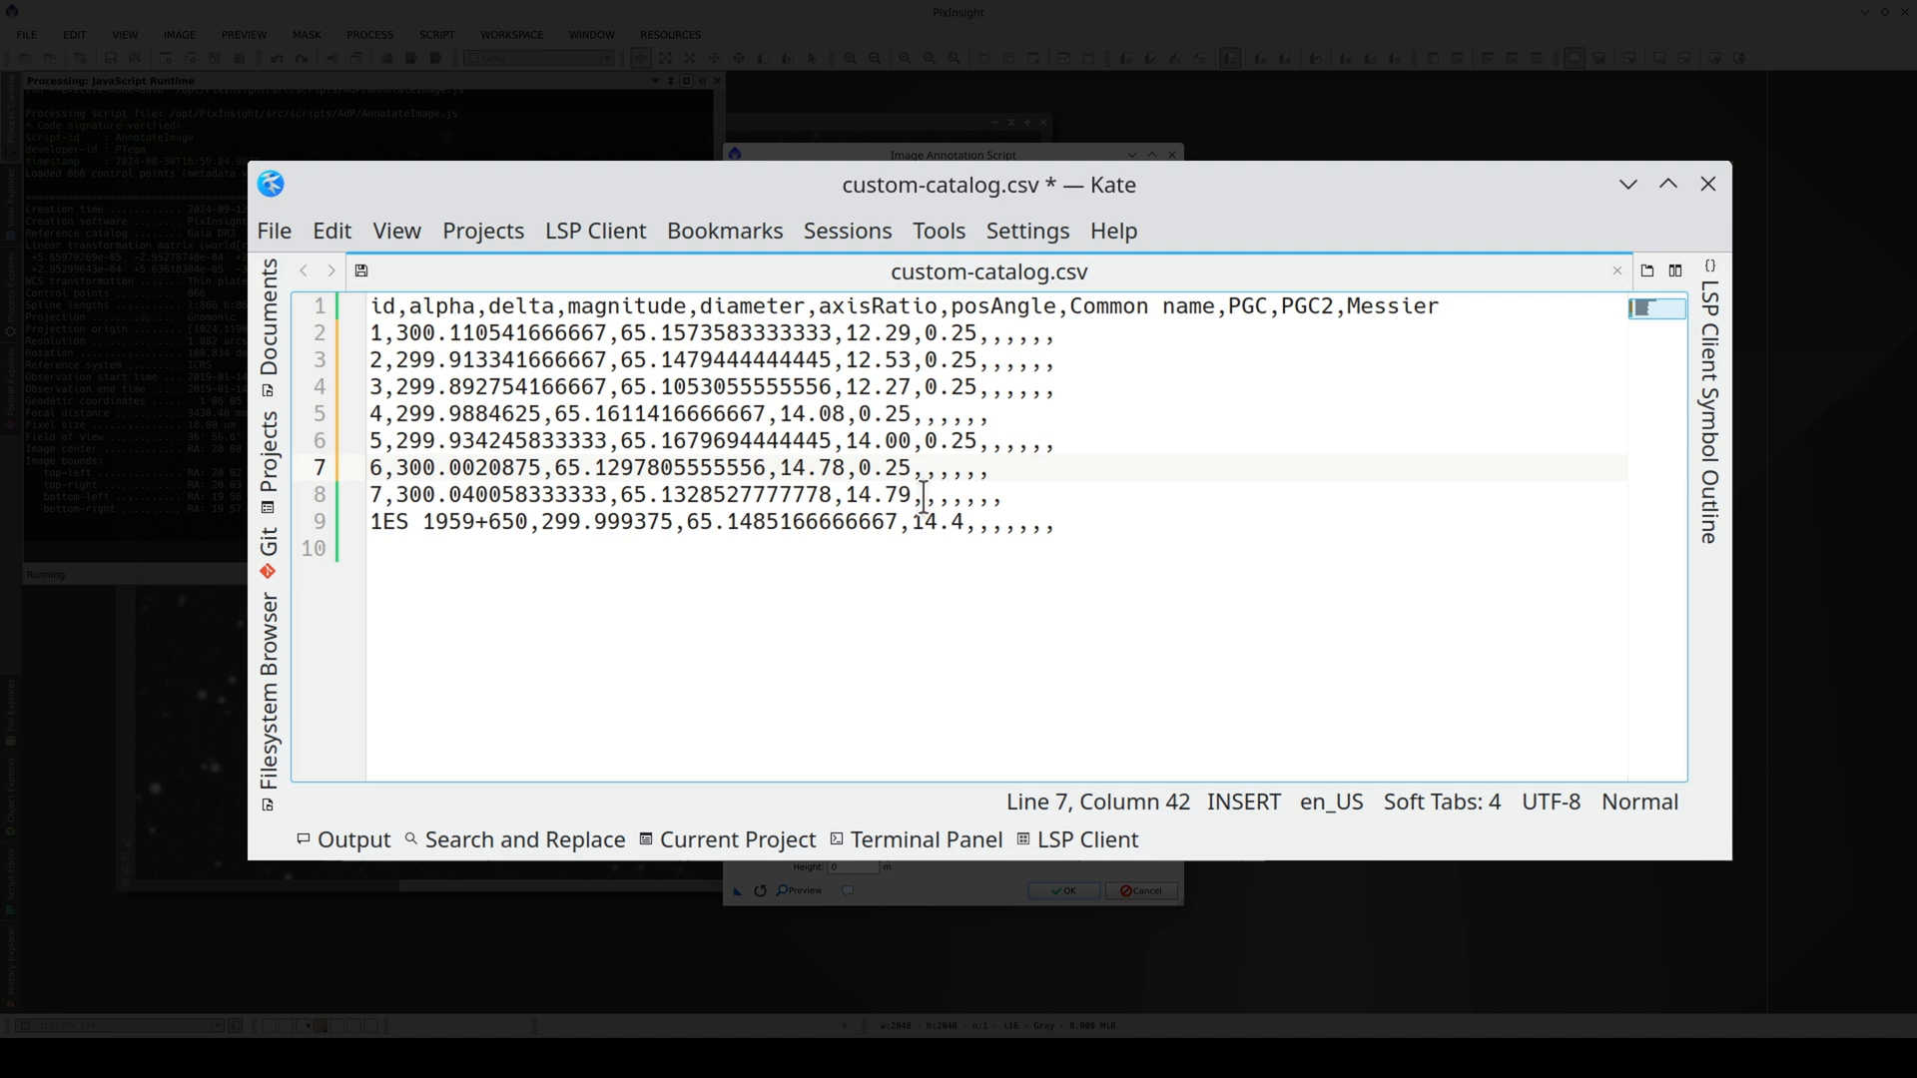
click(923, 495)
key(ctrl+v)
click(971, 523)
key(ctrl+v)
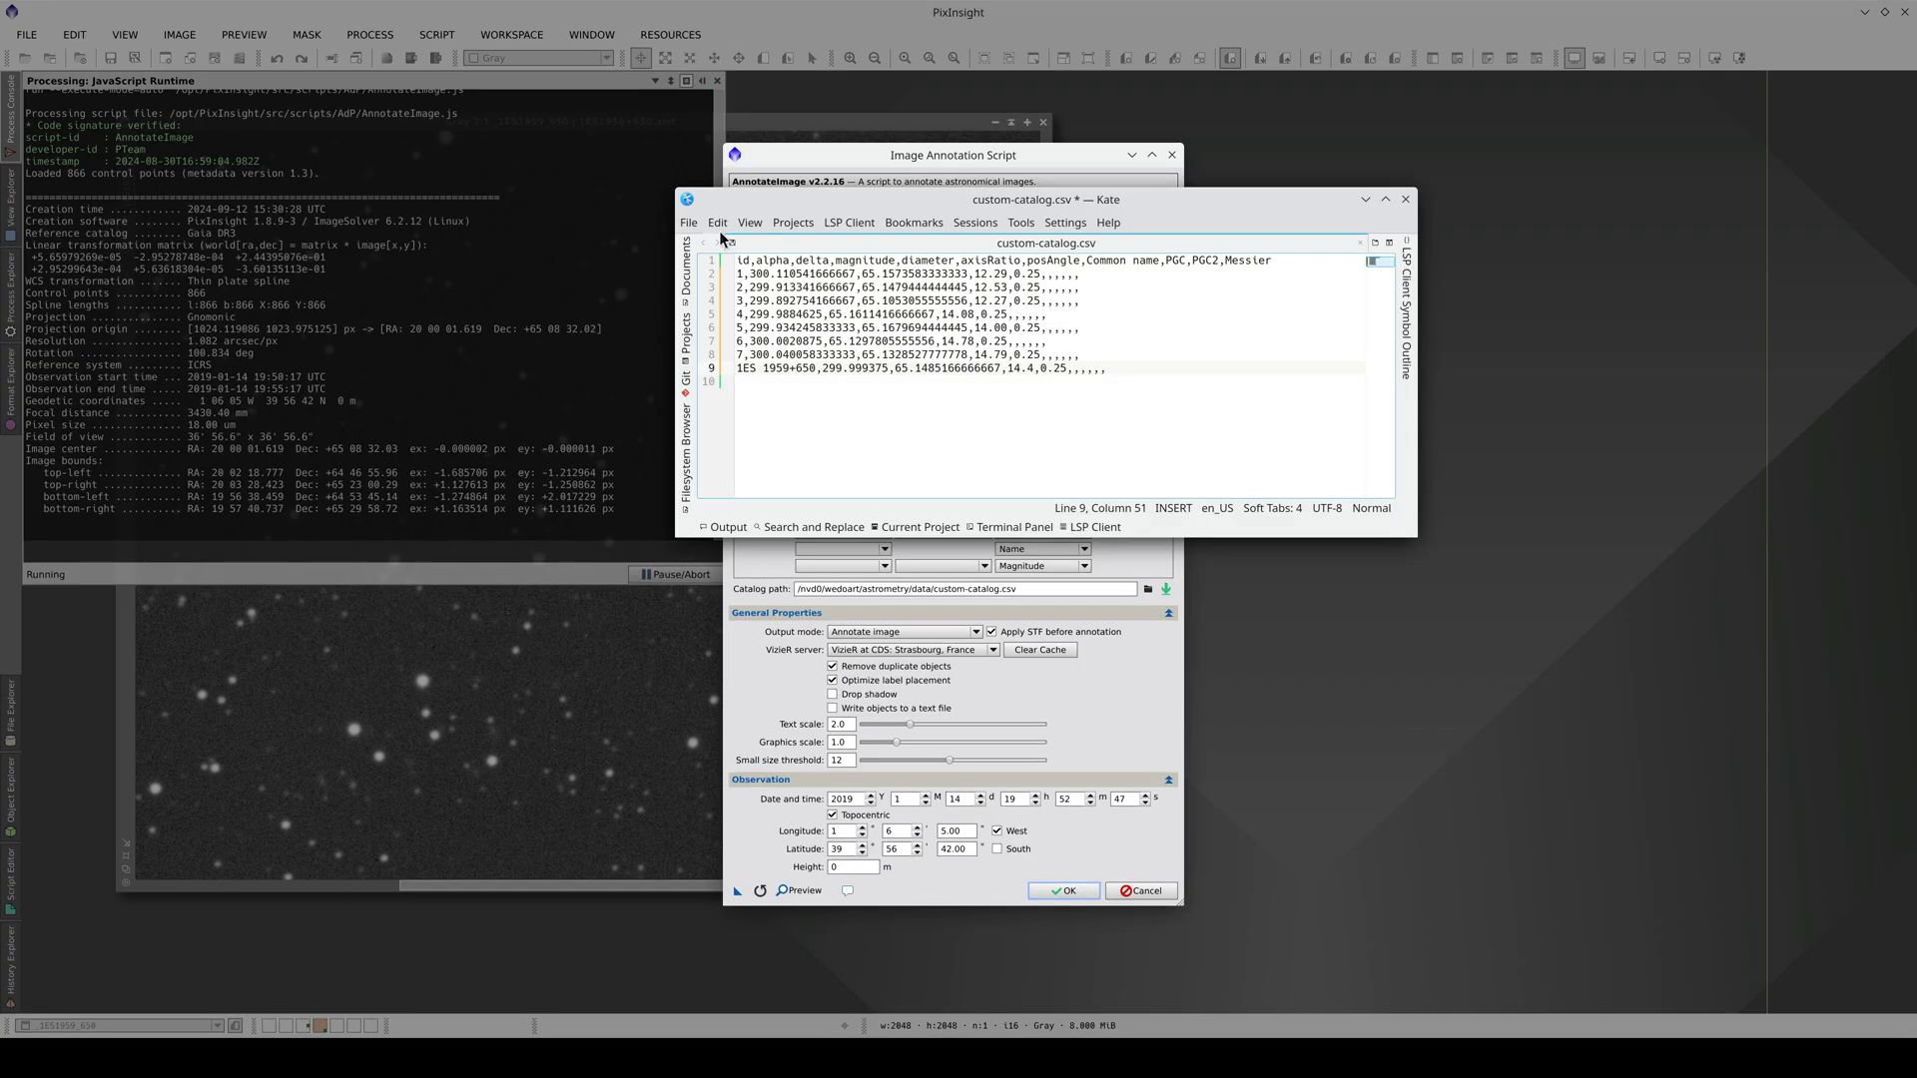
- Save custom-catalog.csv, rerun the annotation with the updated catalogue and maximize the result
click(689, 222)
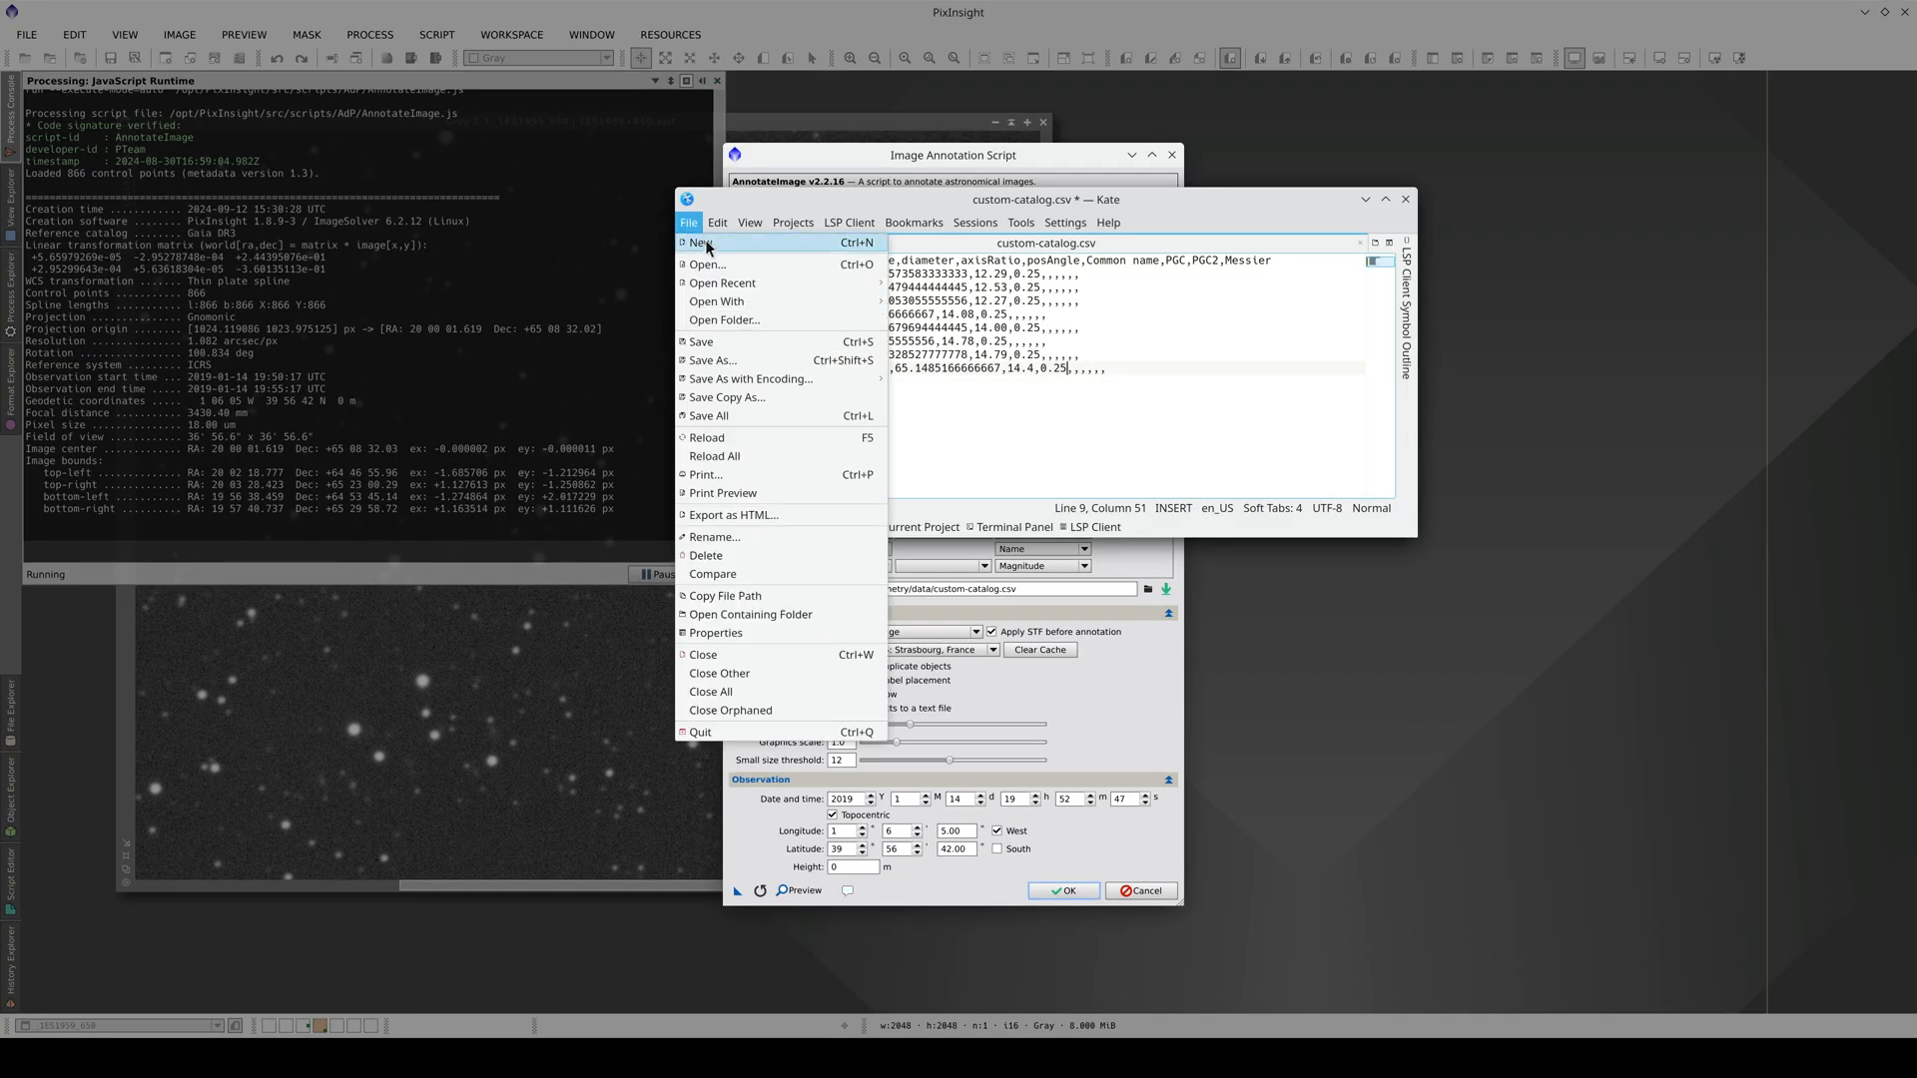
click(720, 346)
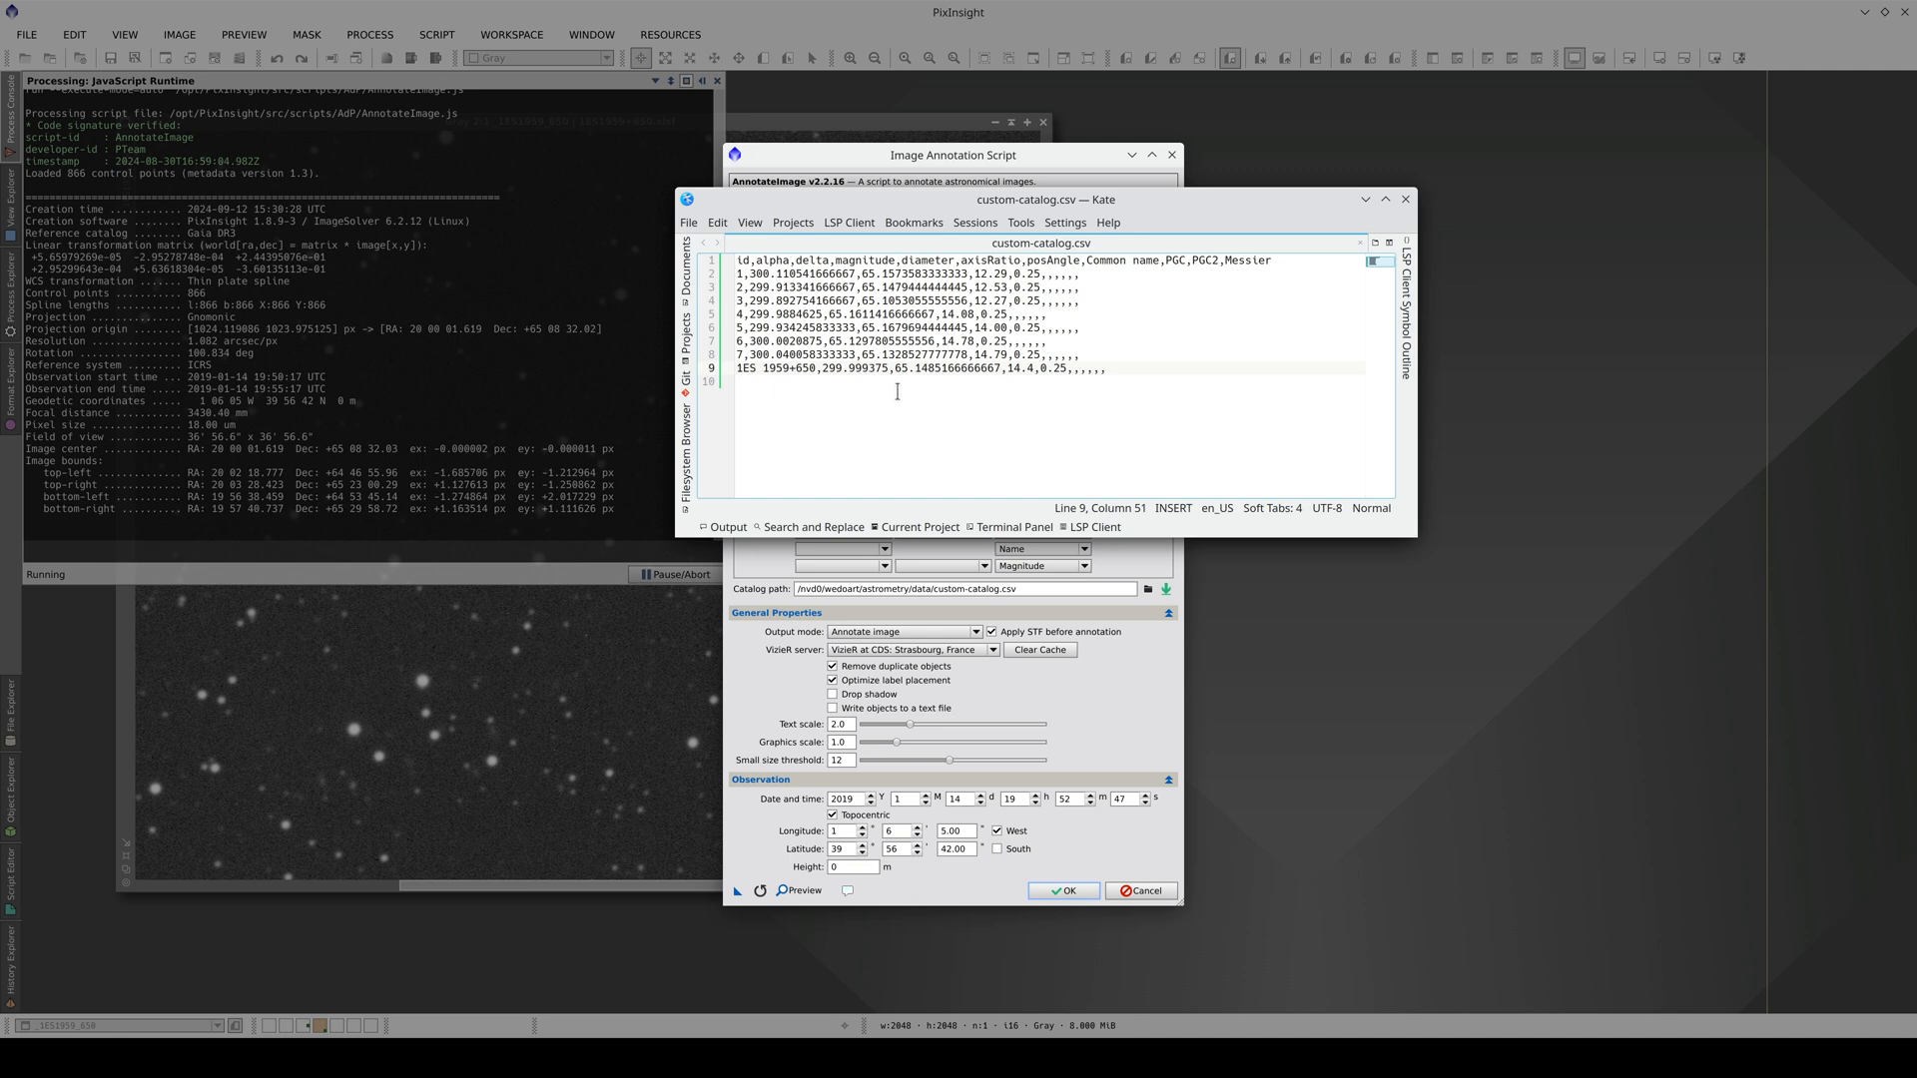
click(1138, 693)
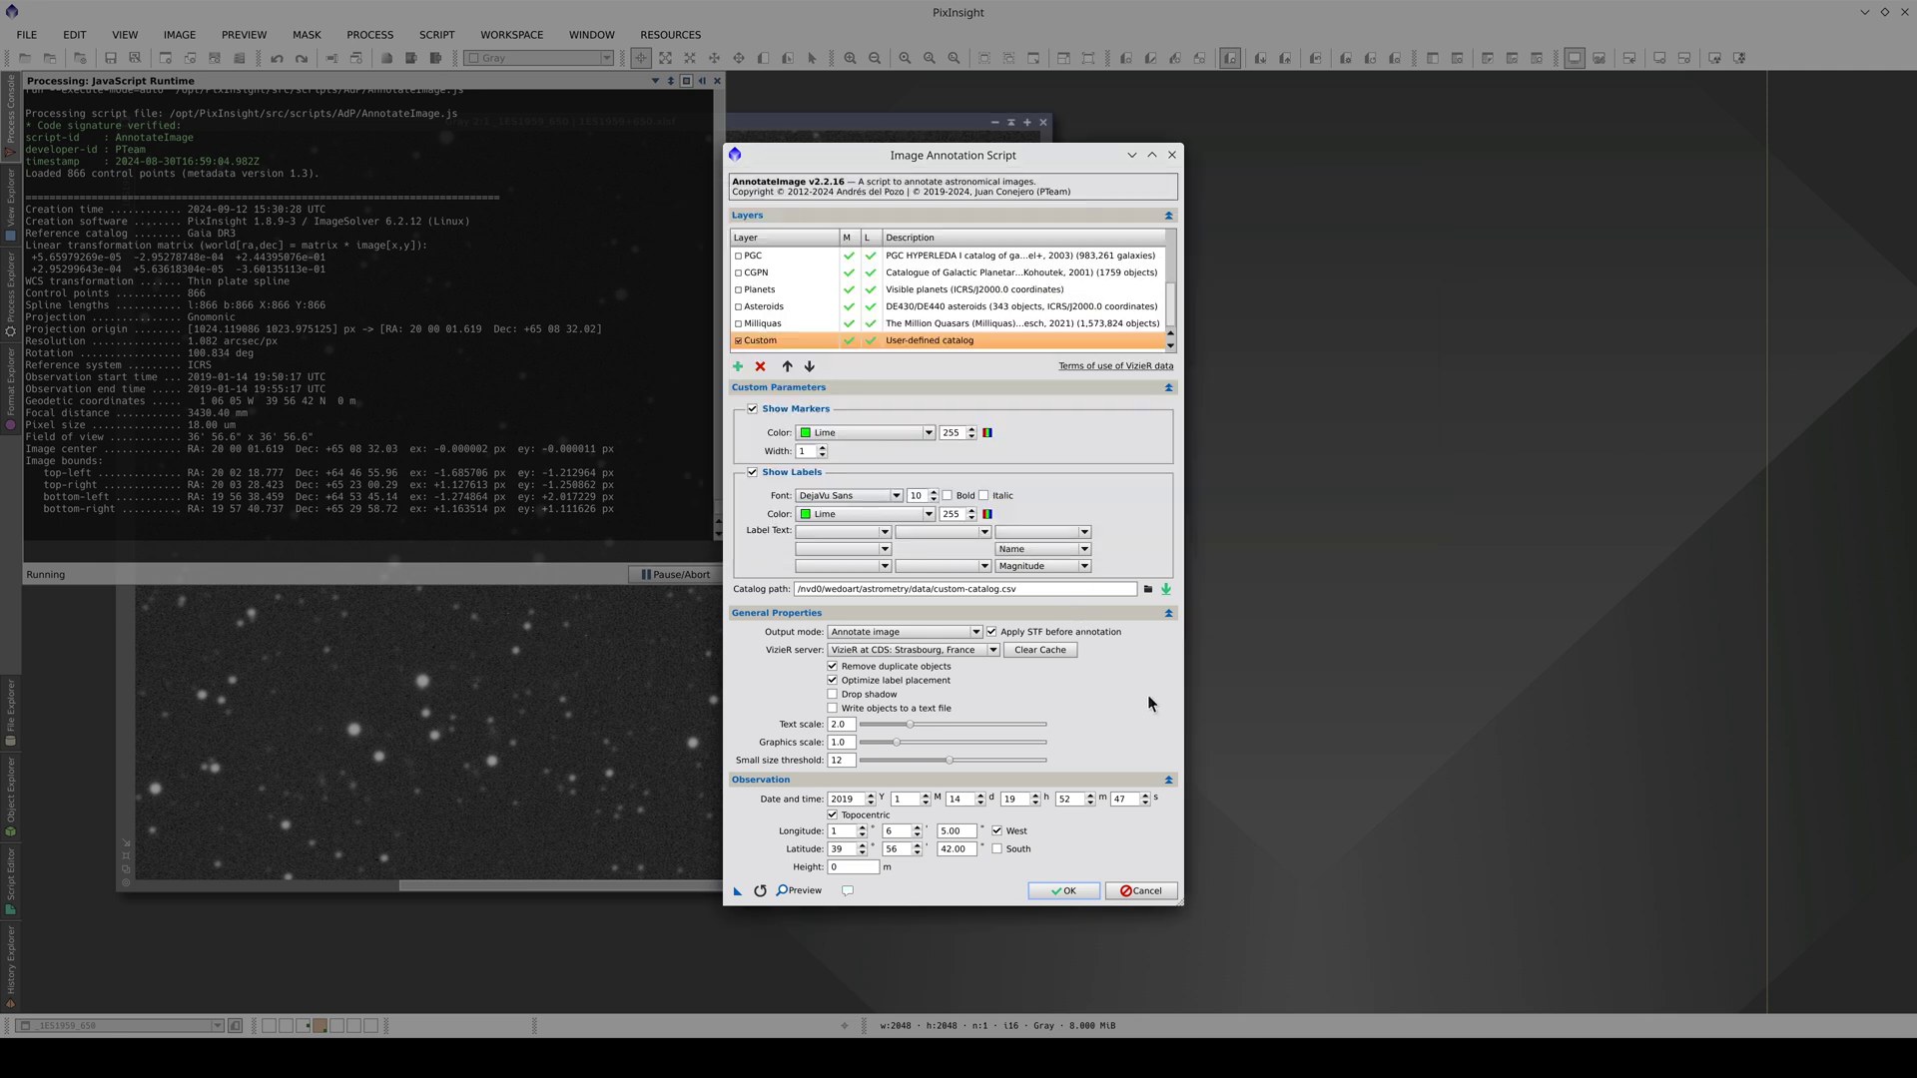
click(1066, 891)
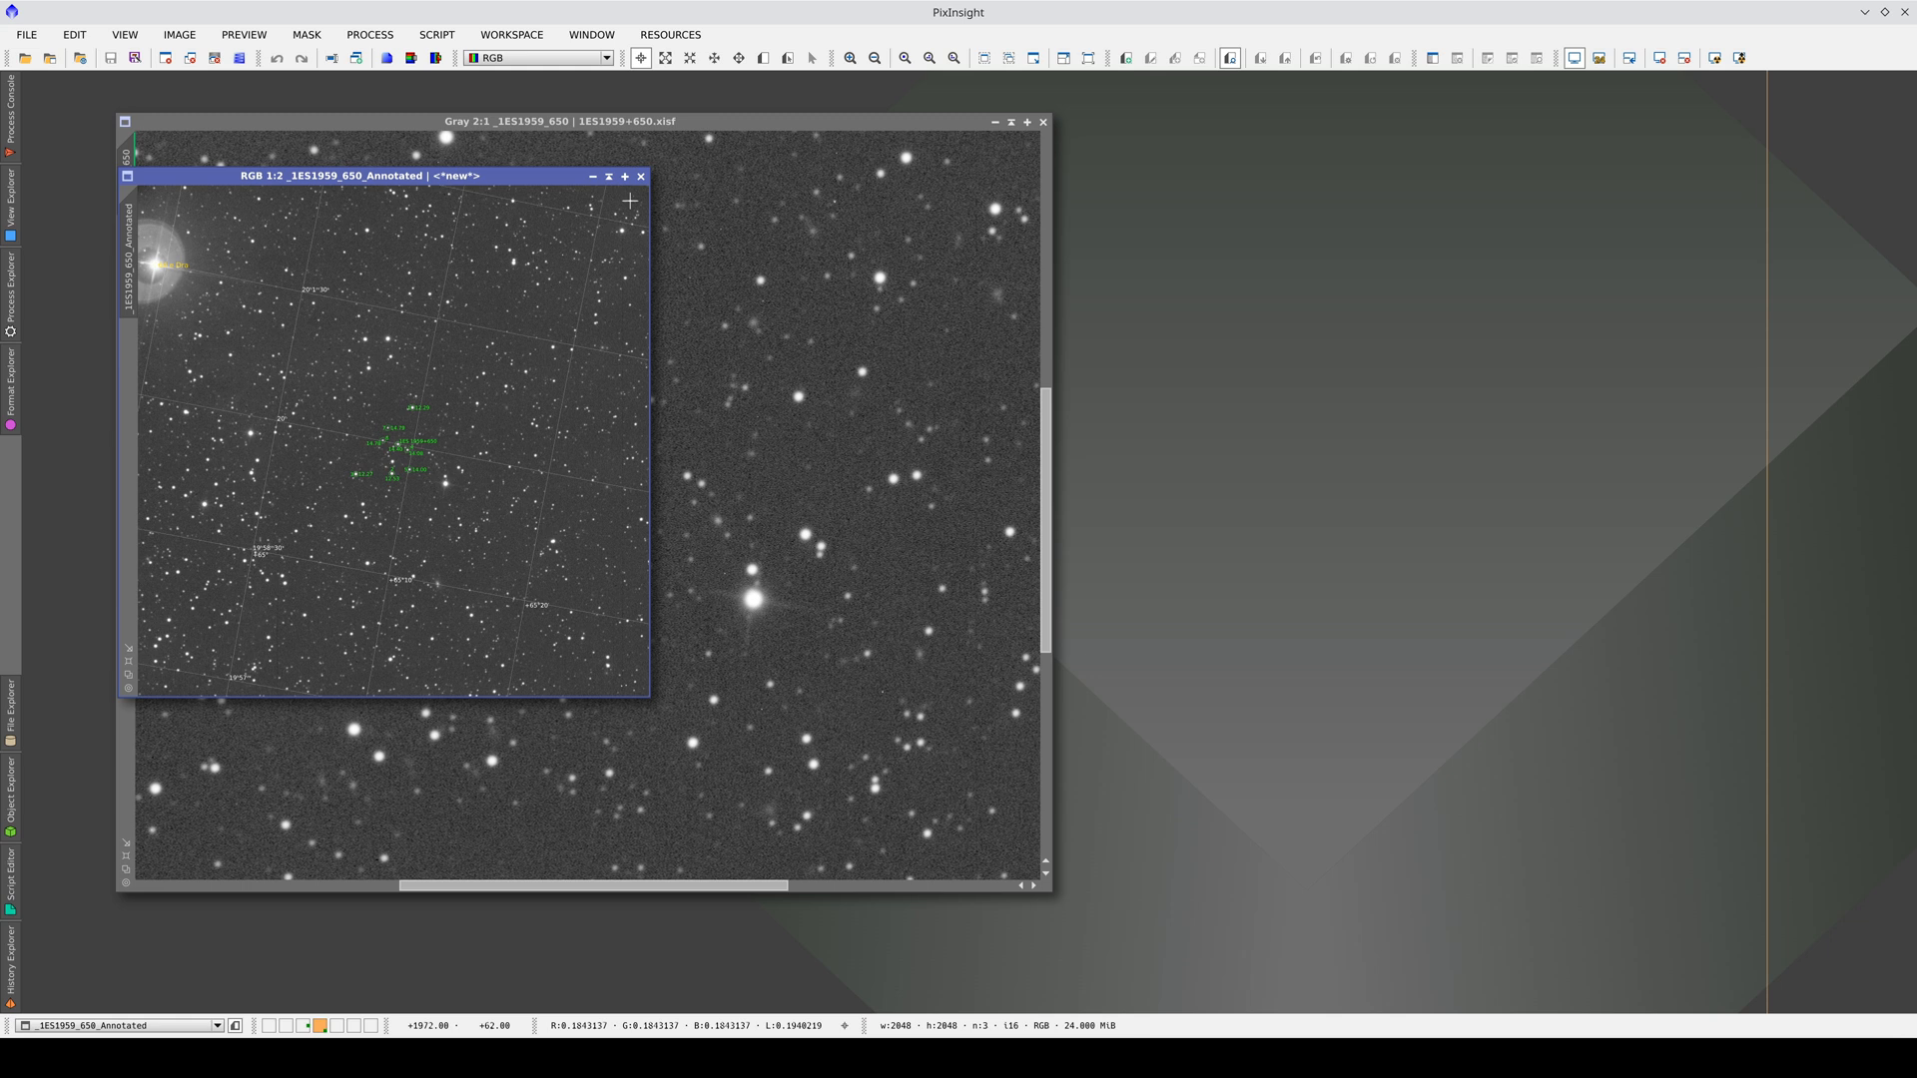
click(624, 178)
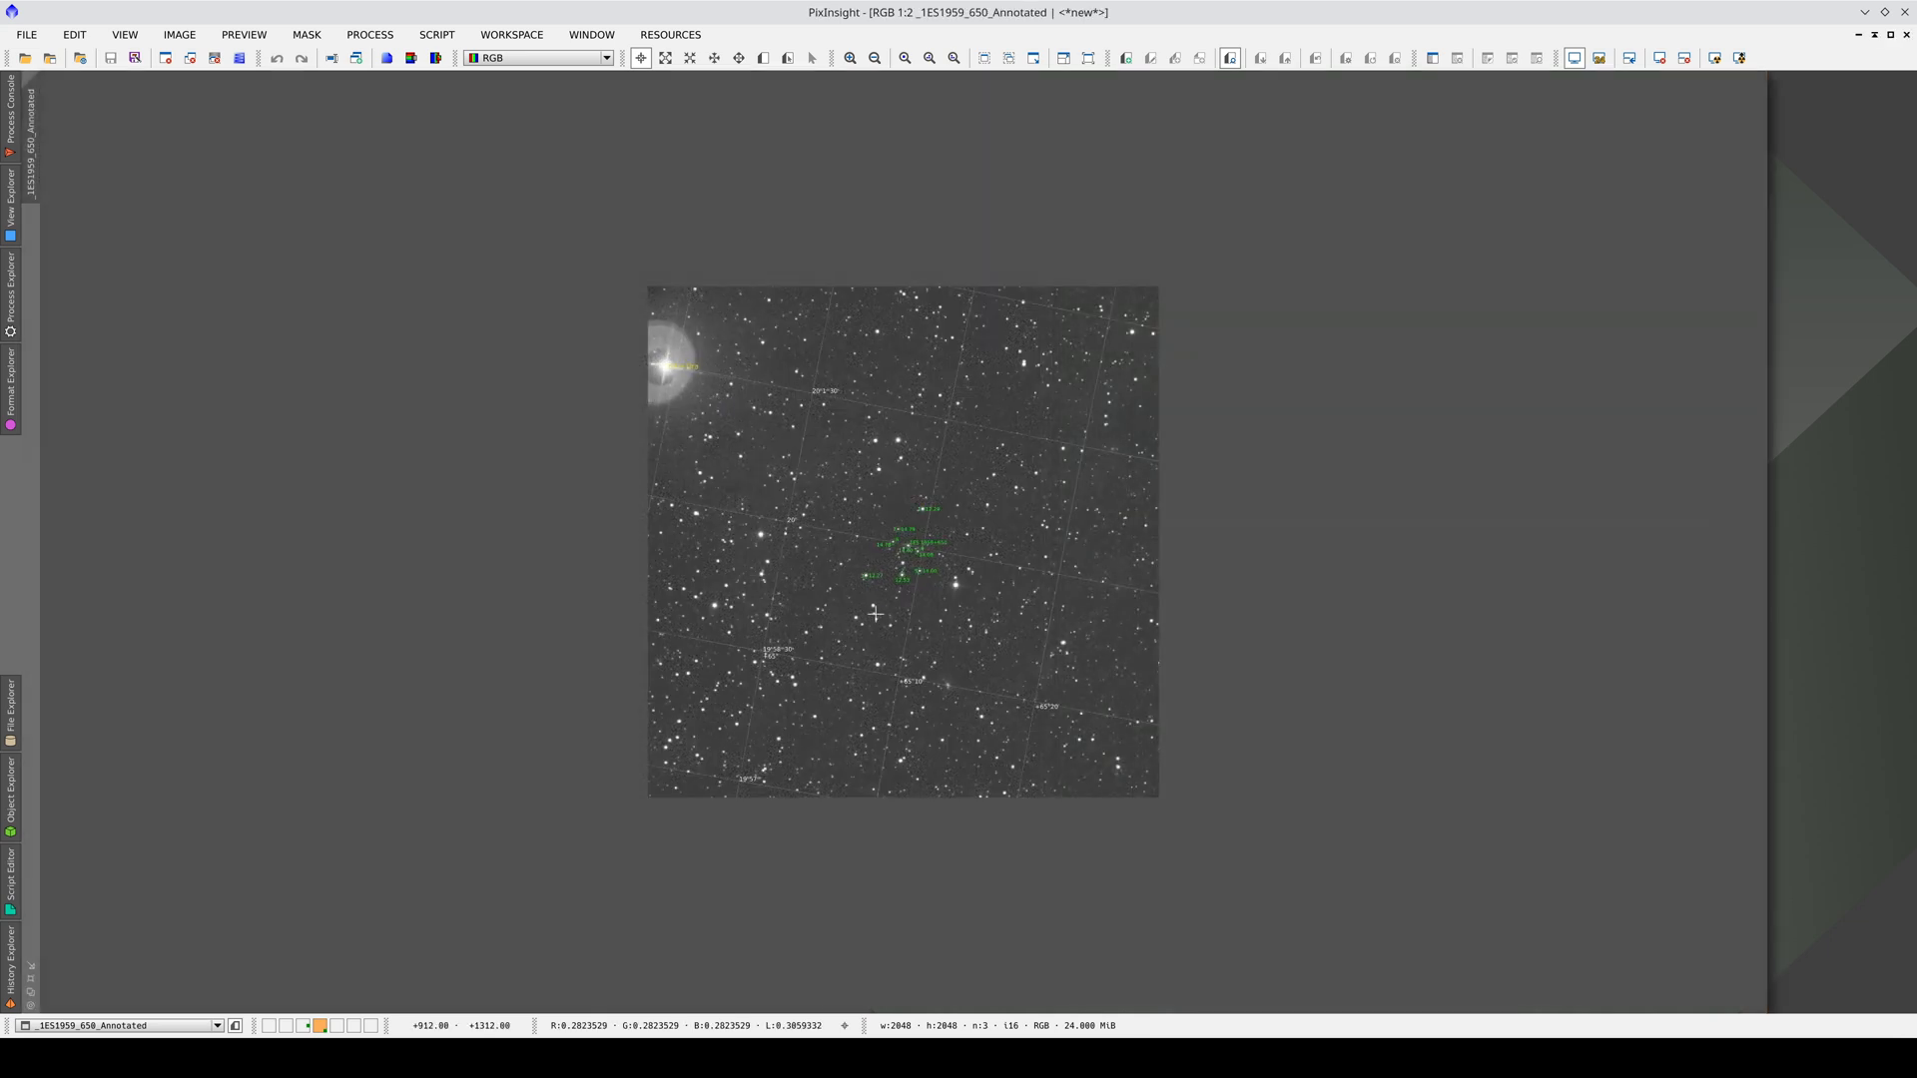
scroll(874, 613, up, 2)
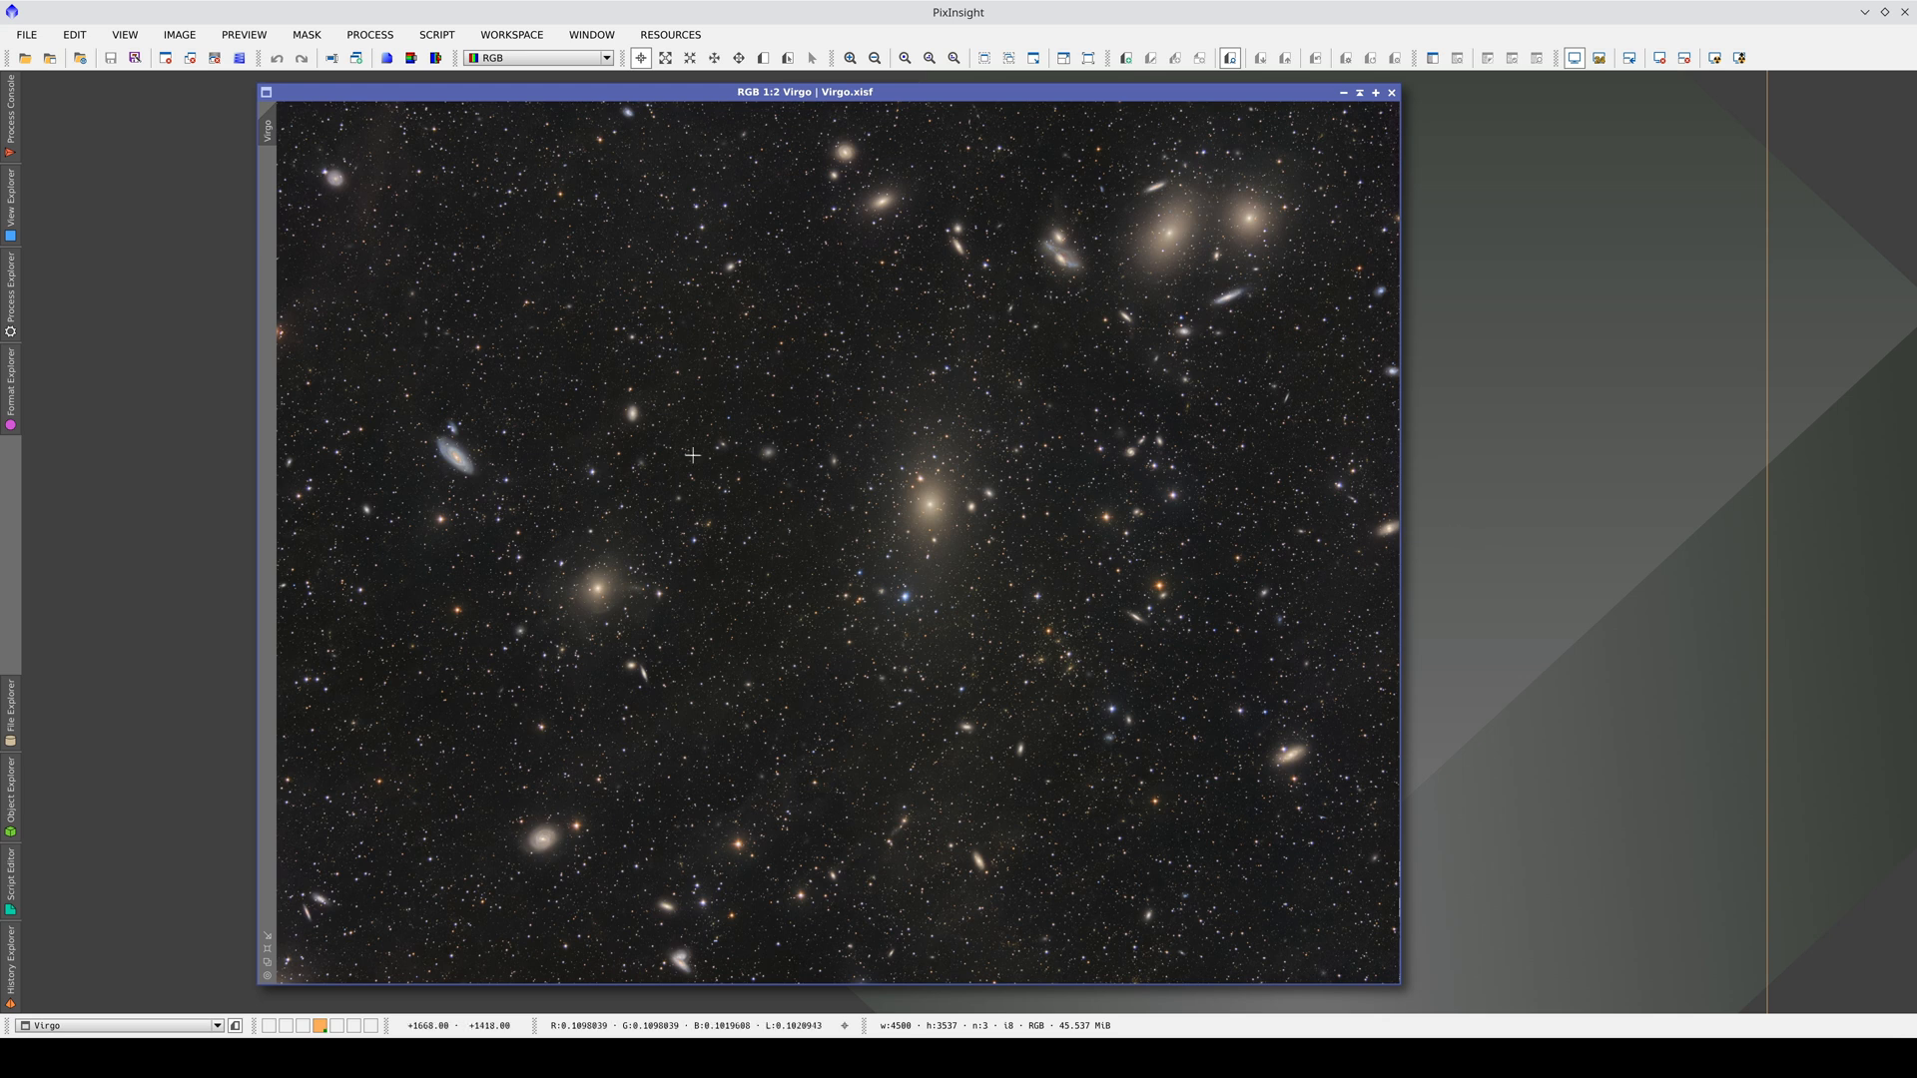
- Run AnnotateImage on Virgo.xisf with the Messier and NGC-IC layers to create Virgo_Annotated
click(24, 312)
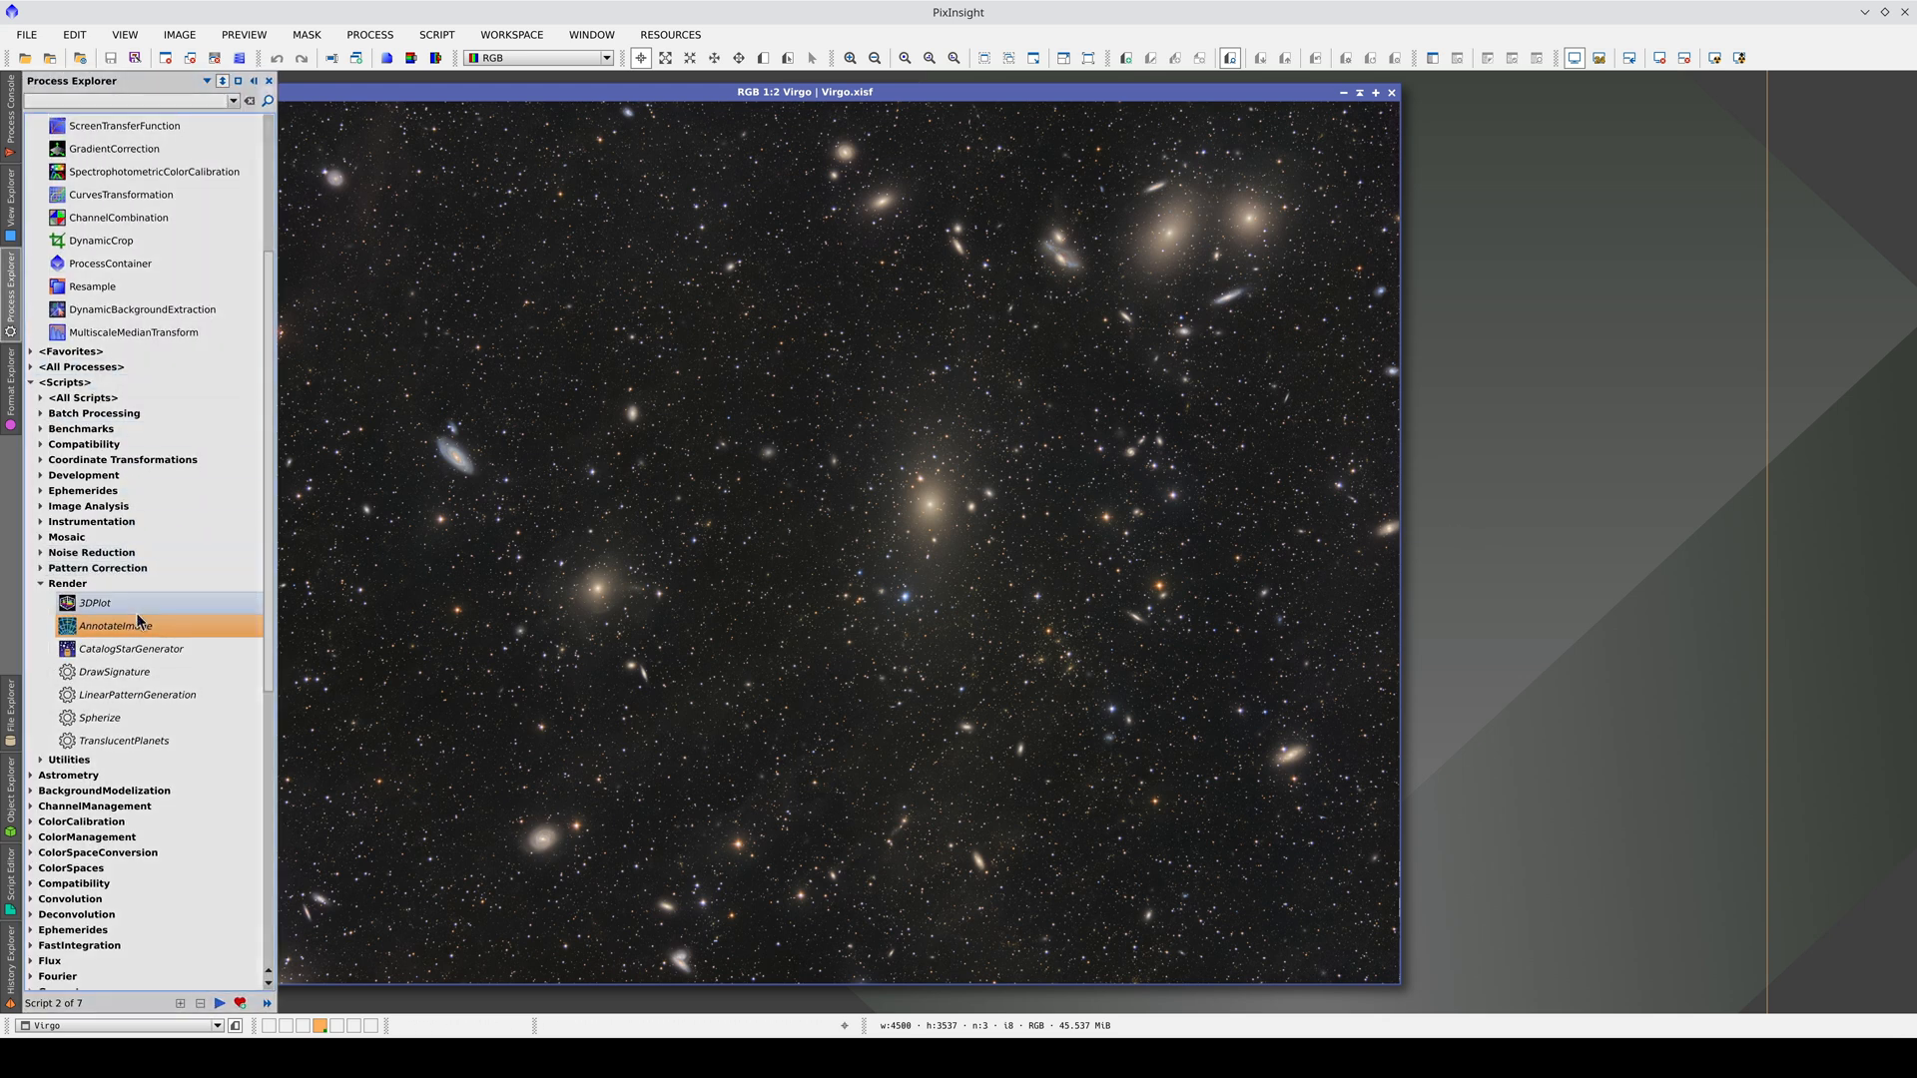
double_click(140, 629)
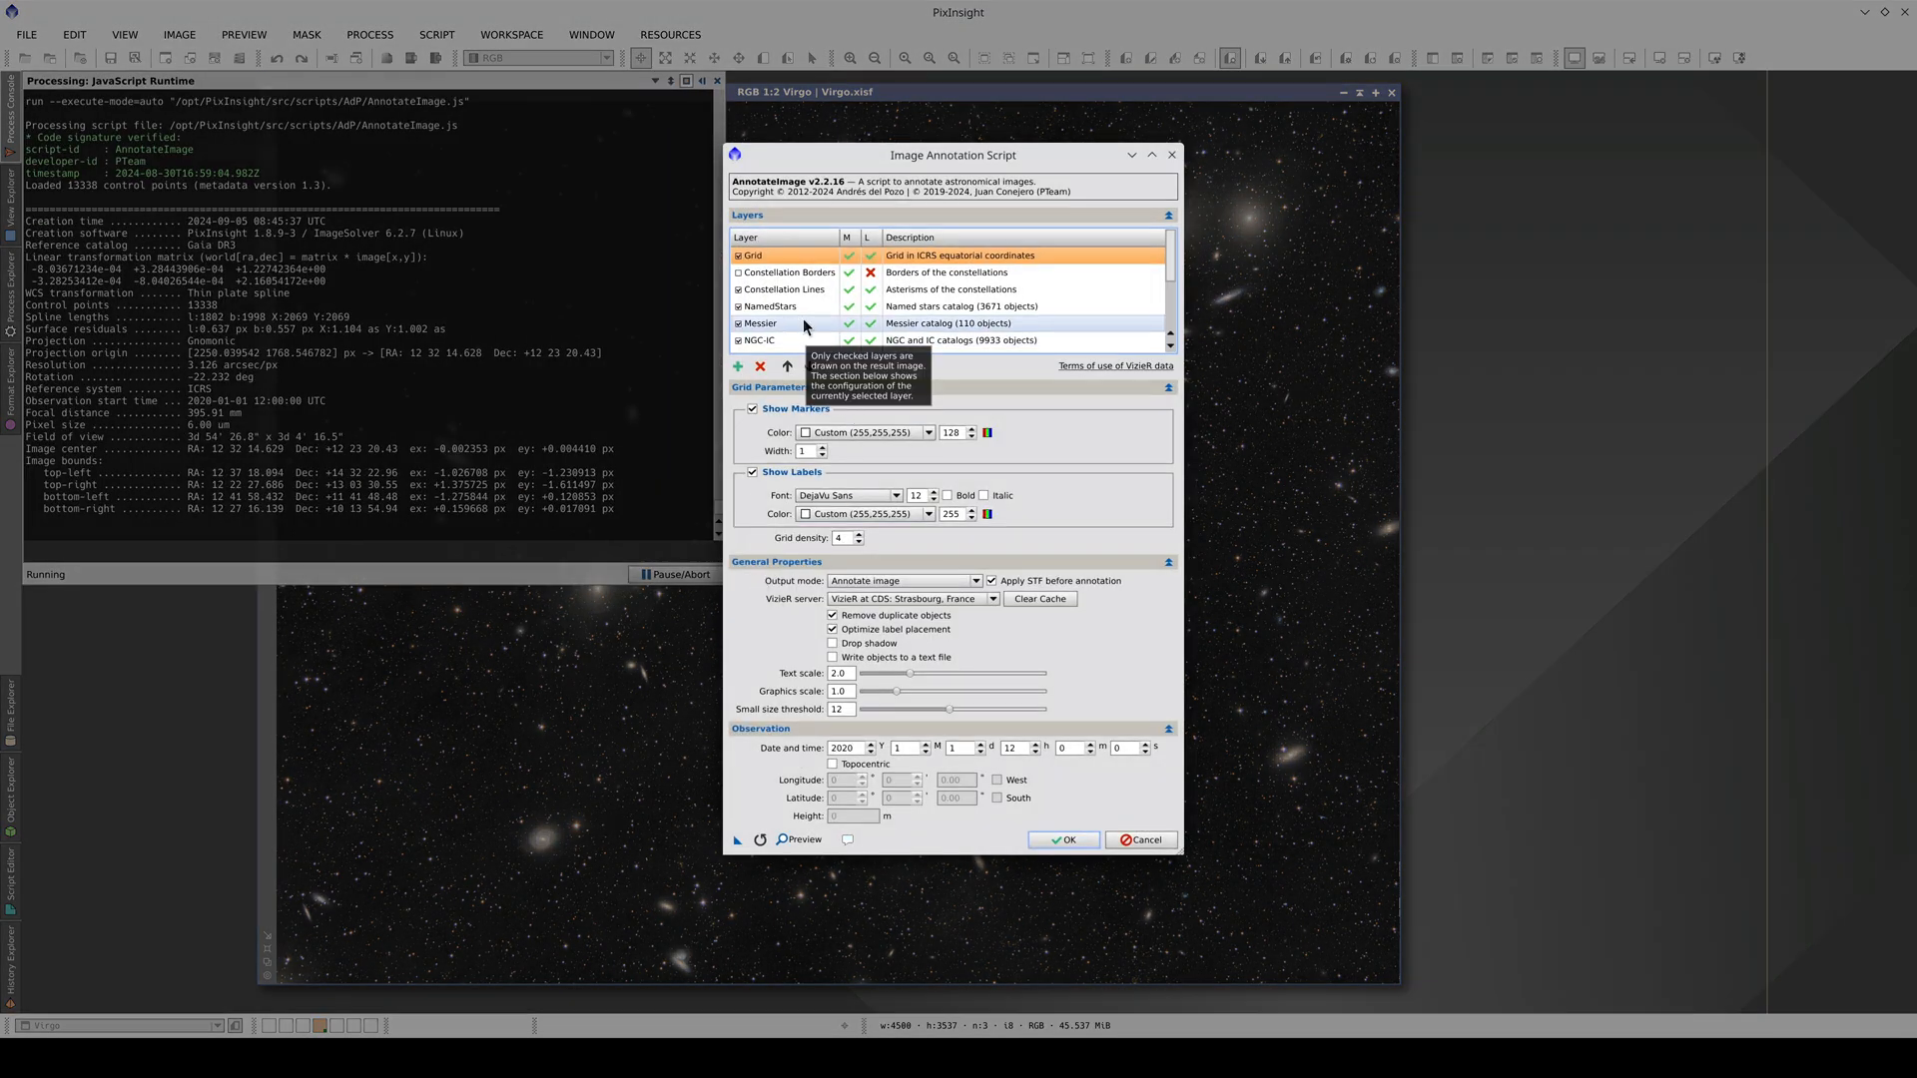
click(805, 326)
click(804, 342)
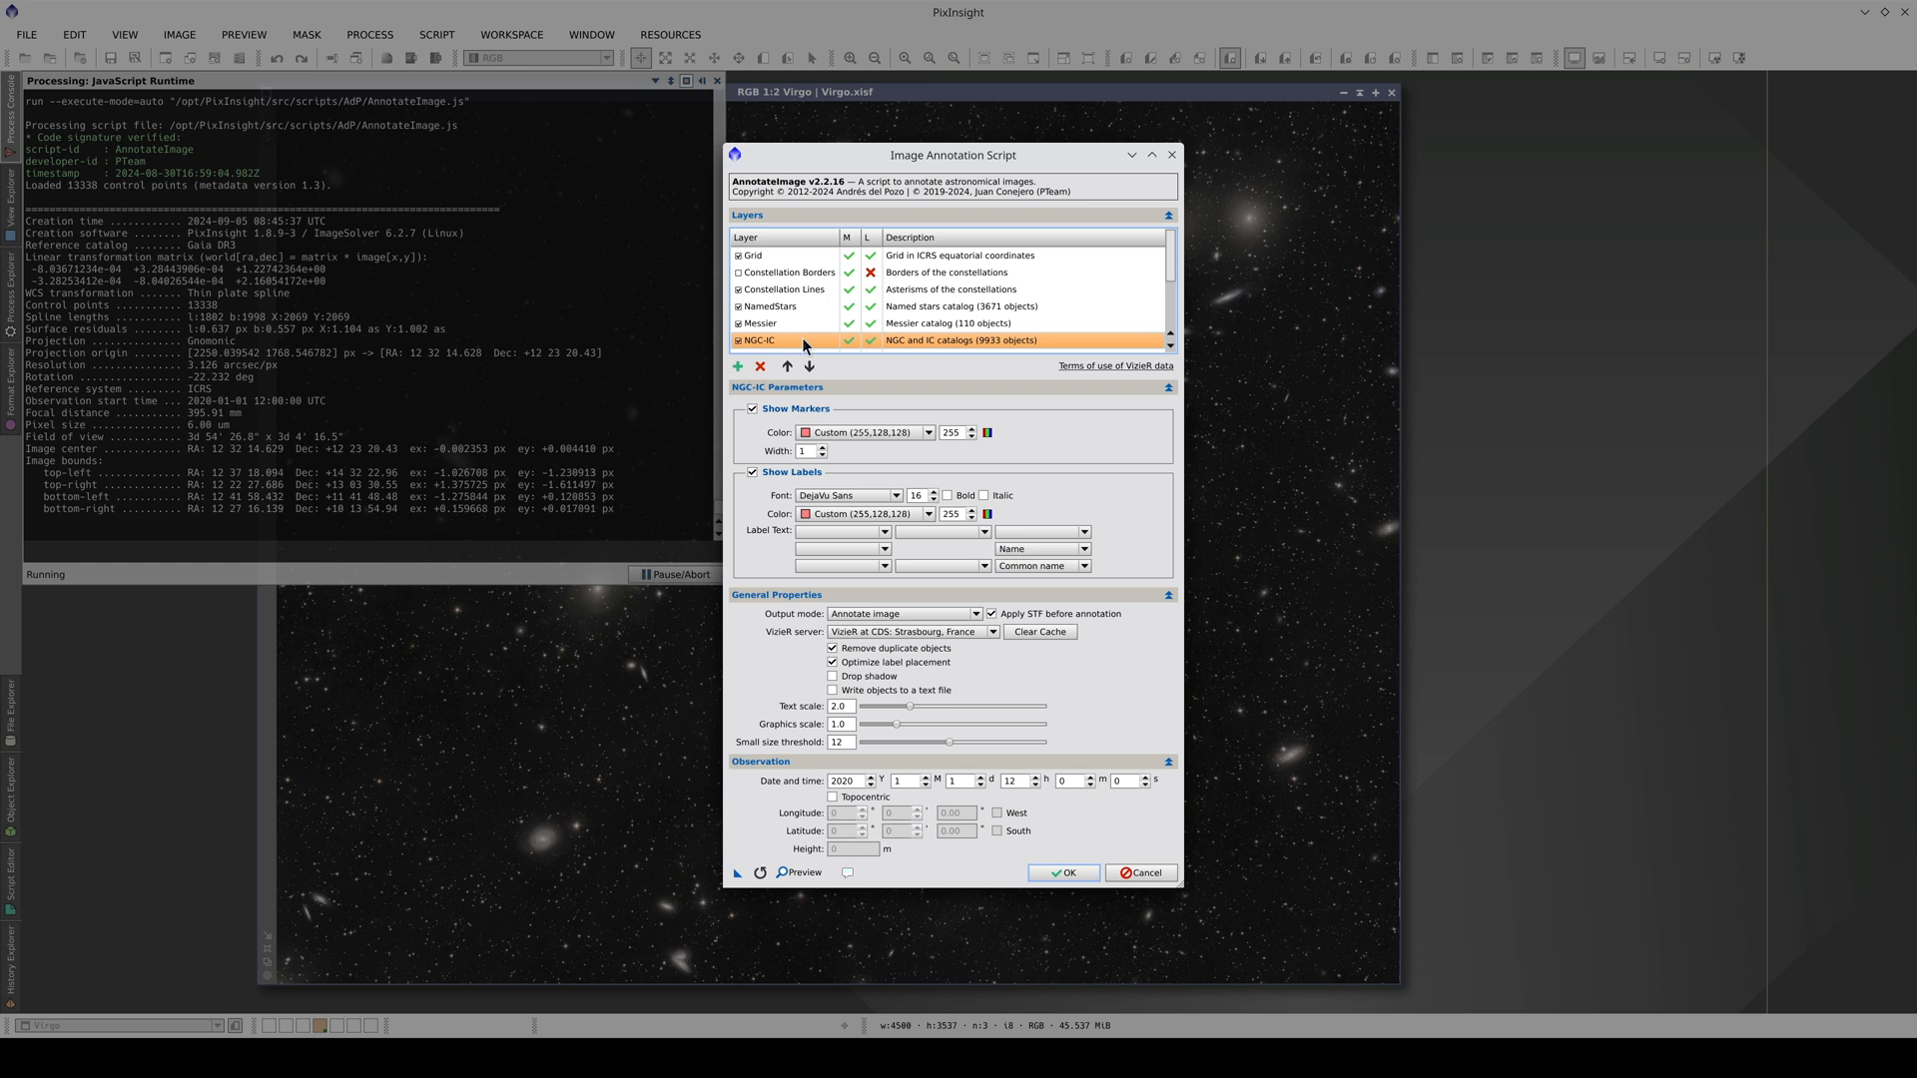
click(1063, 871)
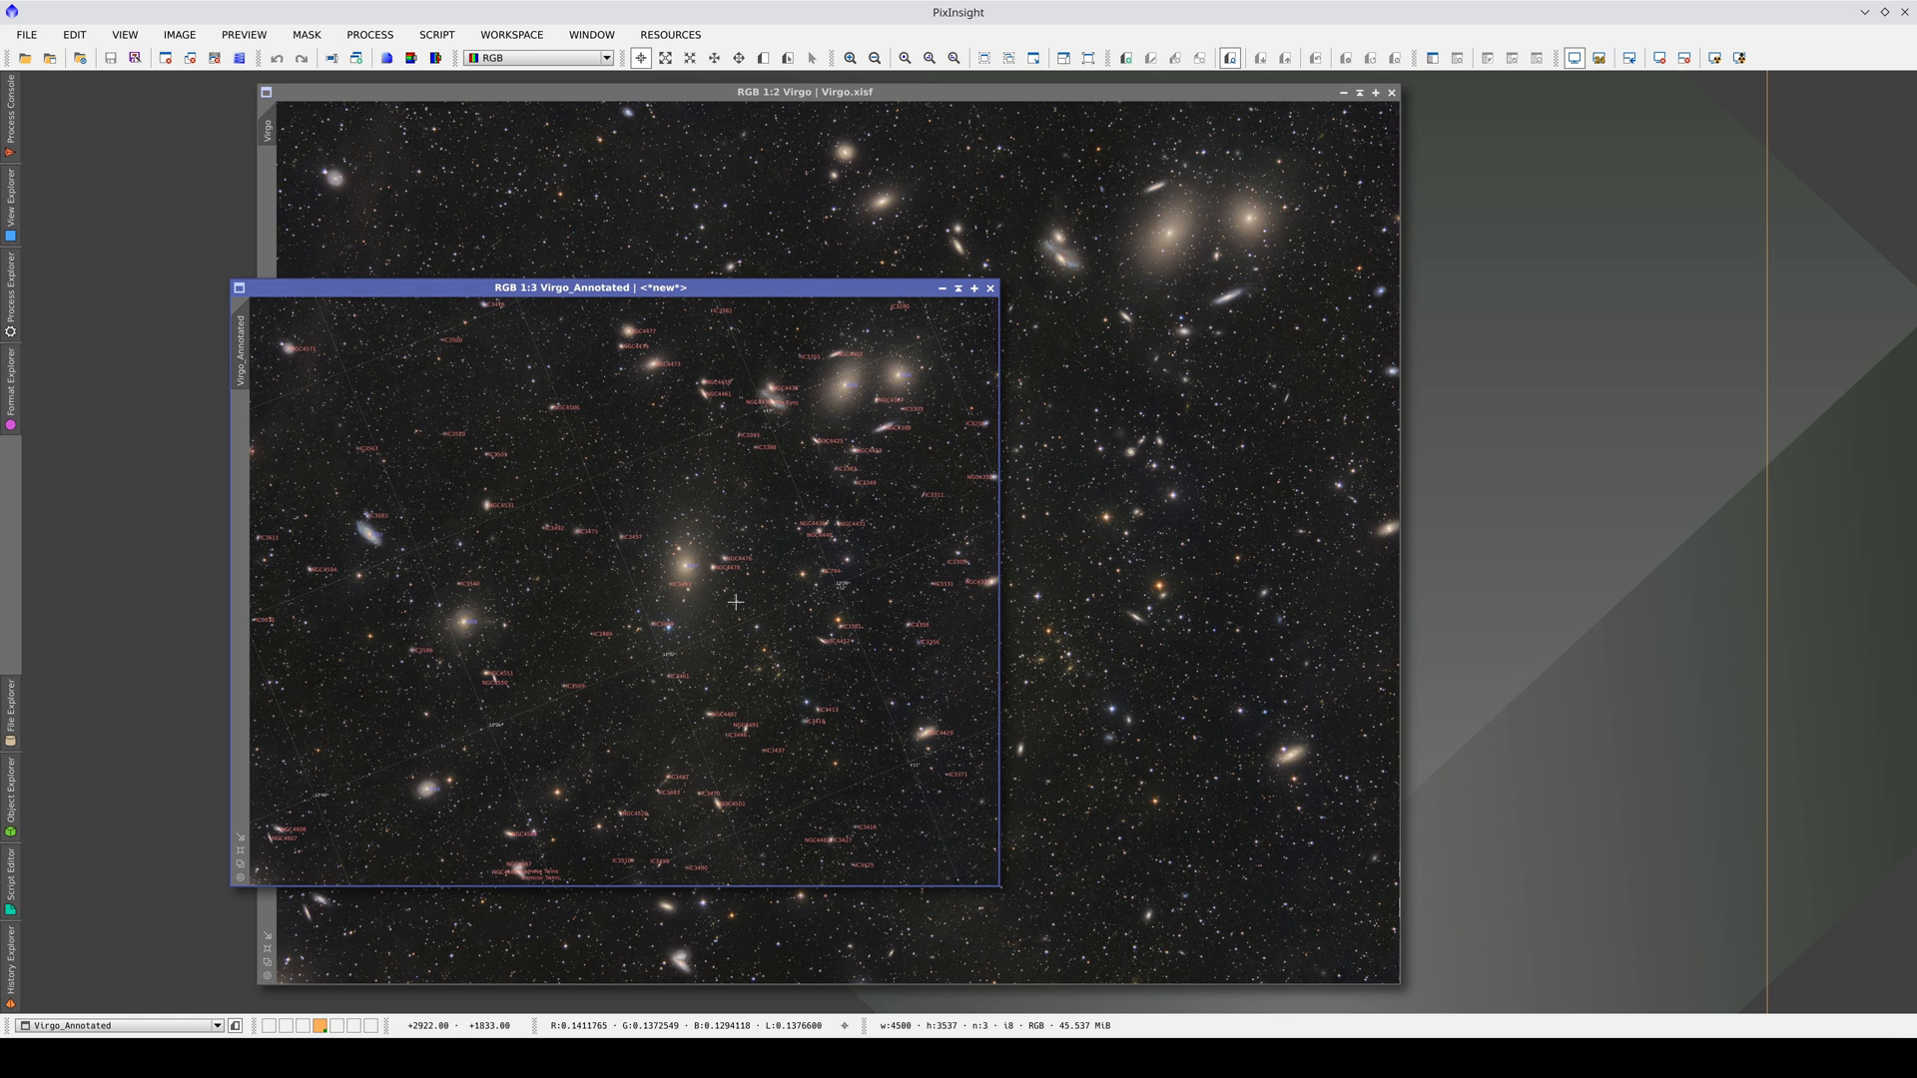
scroll(742, 603, up, 2)
mouse_move(605, 488)
mouse_down()
mouse_move(548, 583)
mouse_move(441, 690)
mouse_up()
mouse_move(942, 394)
mouse_down()
mouse_move(596, 653)
mouse_move(543, 766)
mouse_up()
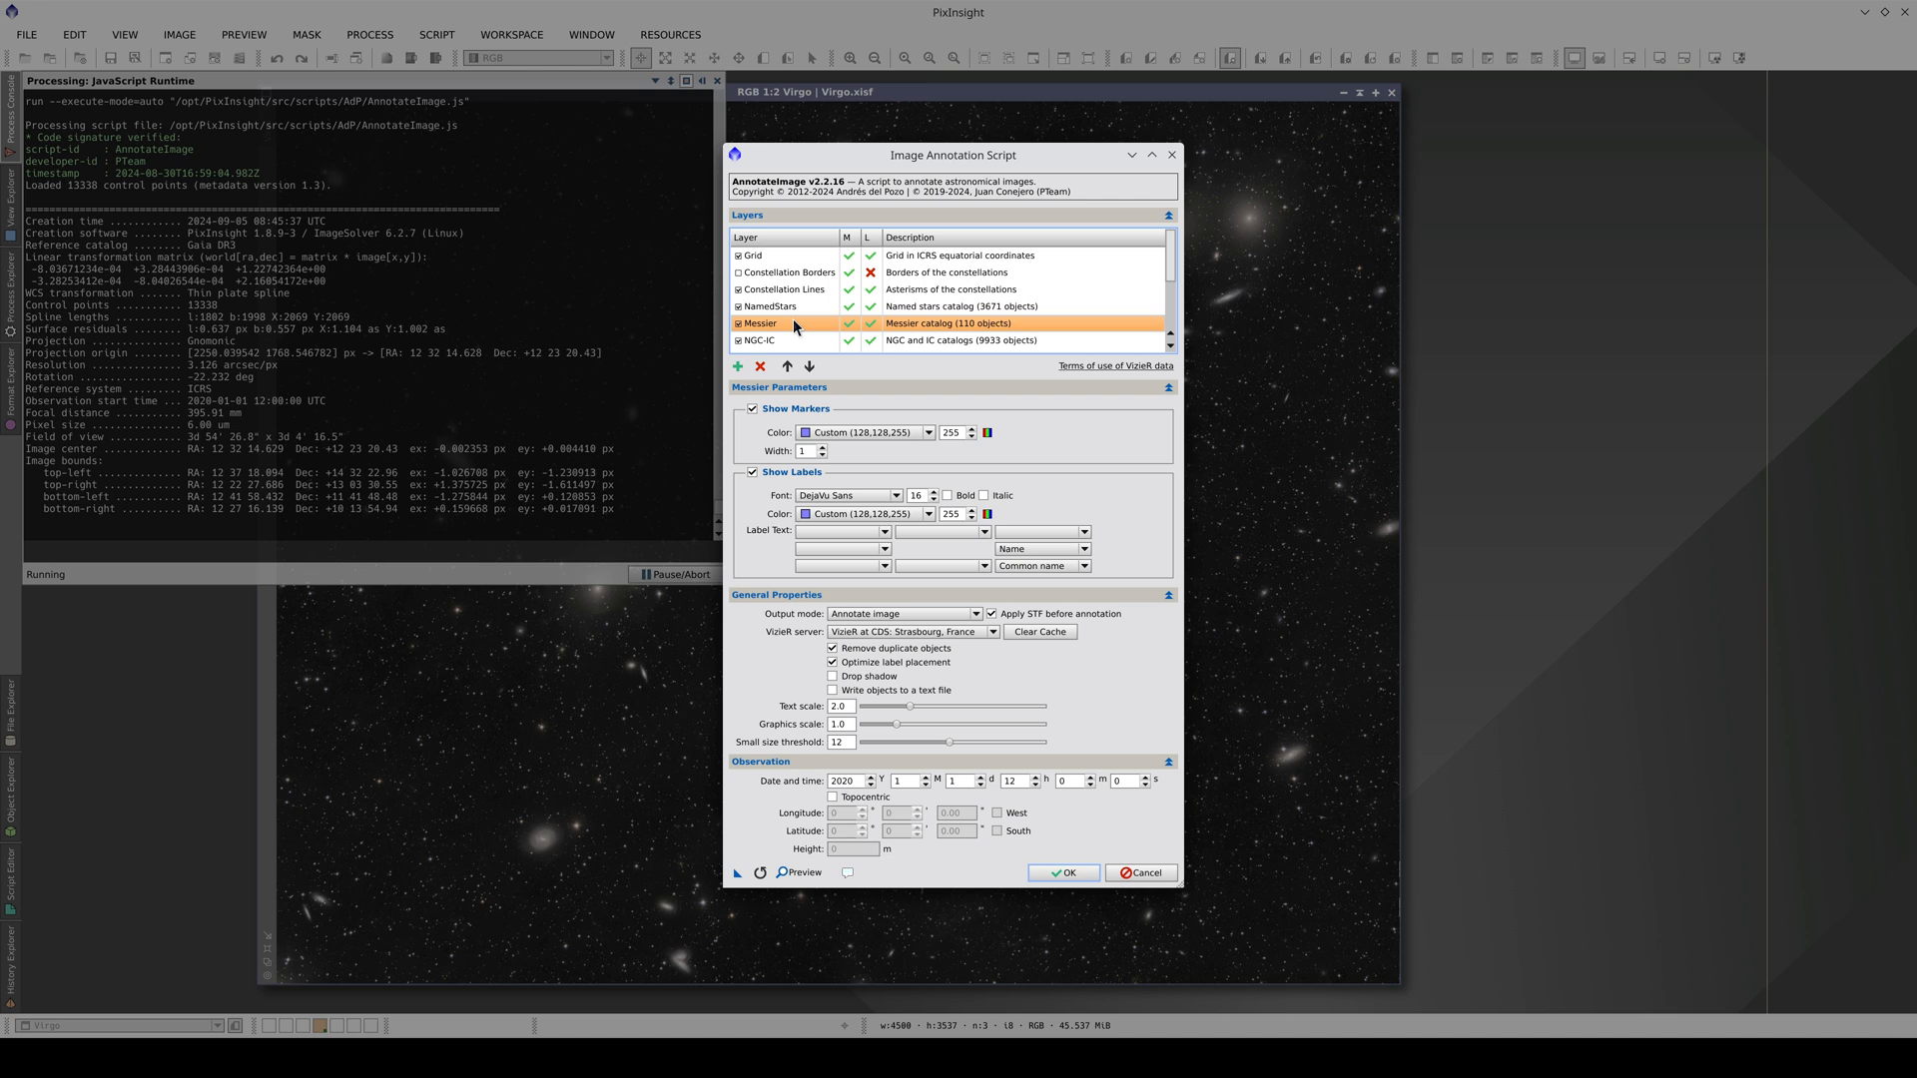
- Set the Messier layer's marker and label colours to Lime
click(863, 433)
scroll(874, 506, up, 5)
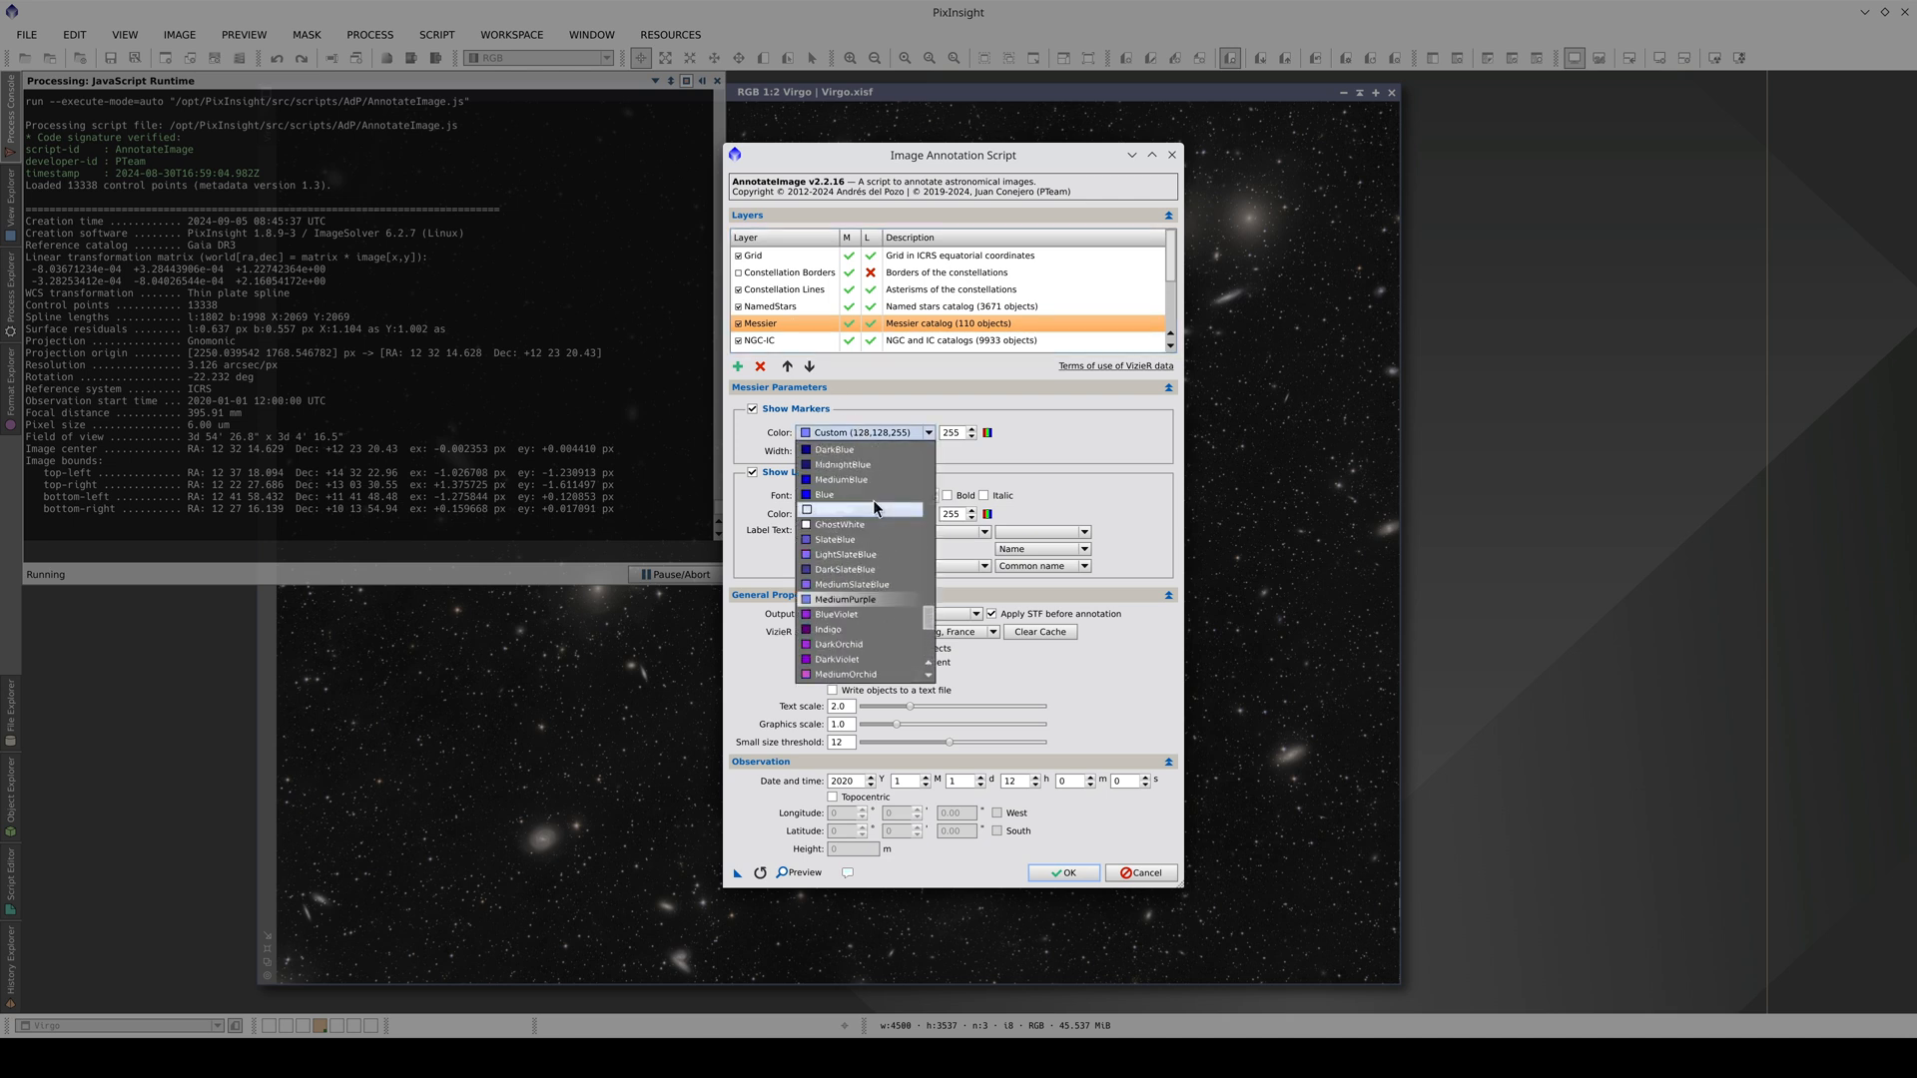
scroll(874, 507, up, 5)
scroll(874, 507, up, 5)
scroll(873, 506, up, 5)
scroll(874, 507, up, 2)
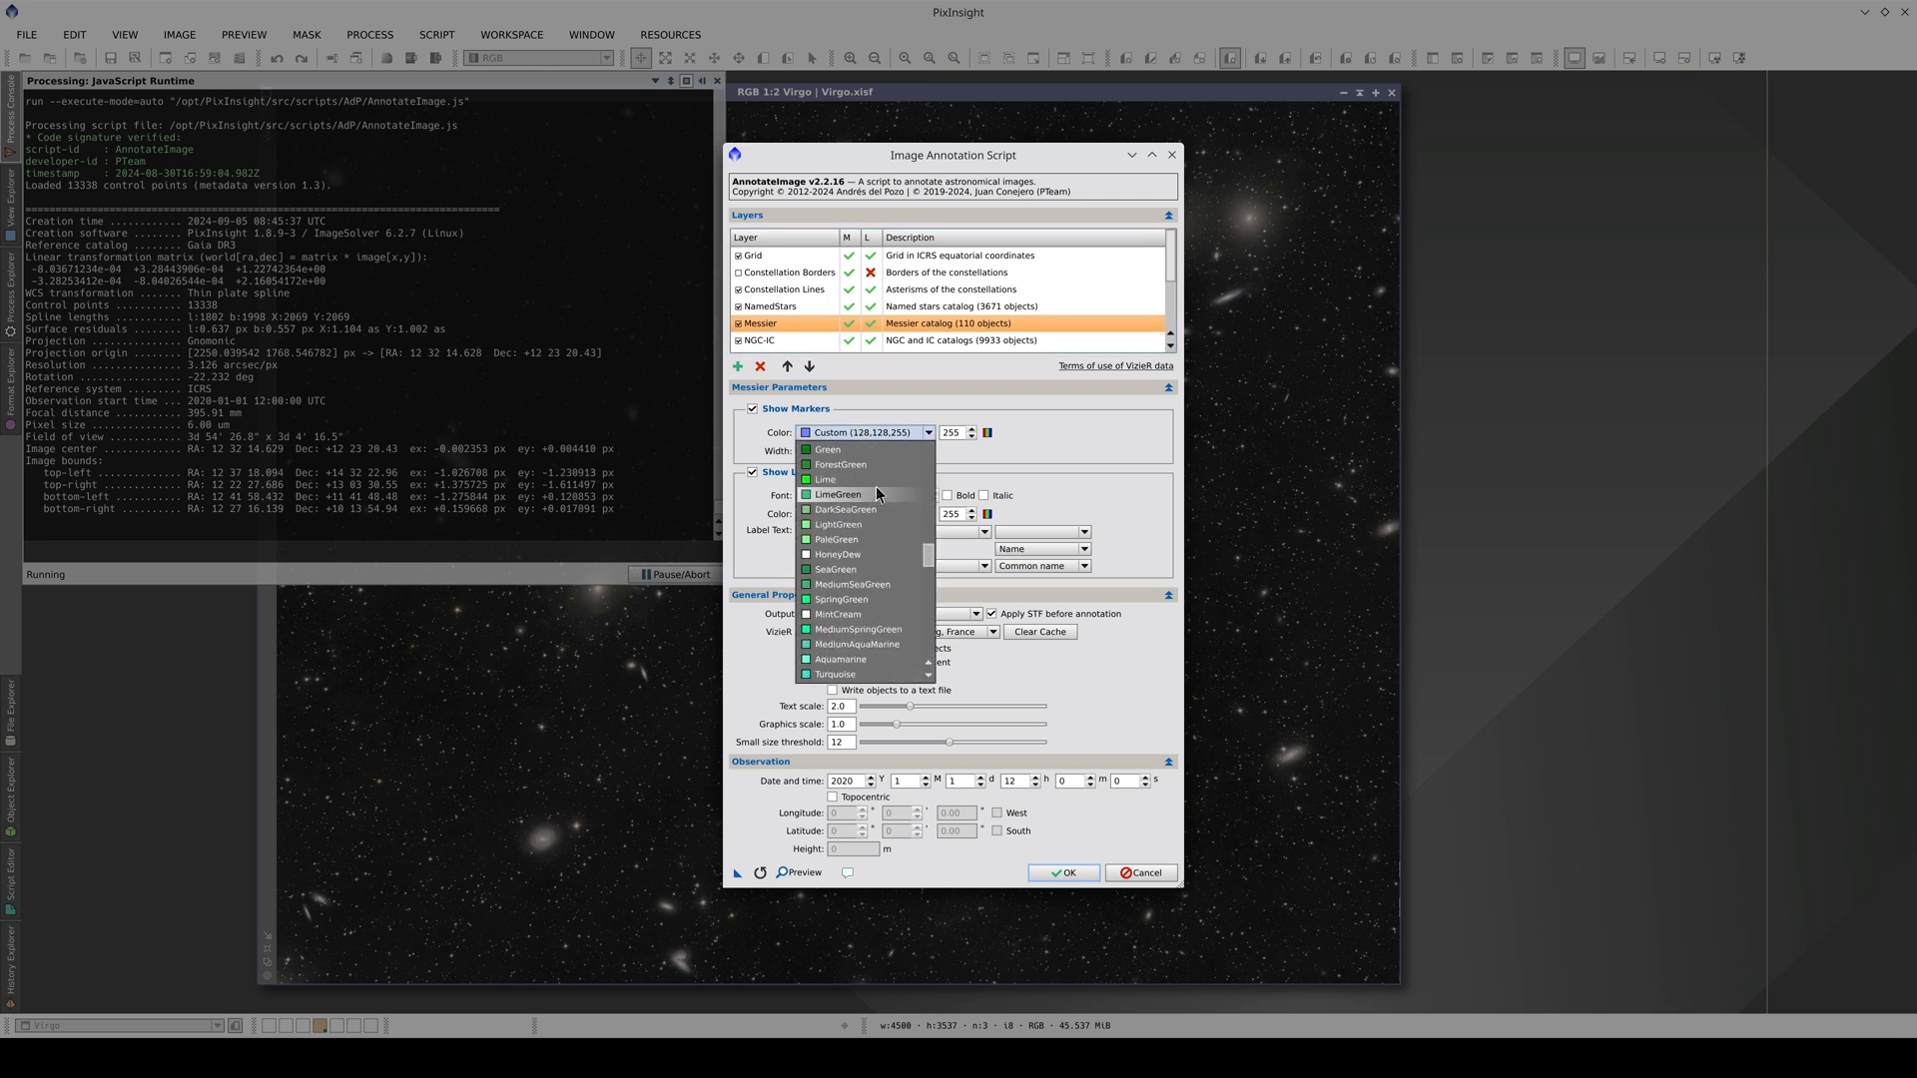
click(874, 506)
click(878, 512)
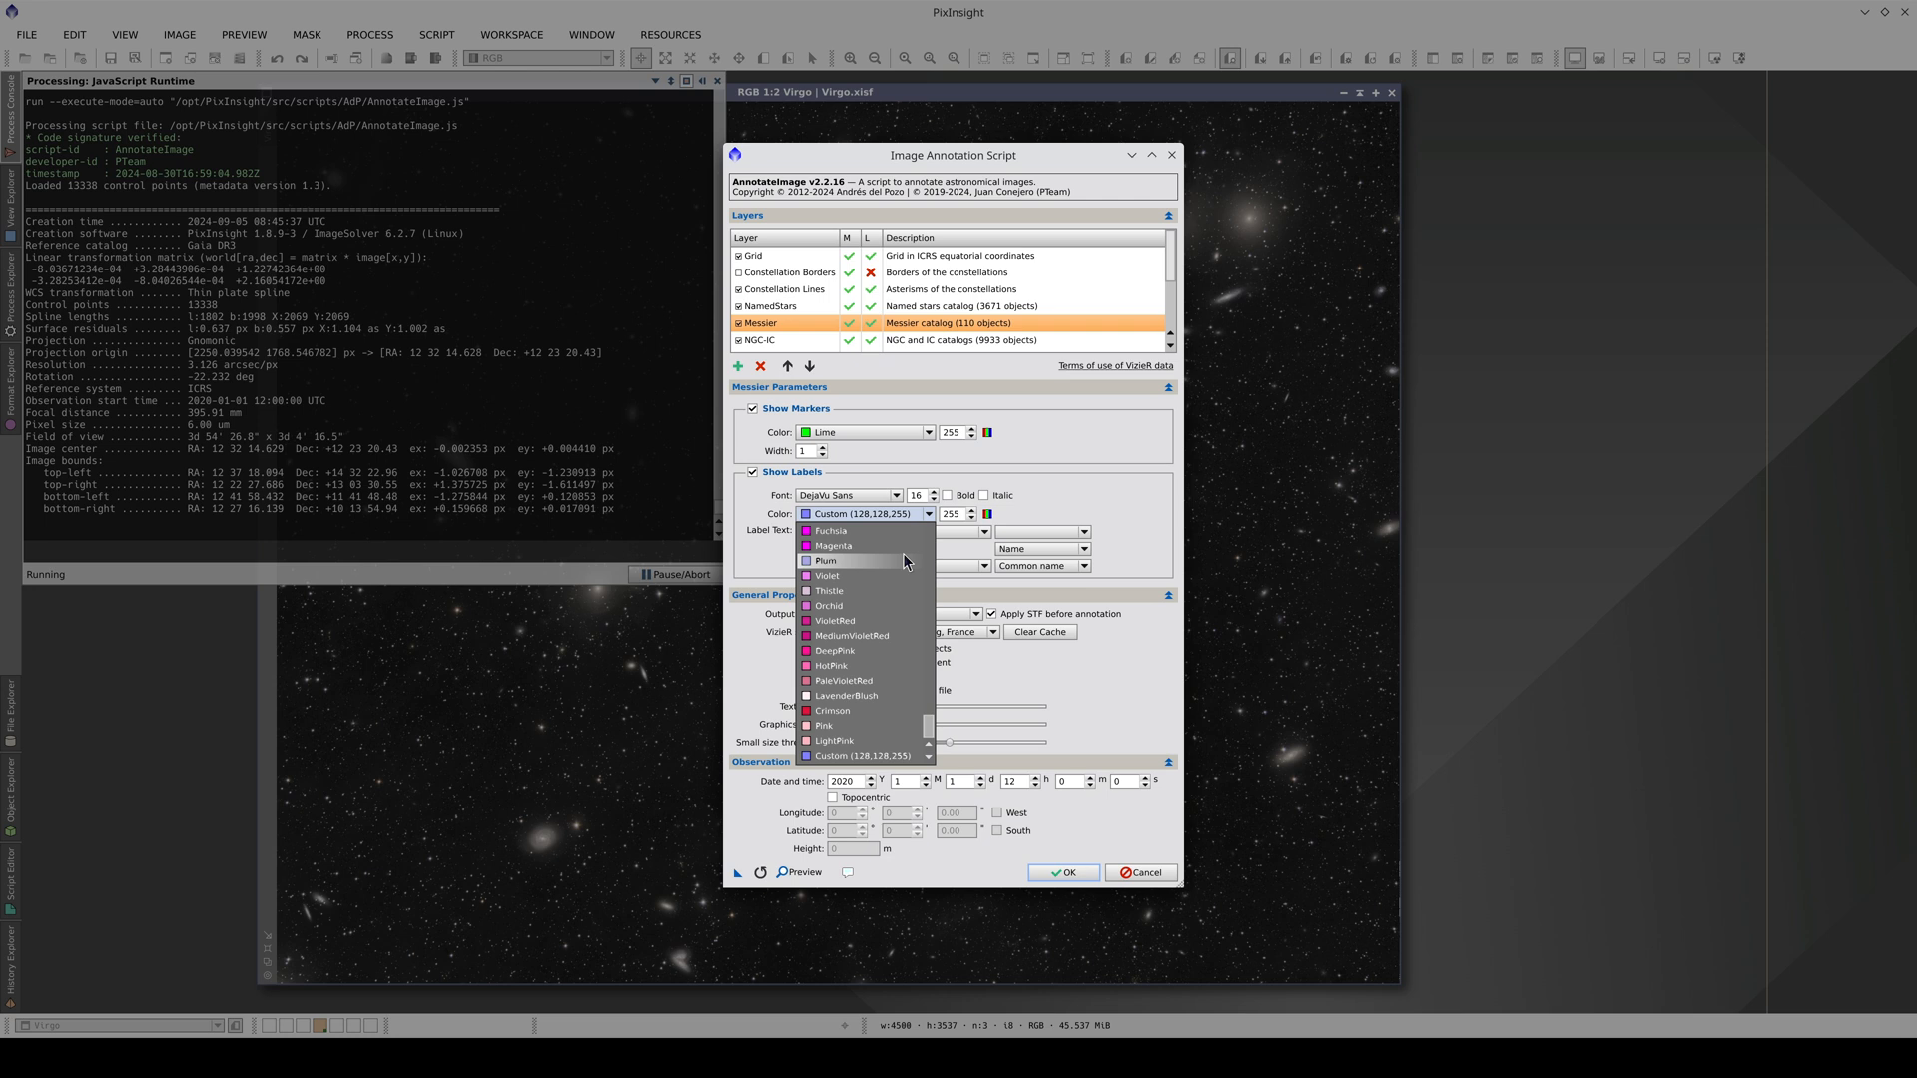
scroll(906, 562, up, 5)
scroll(905, 562, up, 5)
scroll(907, 562, up, 3)
click(905, 561)
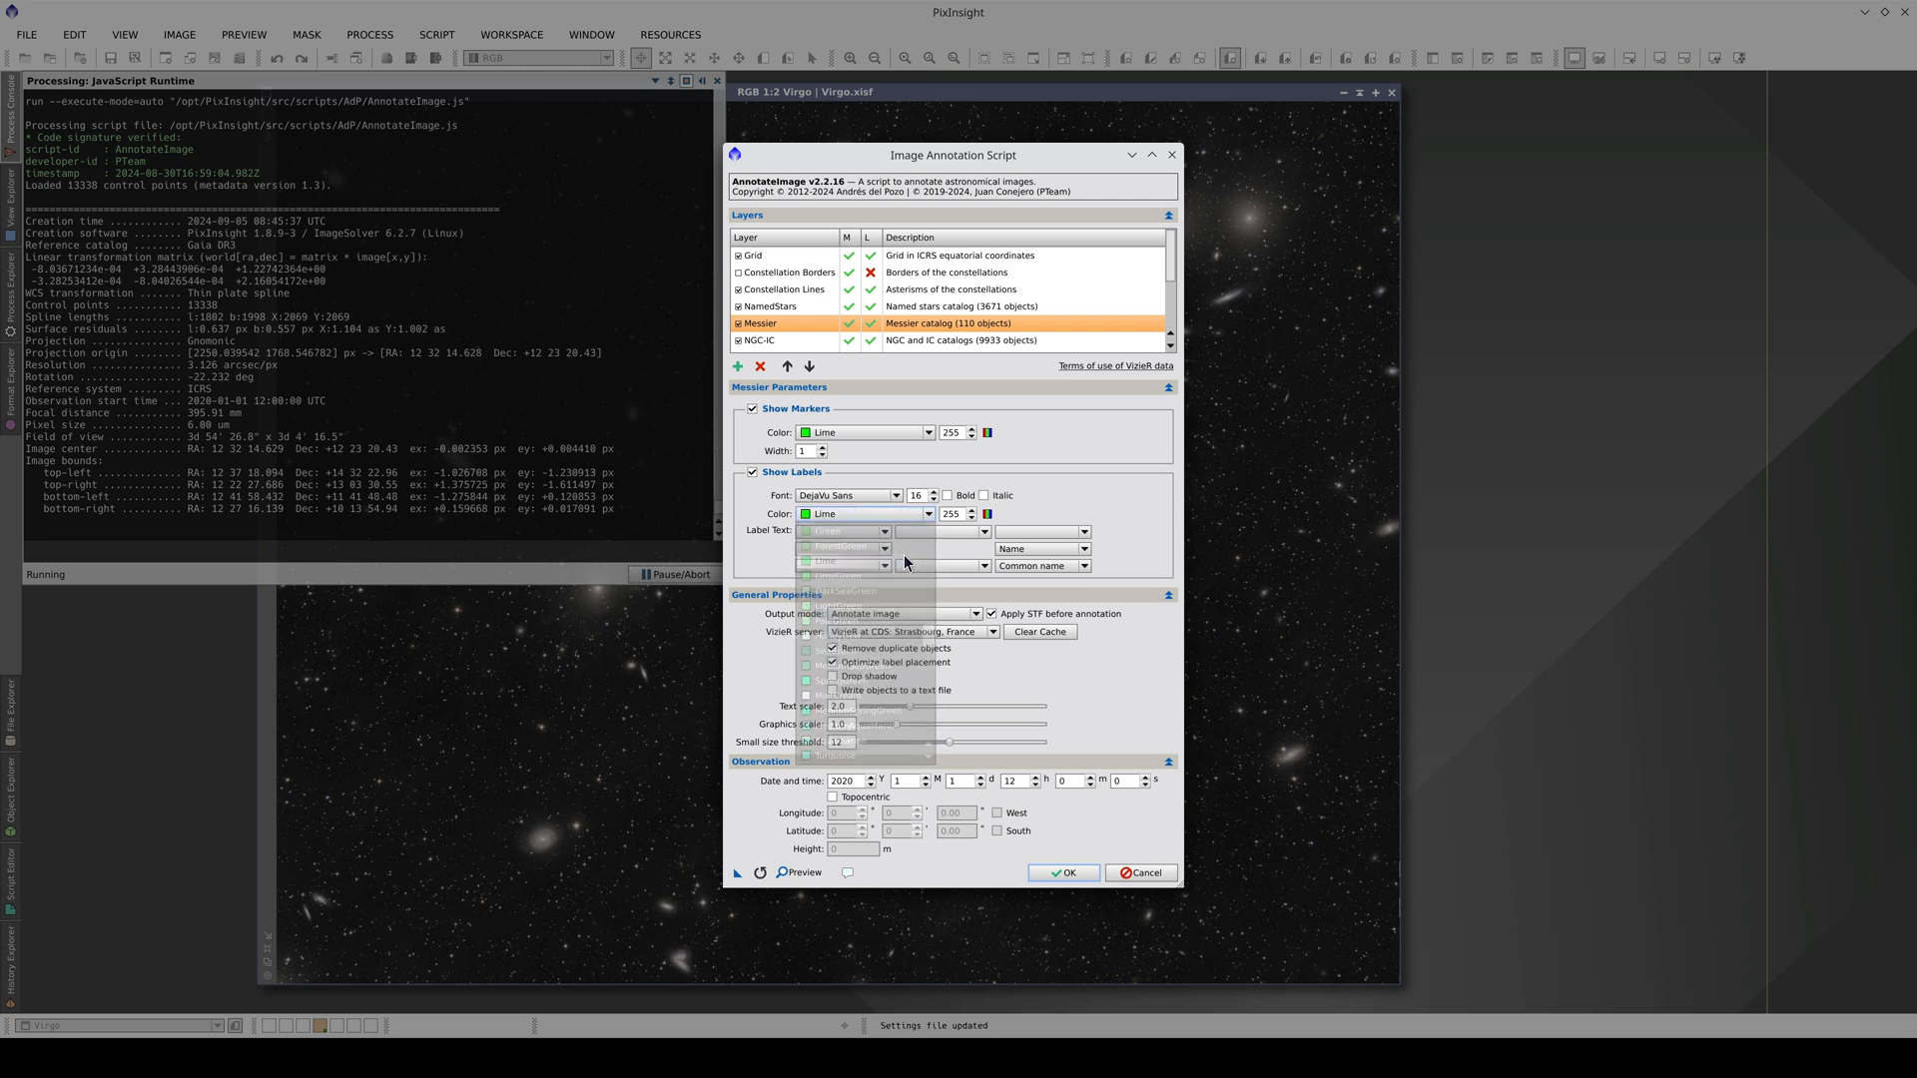
- Give Messier marker width 5 and font size 24, then run the annotation
double_click(821, 451)
text(5)
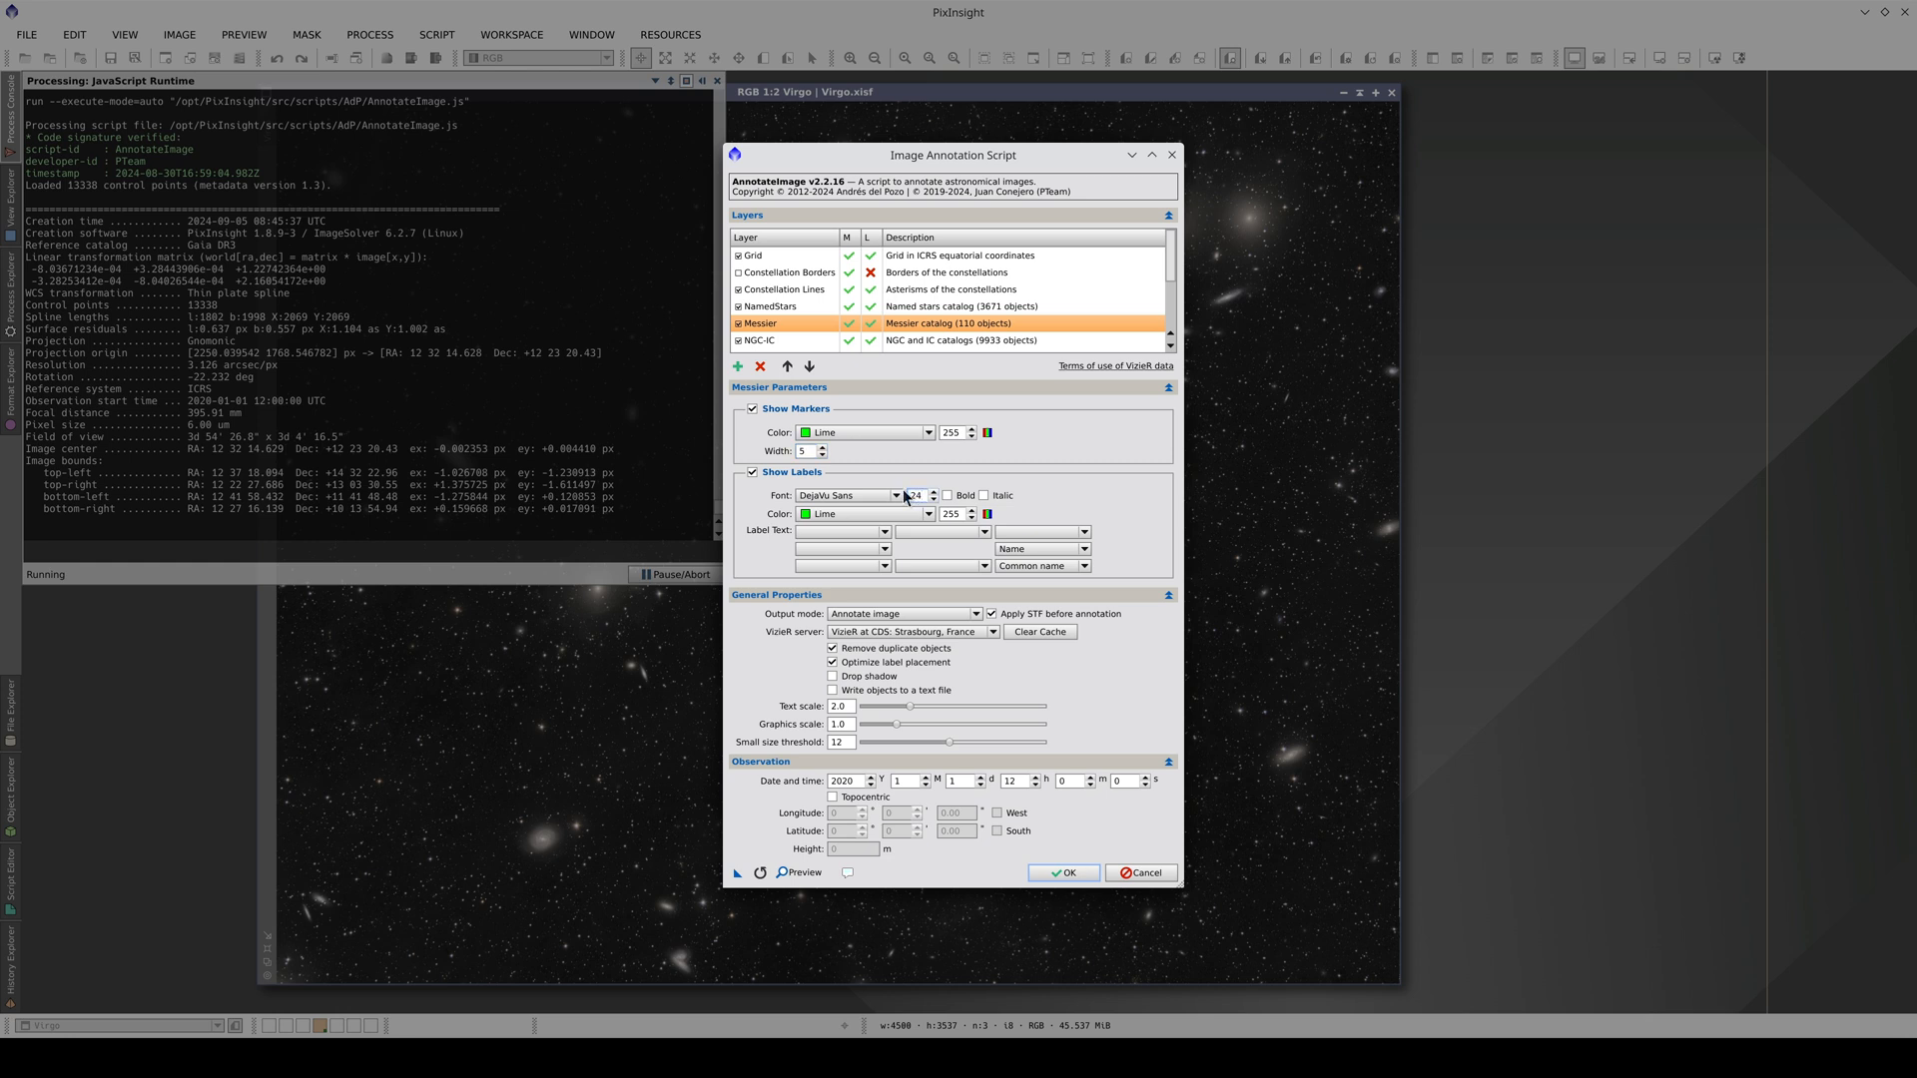
click(1084, 876)
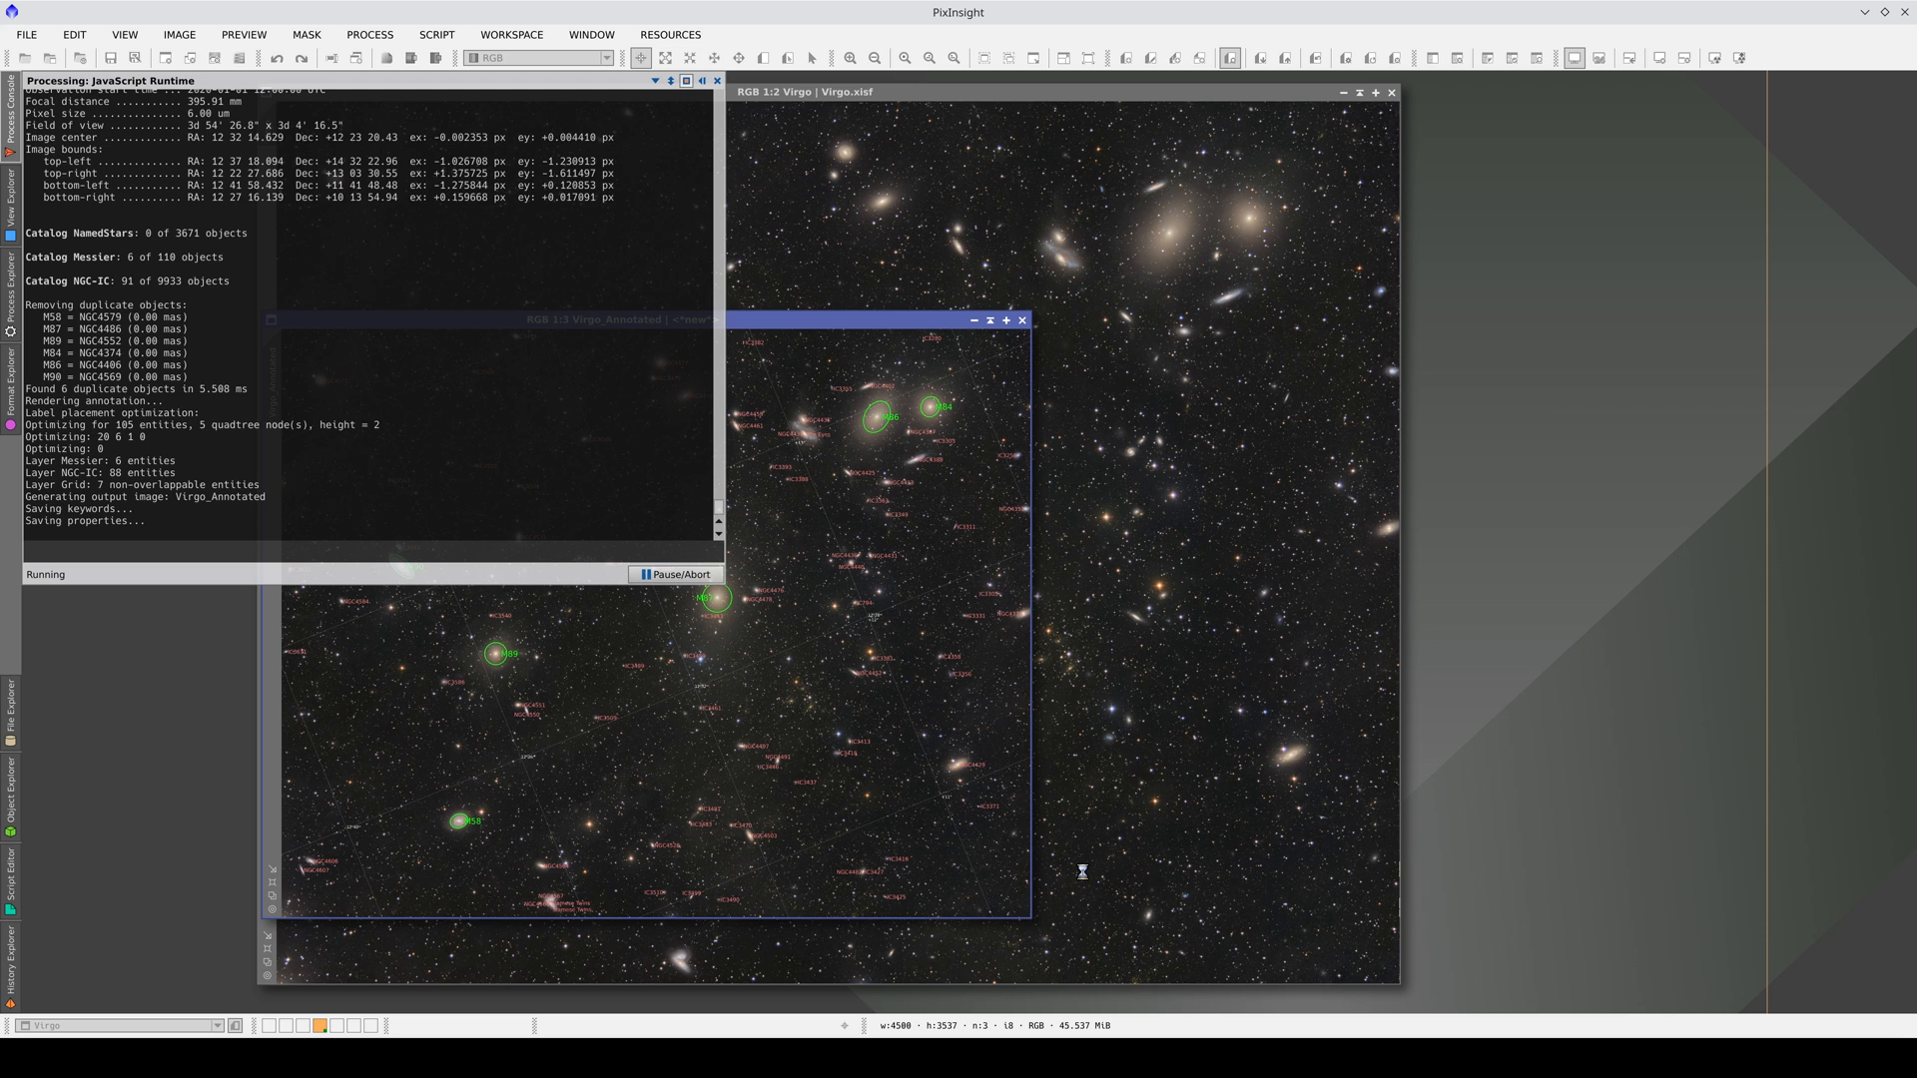
- Inspect the maximized Virgo_Annotated copy, then switch back to the original Virgo image
click(1009, 326)
scroll(628, 734, up, 1)
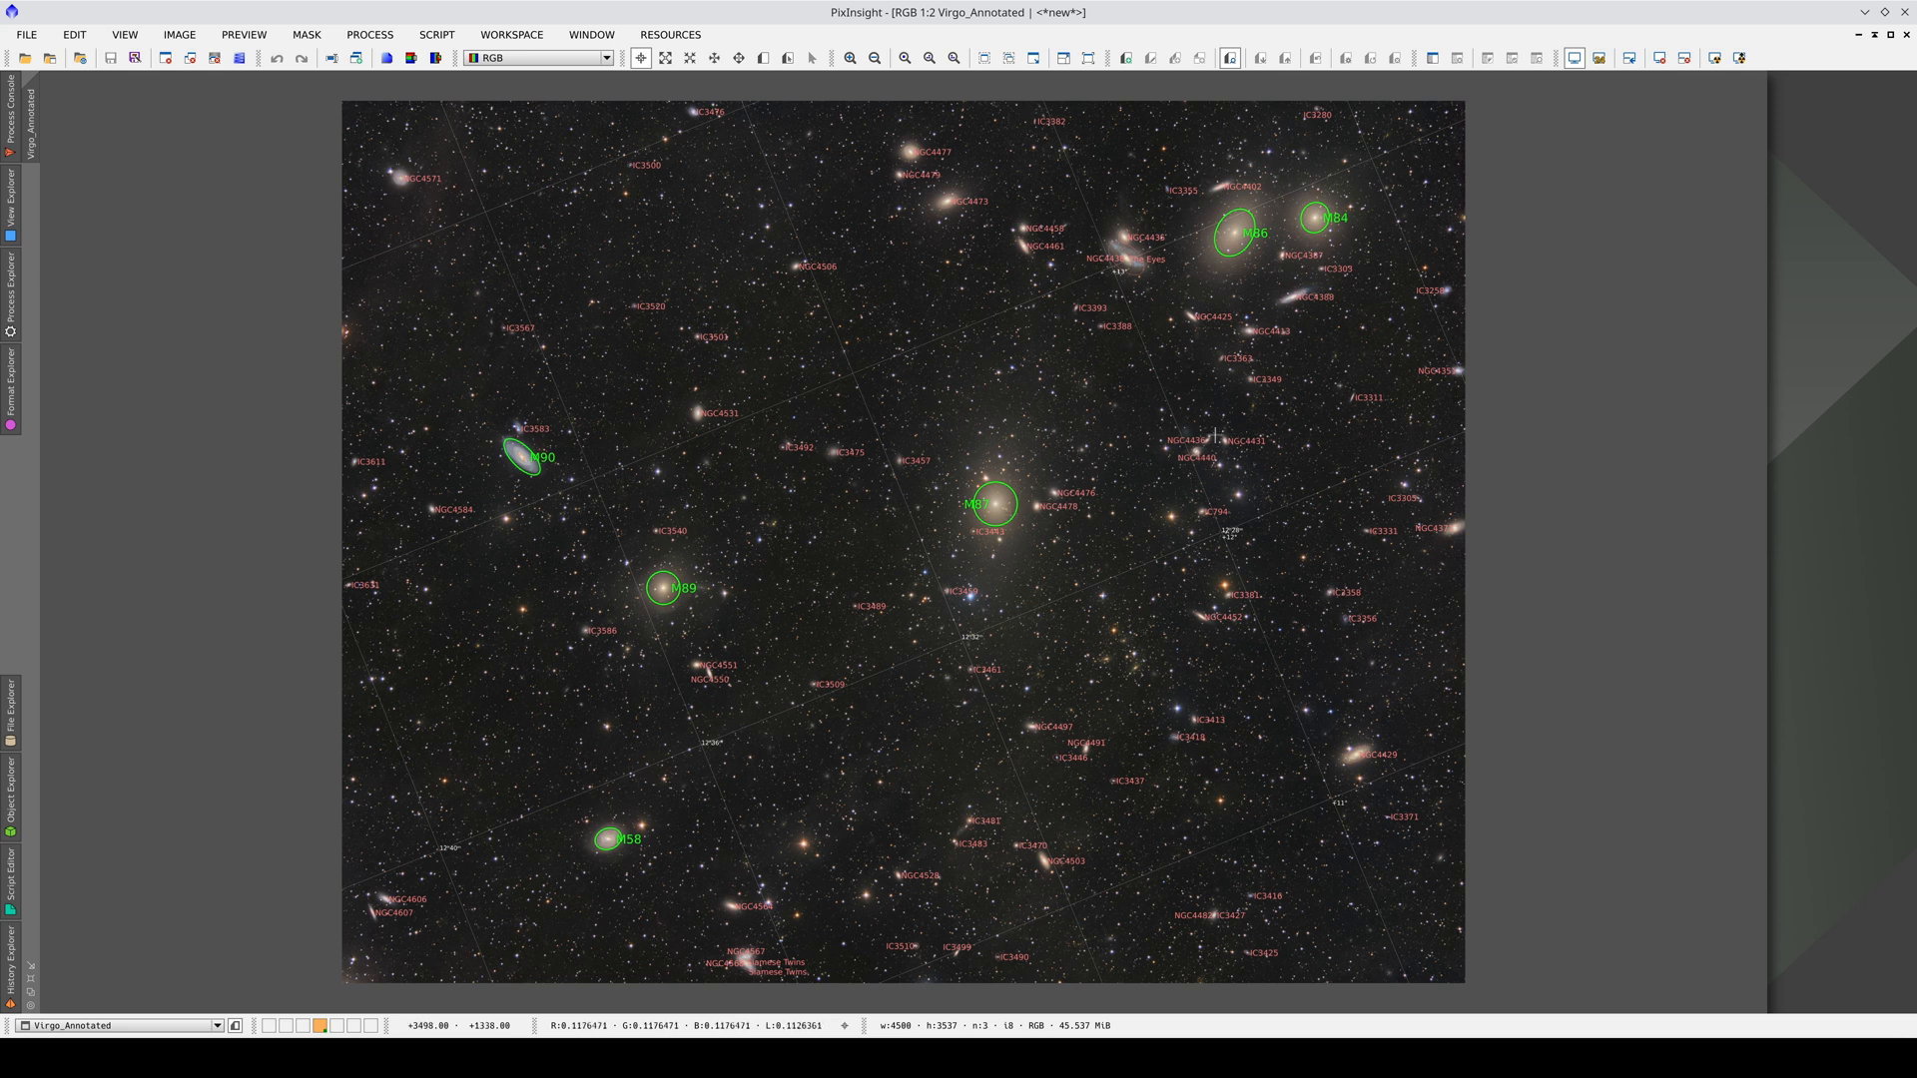
key(ctrl+Tab)
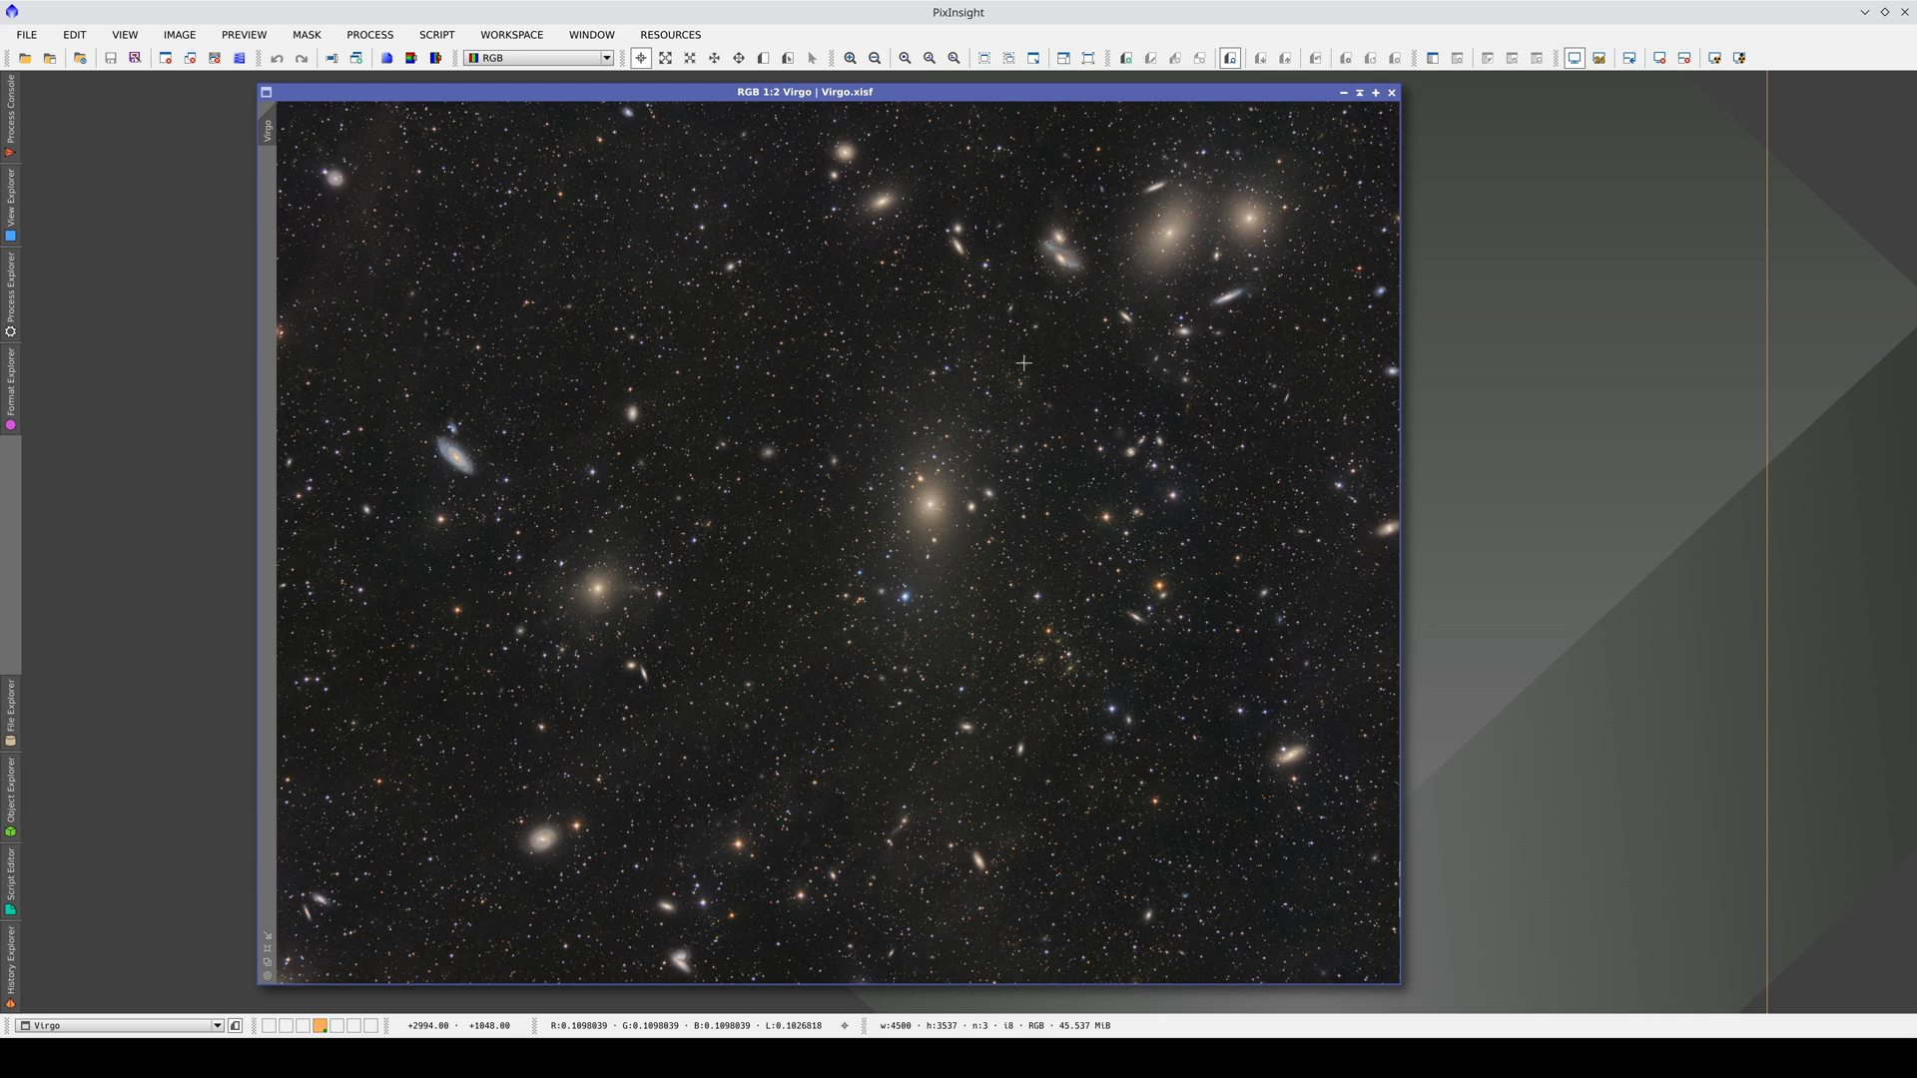
- Launch AnnotateImage from Scripts > Render and add a Milliquas quasar layer
click(9, 296)
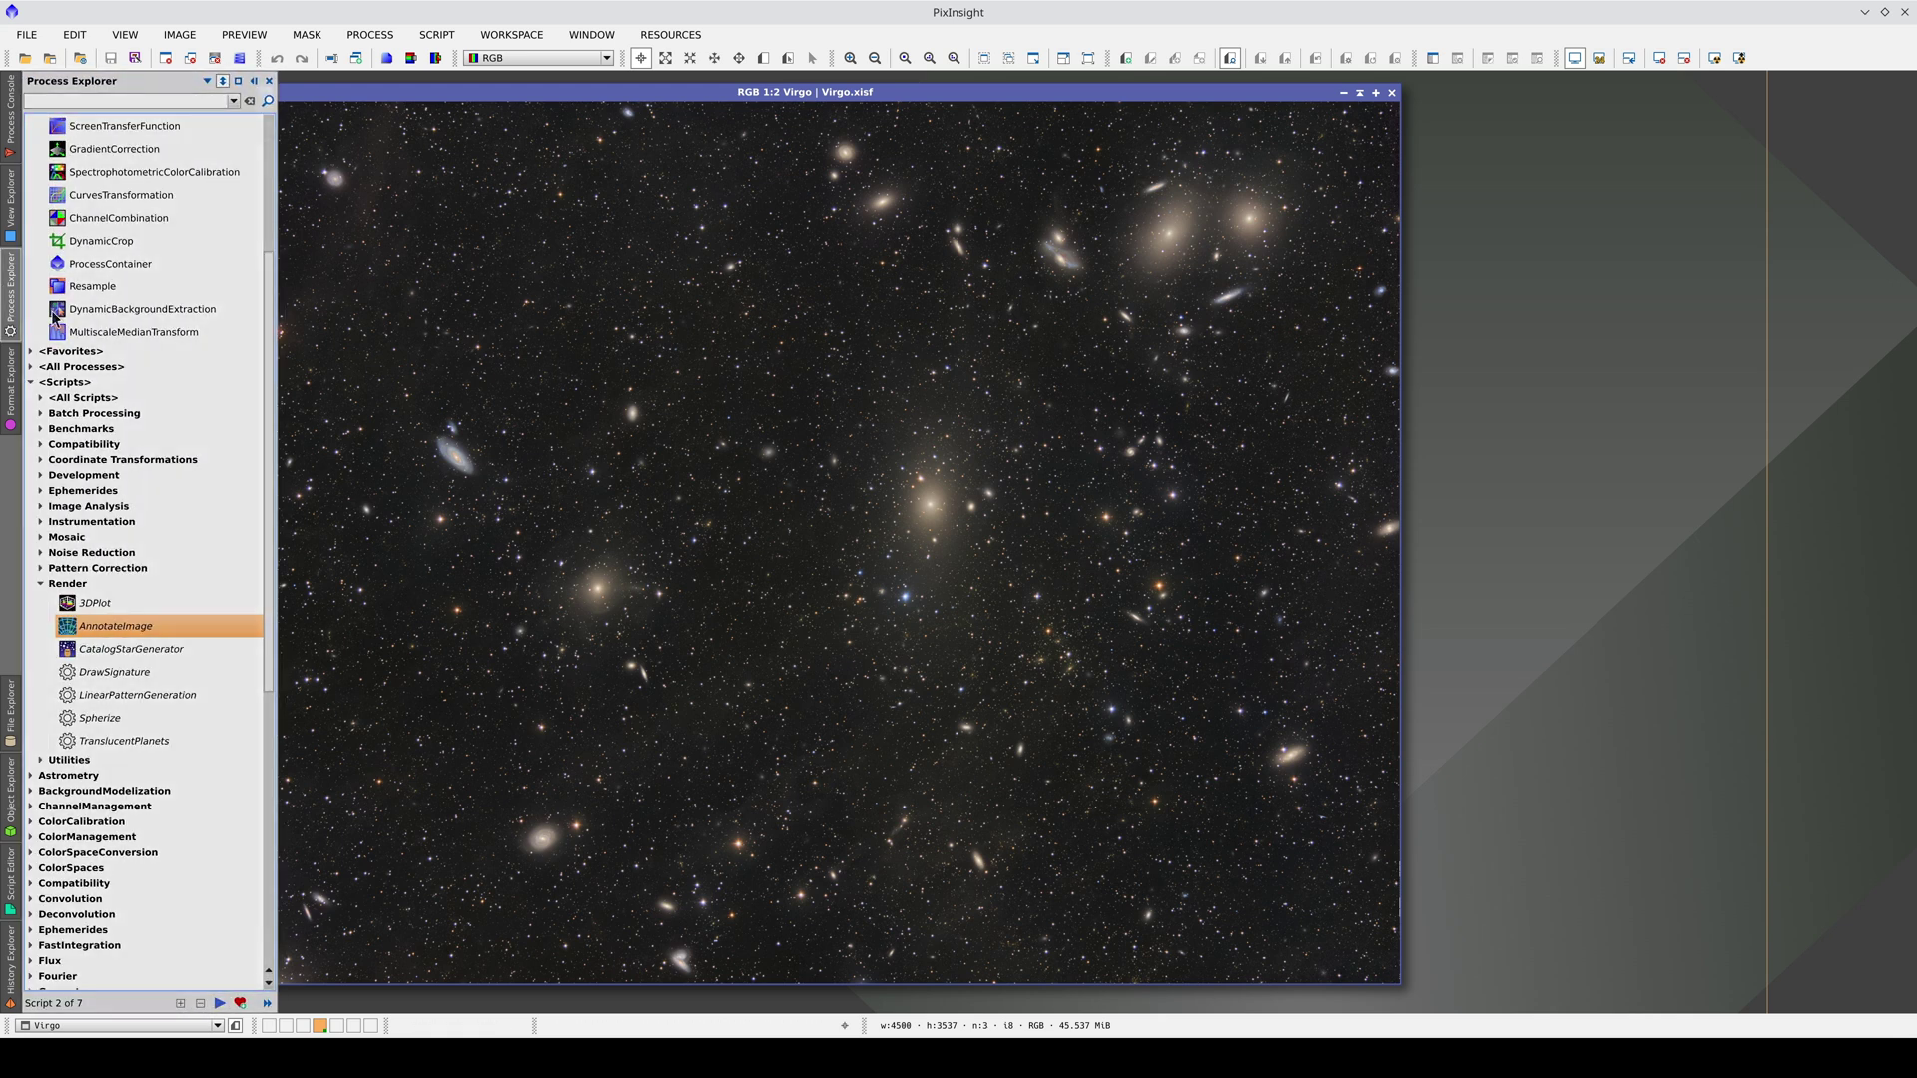
double_click(125, 628)
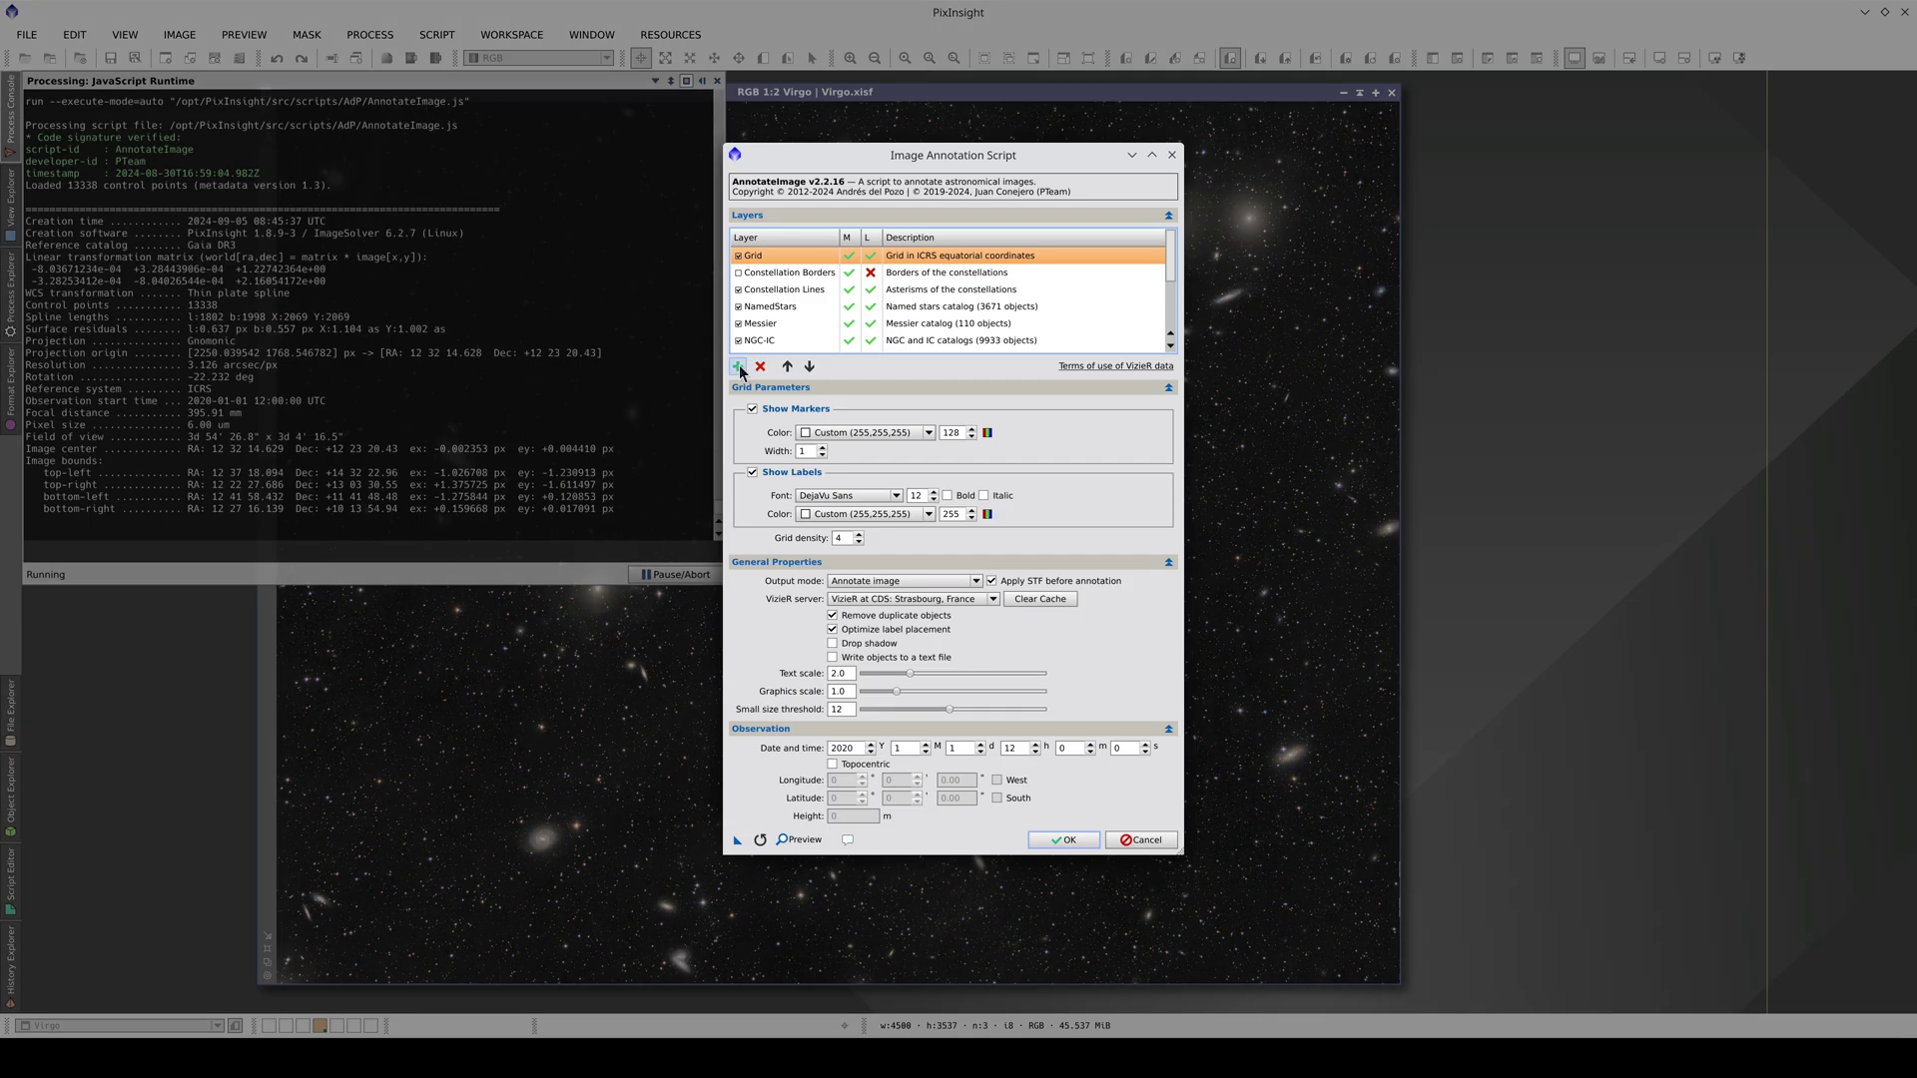
click(738, 366)
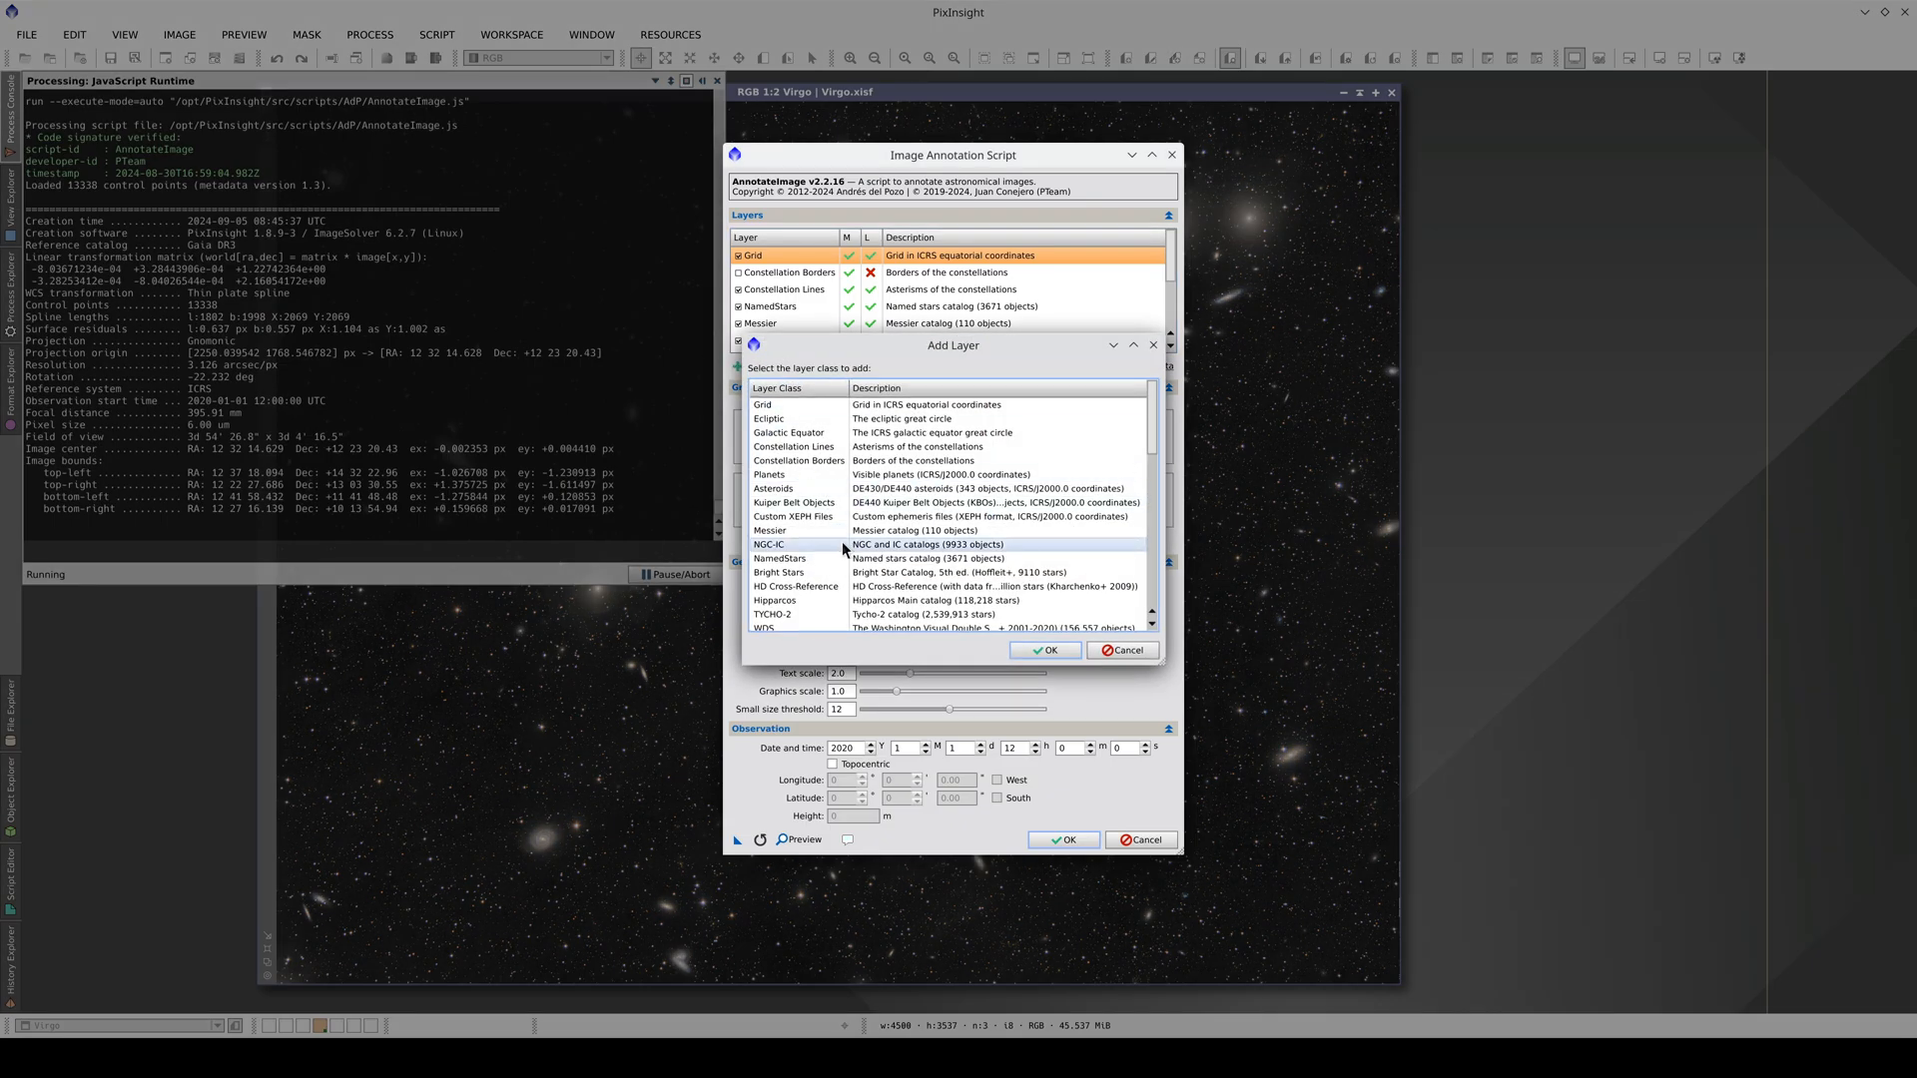
scroll(842, 541, down, 2)
click(813, 570)
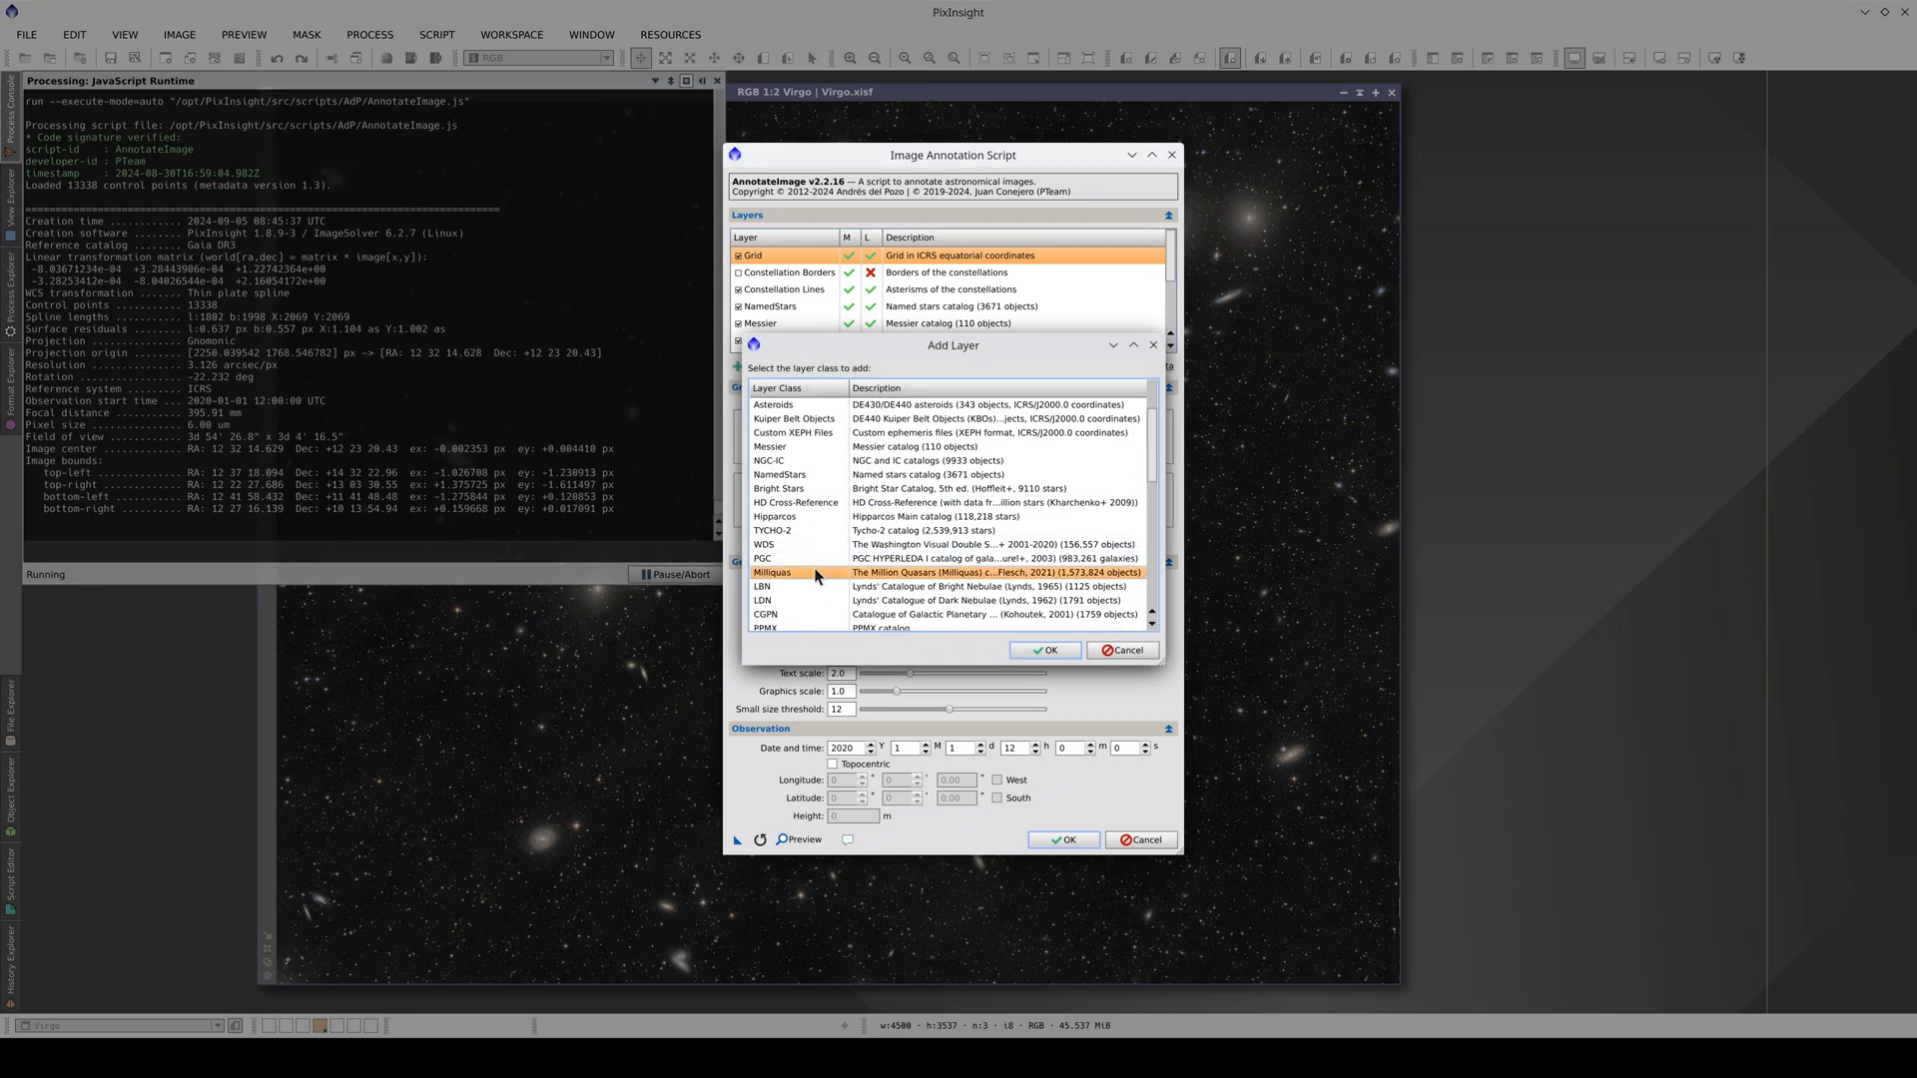
click(1067, 650)
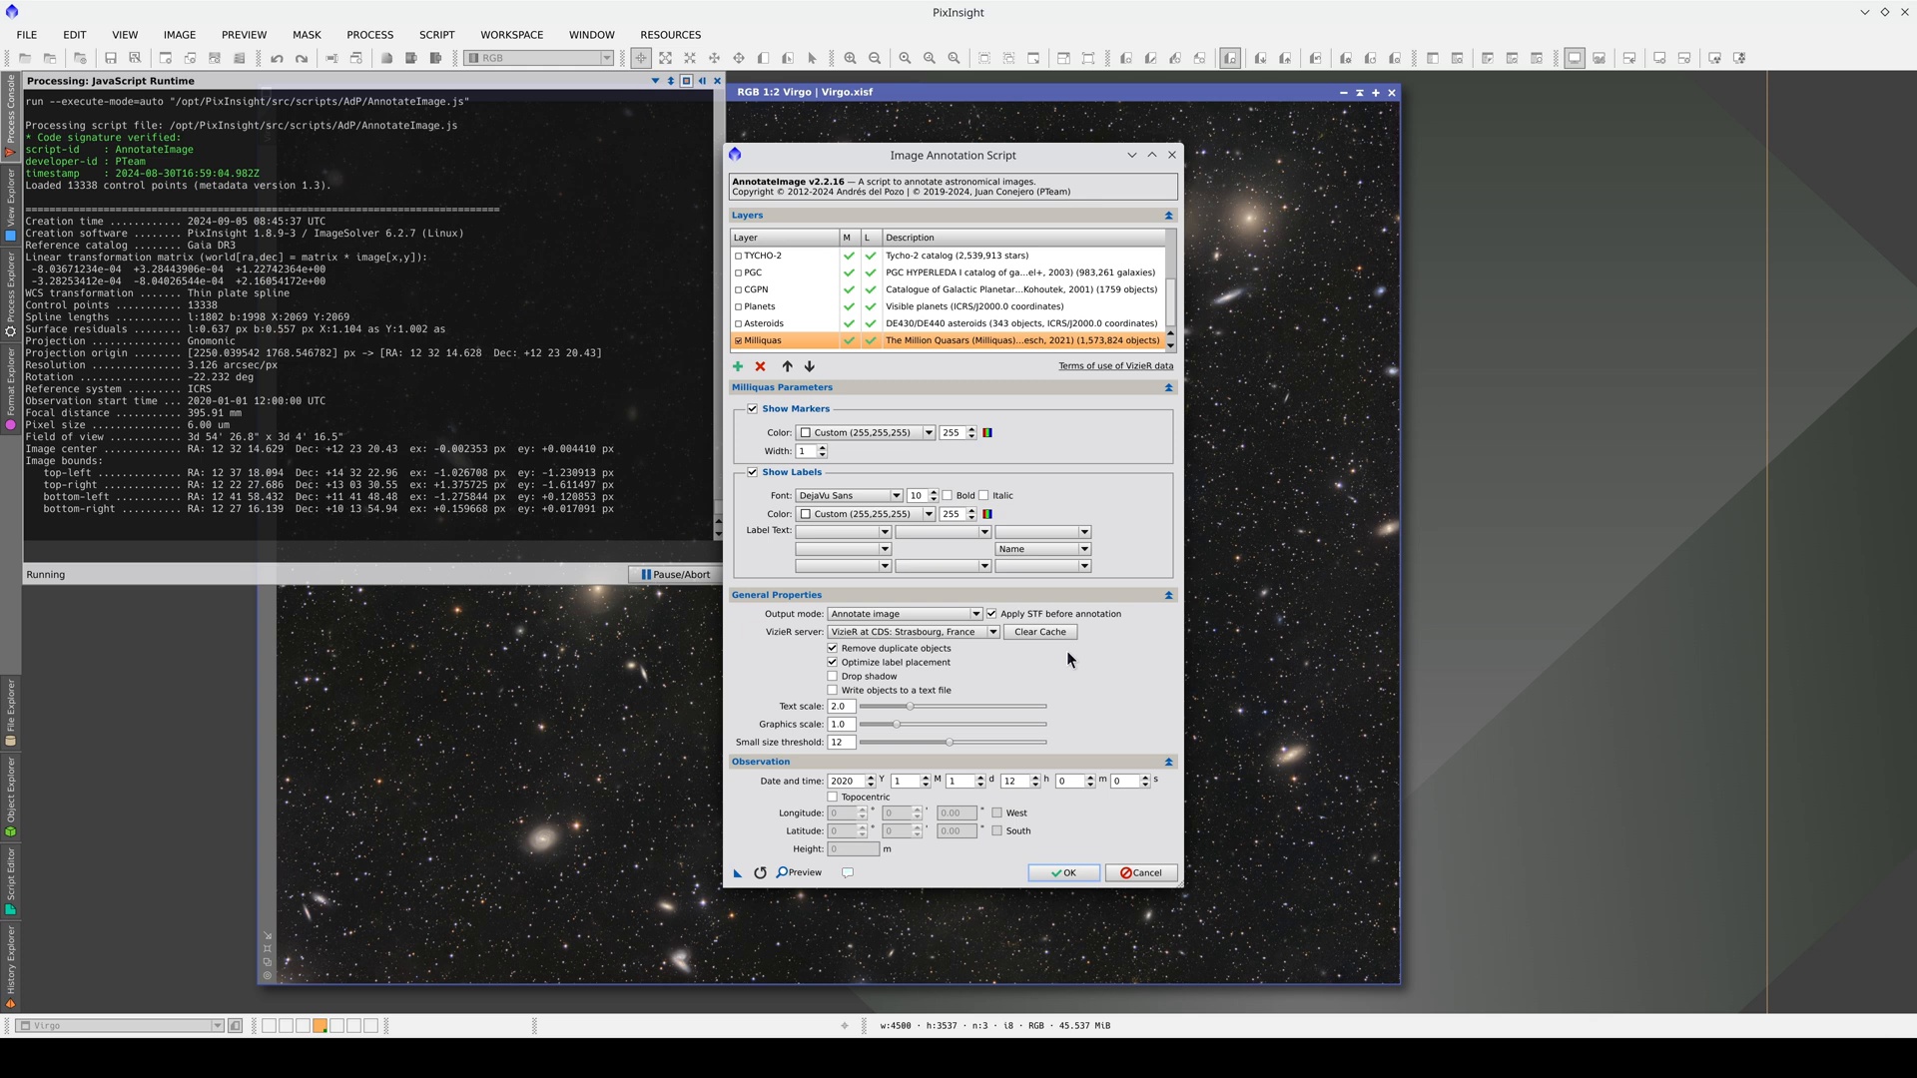
- Run the annotation and look over the crowded Milliquas quasar names
click(1062, 875)
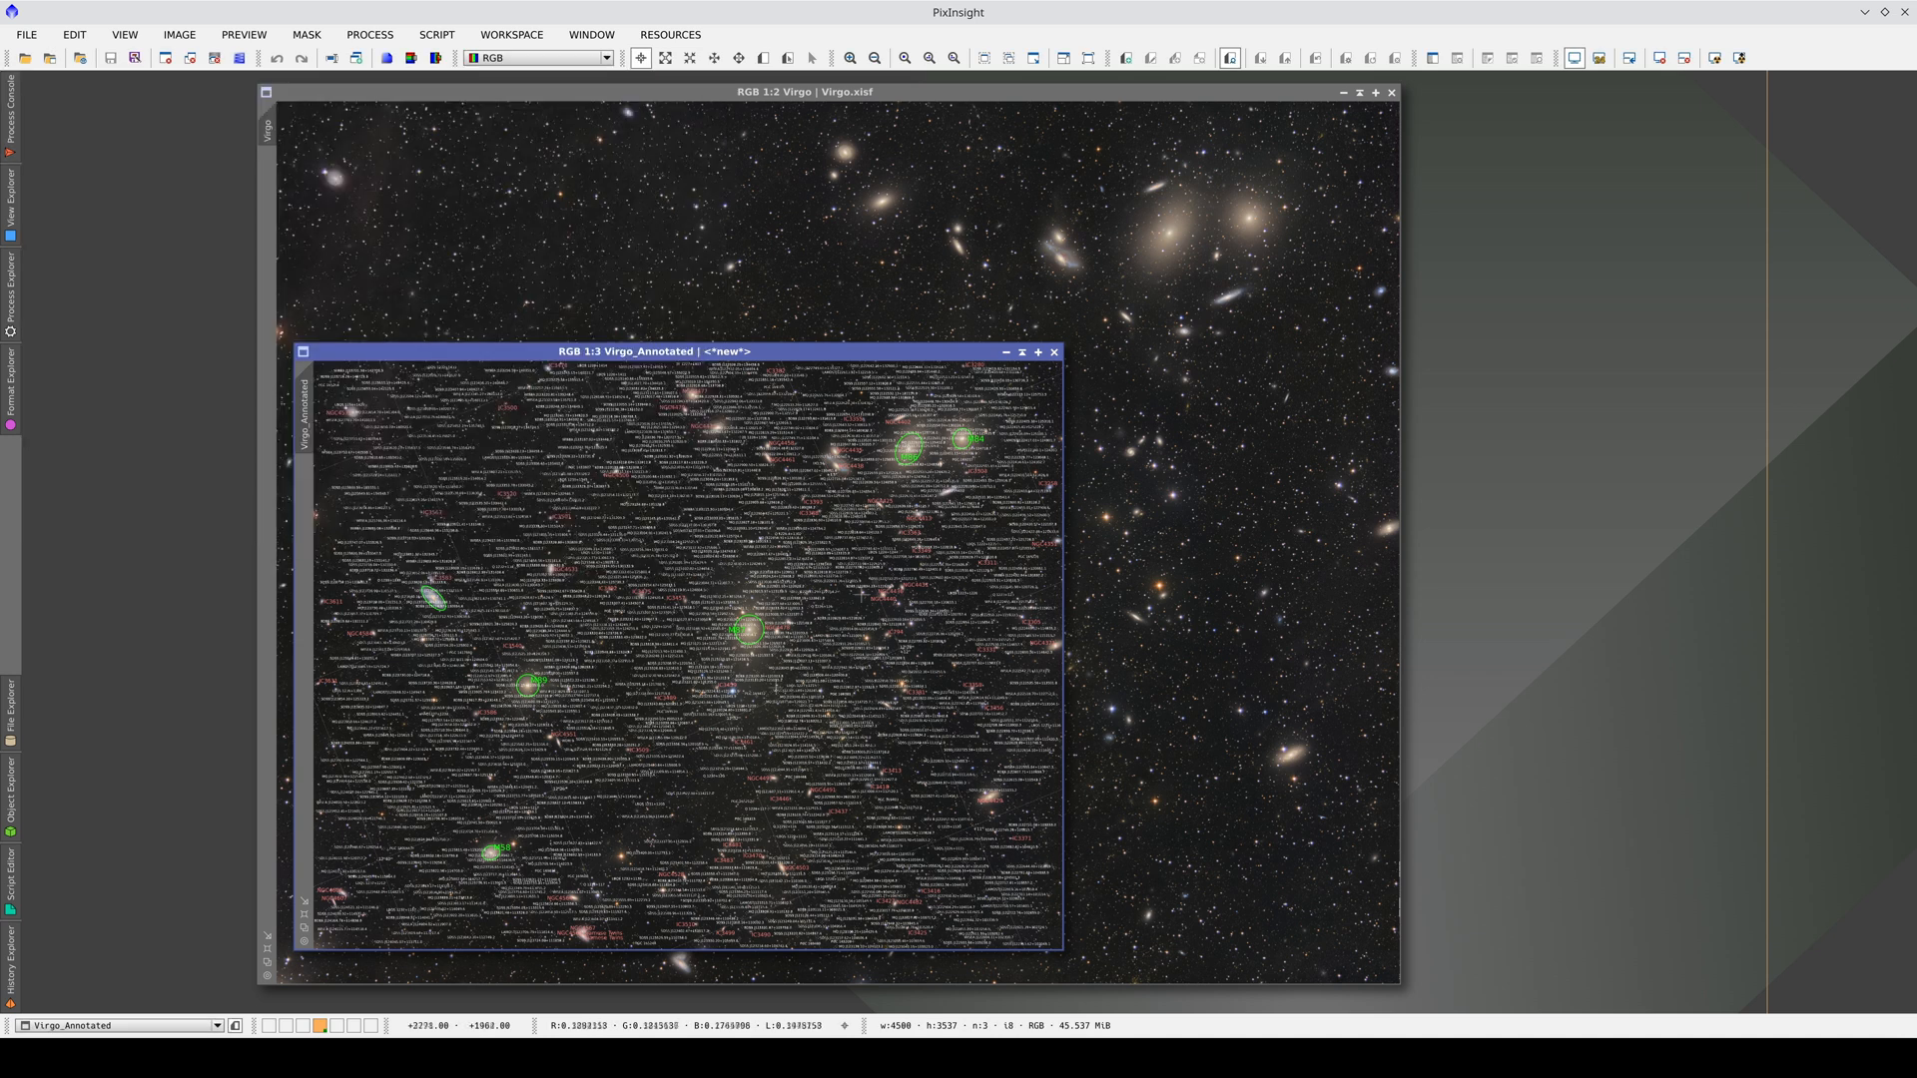
scroll(861, 595, up, 1)
scroll(859, 595, up, 1)
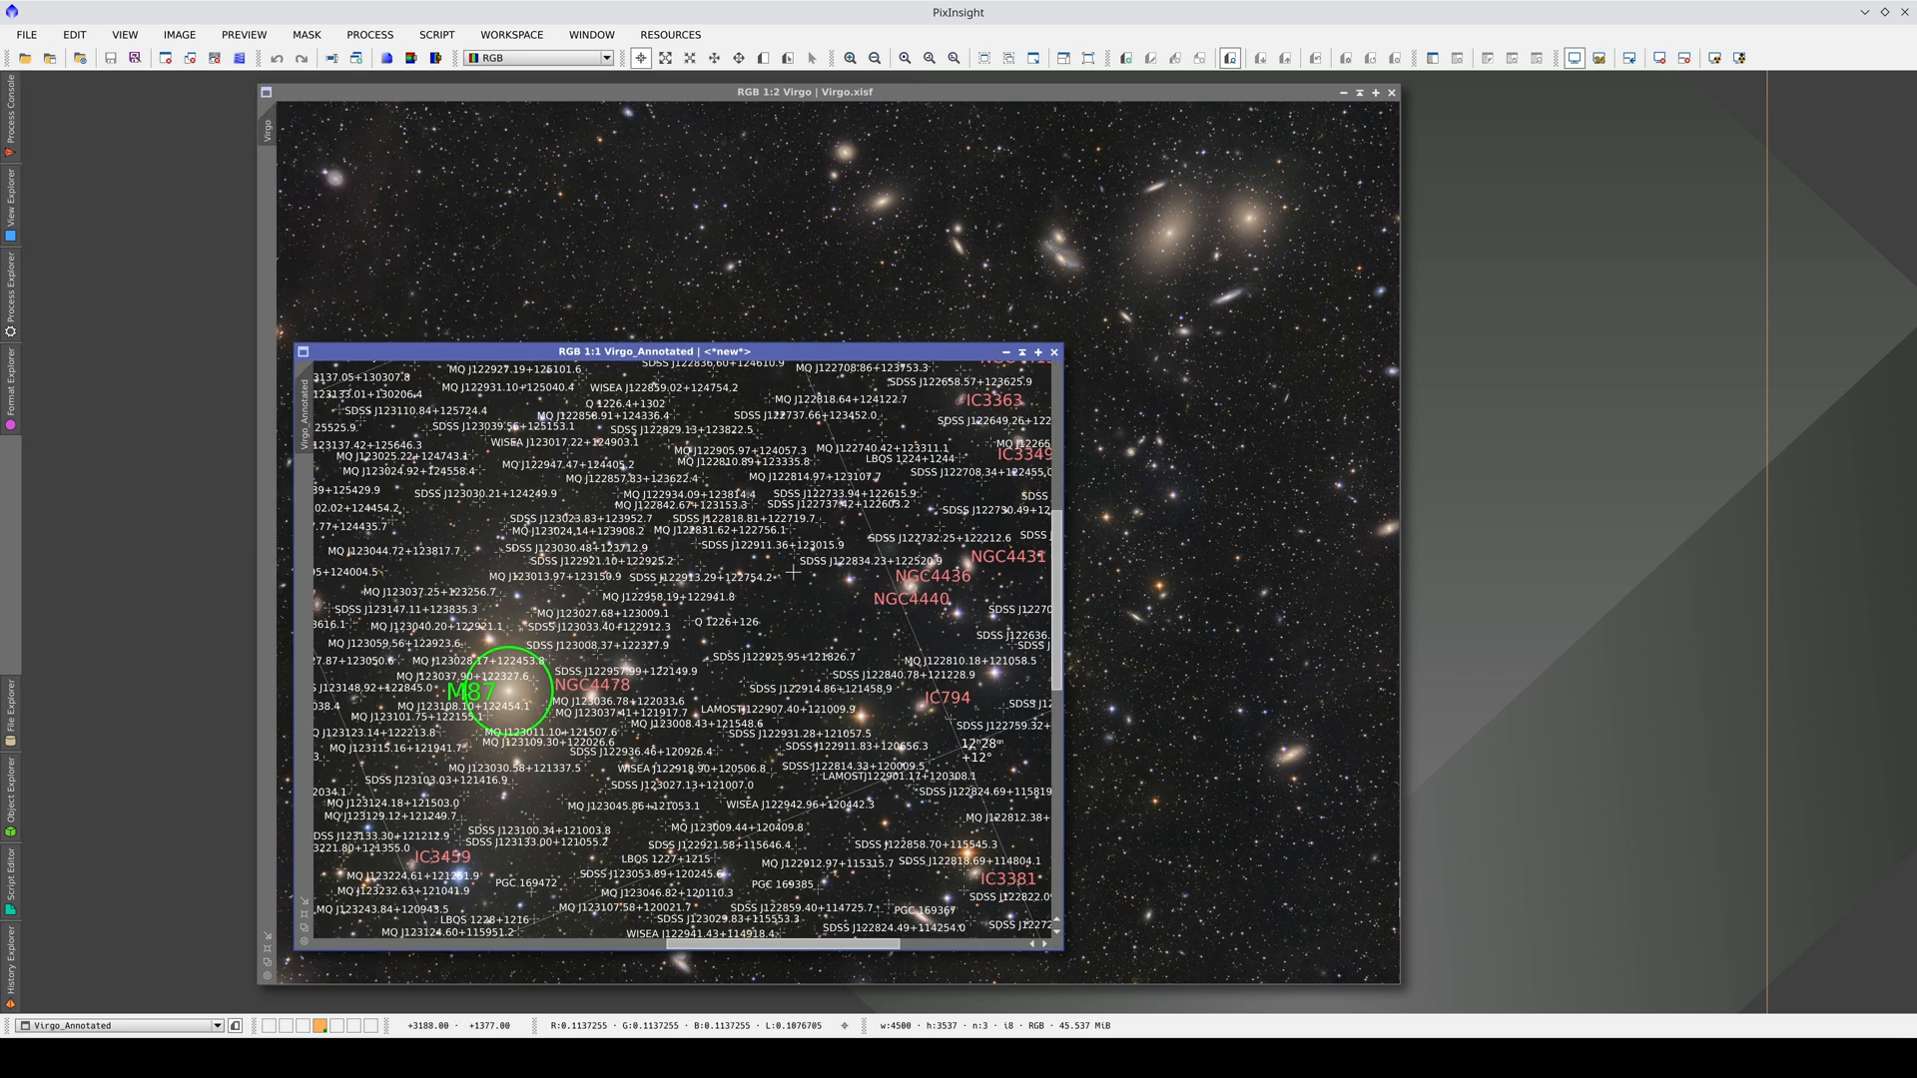
scroll(692, 542, up, 1)
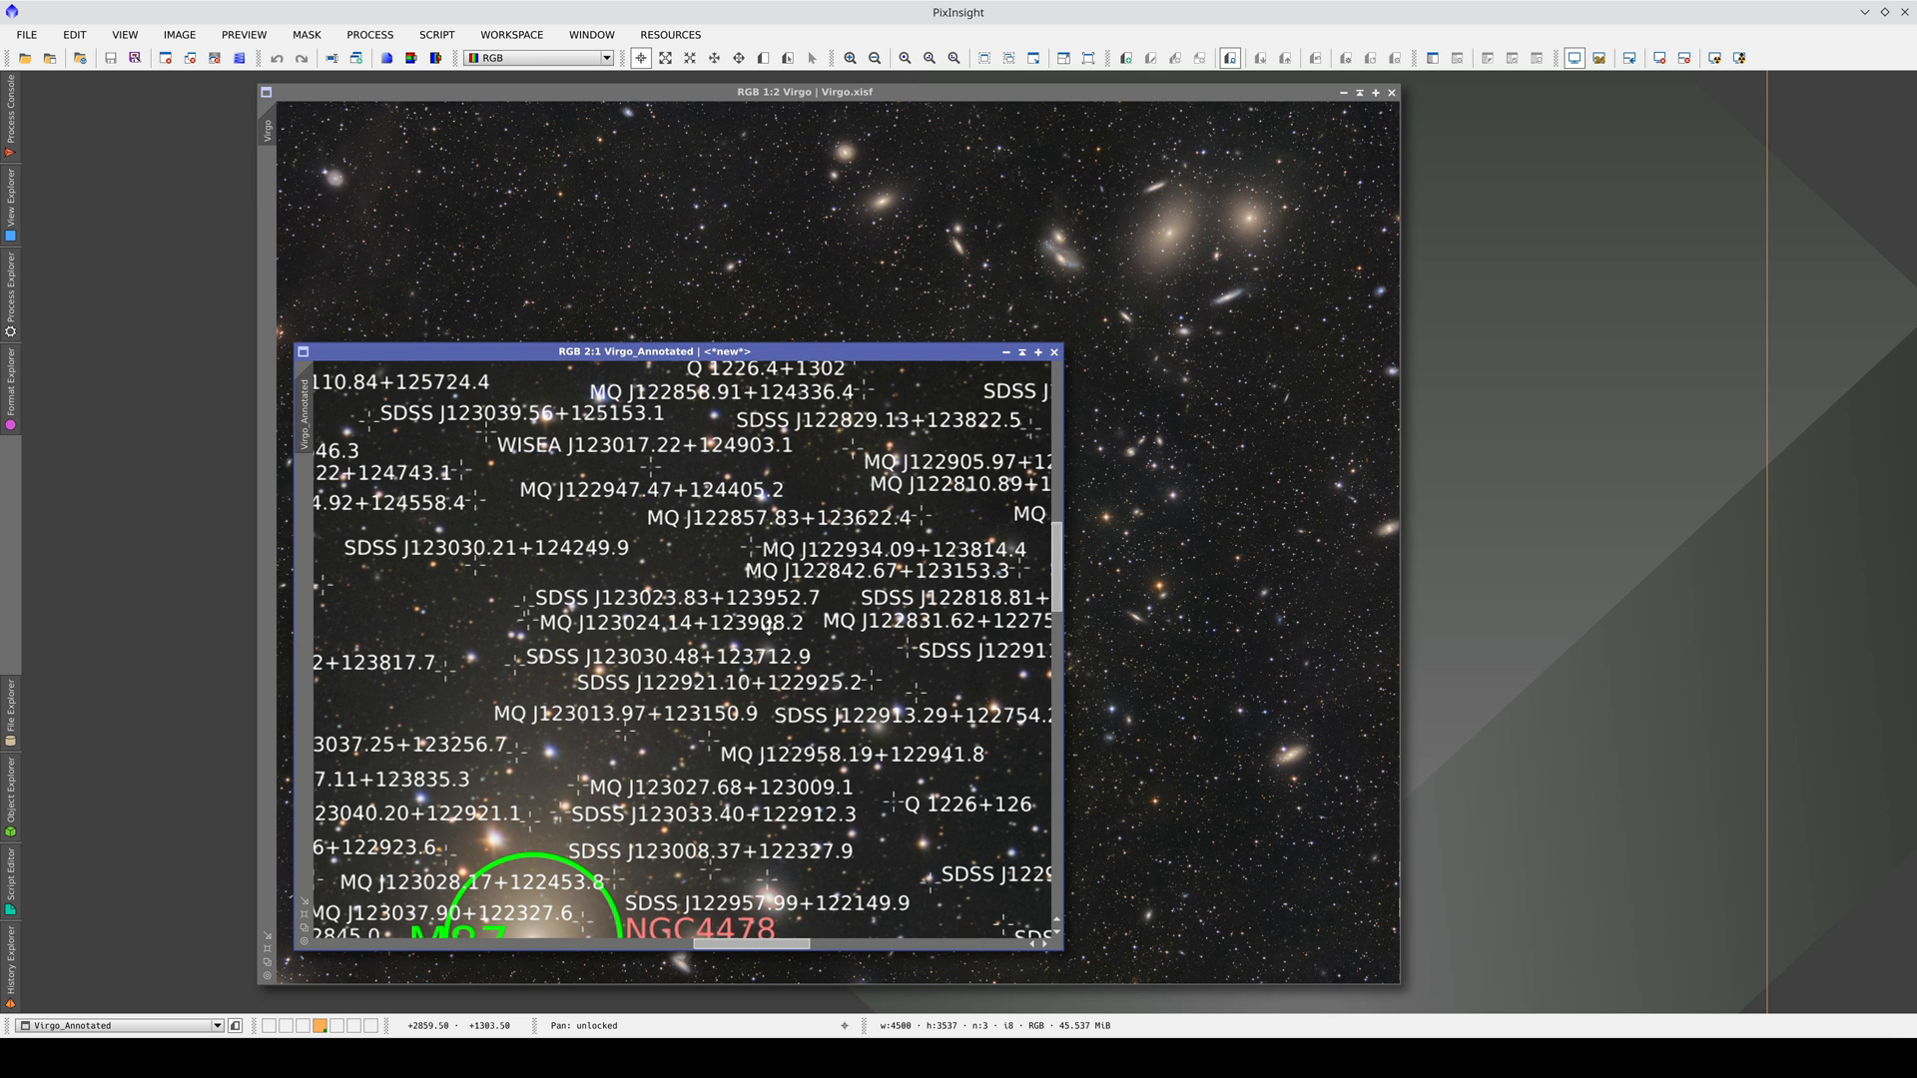
drag(692, 542, 946, 684)
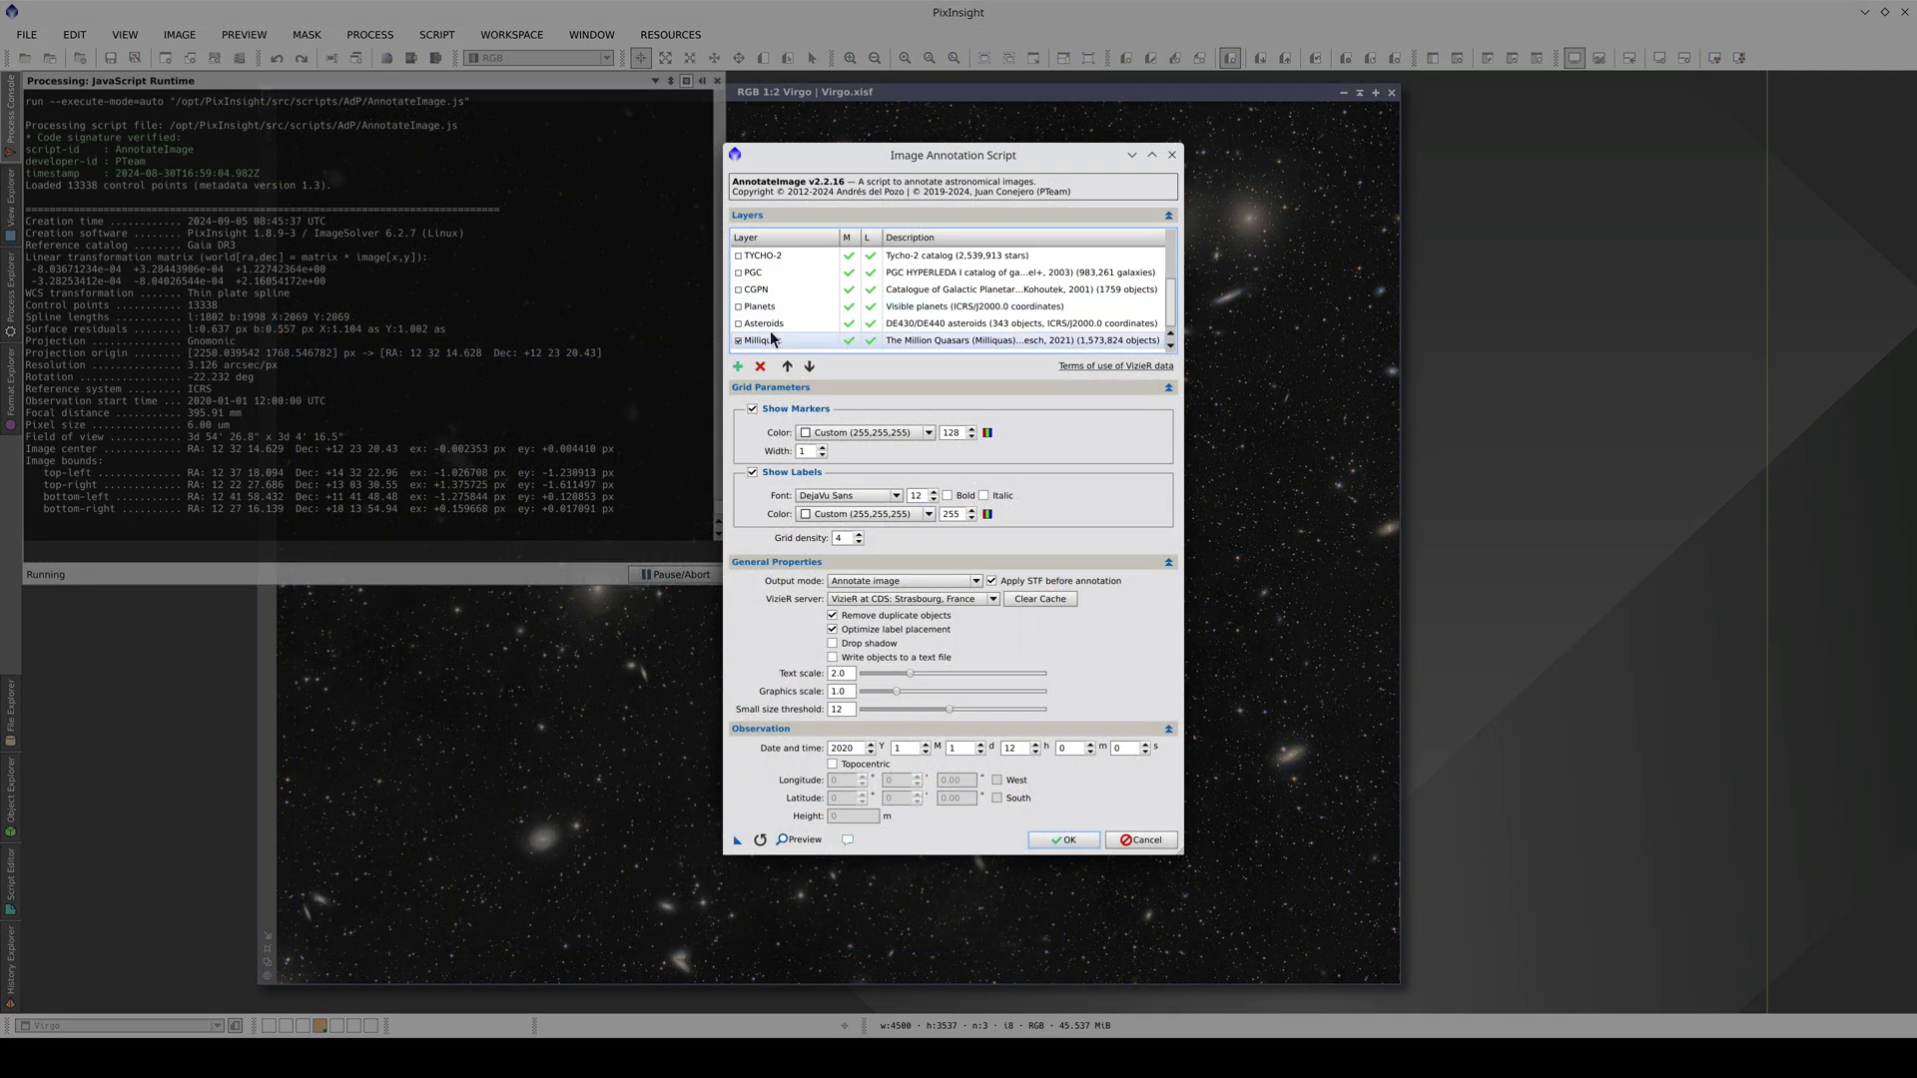
- Turn off Show Labels for the Milliquas layer and re-run the annotation with quasar markers only
click(771, 338)
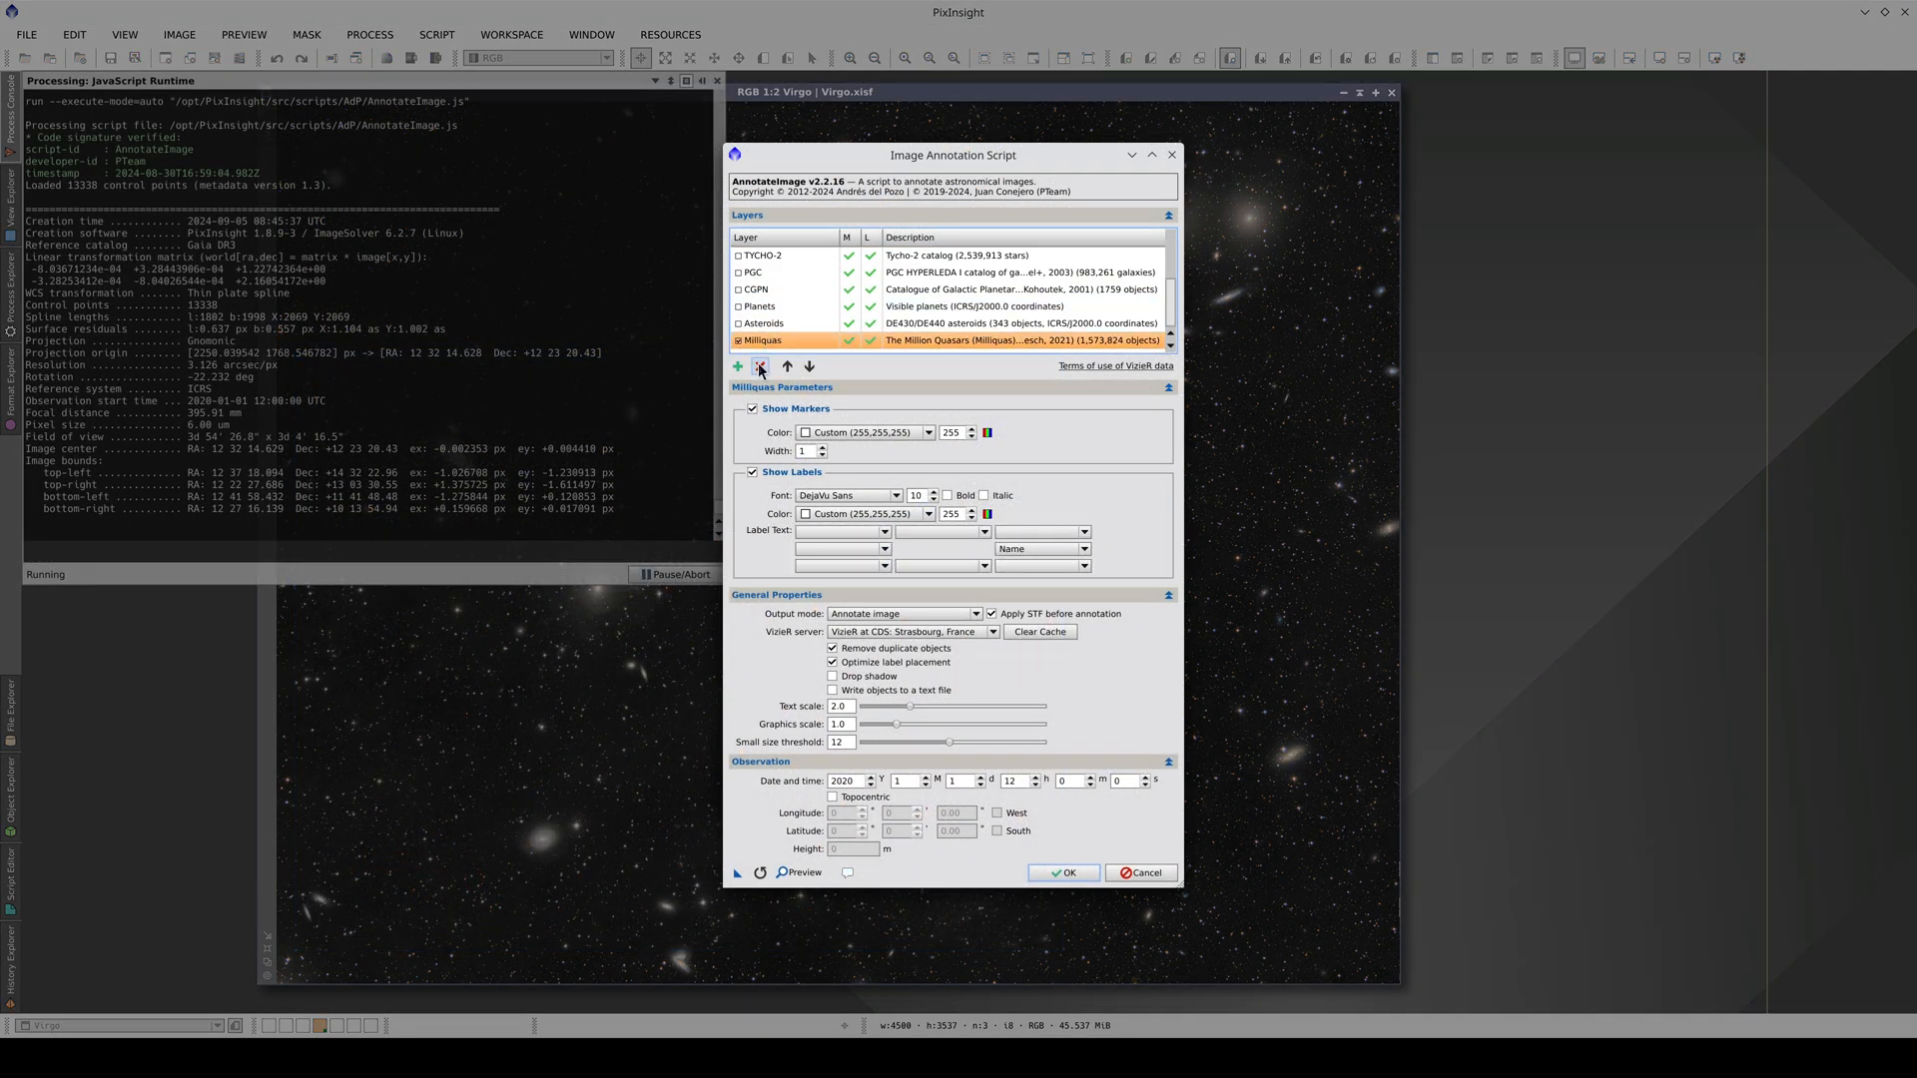
click(753, 473)
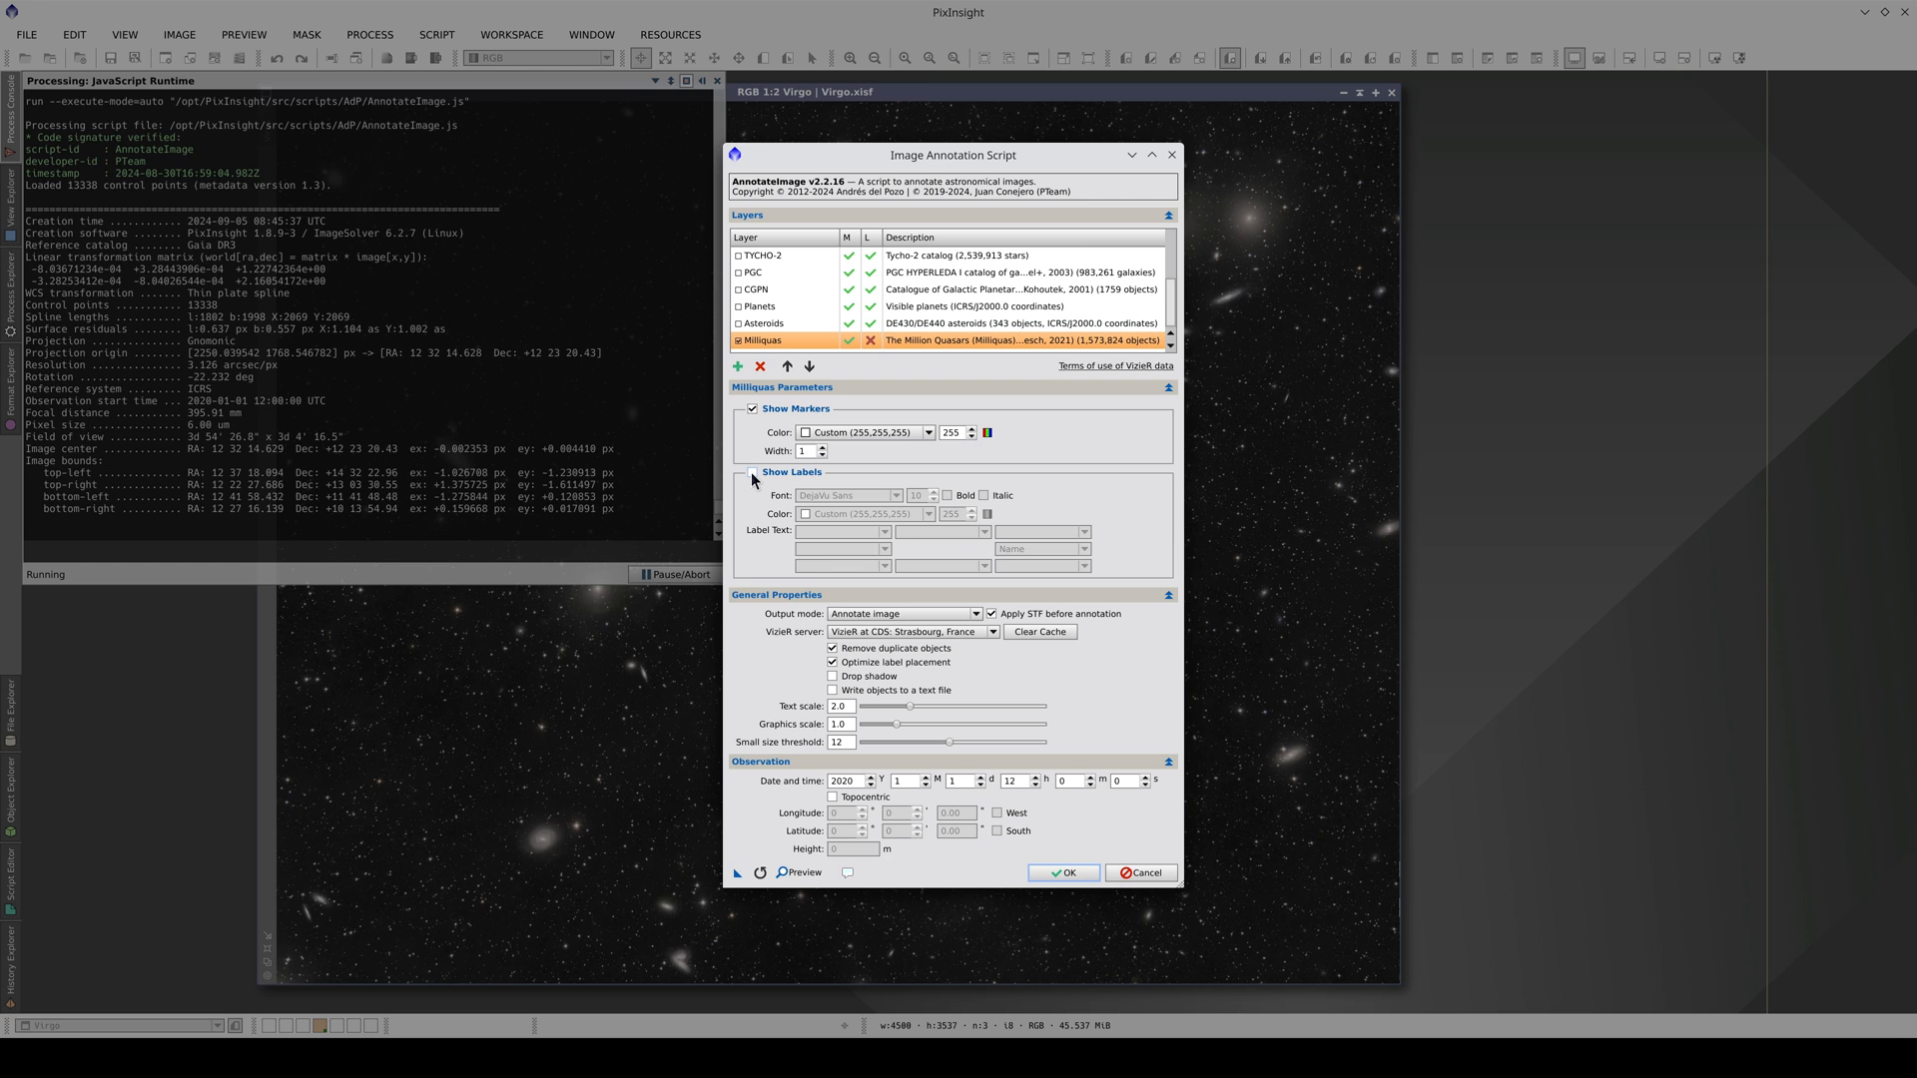
click(1070, 874)
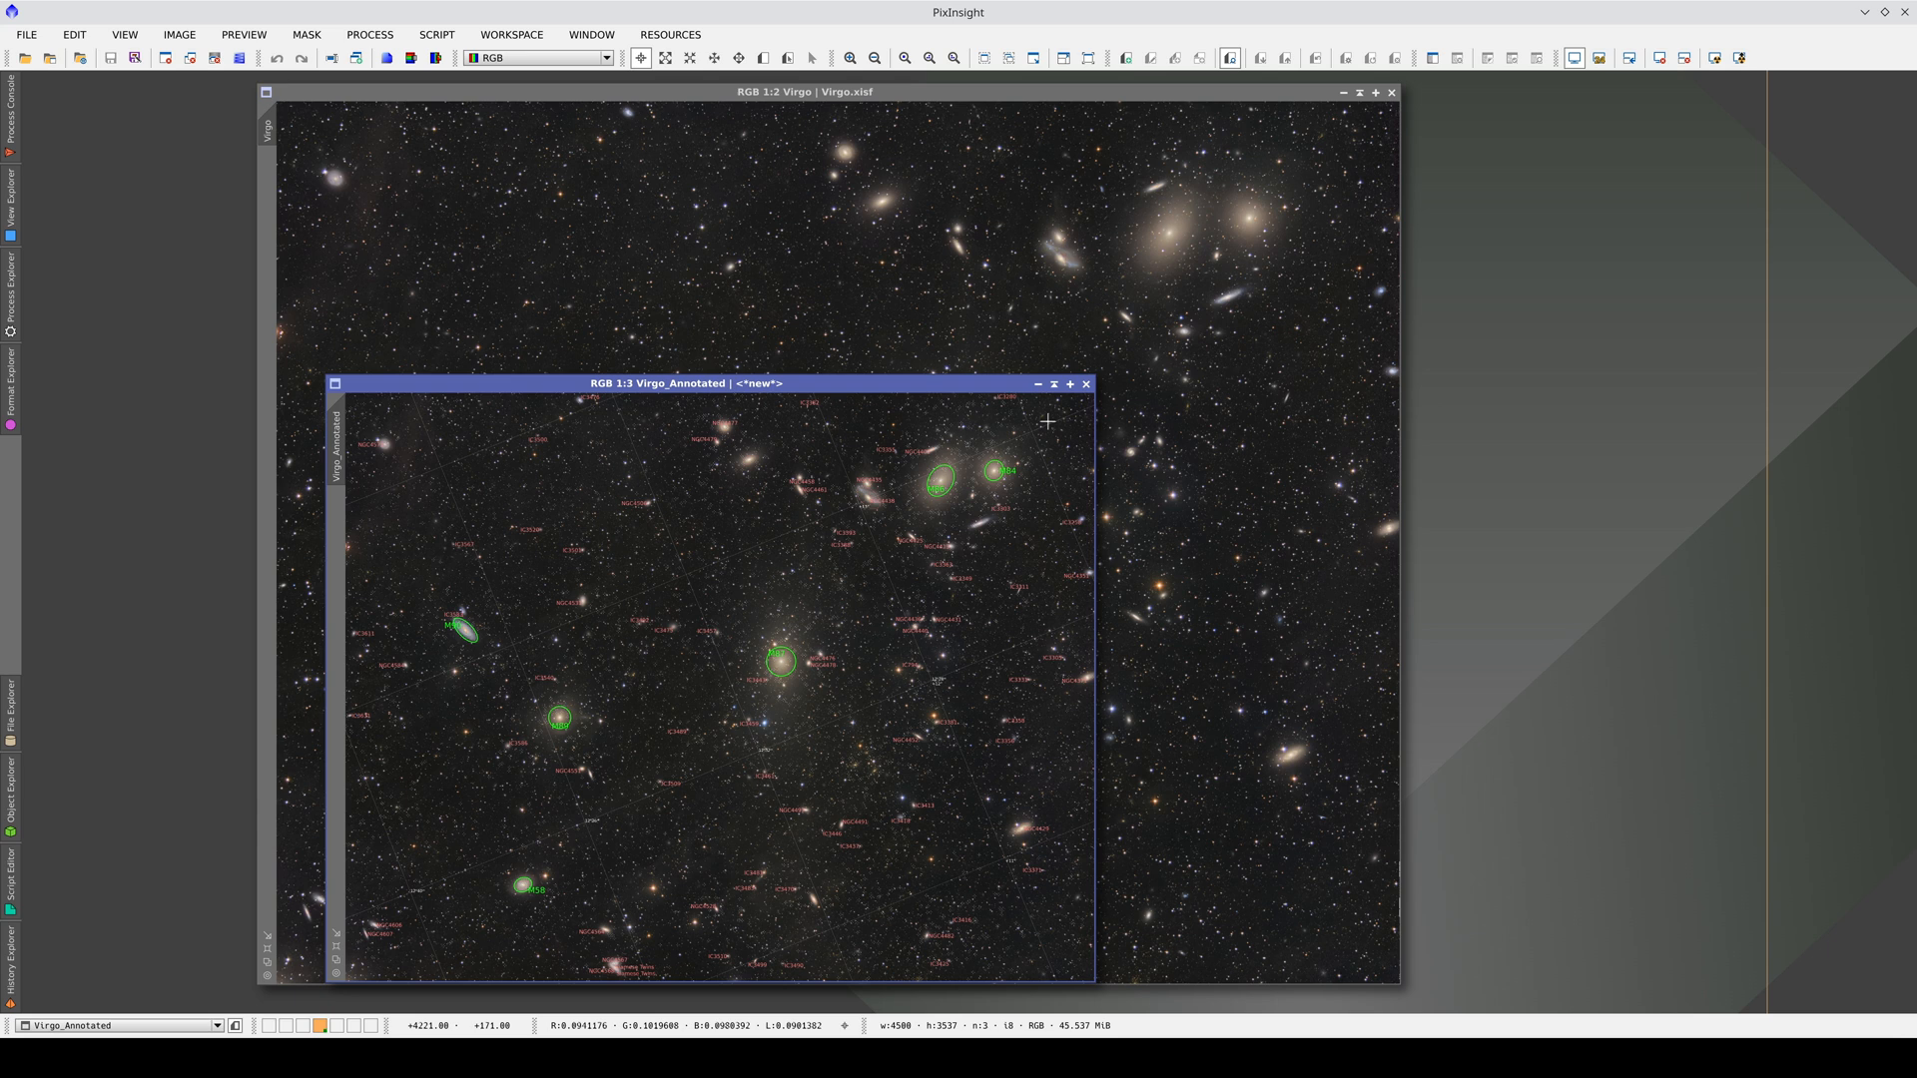
- Pan the maximized annotated image across M87, M89, NGC4531, NGC4506, IC3501, NGC4479 and NGC4458
click(1070, 385)
scroll(1042, 636, up, 1)
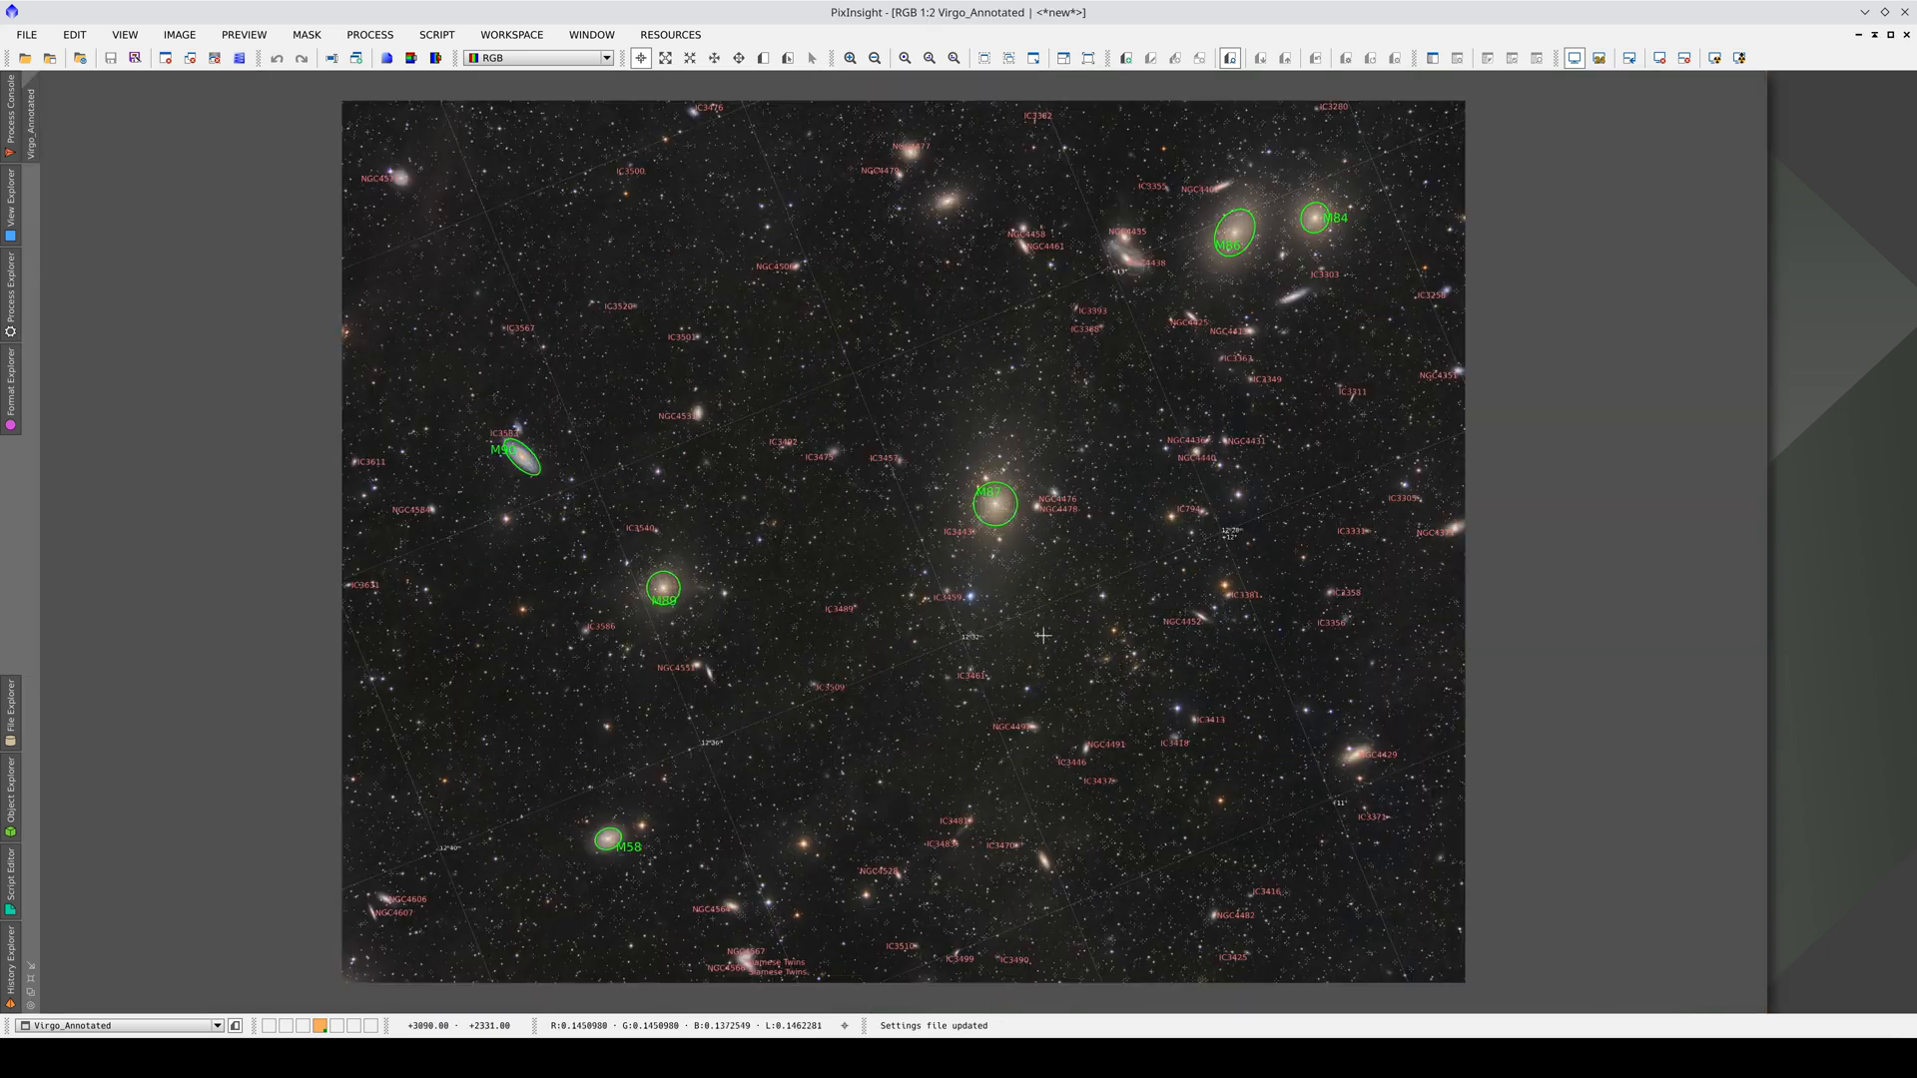
scroll(1043, 637, up, 1)
scroll(1005, 604, up, 1)
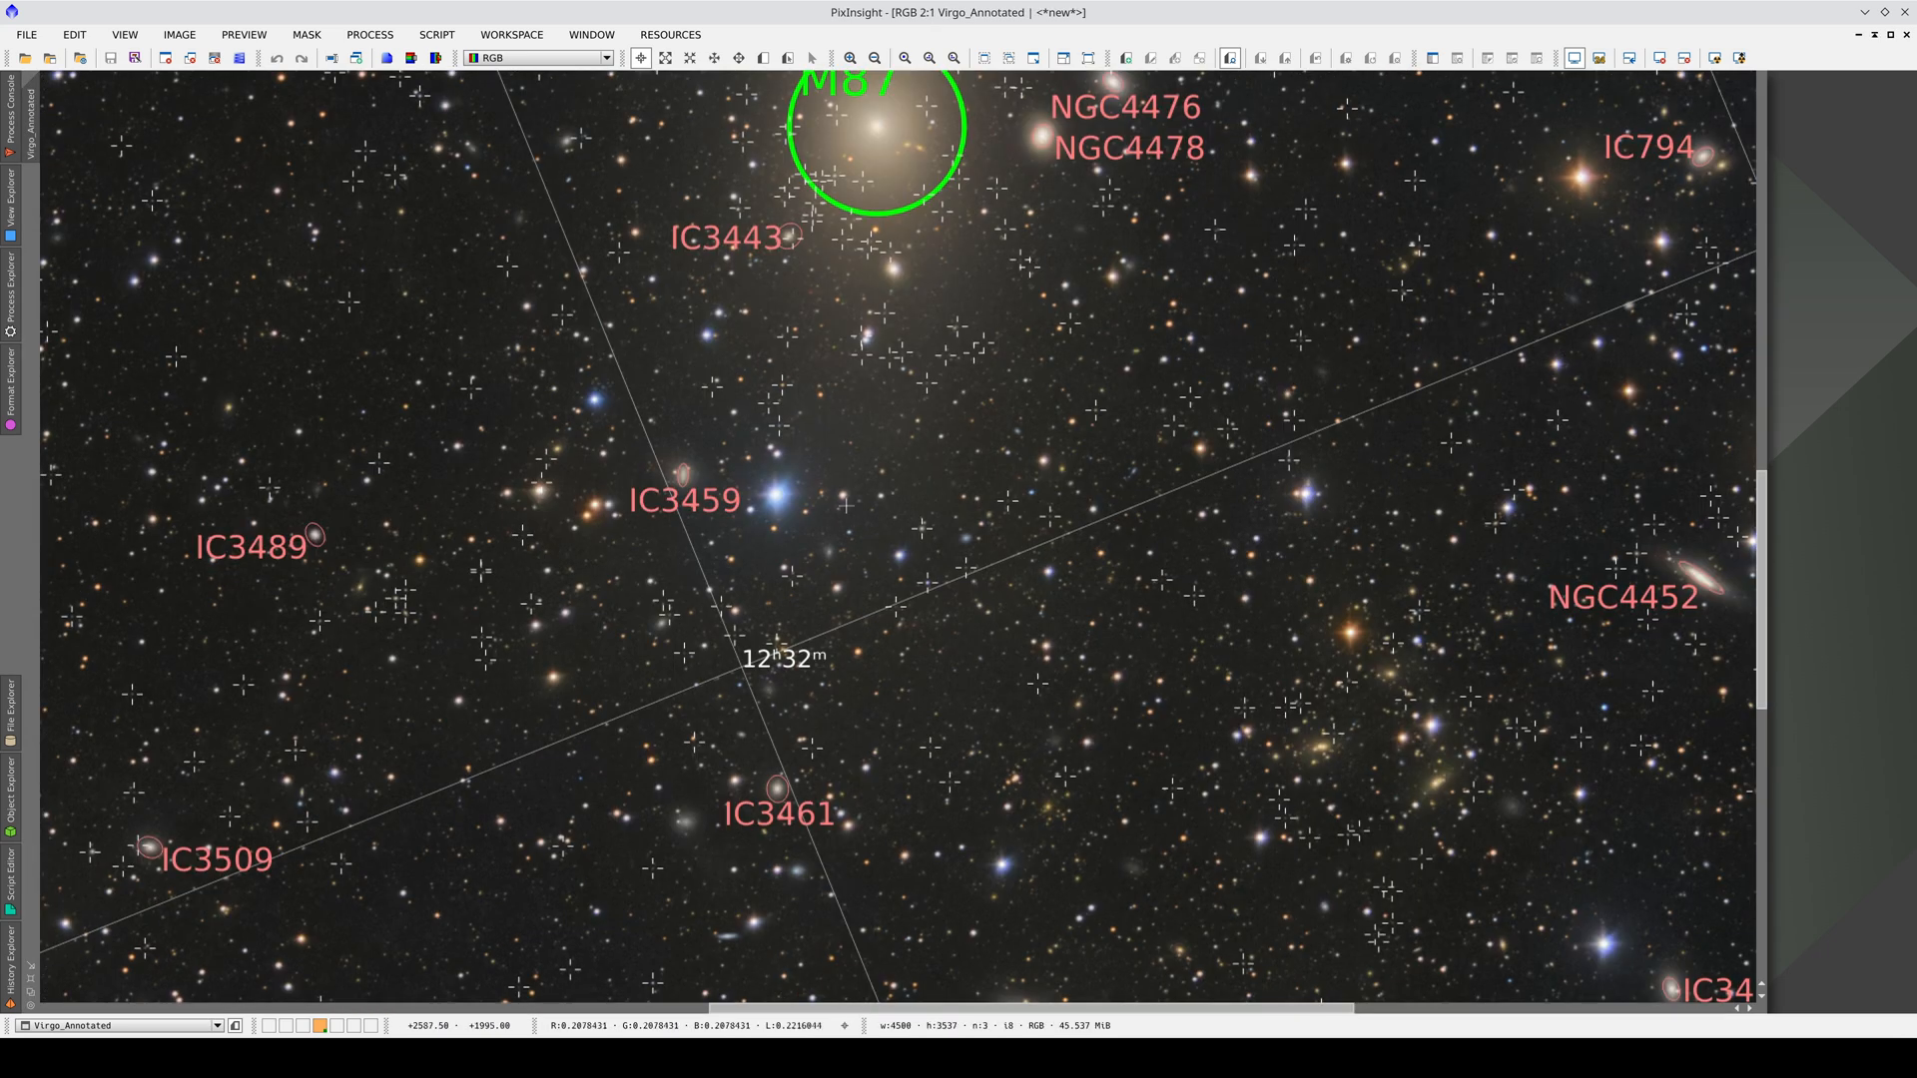
drag(689, 450, 970, 614)
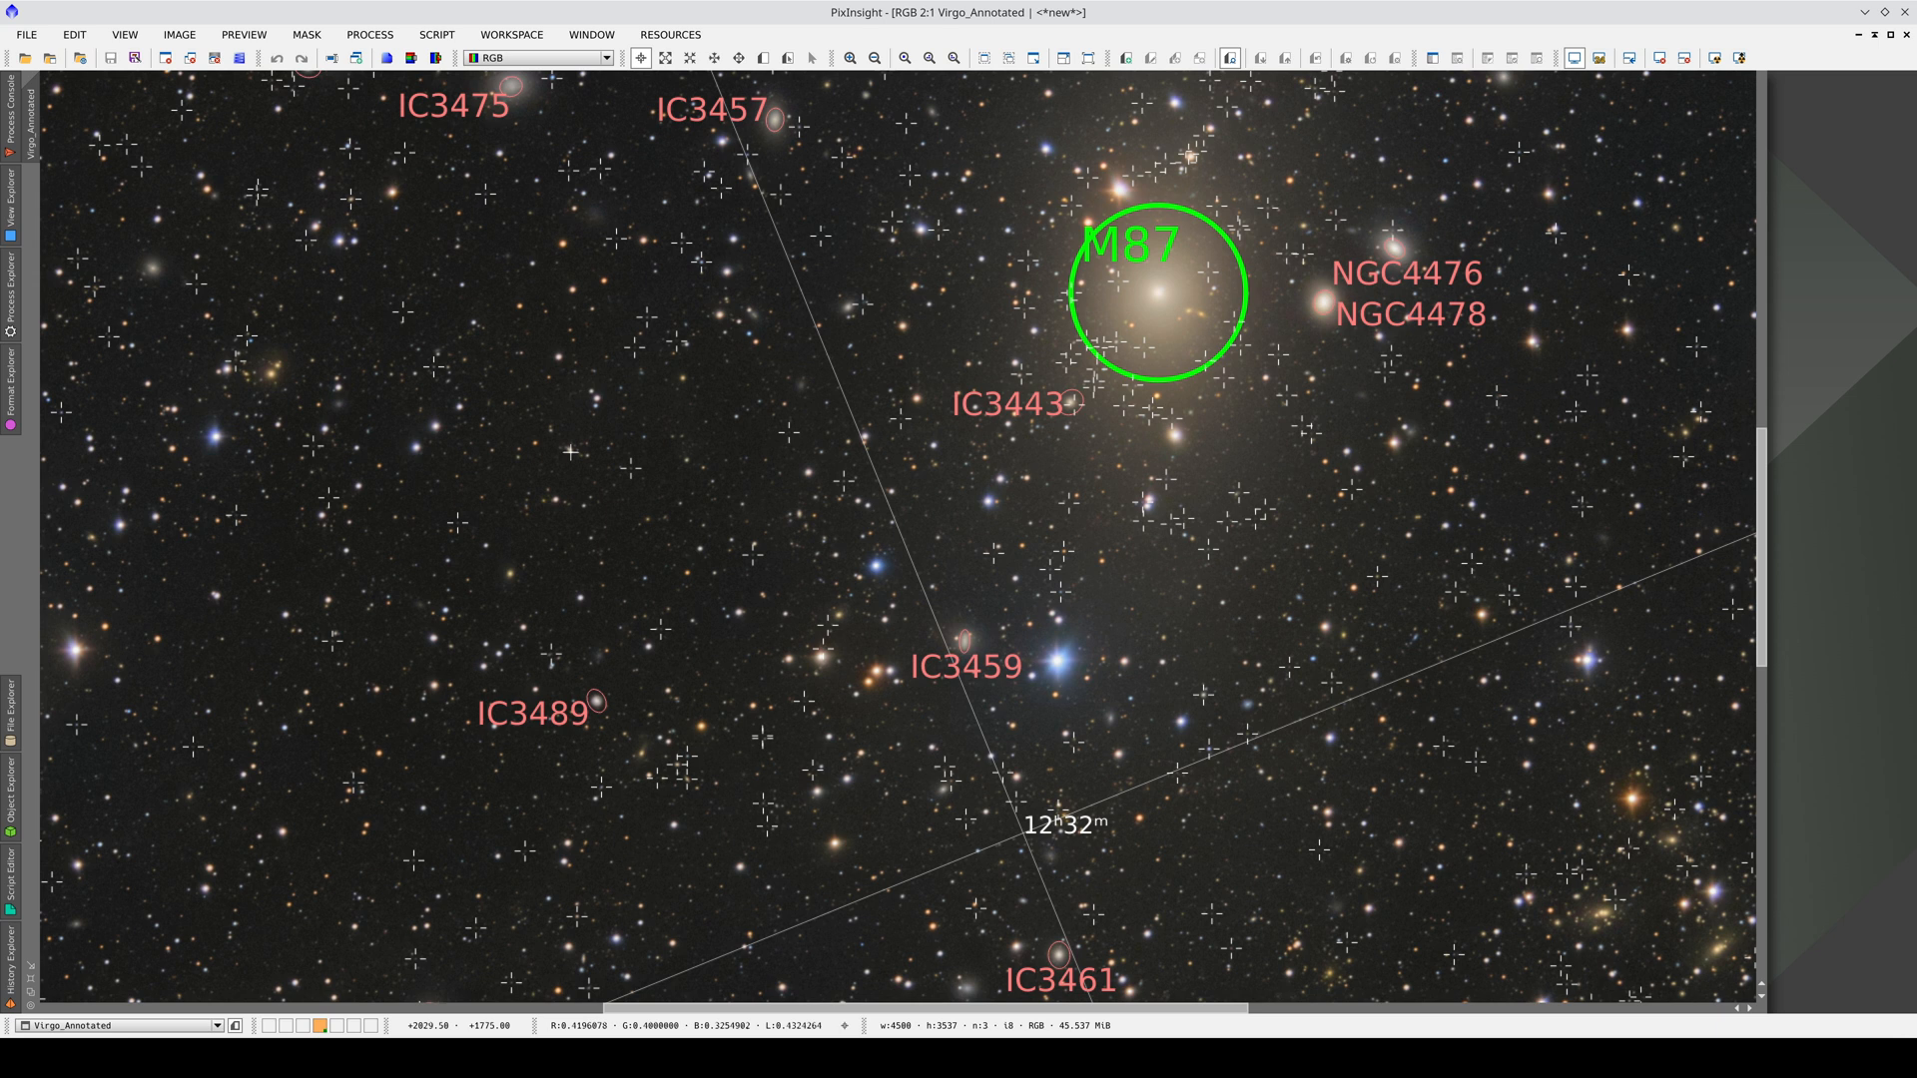
drag(572, 452, 922, 602)
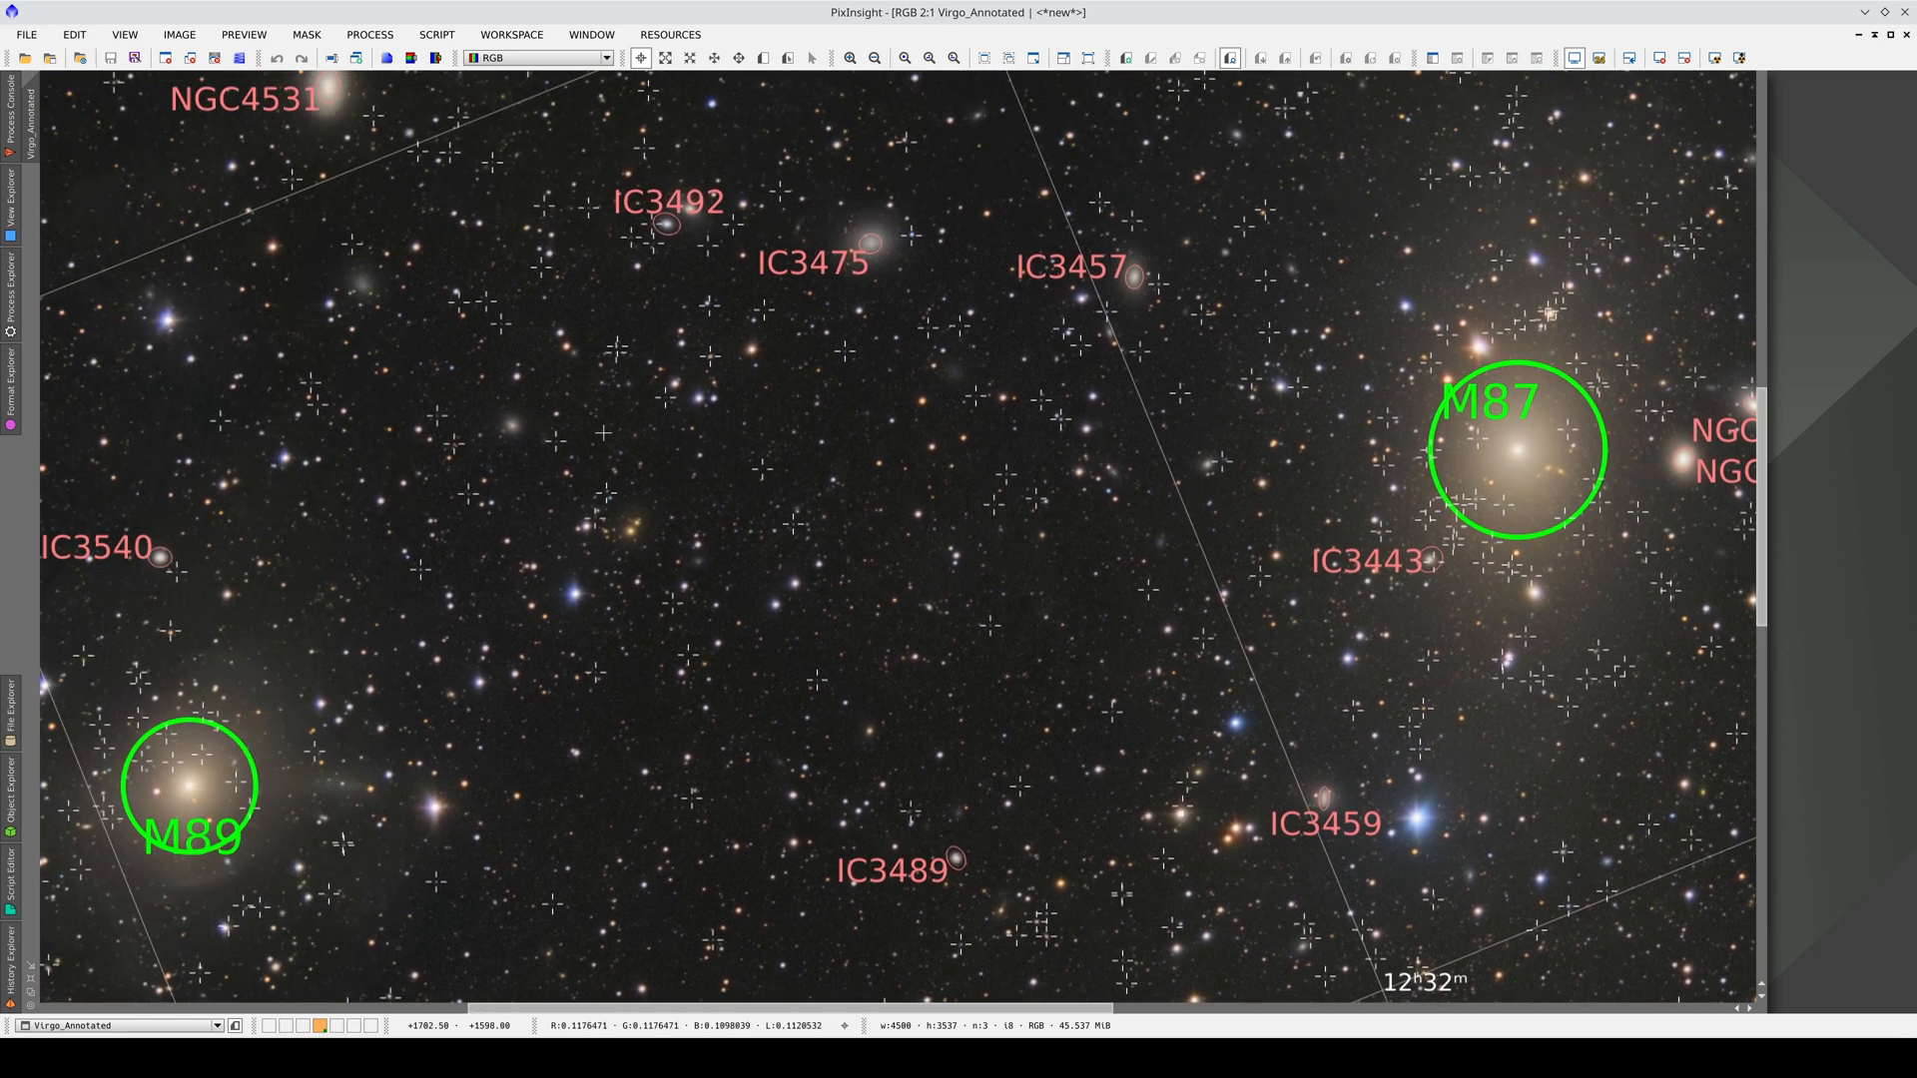
mouse_move(611, 390)
mouse_down()
mouse_move(886, 575)
mouse_move(989, 676)
mouse_up()
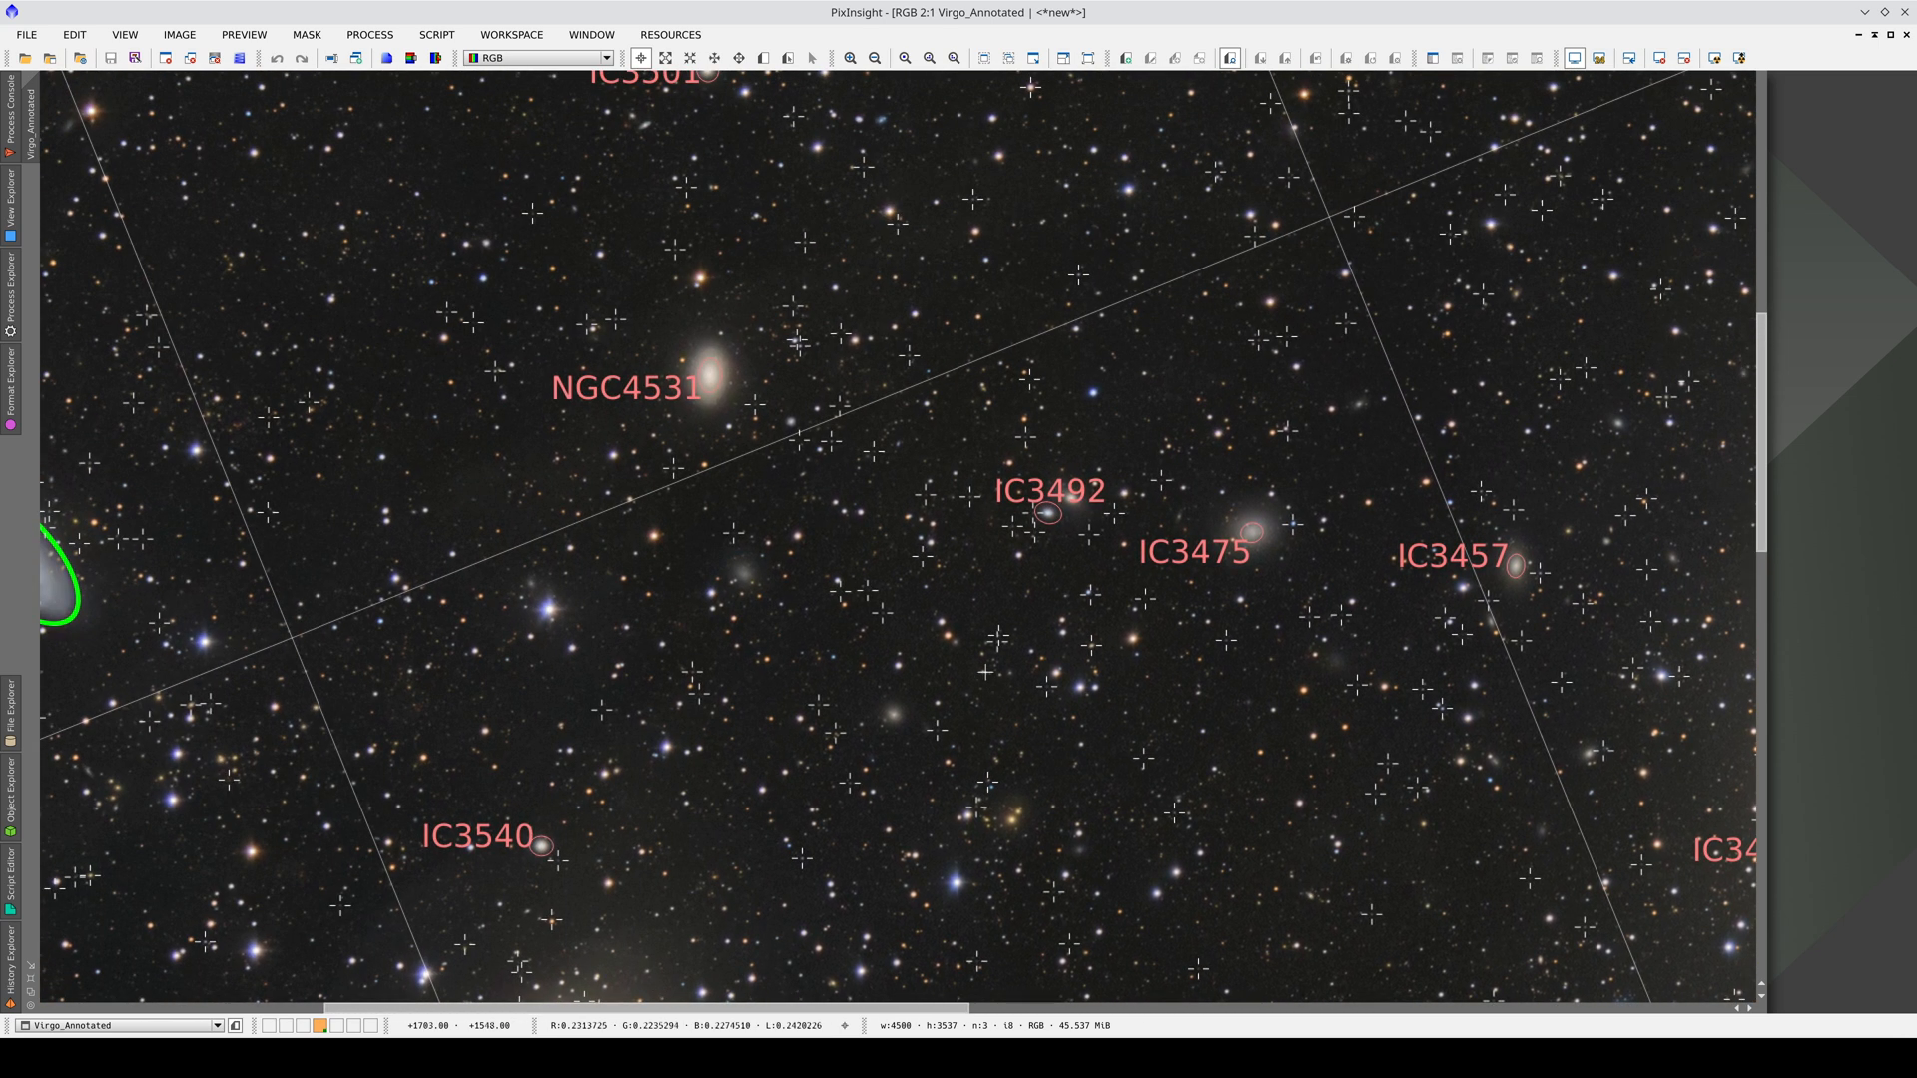
drag(953, 326, 944, 656)
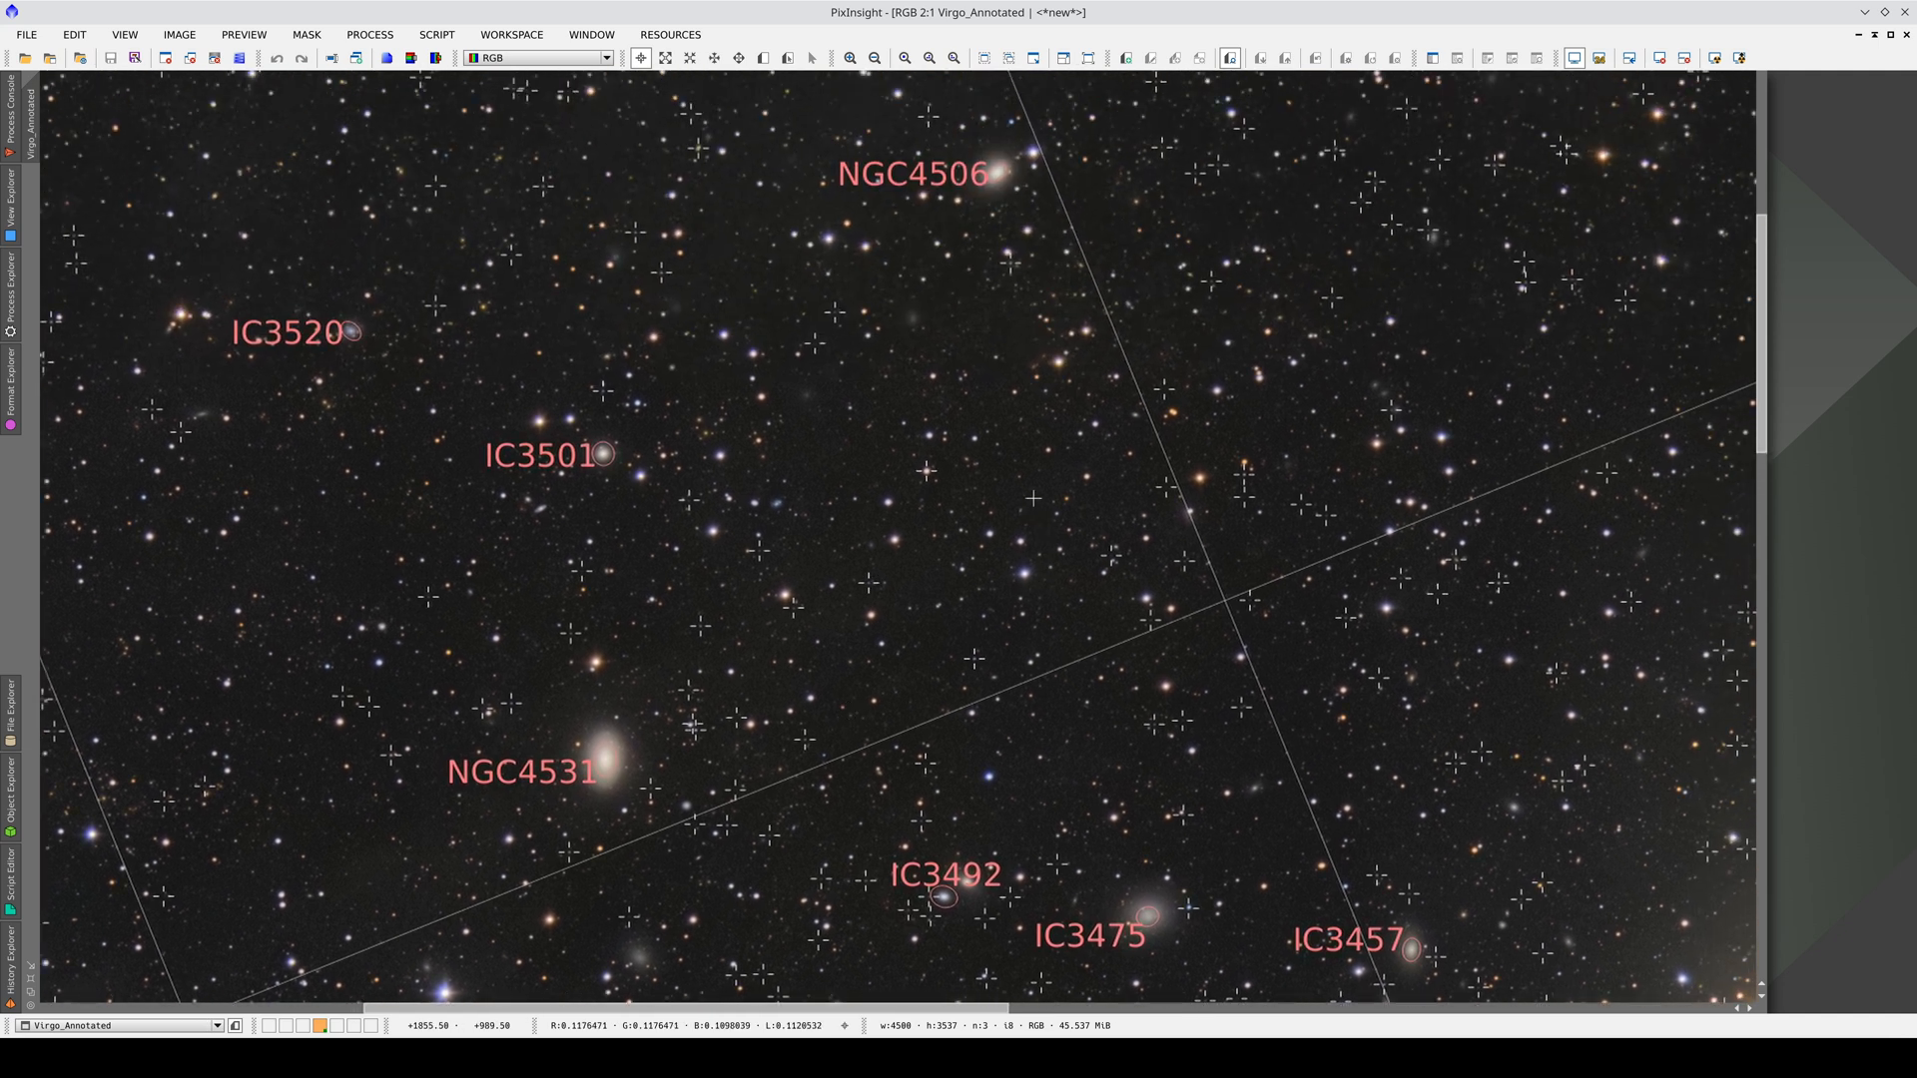
mouse_move(1032, 495)
mouse_down()
mouse_move(844, 607)
mouse_move(709, 644)
mouse_up()
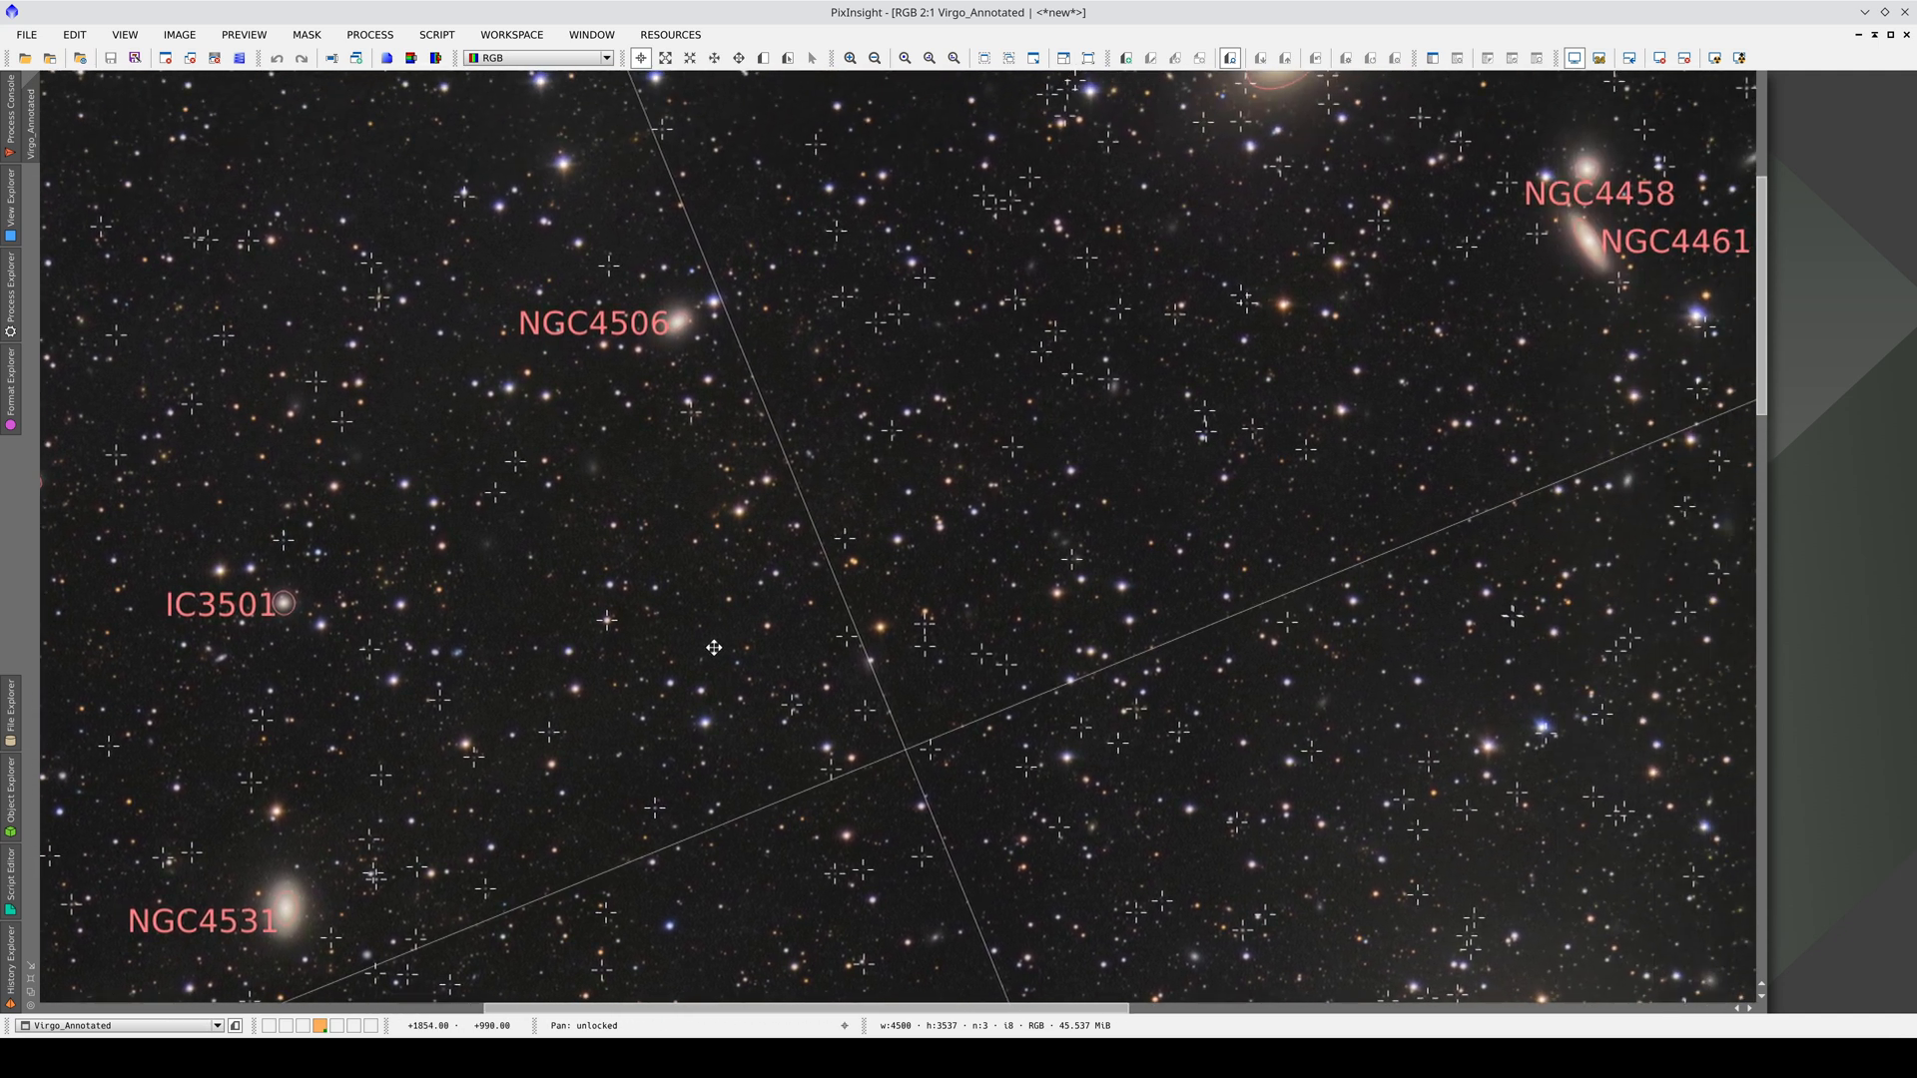
drag(1120, 387, 1130, 571)
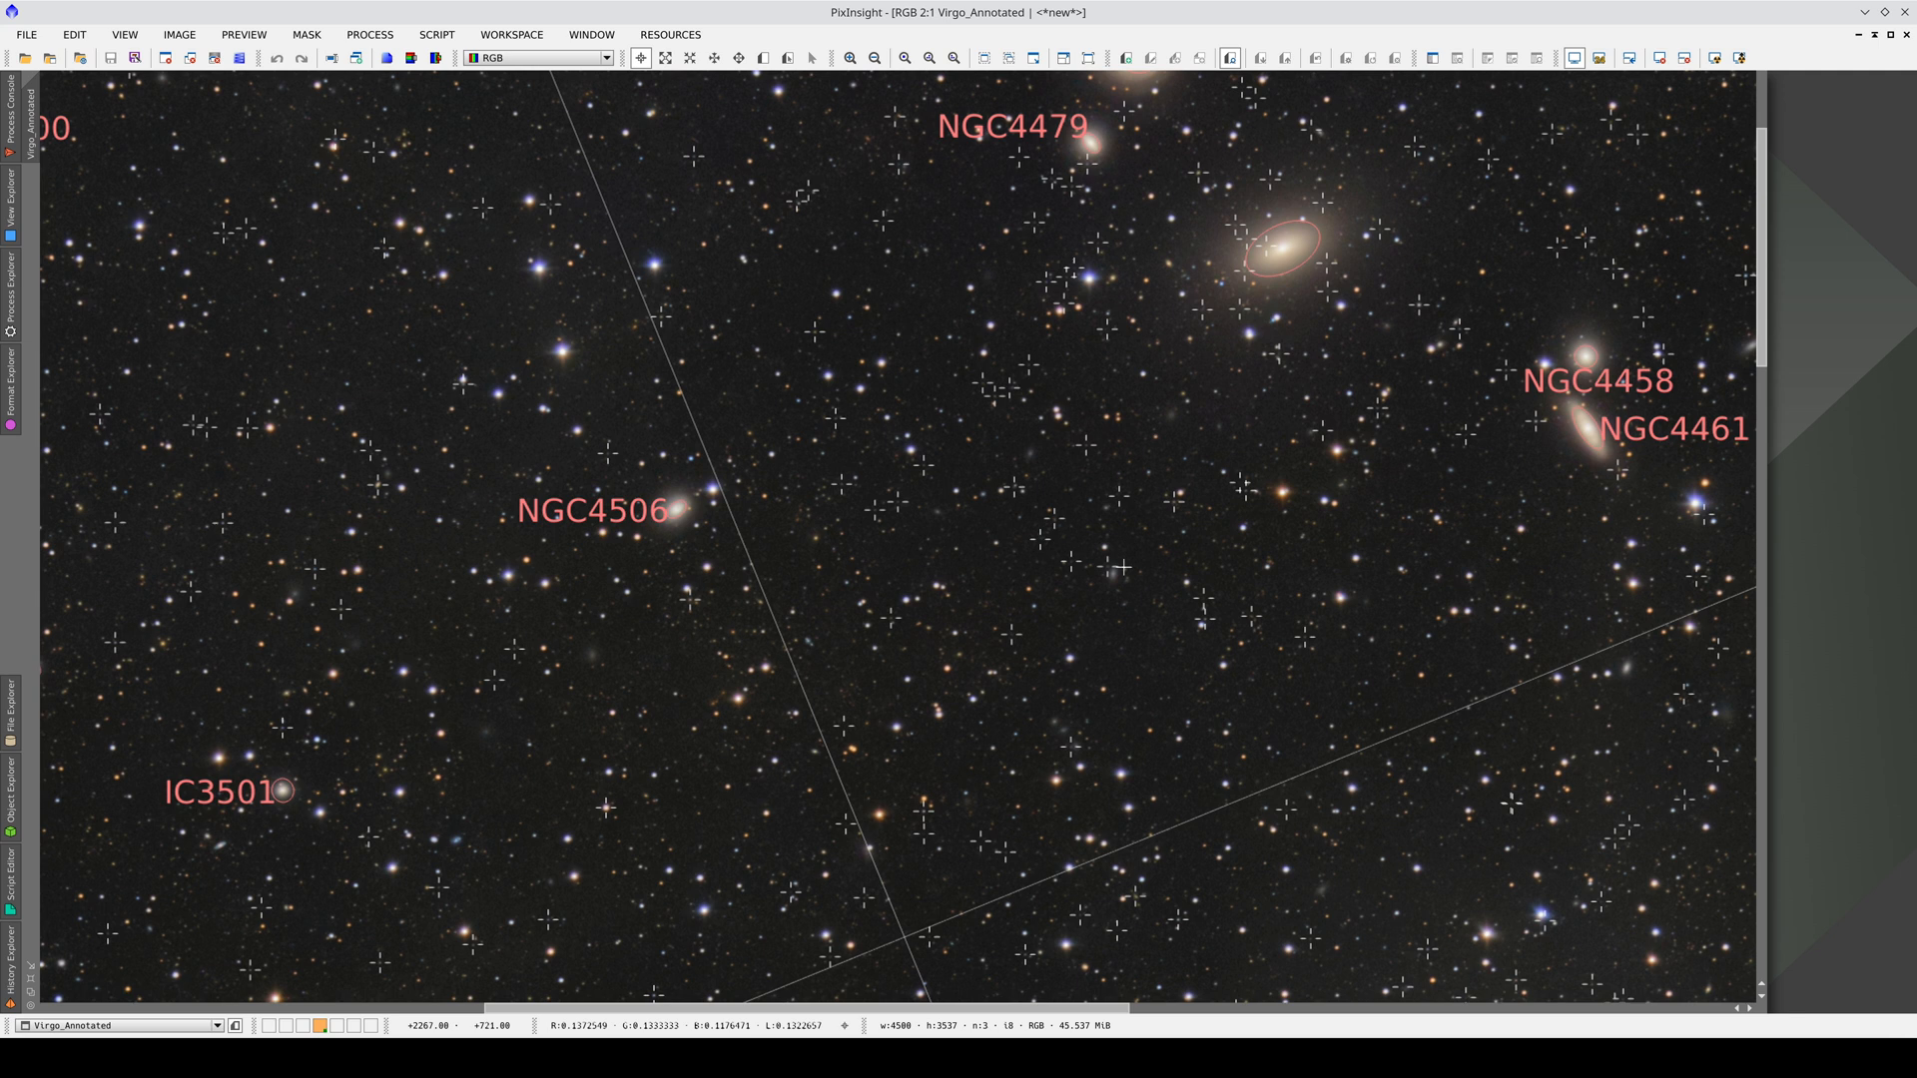
scroll(994, 497, up, 1)
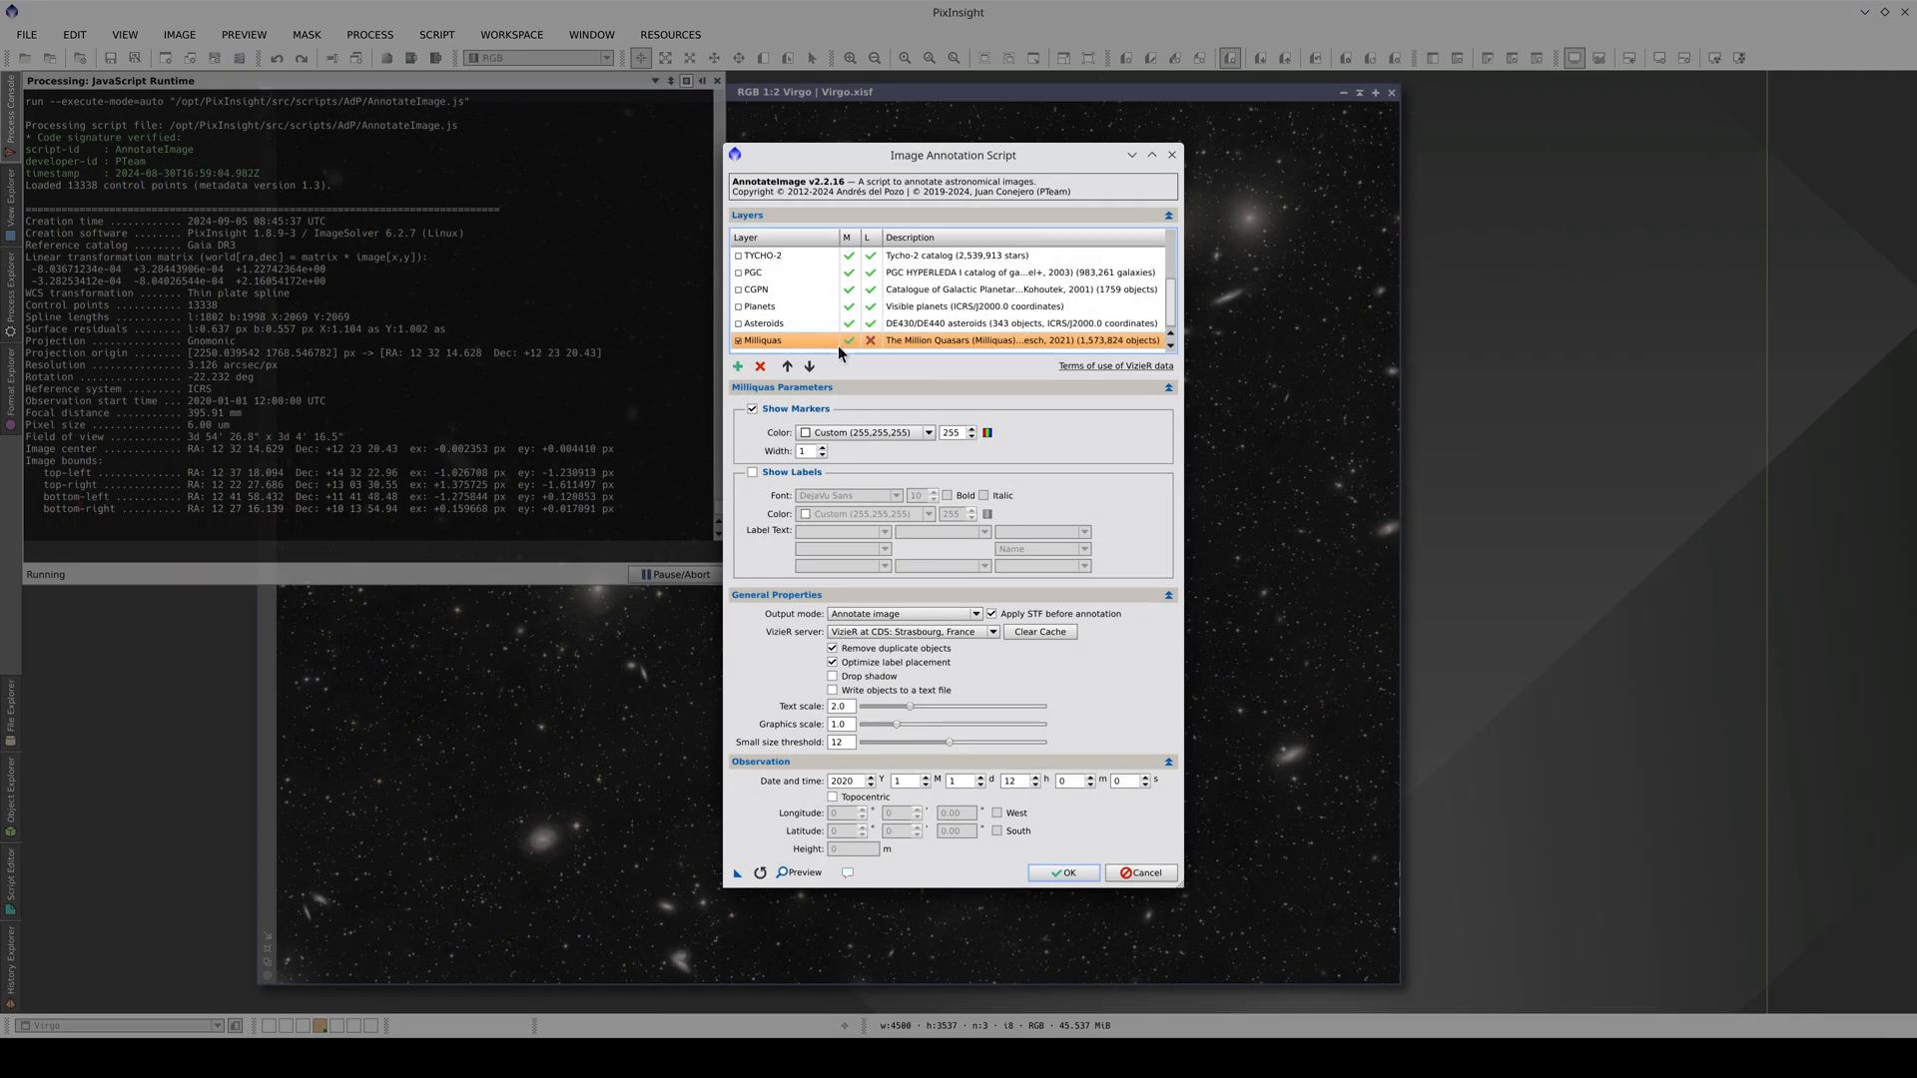
- Re-enable Milliquas labels with Label Text set to Redshift and re-run the annotation
click(752, 473)
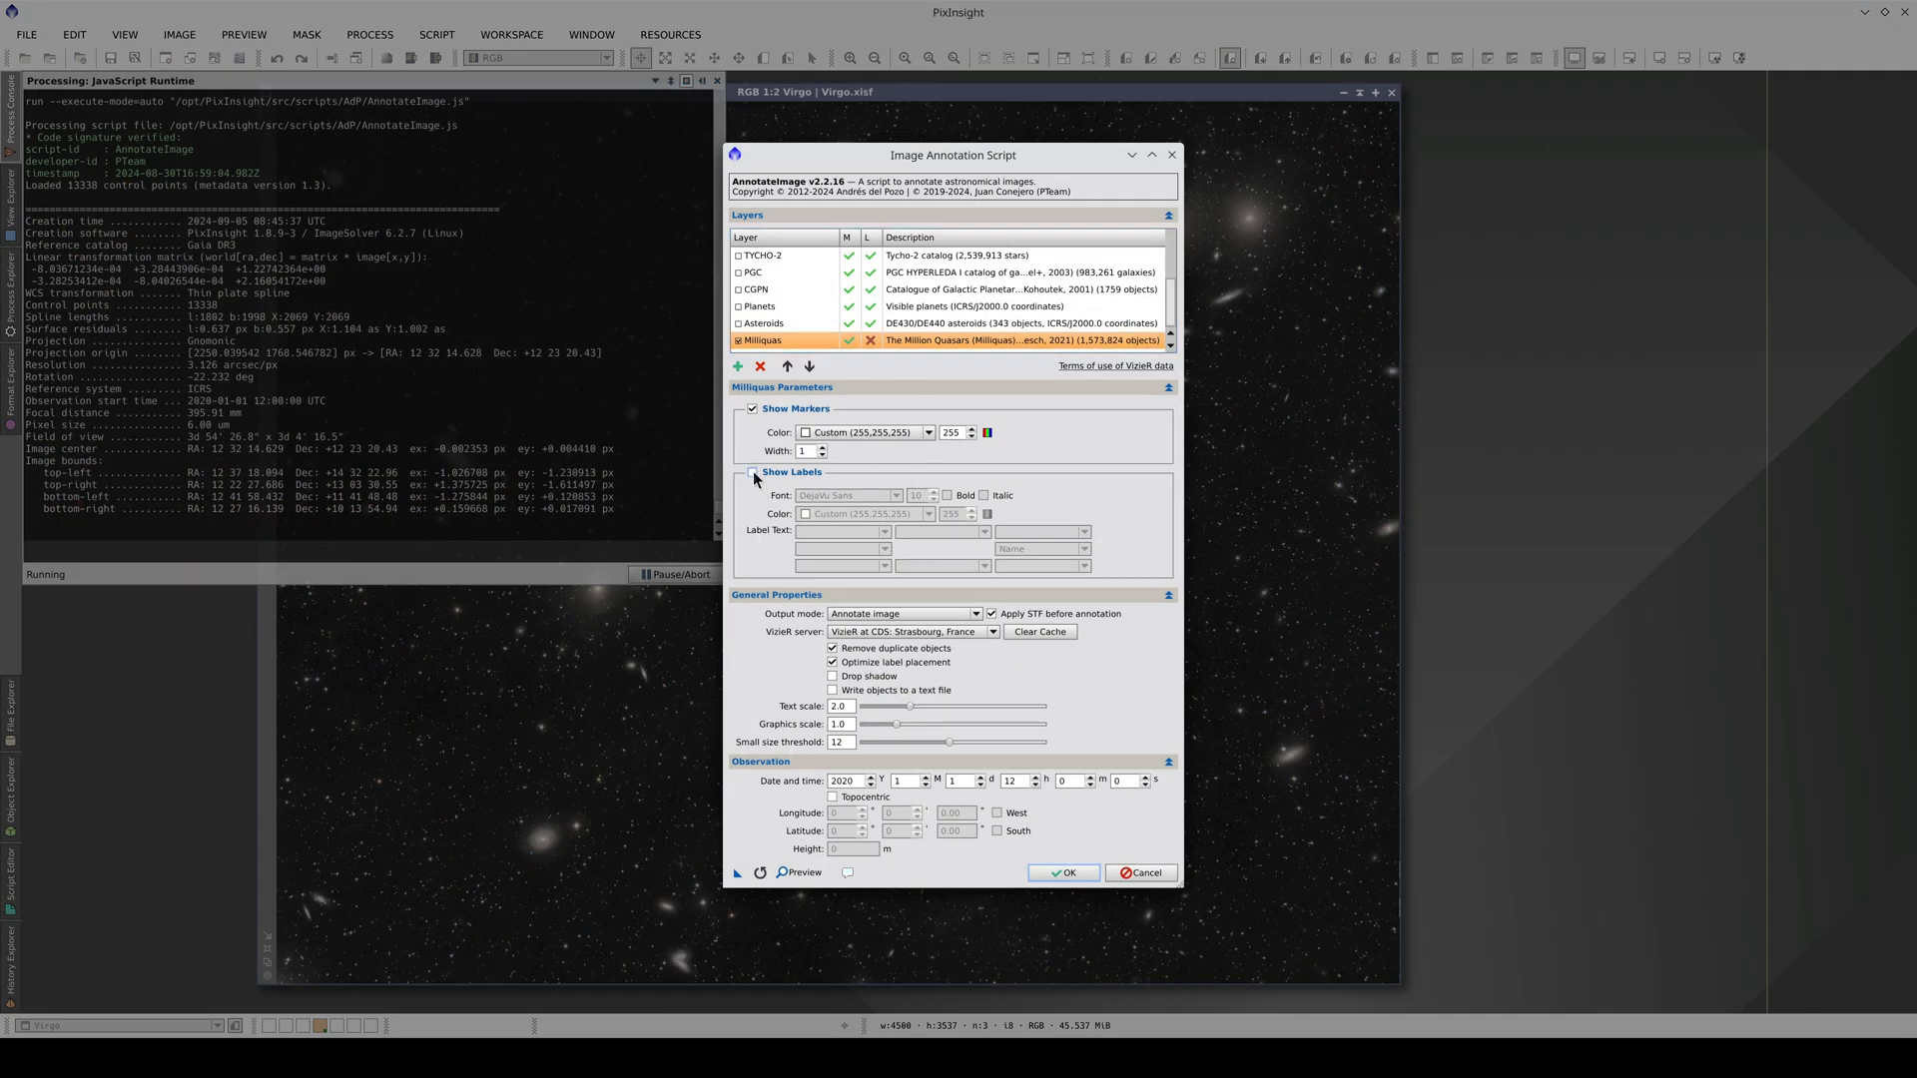
click(1023, 557)
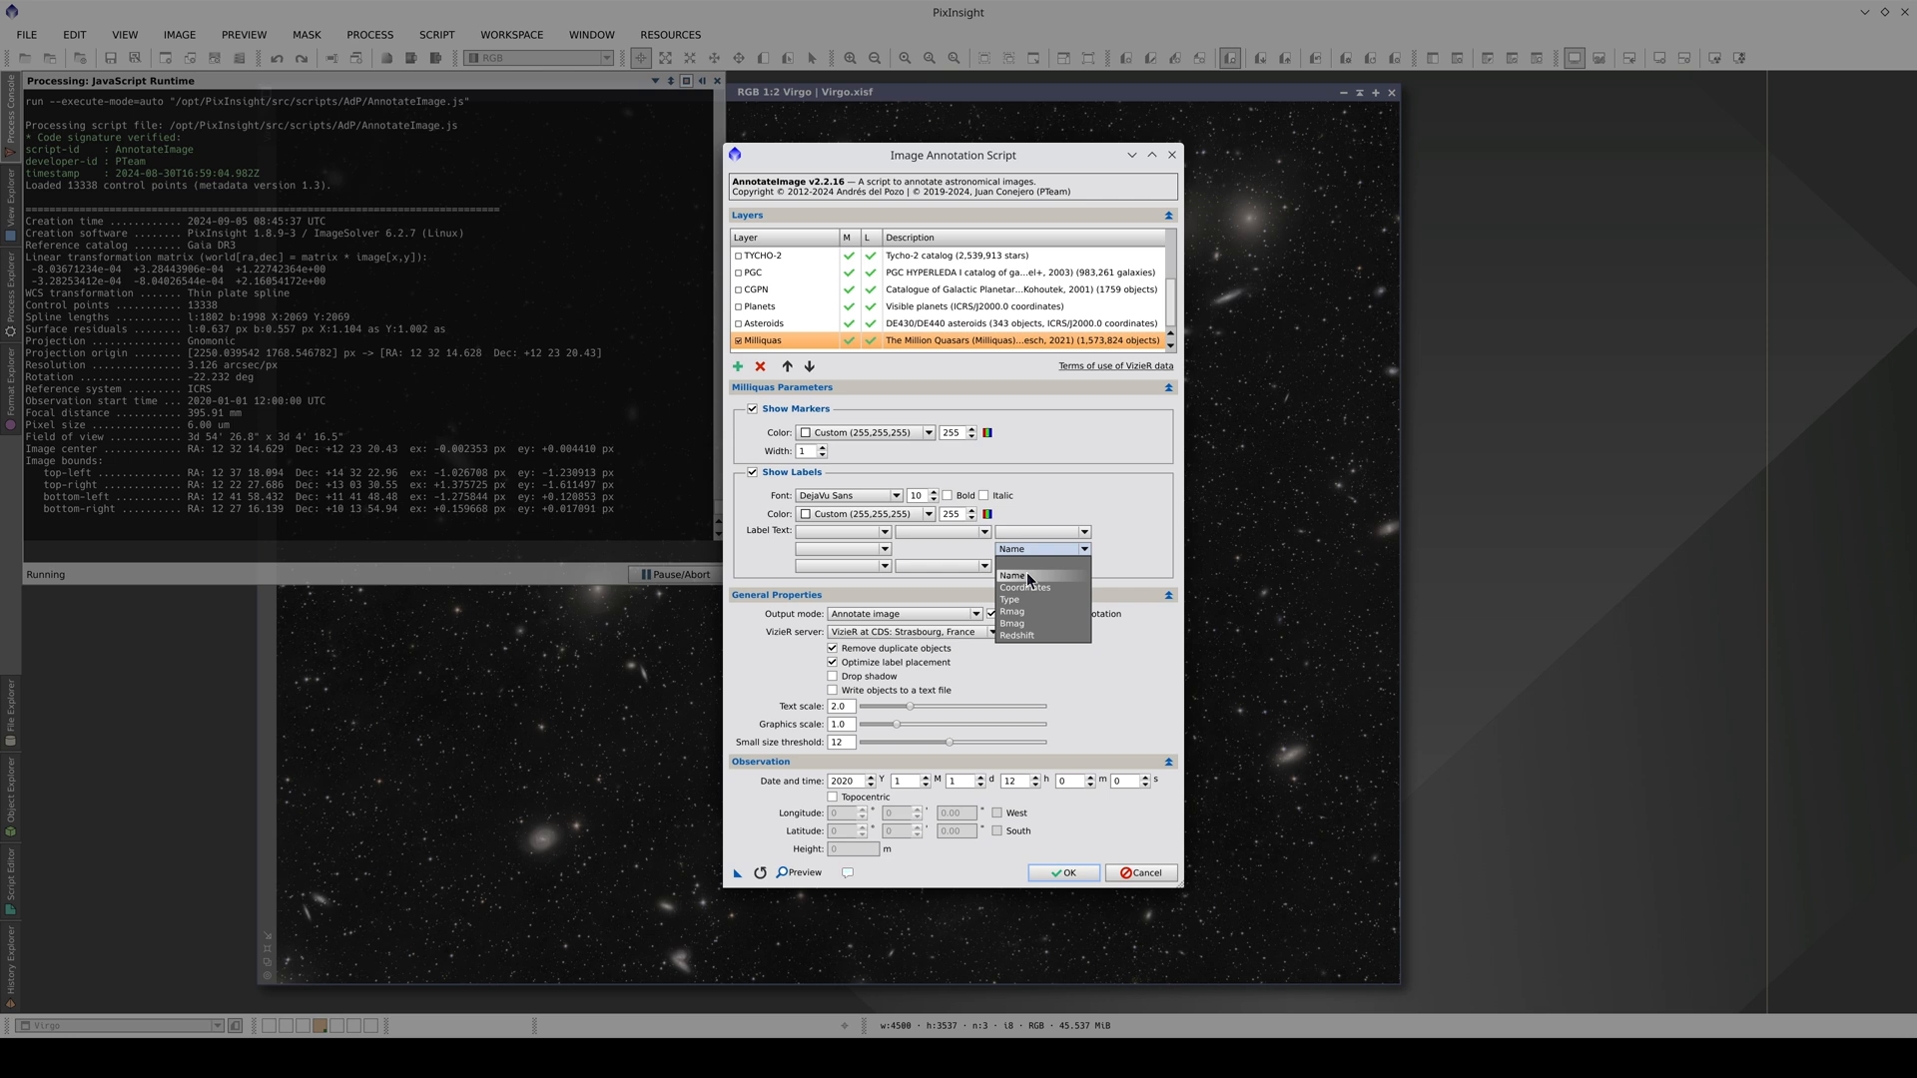
click(1041, 636)
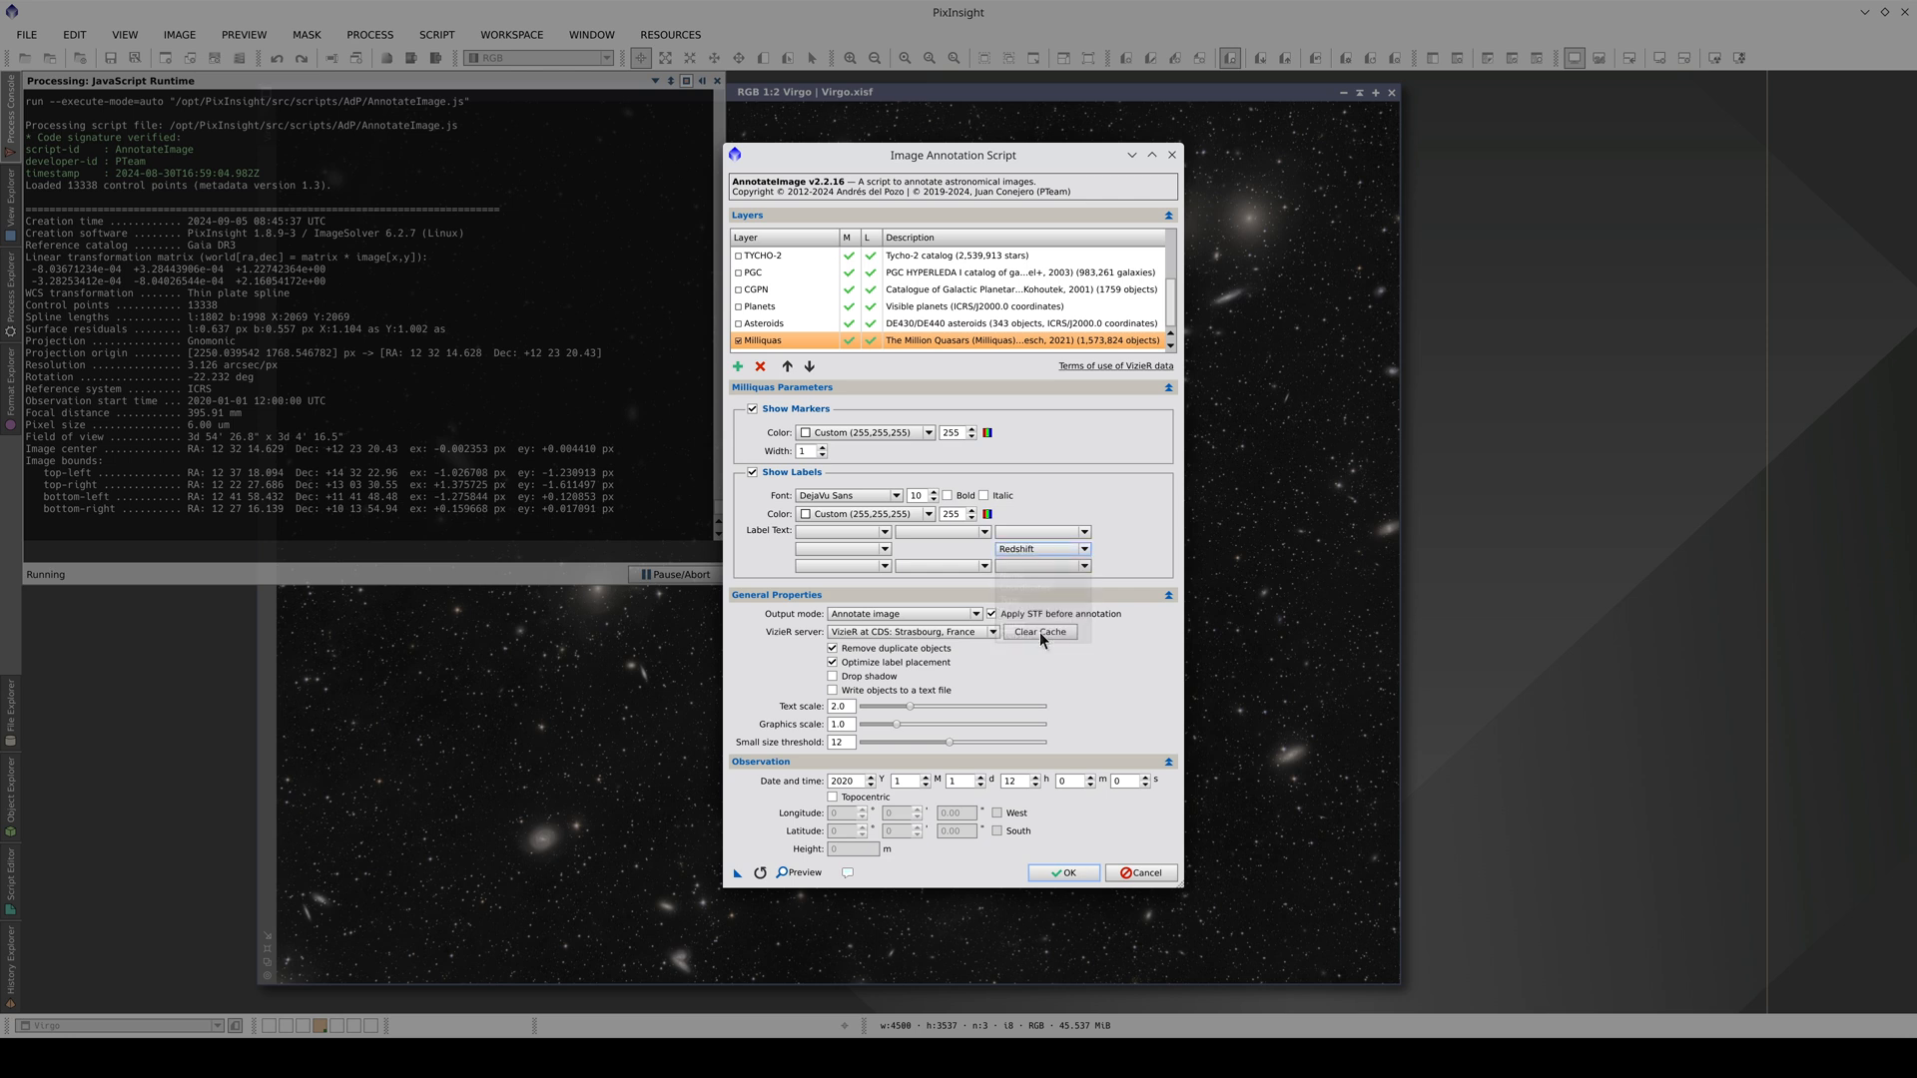
click(1066, 872)
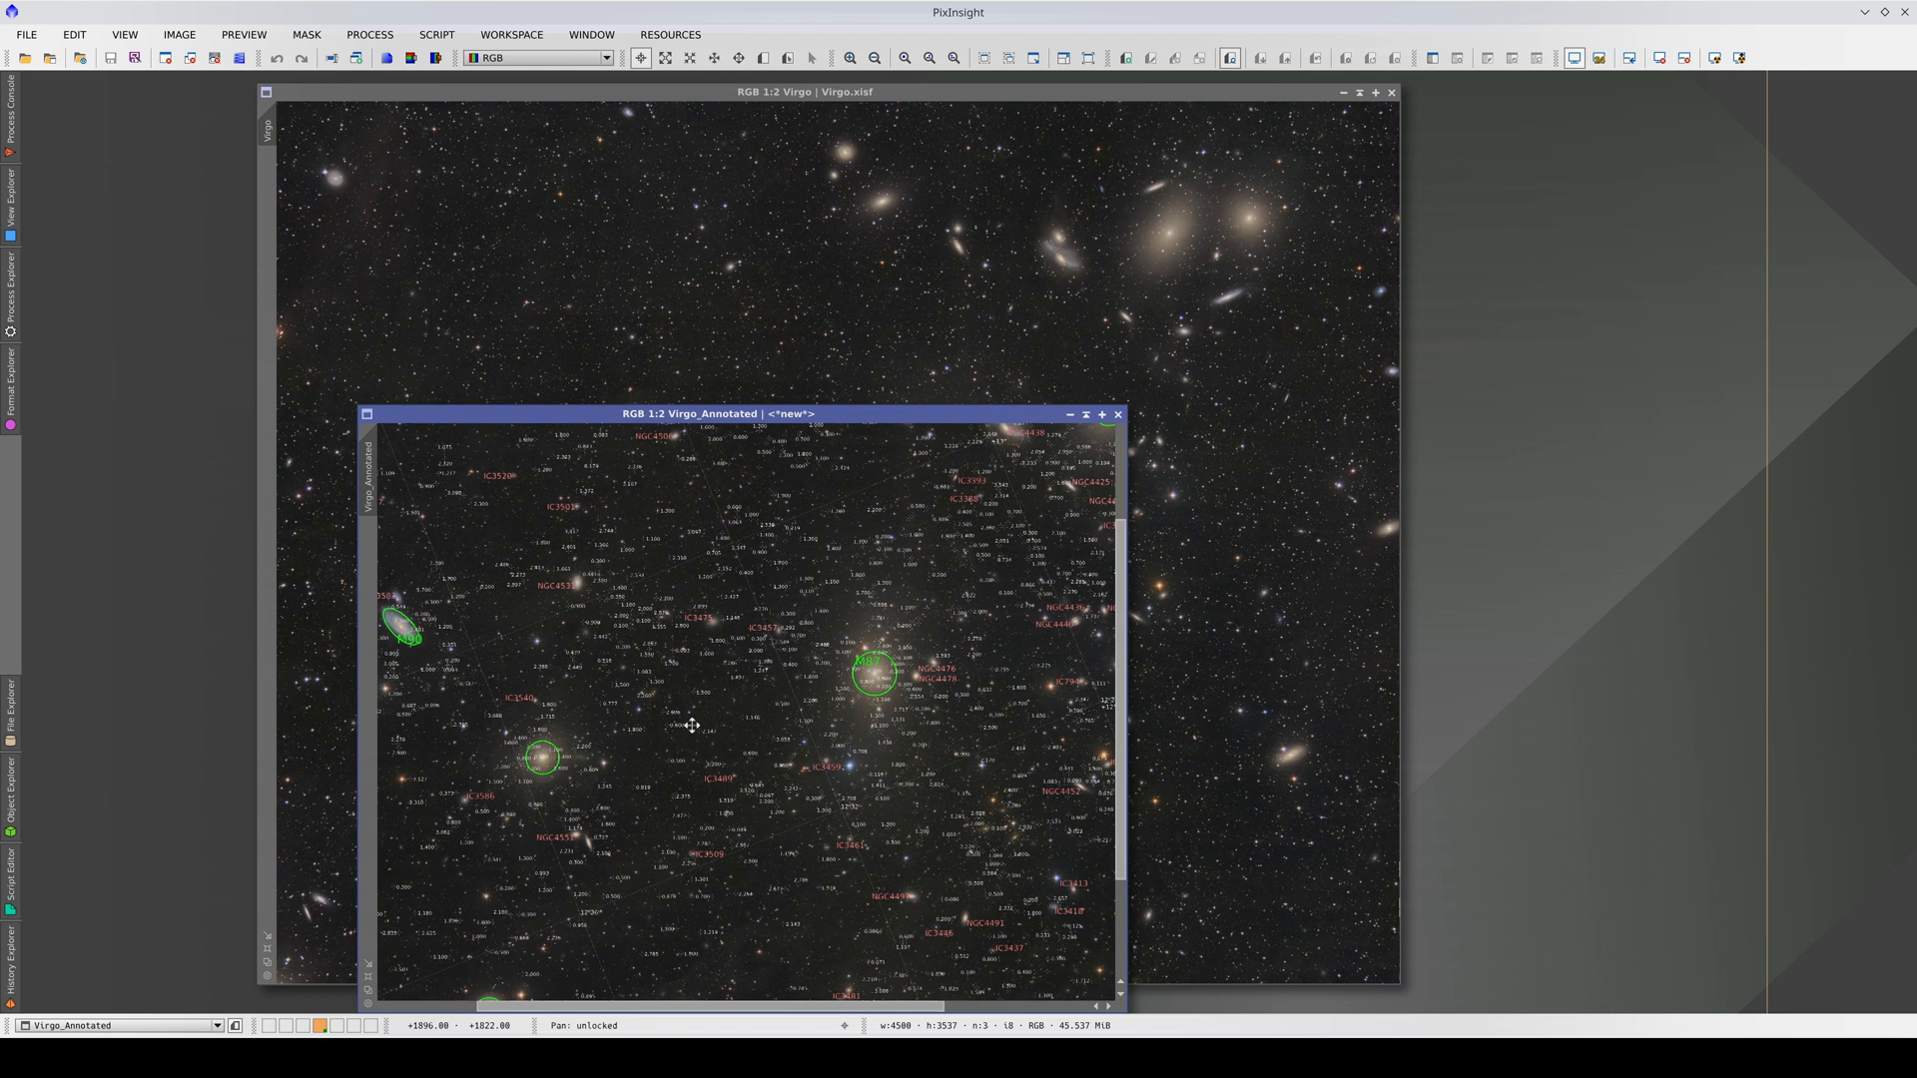
scroll(1132, 456, up, 1)
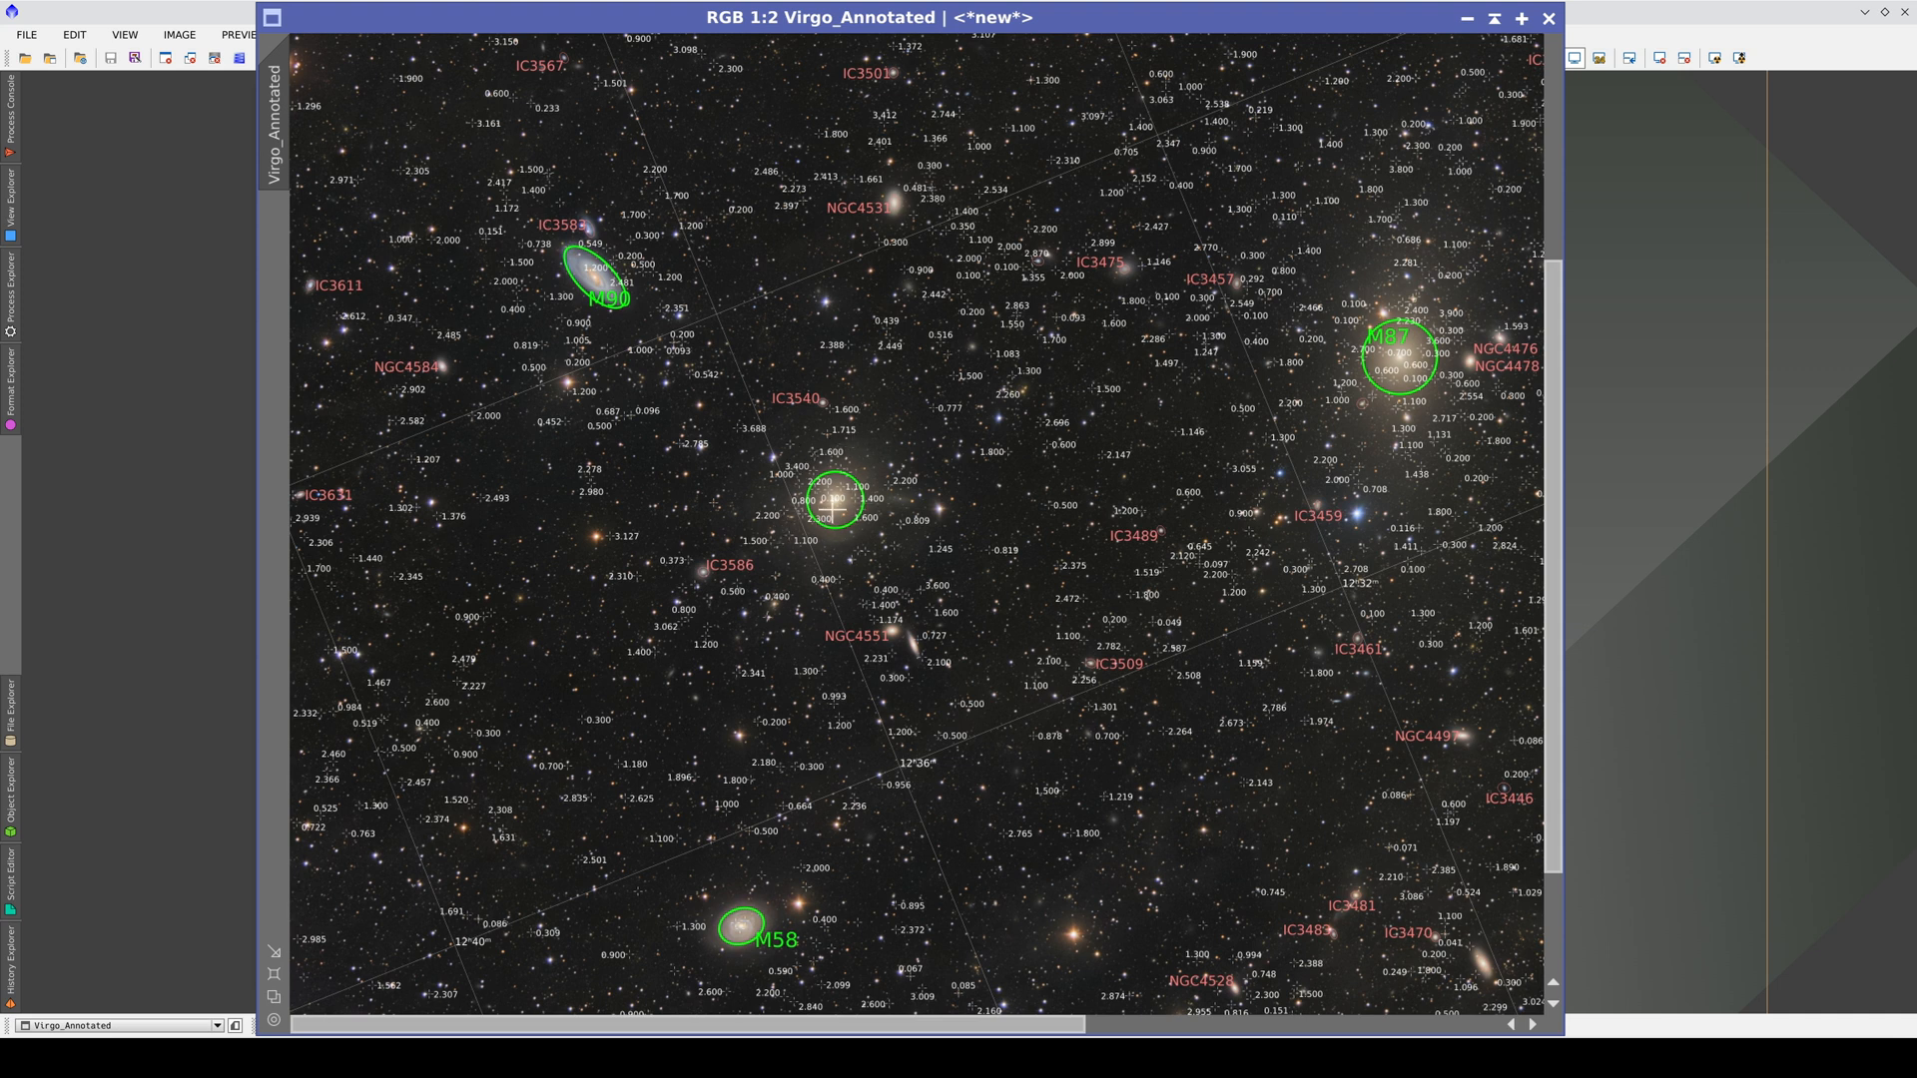
scroll(832, 509, up, 1)
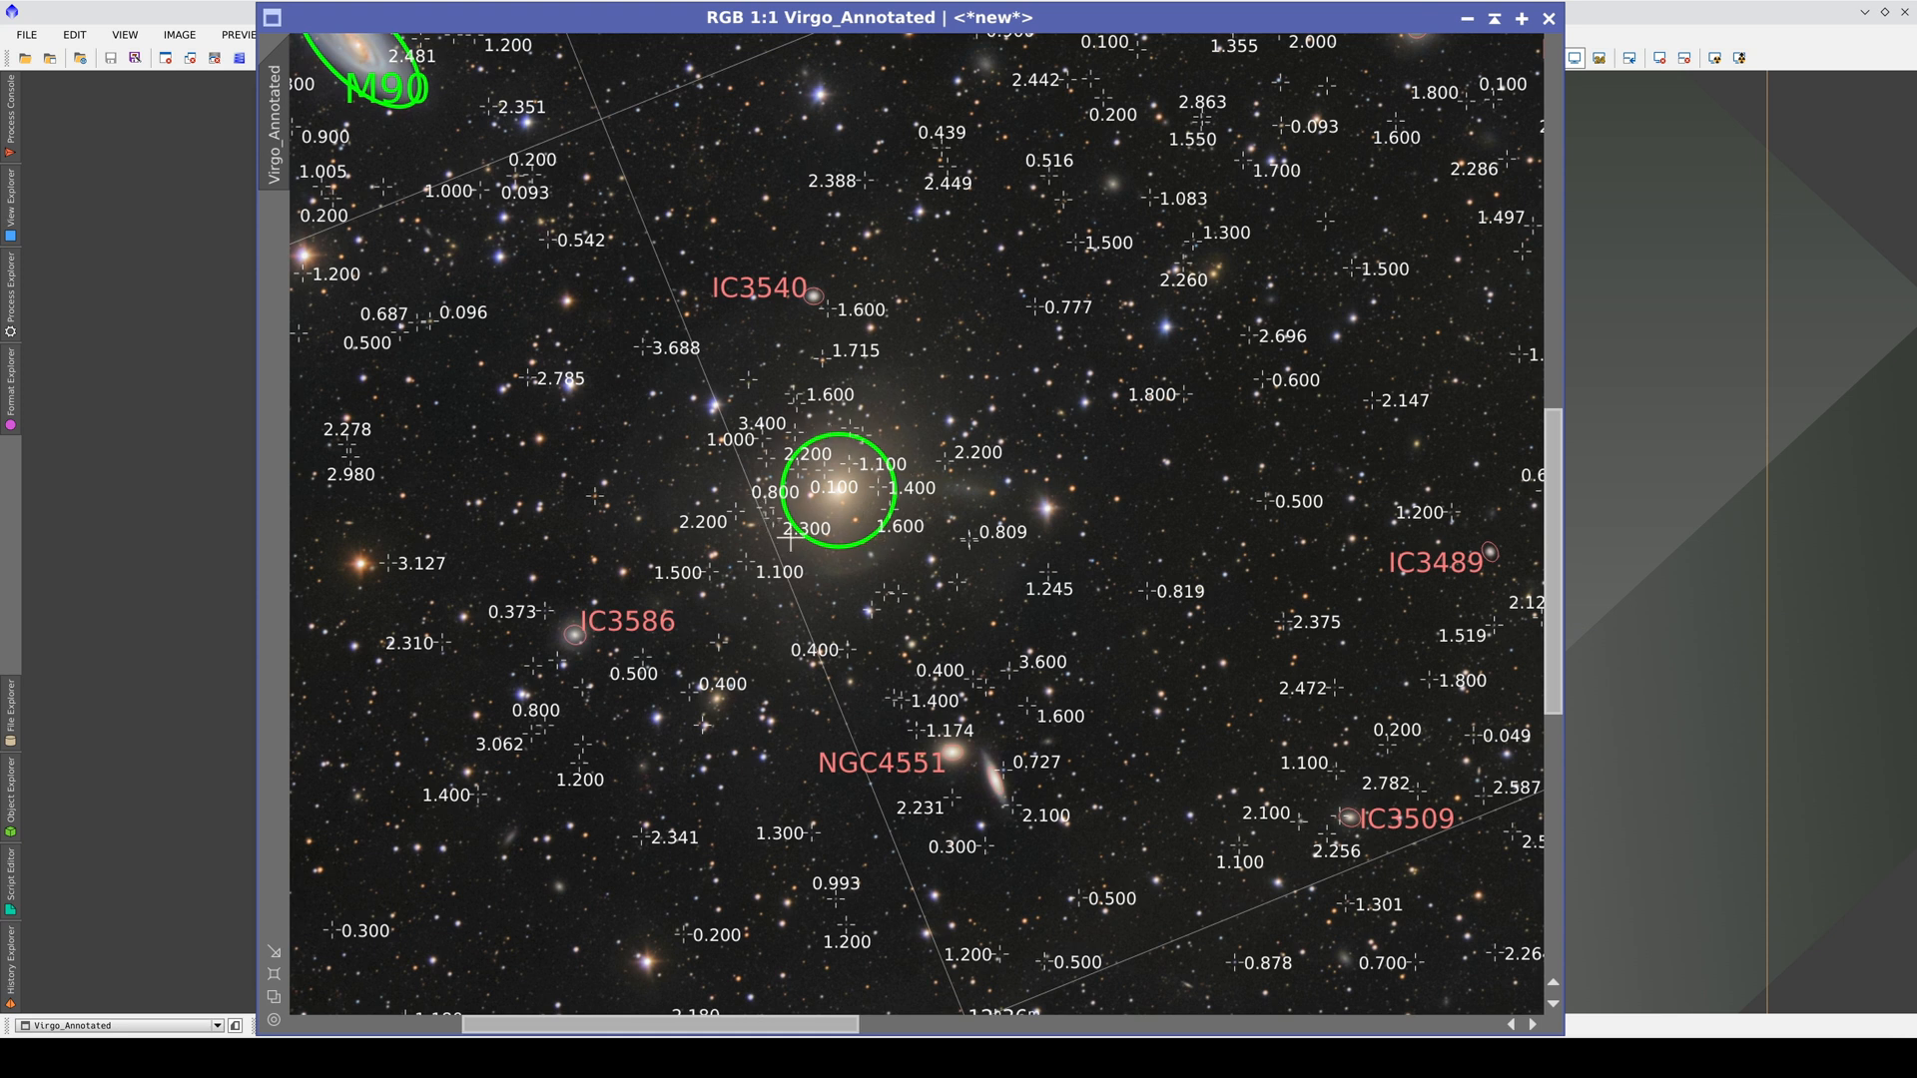
- Pan the 1:1 annotated view toward M90 and NGC4531 to read the quasar redshifts
drag(489, 139, 745, 304)
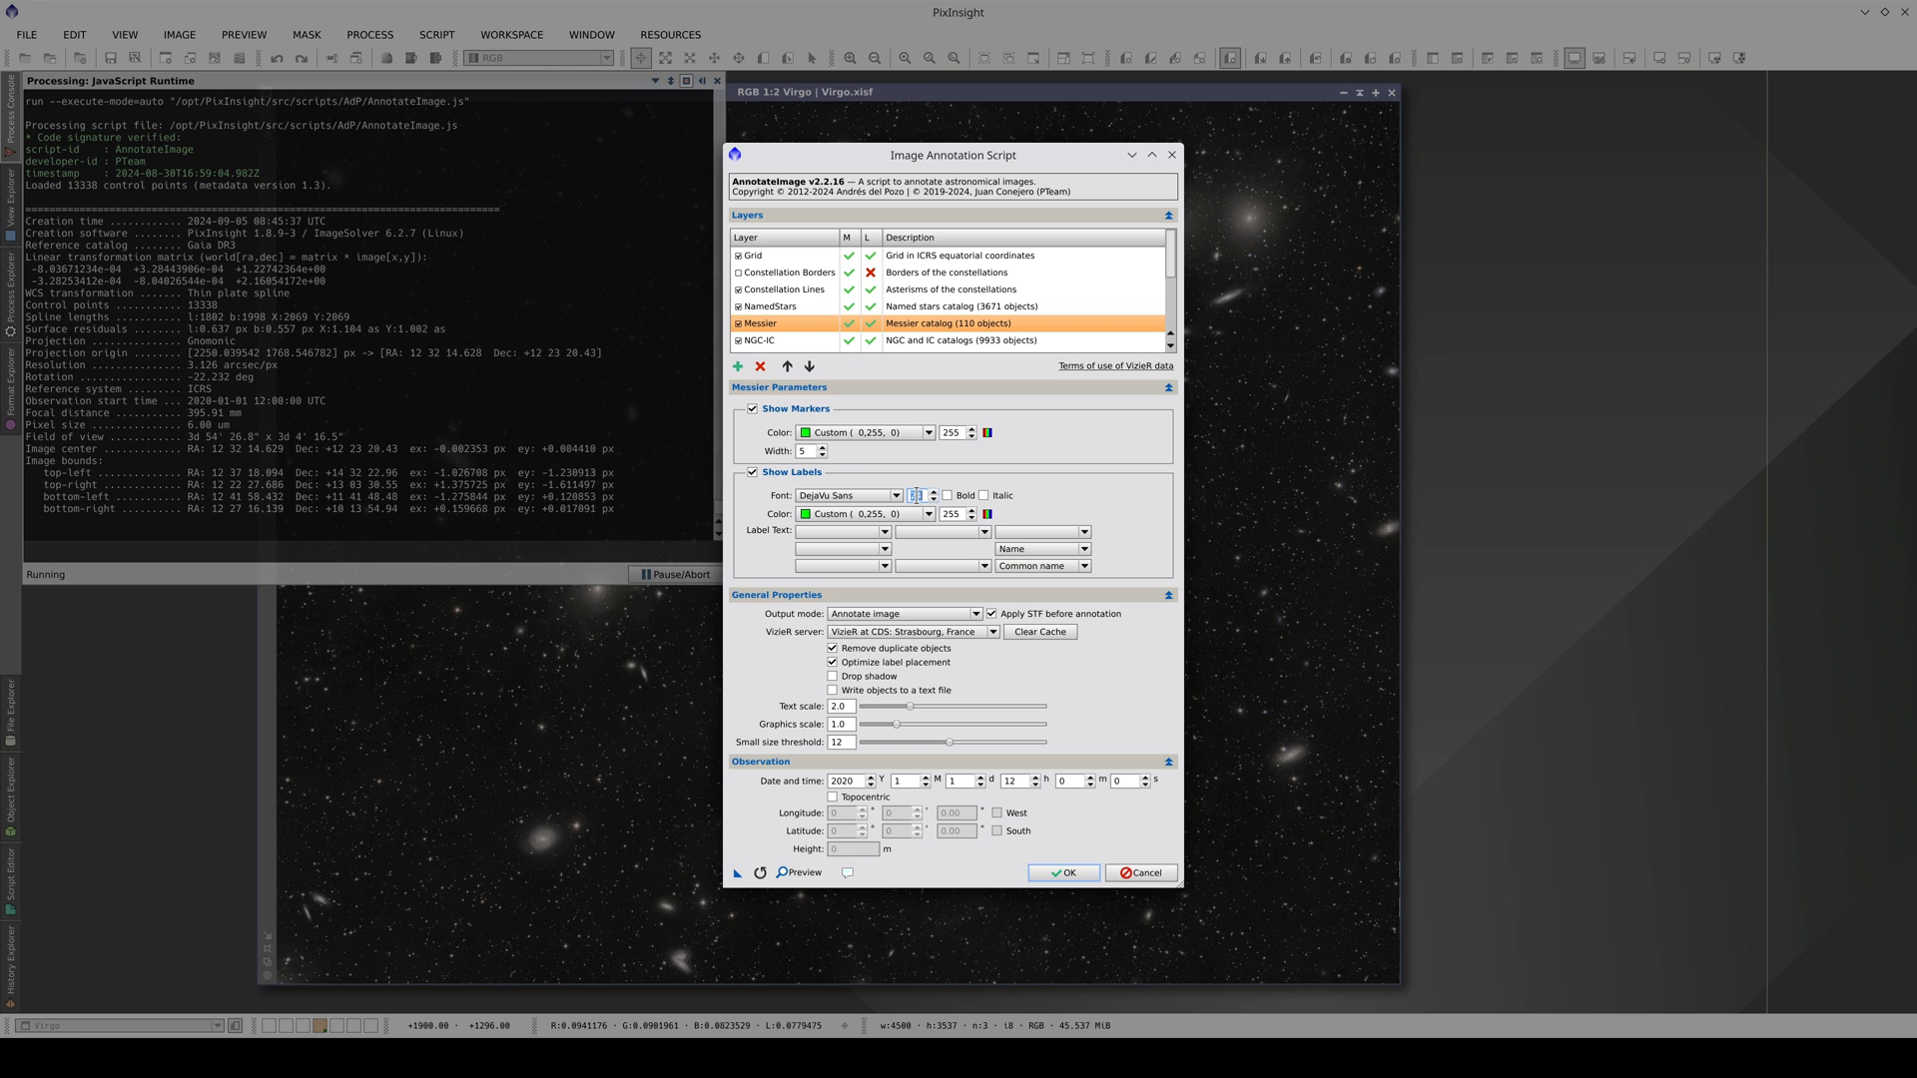
scroll(802, 326, down, 1)
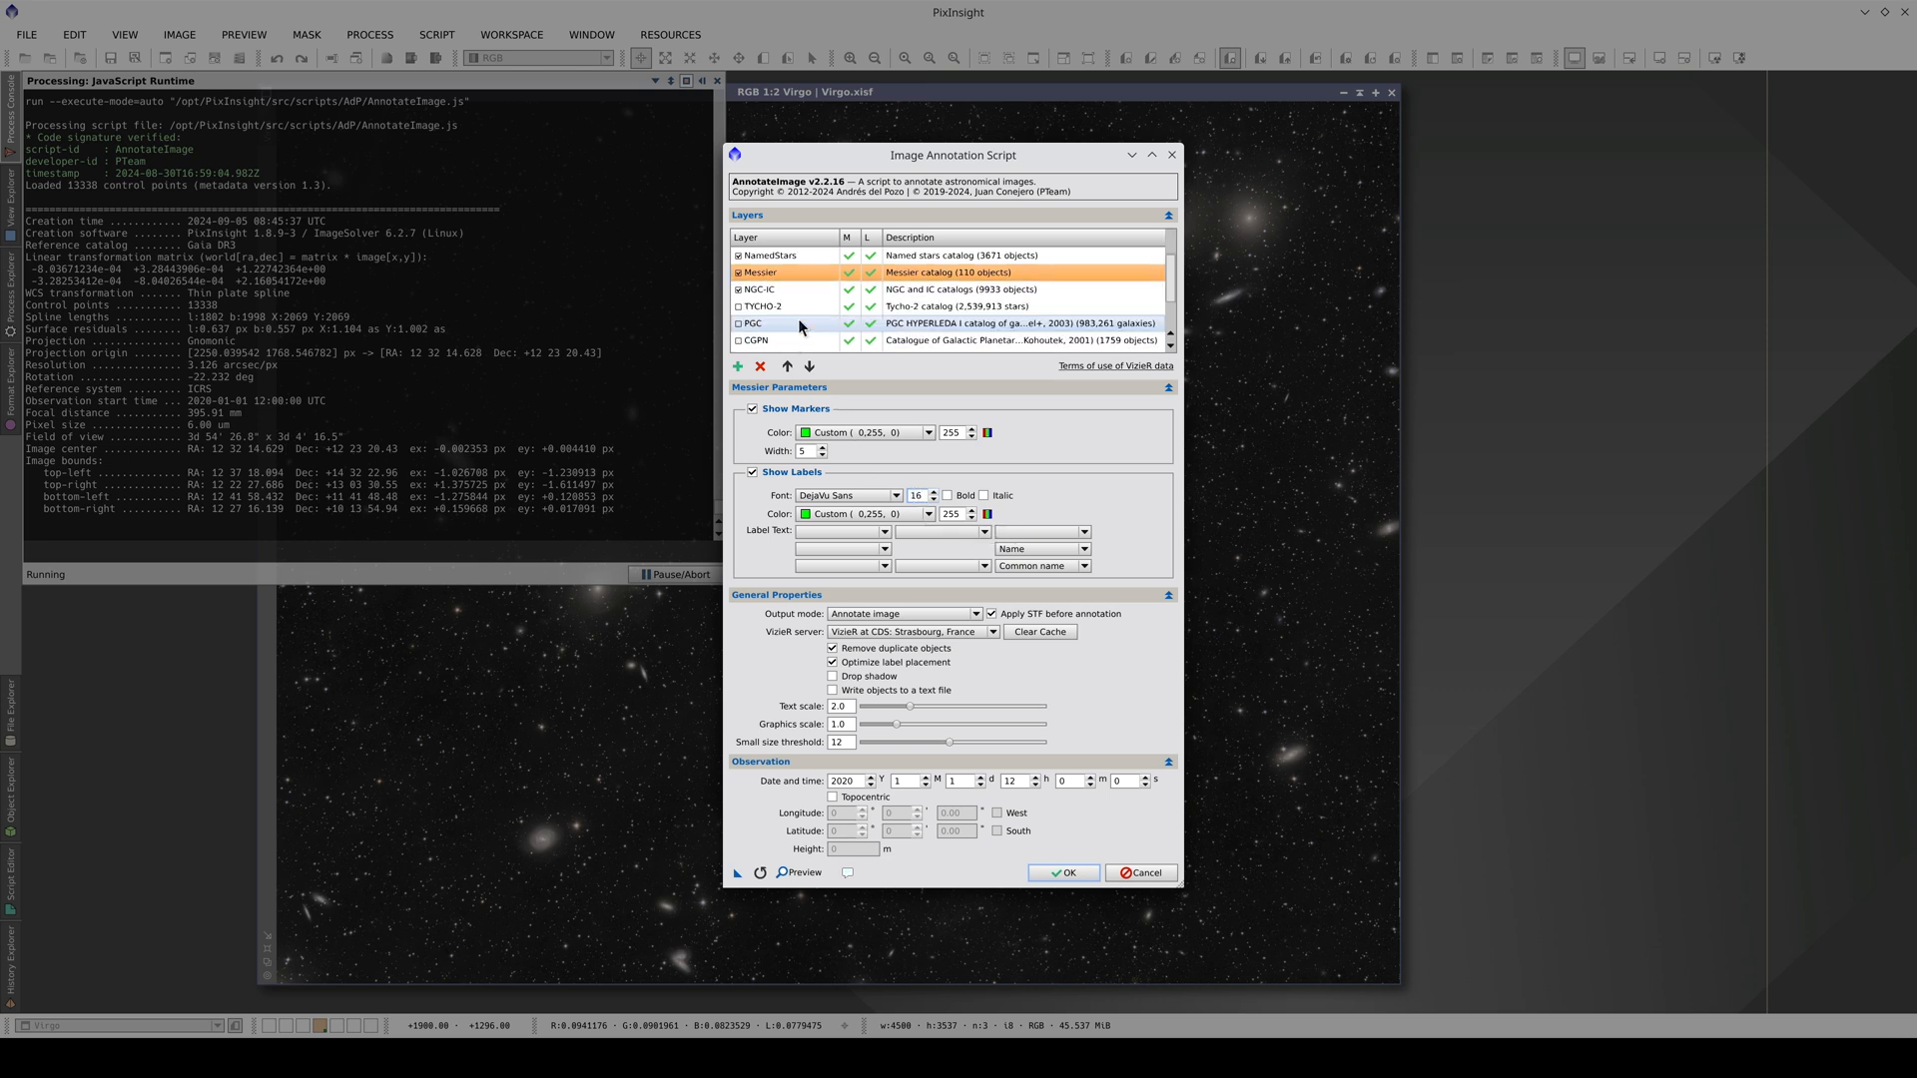
scroll(802, 327, down, 3)
- Give the Milliquas layer label font size 6 and label/marker alpha 150, then run the annotation
click(798, 340)
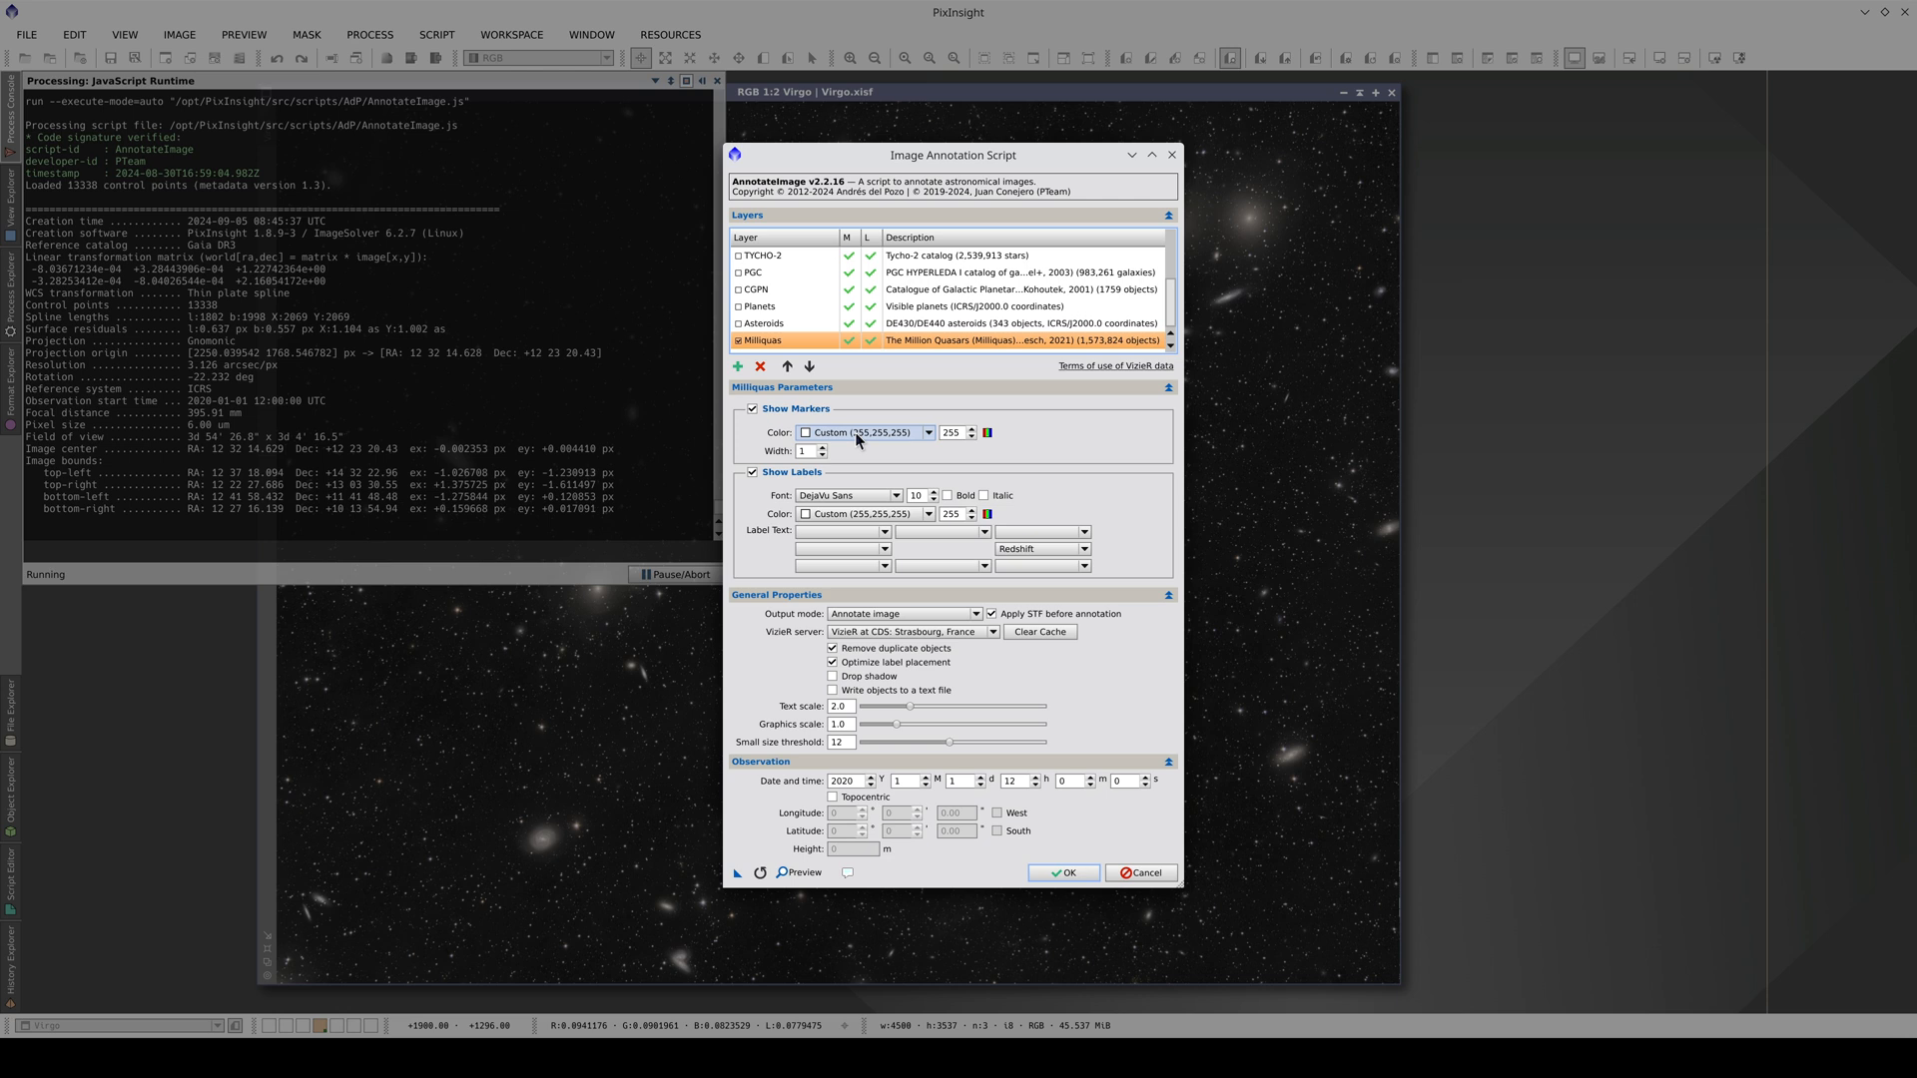
click(916, 497)
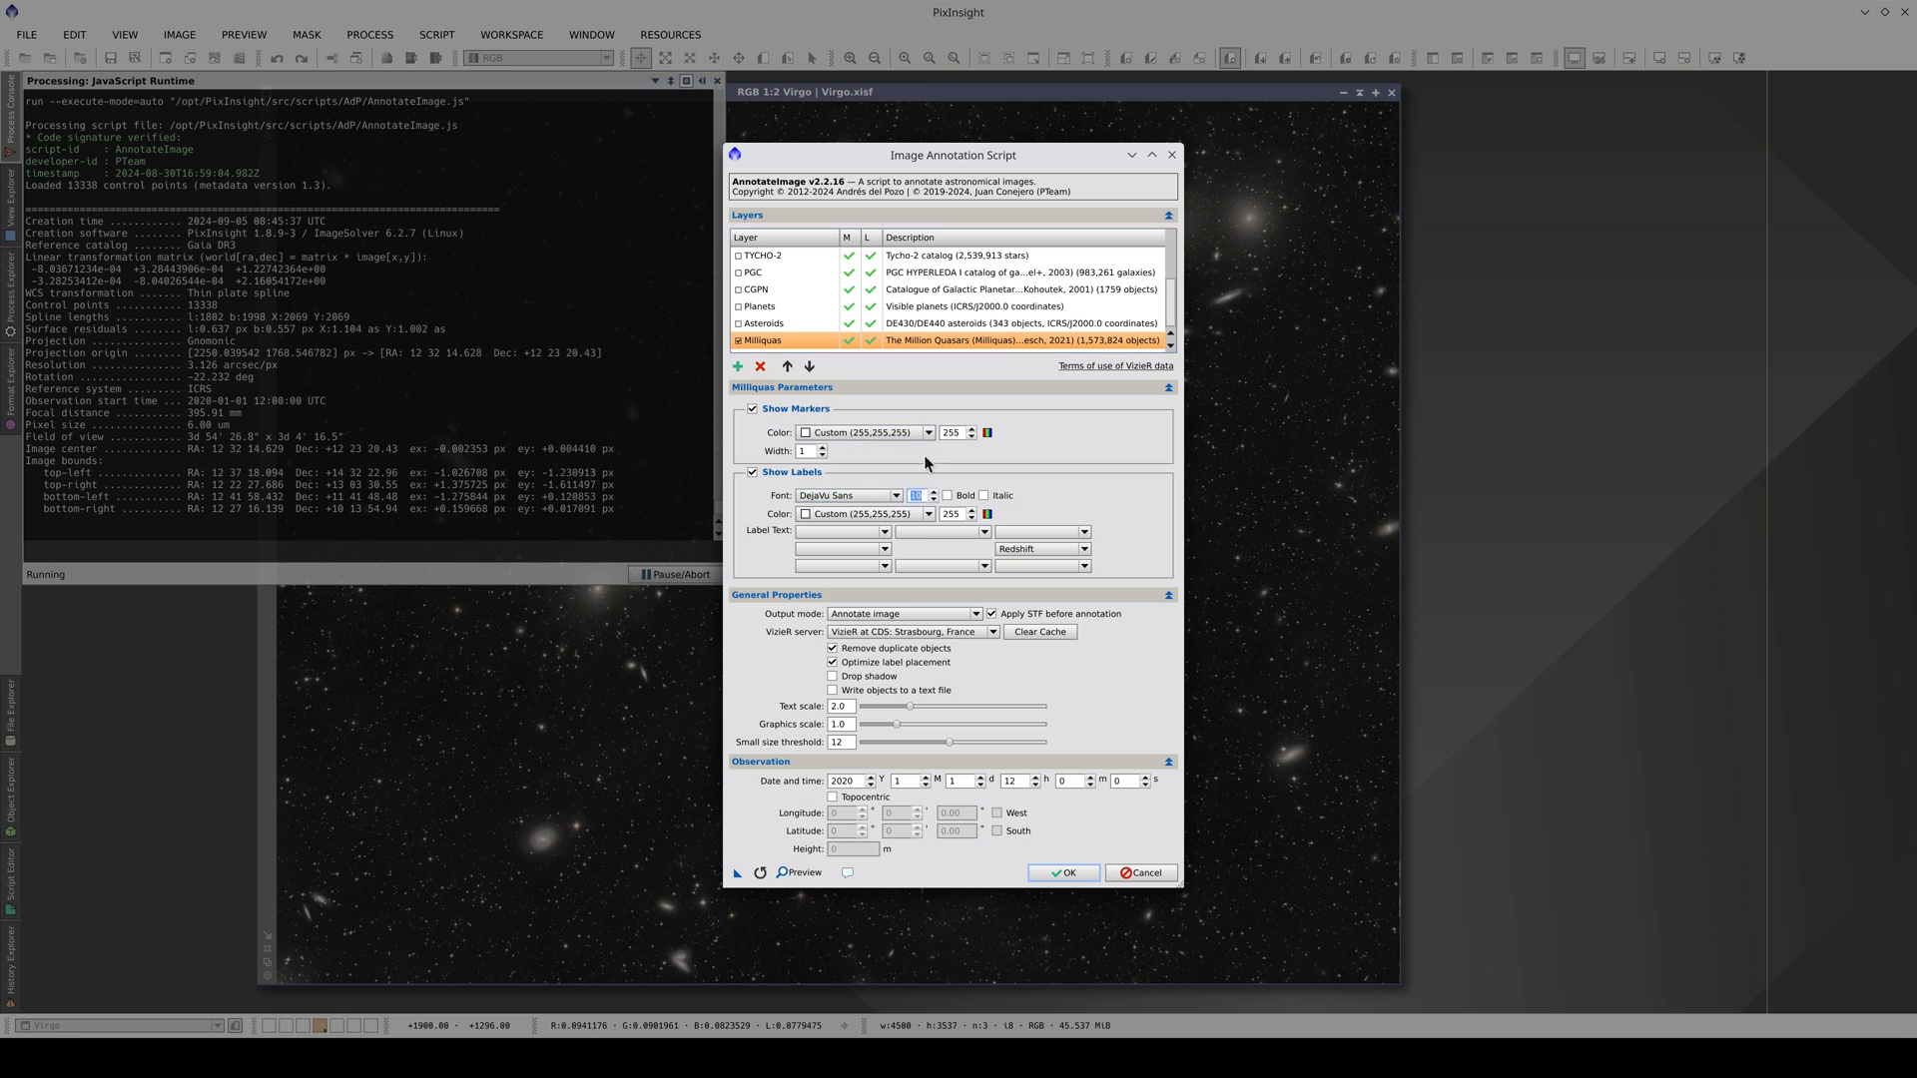
text(8)
key(Tab)
text(1)
click(950, 435)
click(1059, 874)
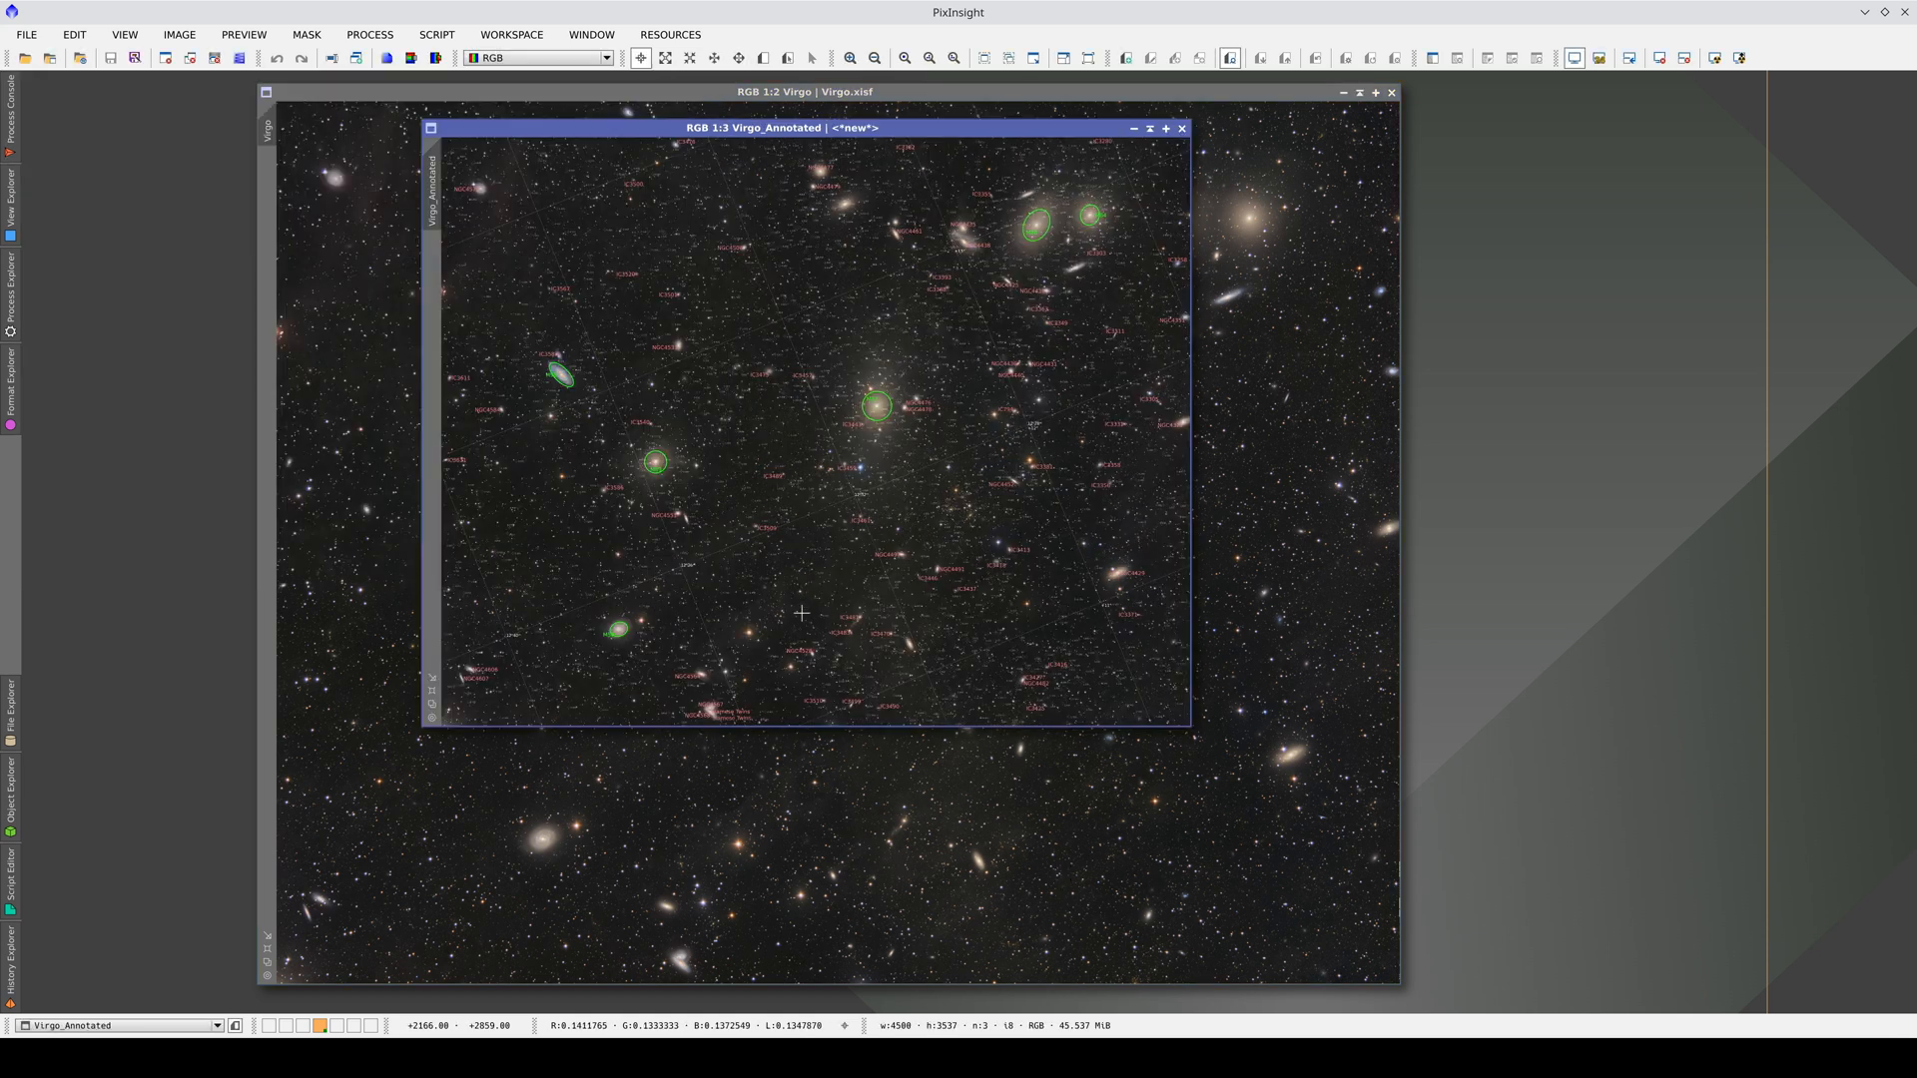
scroll(654, 461, up, 1)
scroll(659, 461, up, 1)
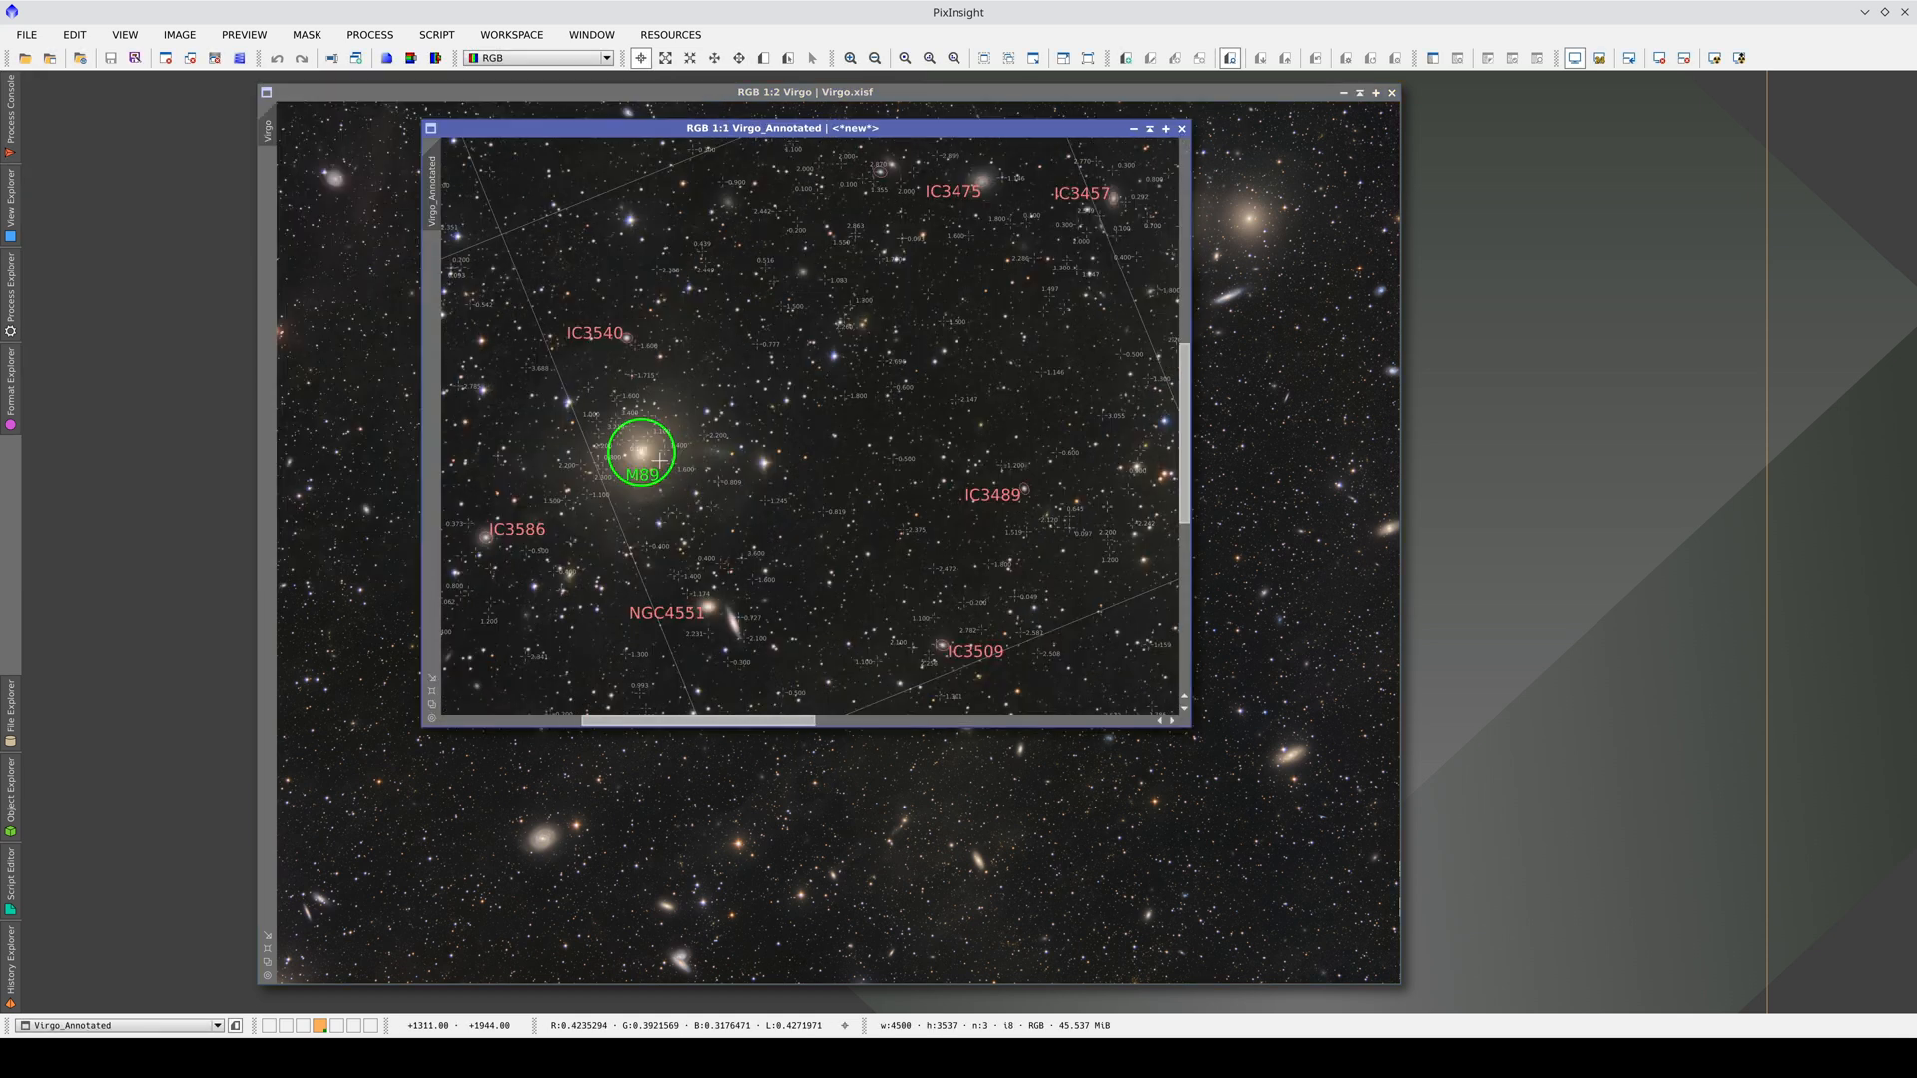
scroll(660, 460, up, 1)
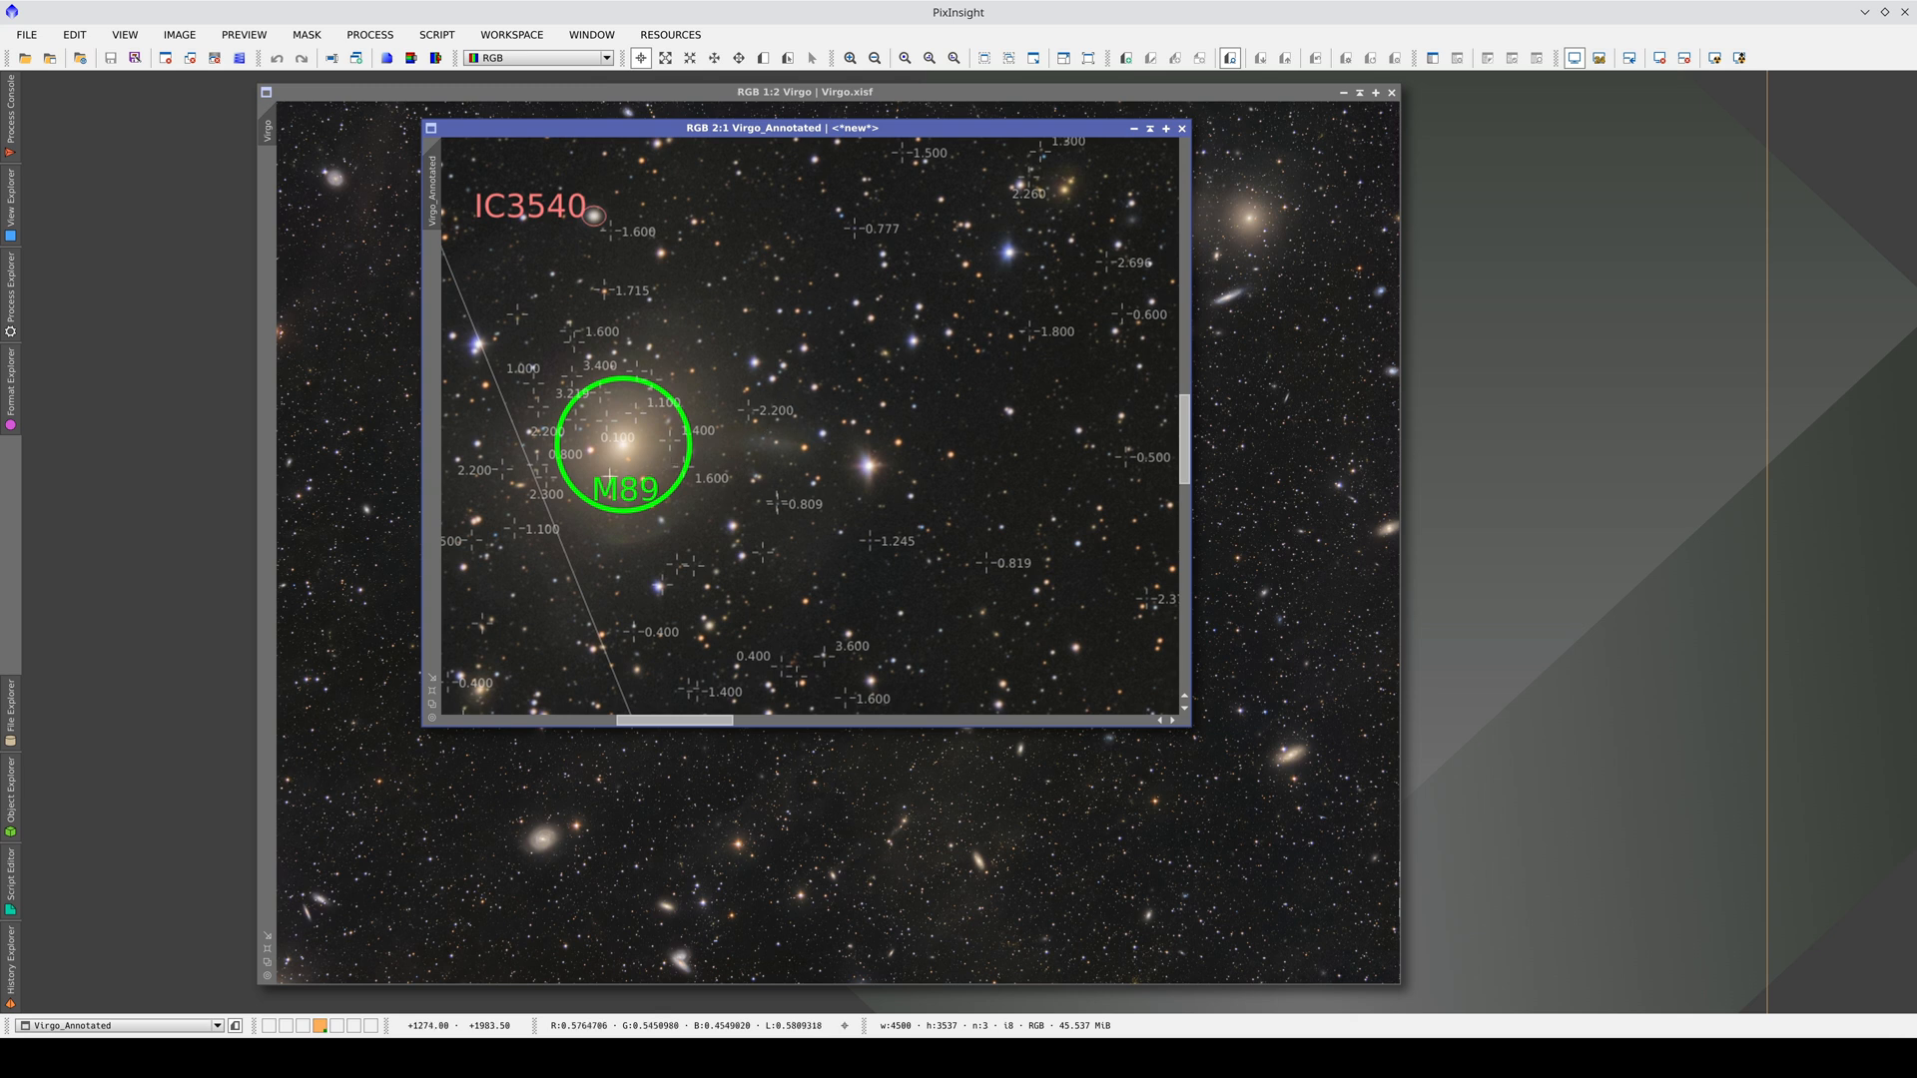
drag(610, 477, 879, 469)
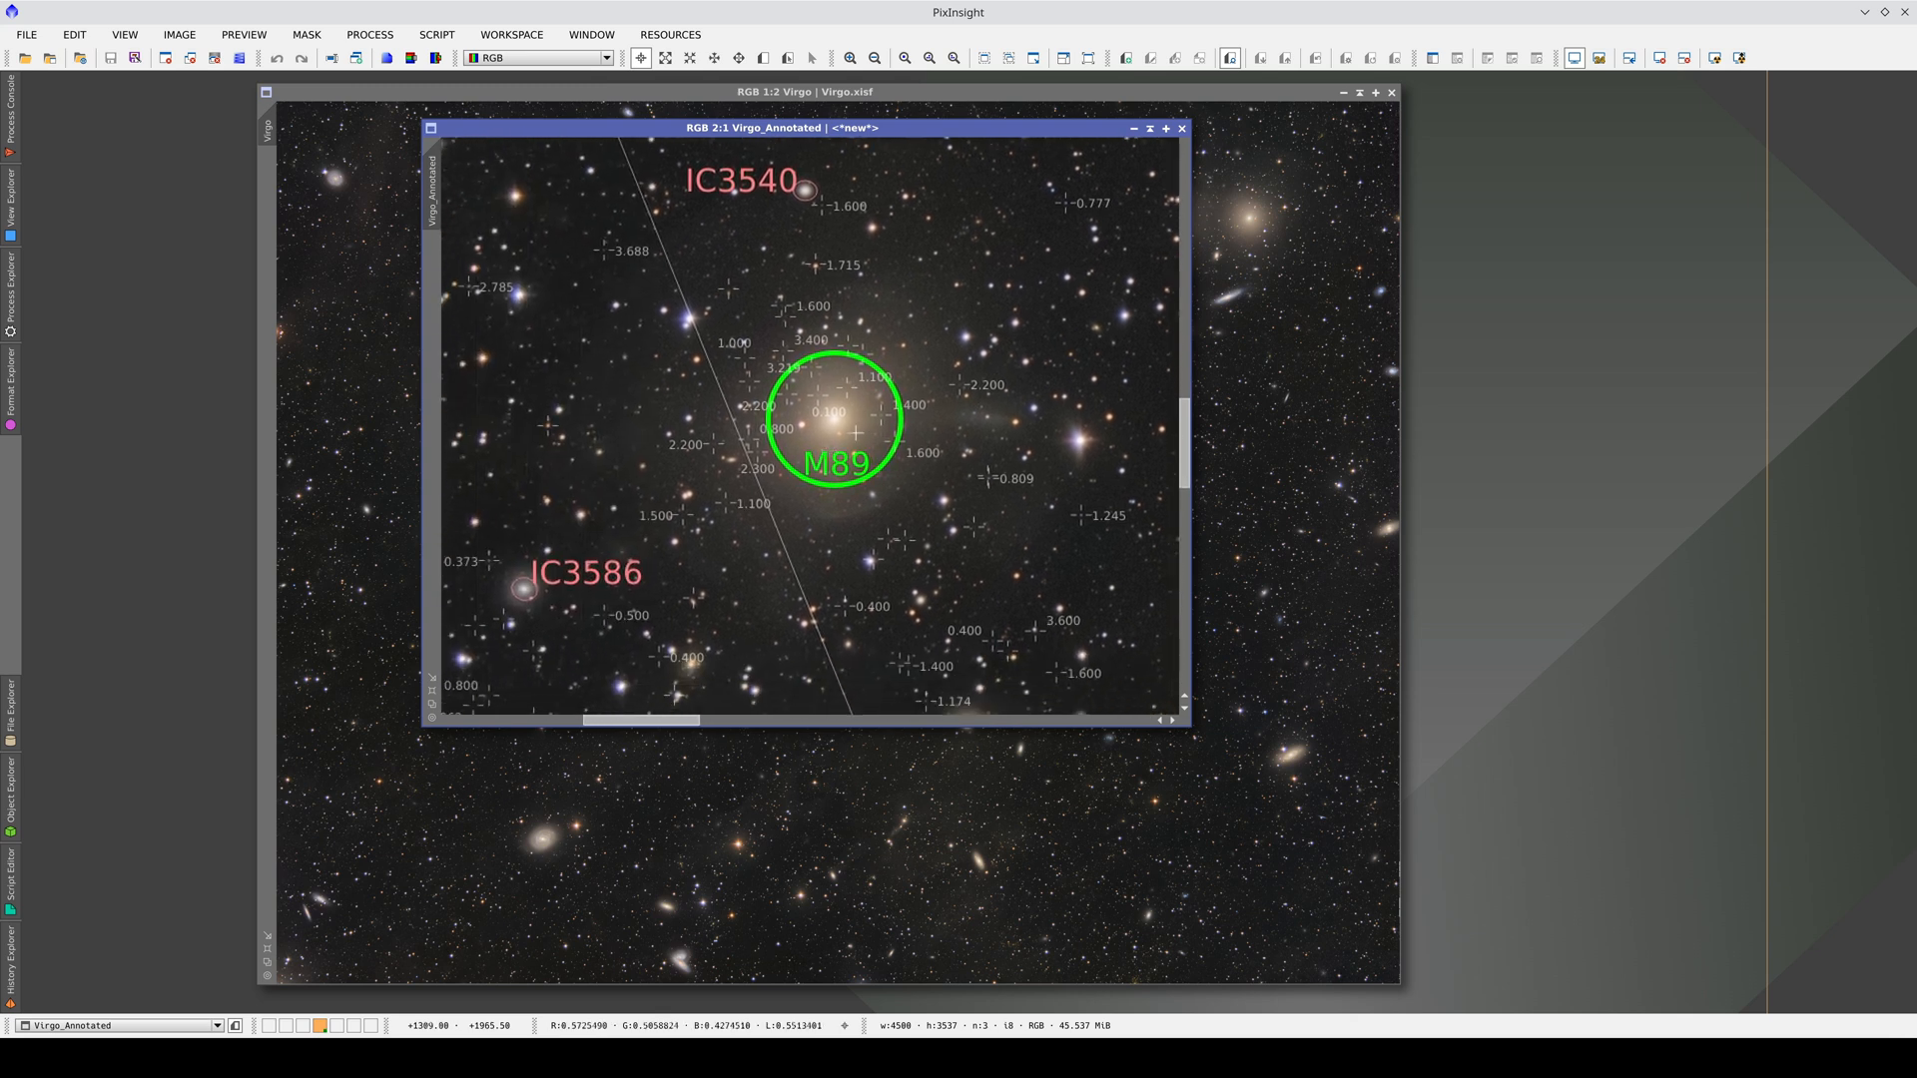
- Fill the workspace with Virgo_Annotated and centre the view on M87, NGC4476 and NGC4478
key(ctrl+shift+m)
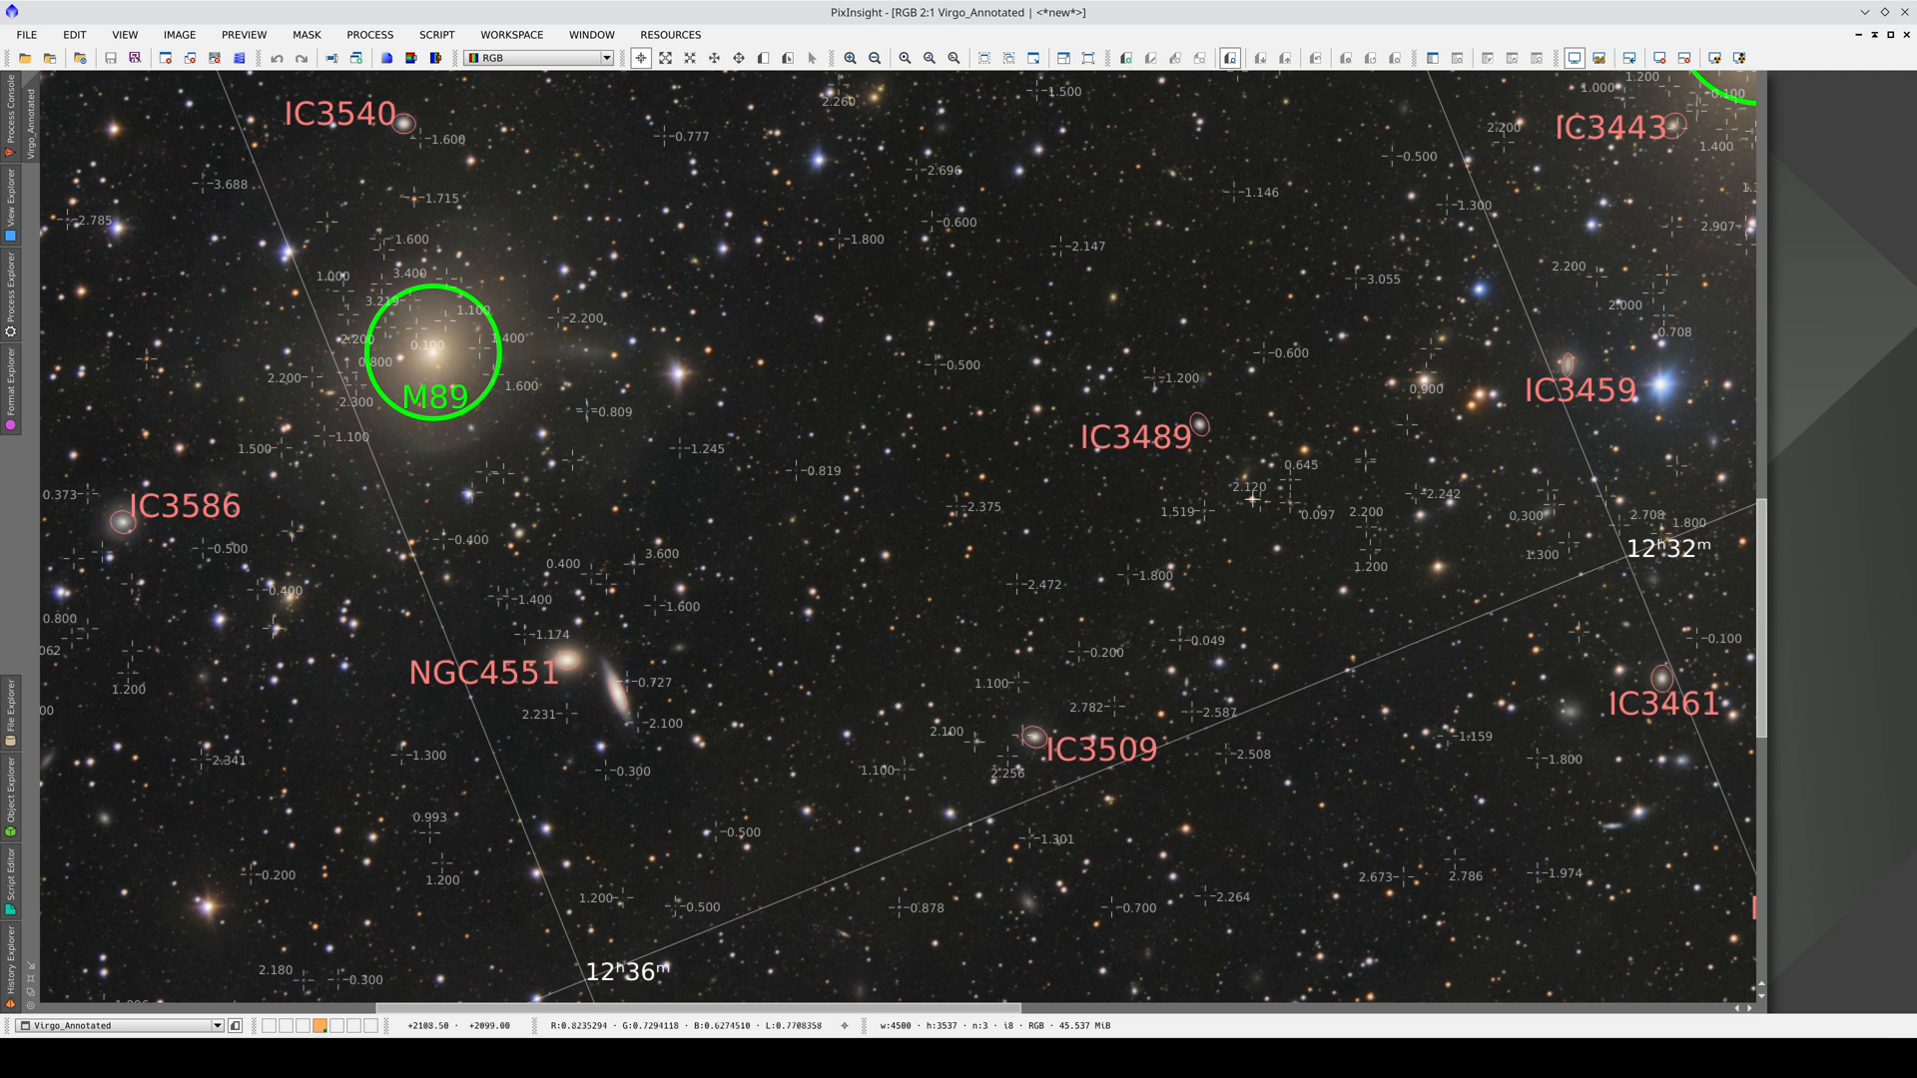
drag(1260, 488, 1092, 711)
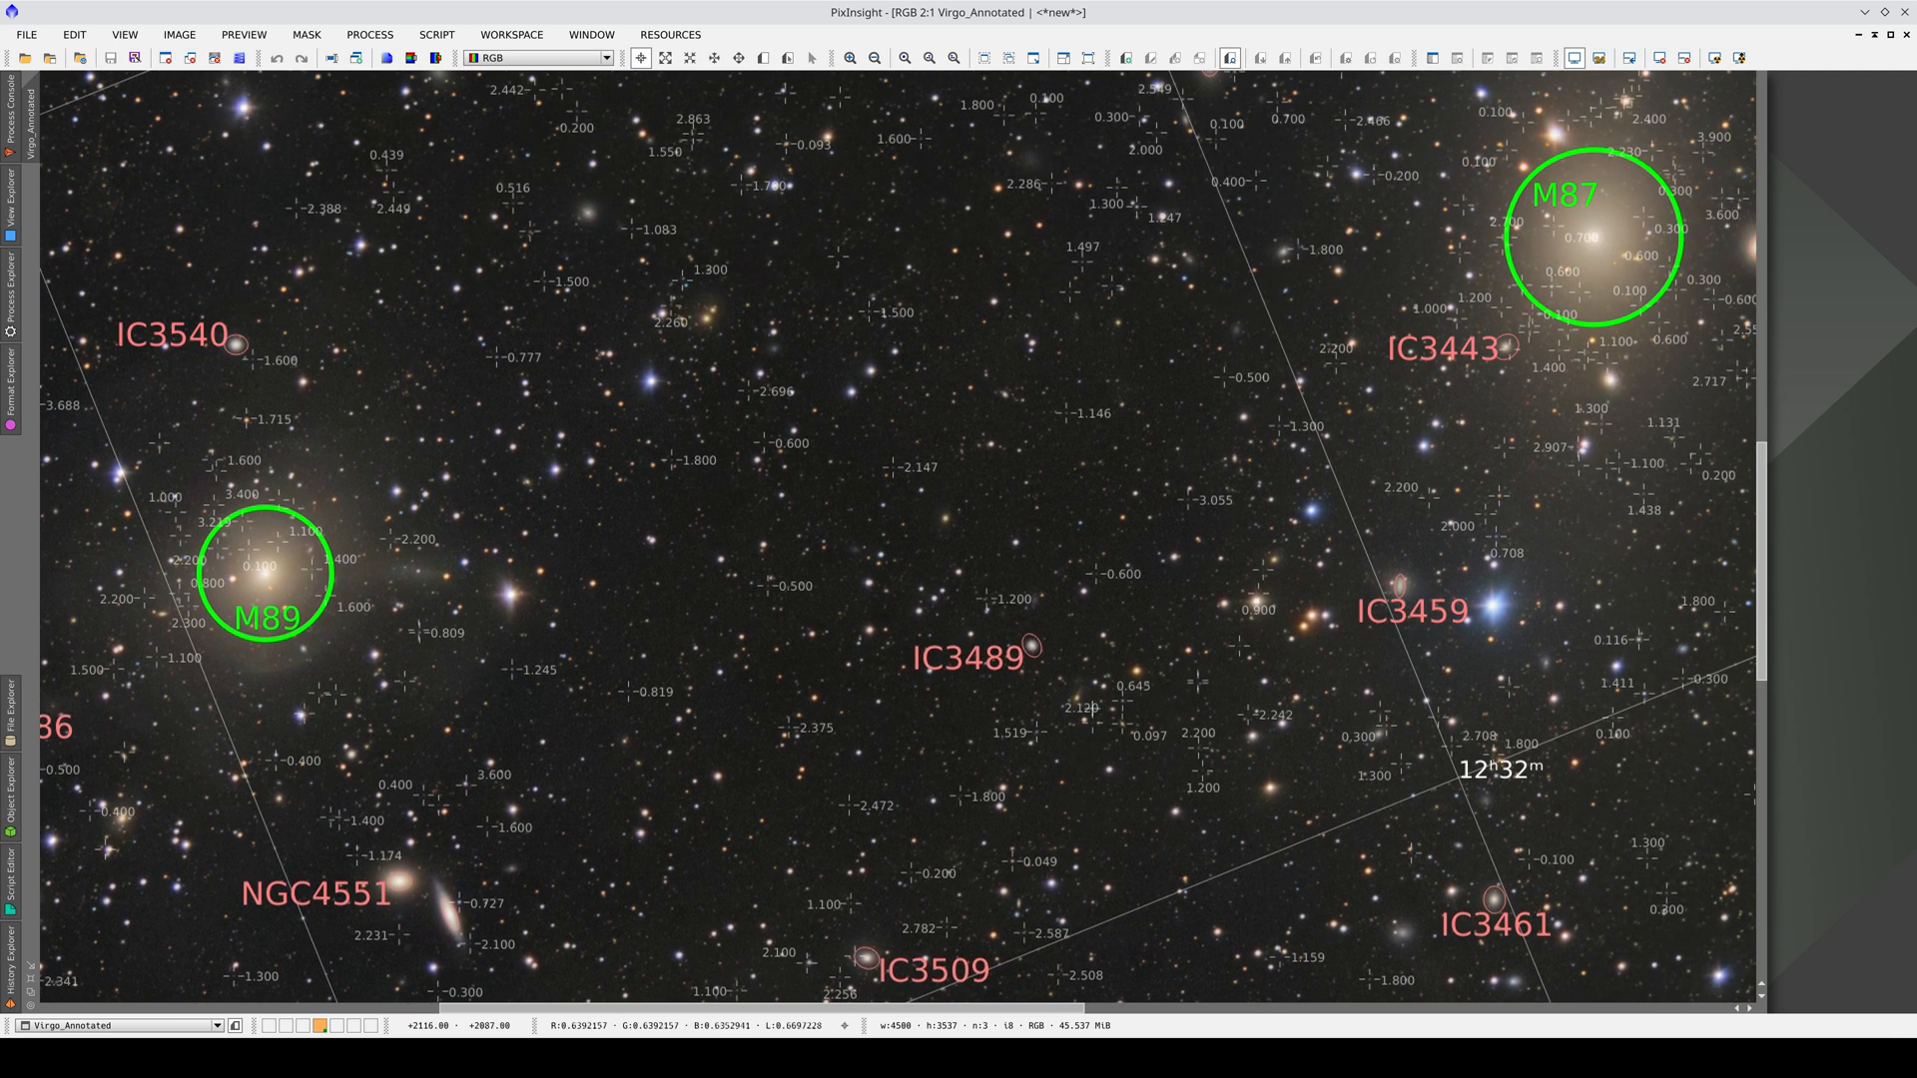
drag(1201, 557, 966, 703)
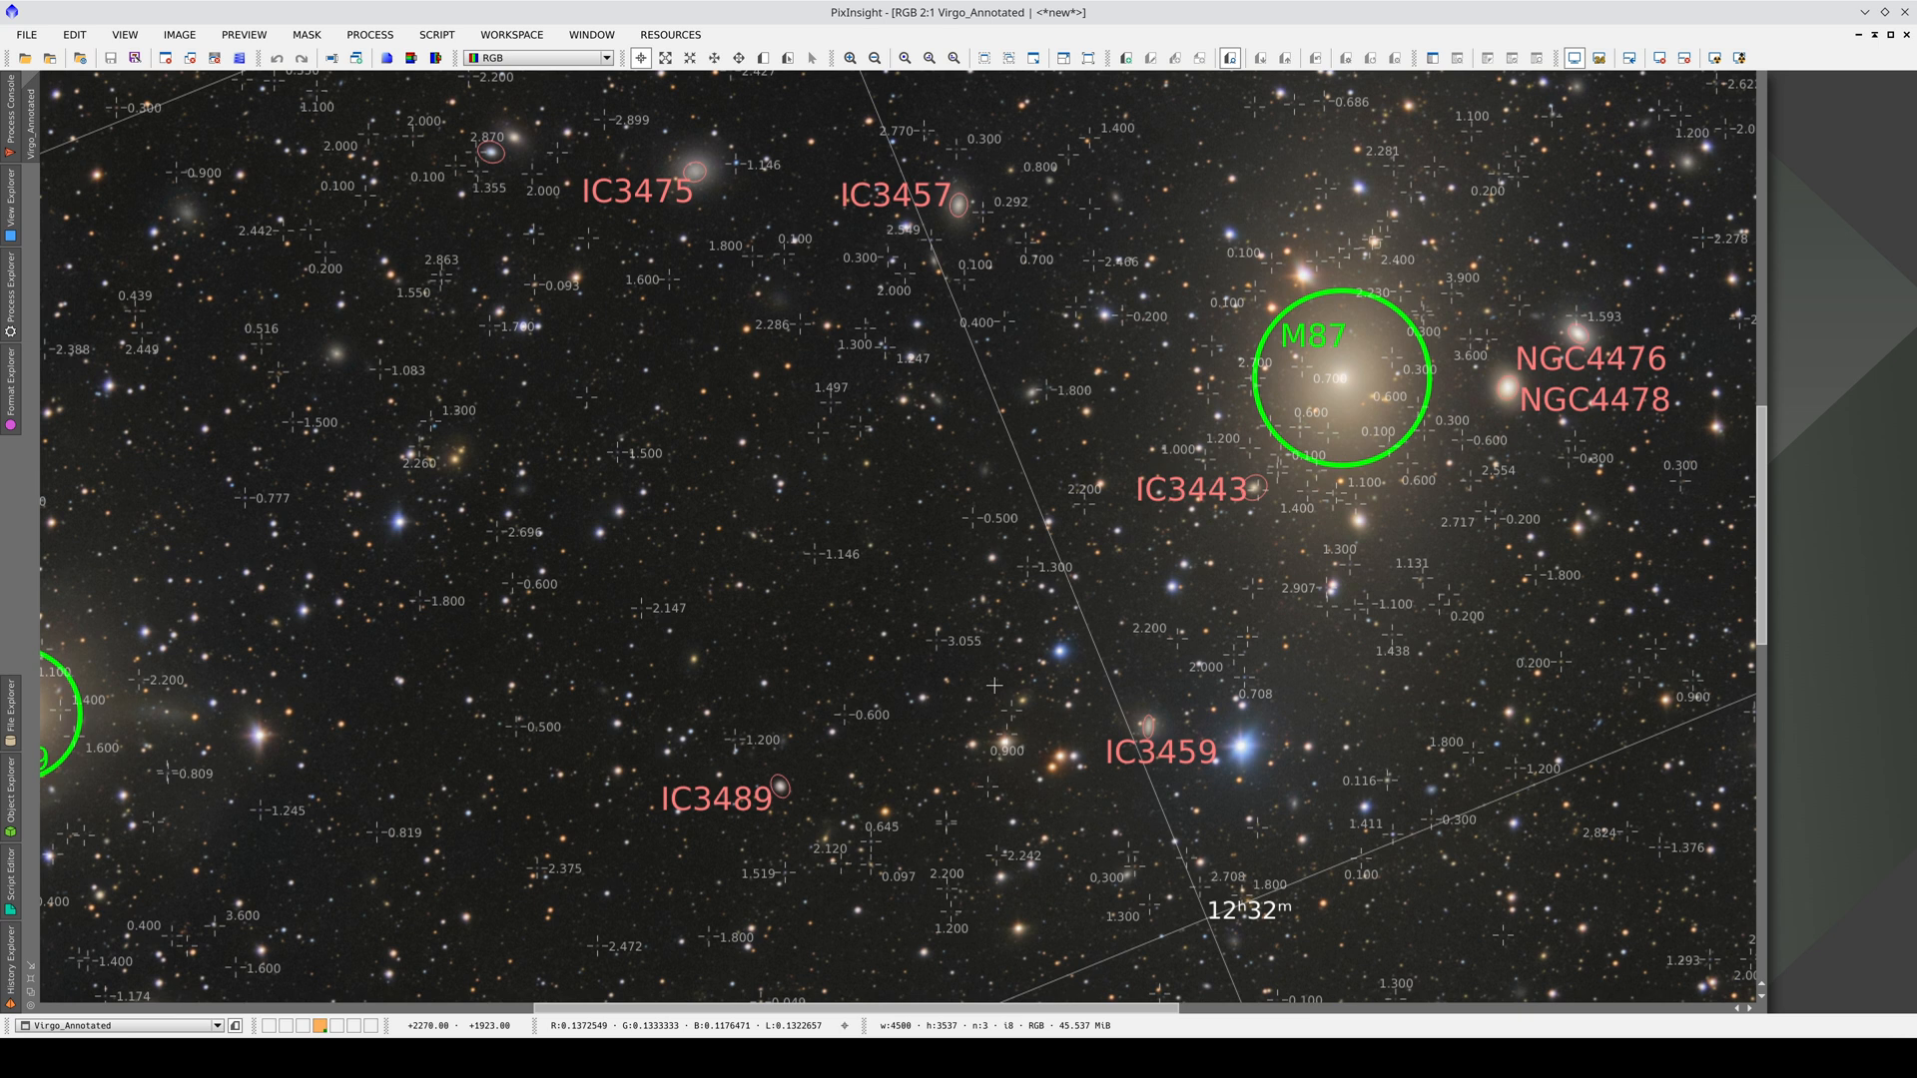
scroll(966, 703, up, 2)
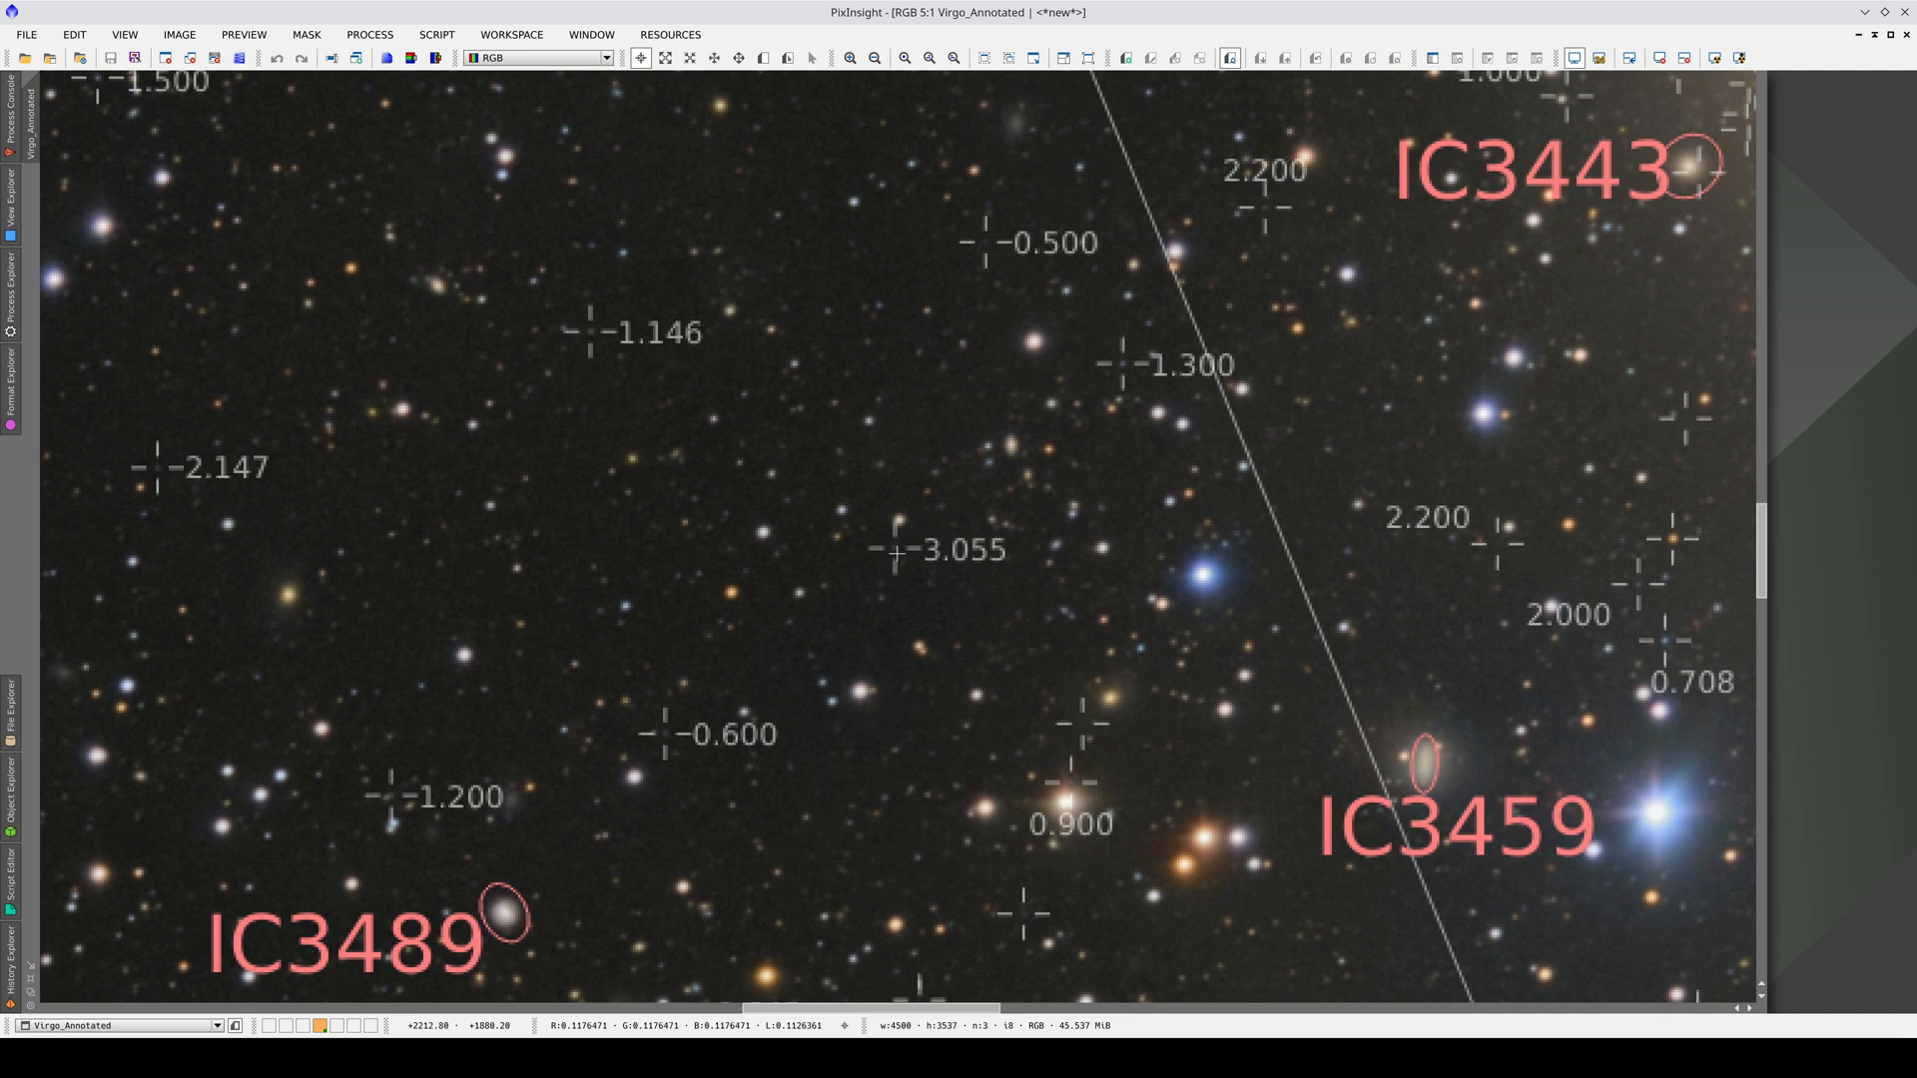
scroll(893, 550, down, 1)
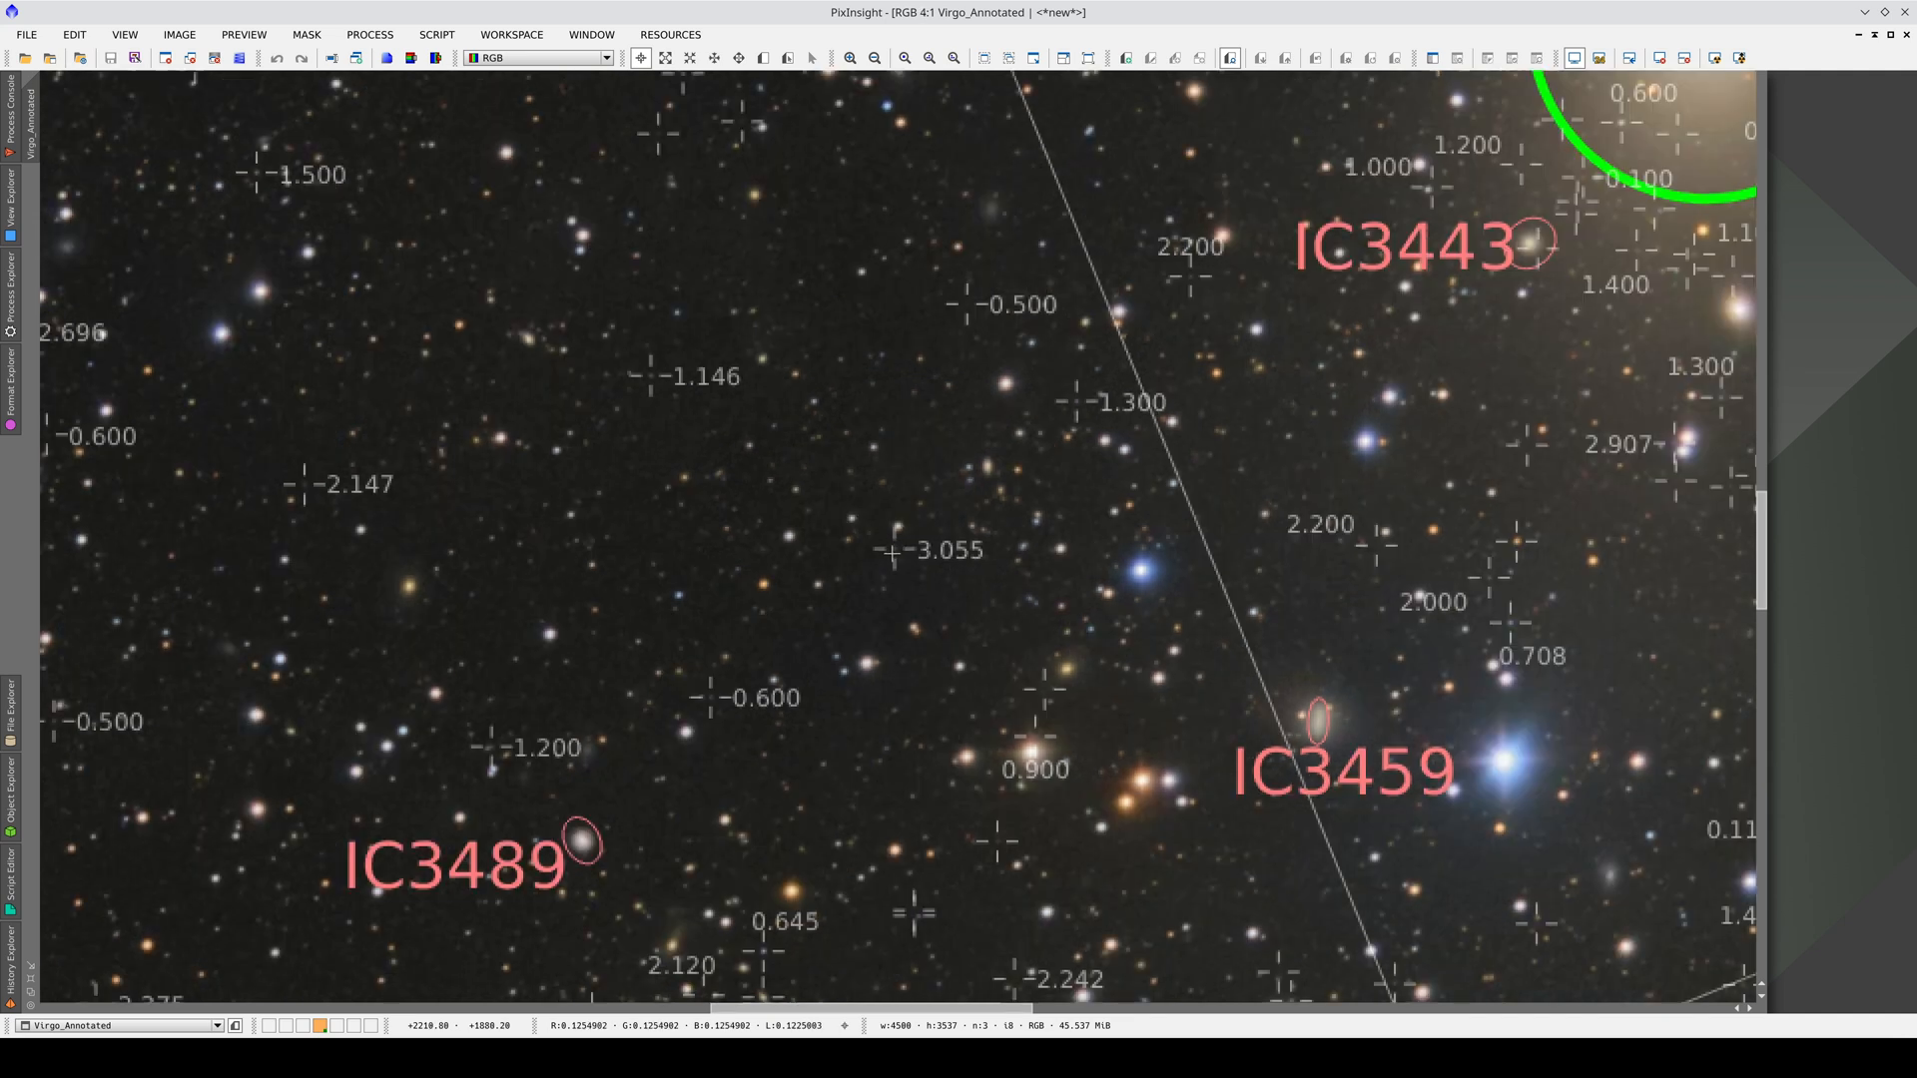
scroll(893, 550, down, 2)
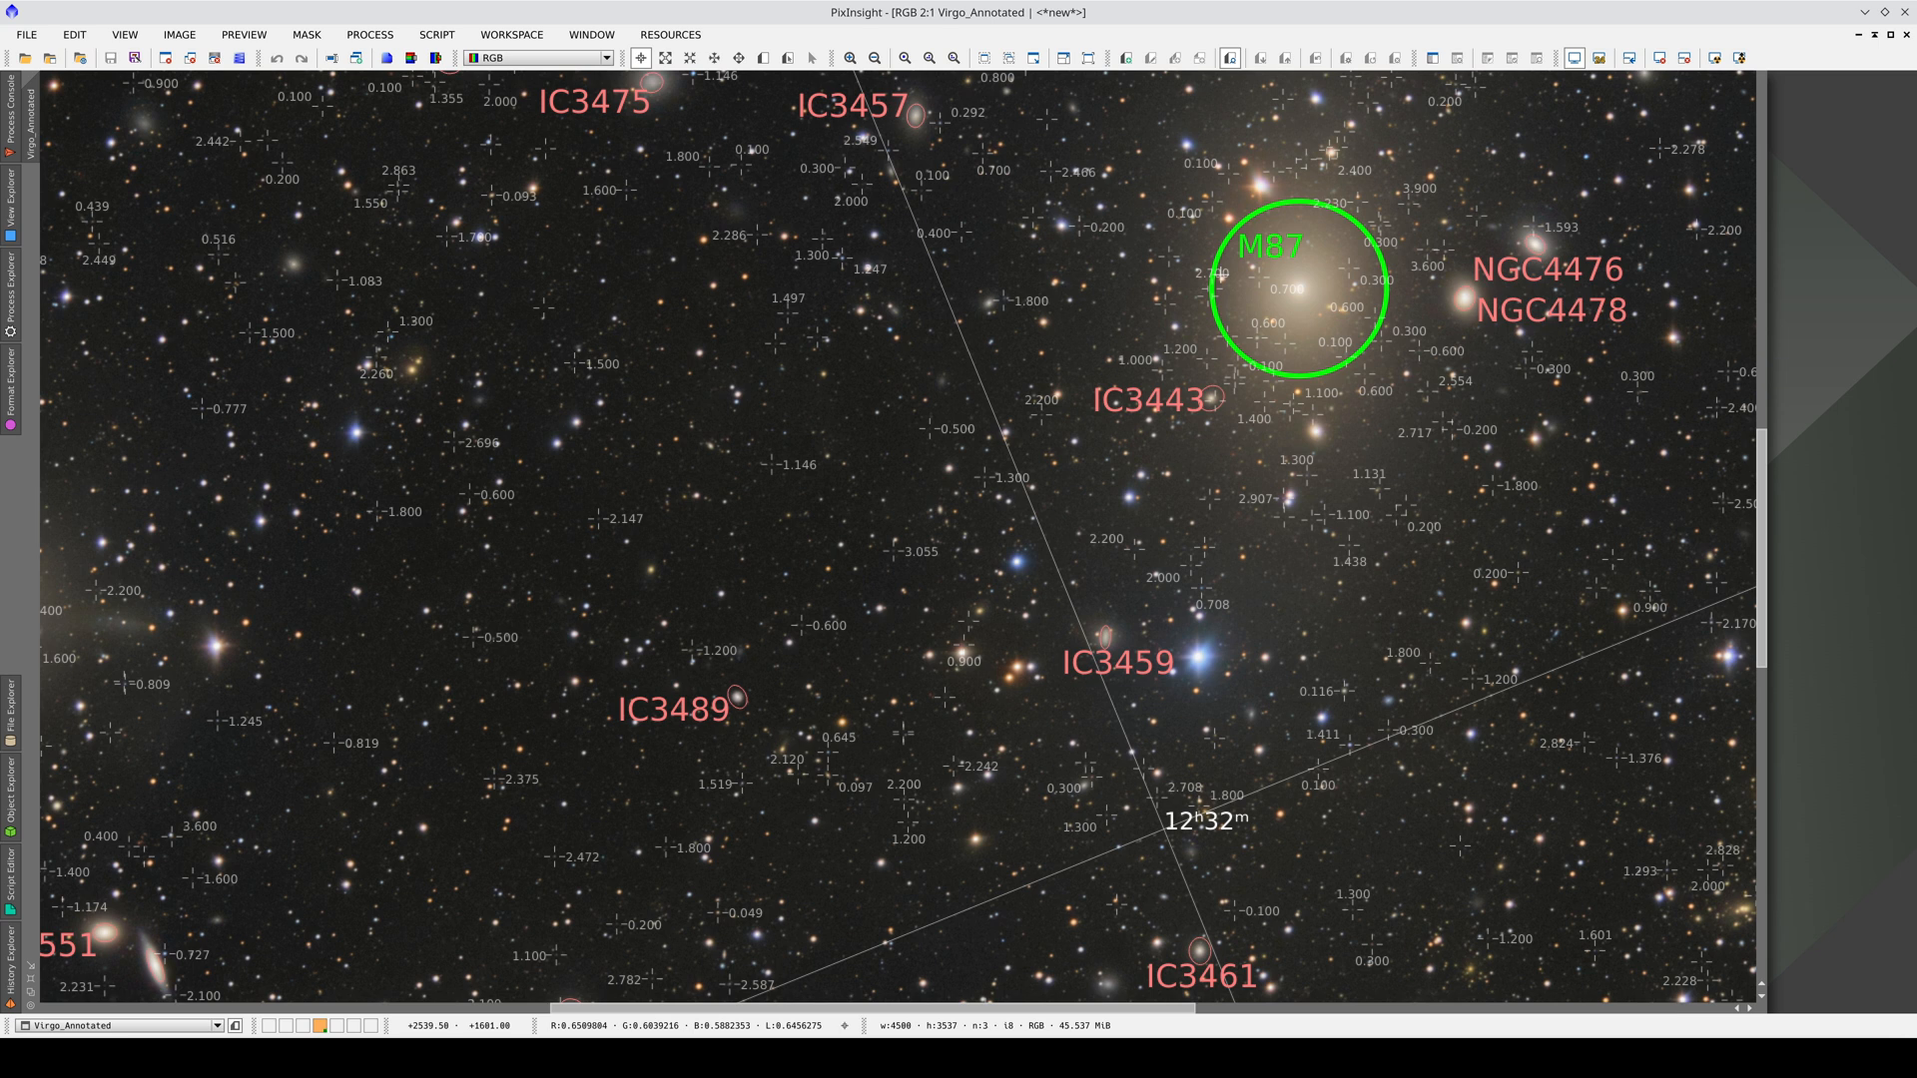
drag(1190, 270, 659, 555)
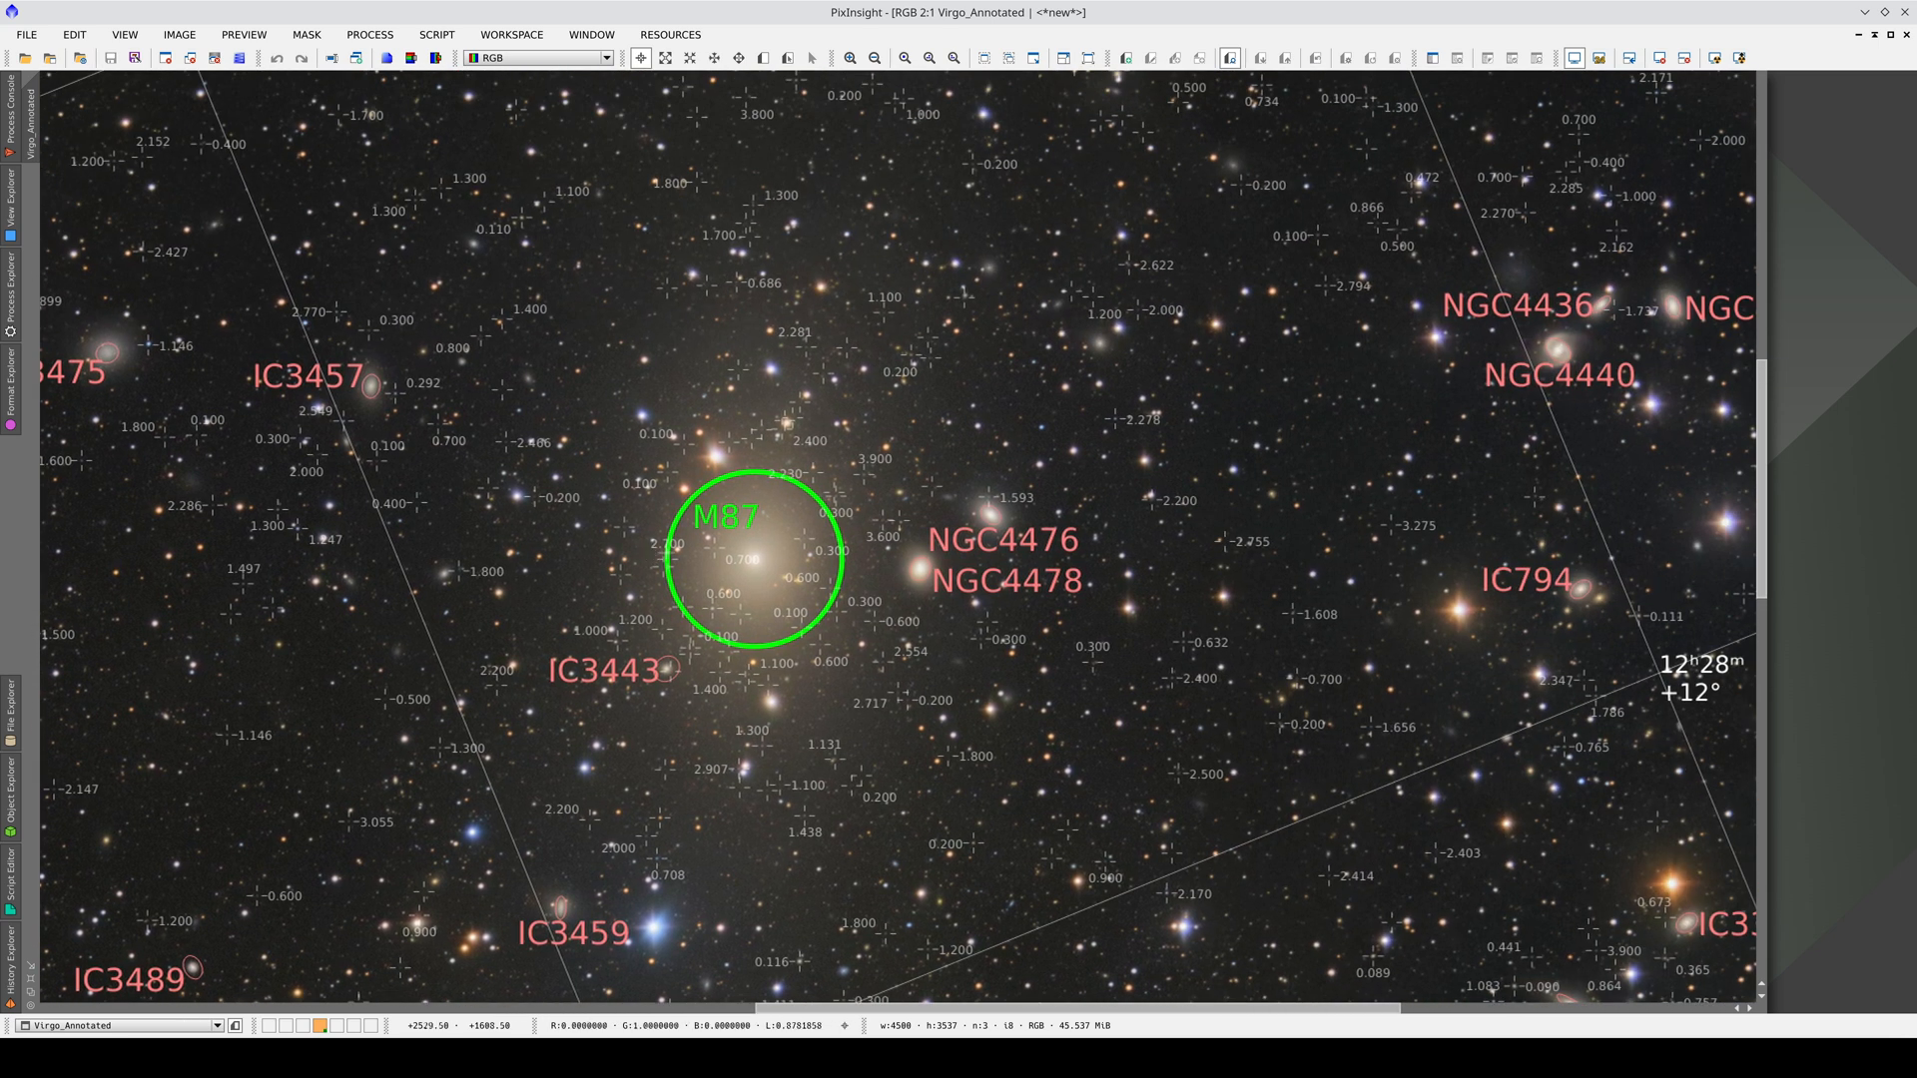
scroll(899, 524, up, 1)
scroll(900, 524, up, 1)
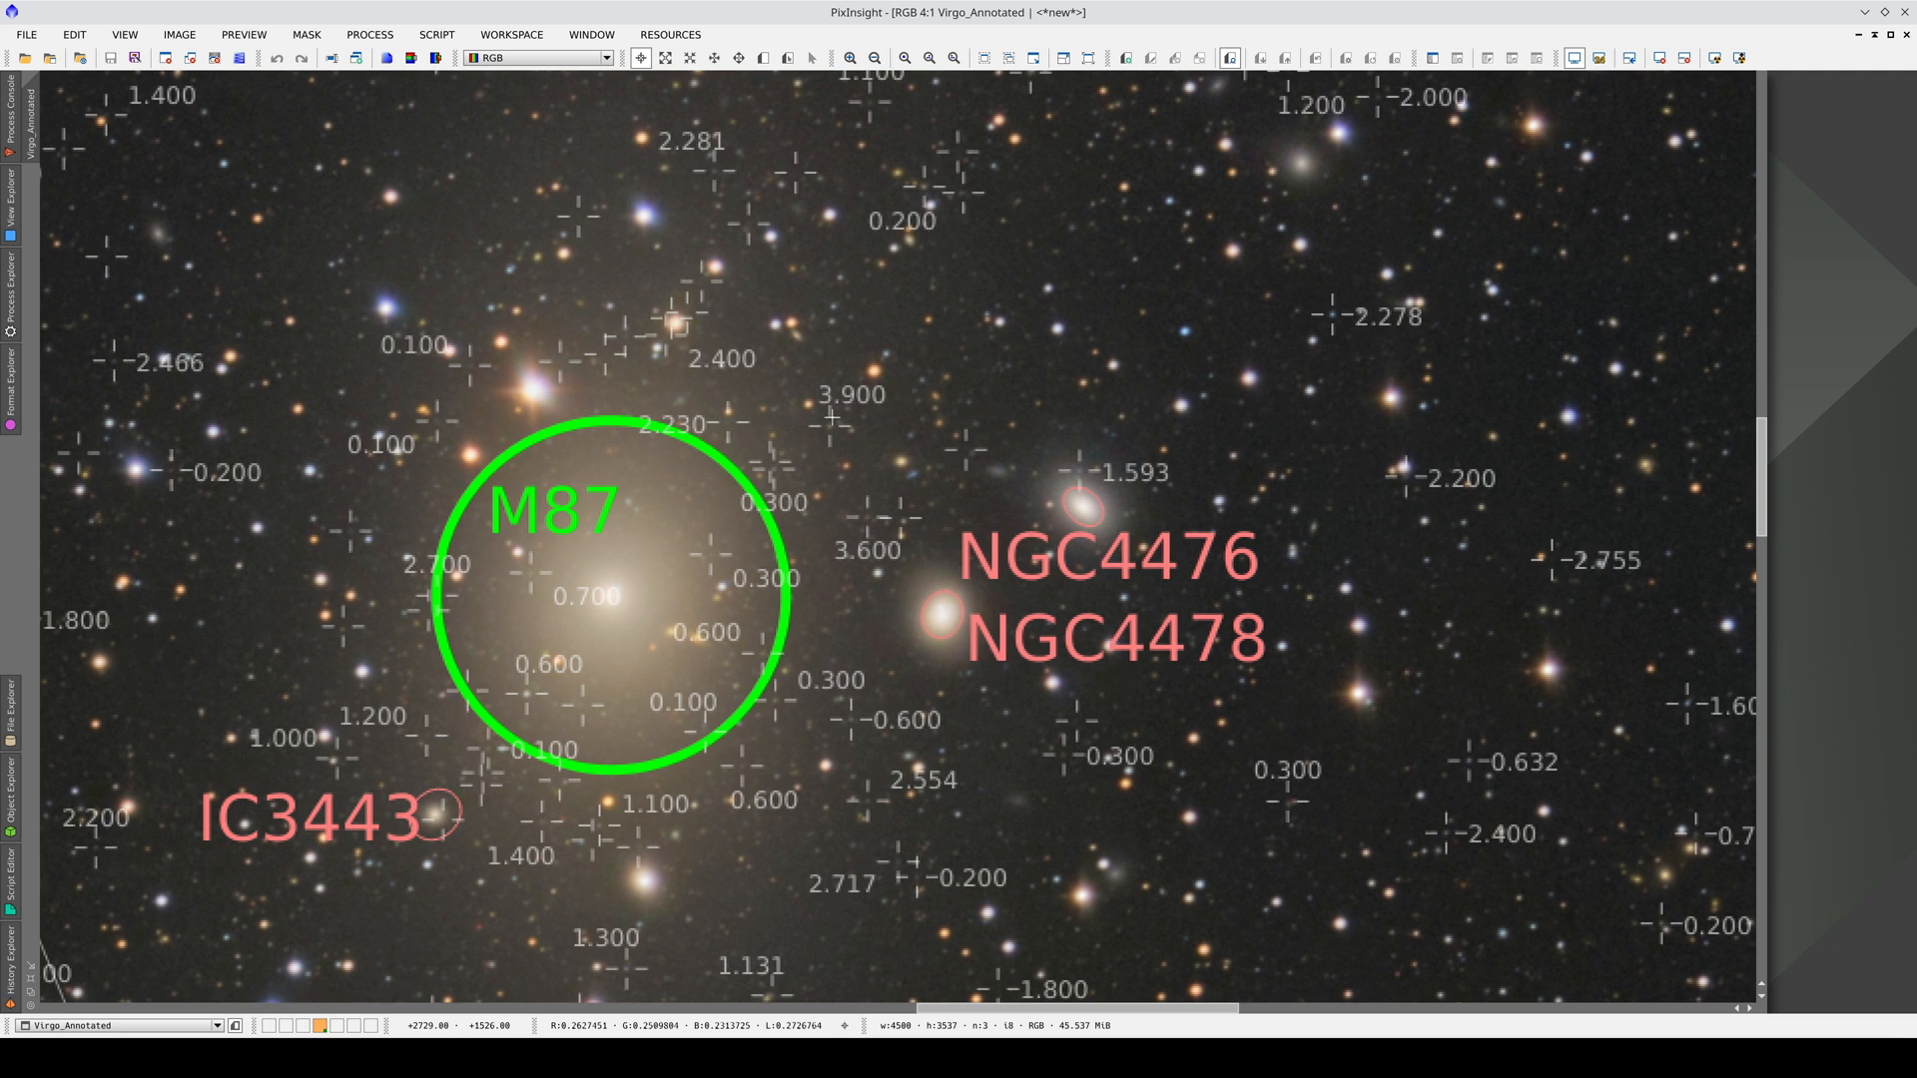
scroll(832, 420, up, 3)
scroll(1160, 210, right, 3)
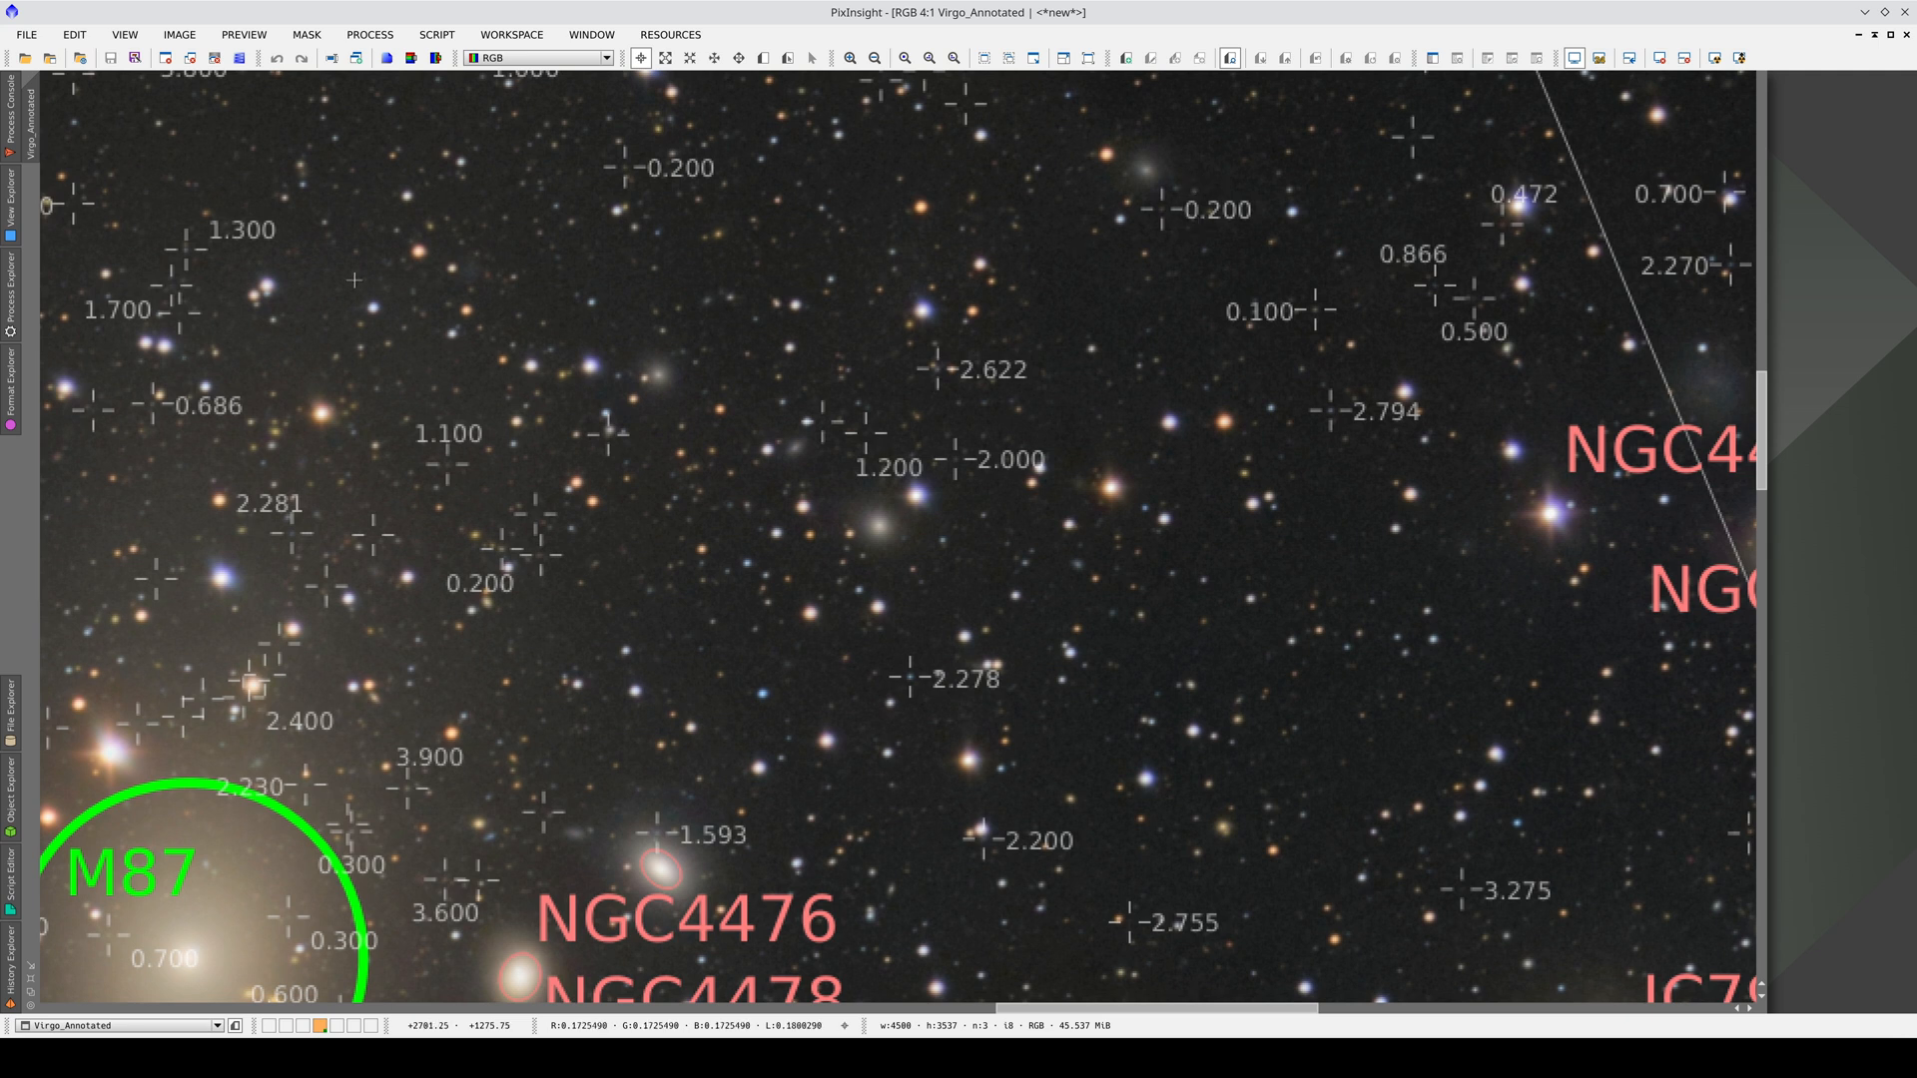
drag(355, 279, 1179, 866)
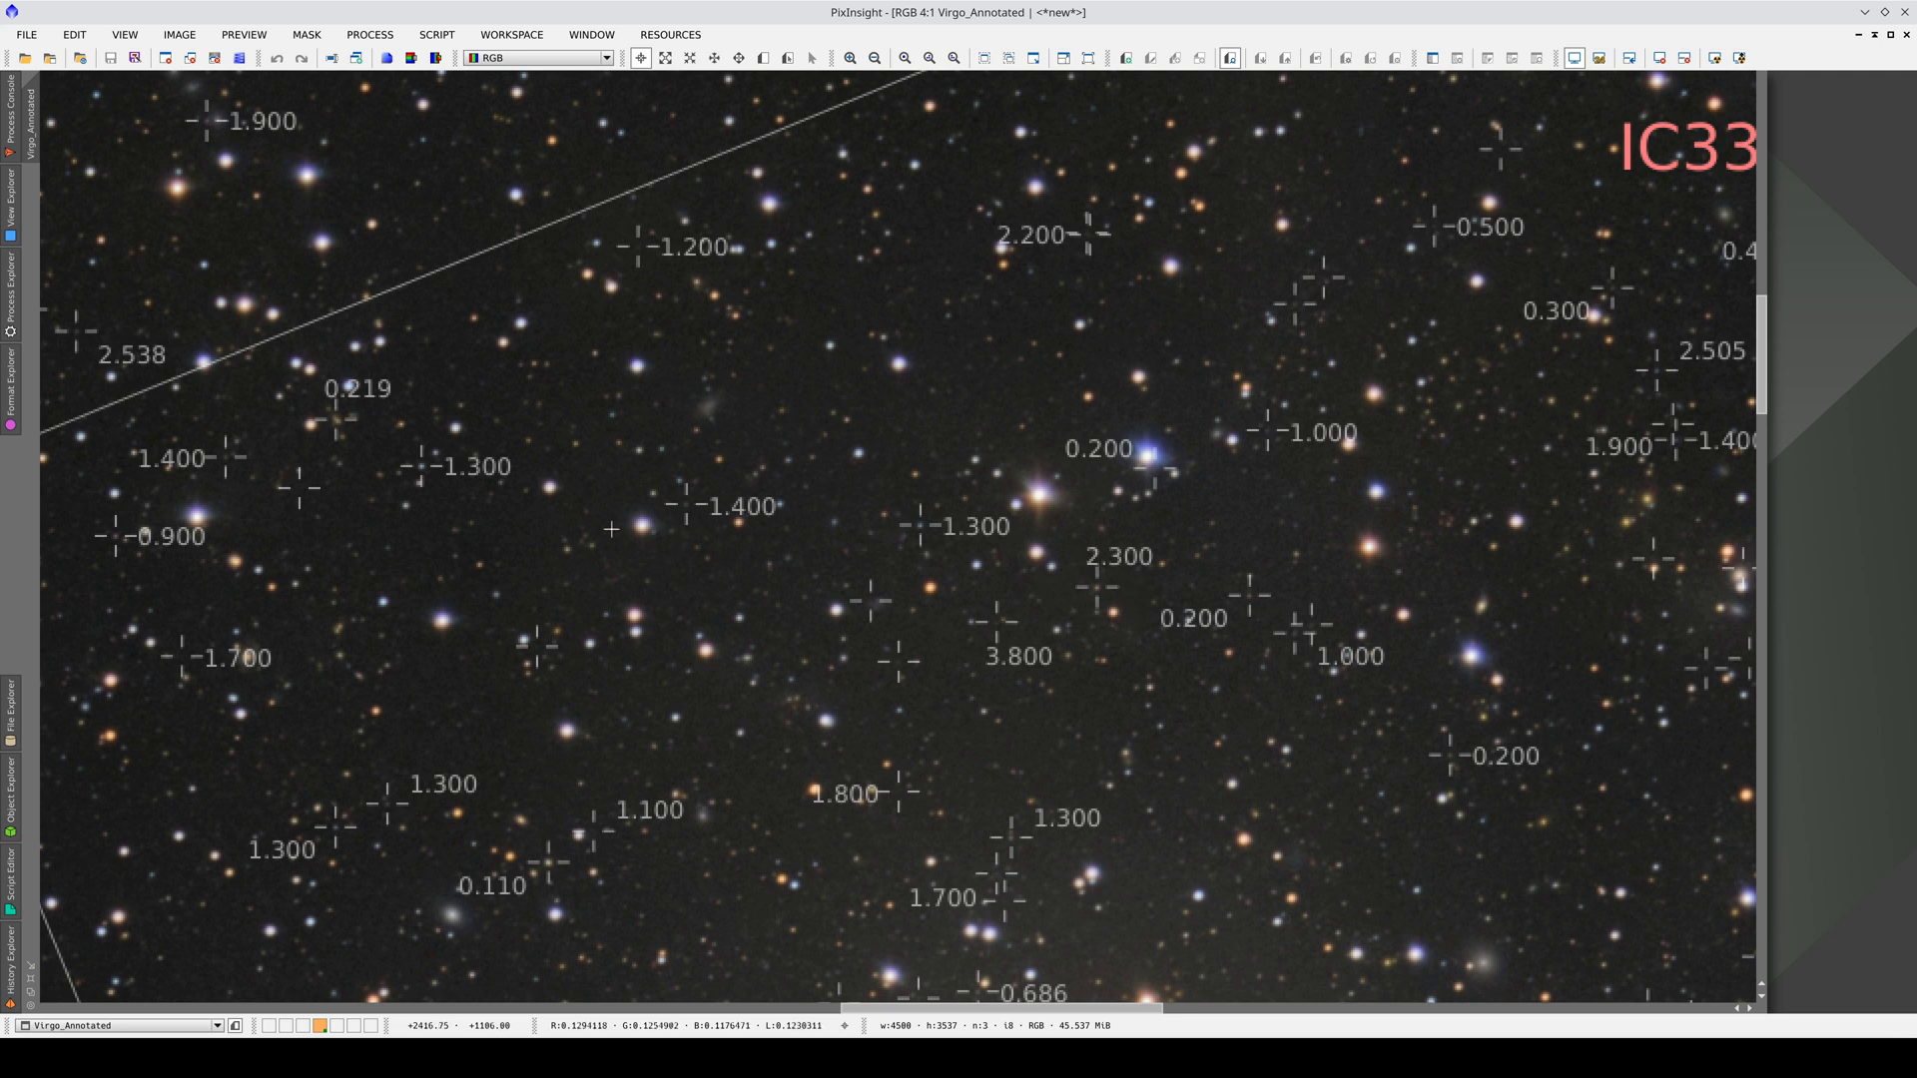
- Pan across further quasar markers and the grid intersection to frame M89, M87 and M86 together
drag(221, 436, 1106, 588)
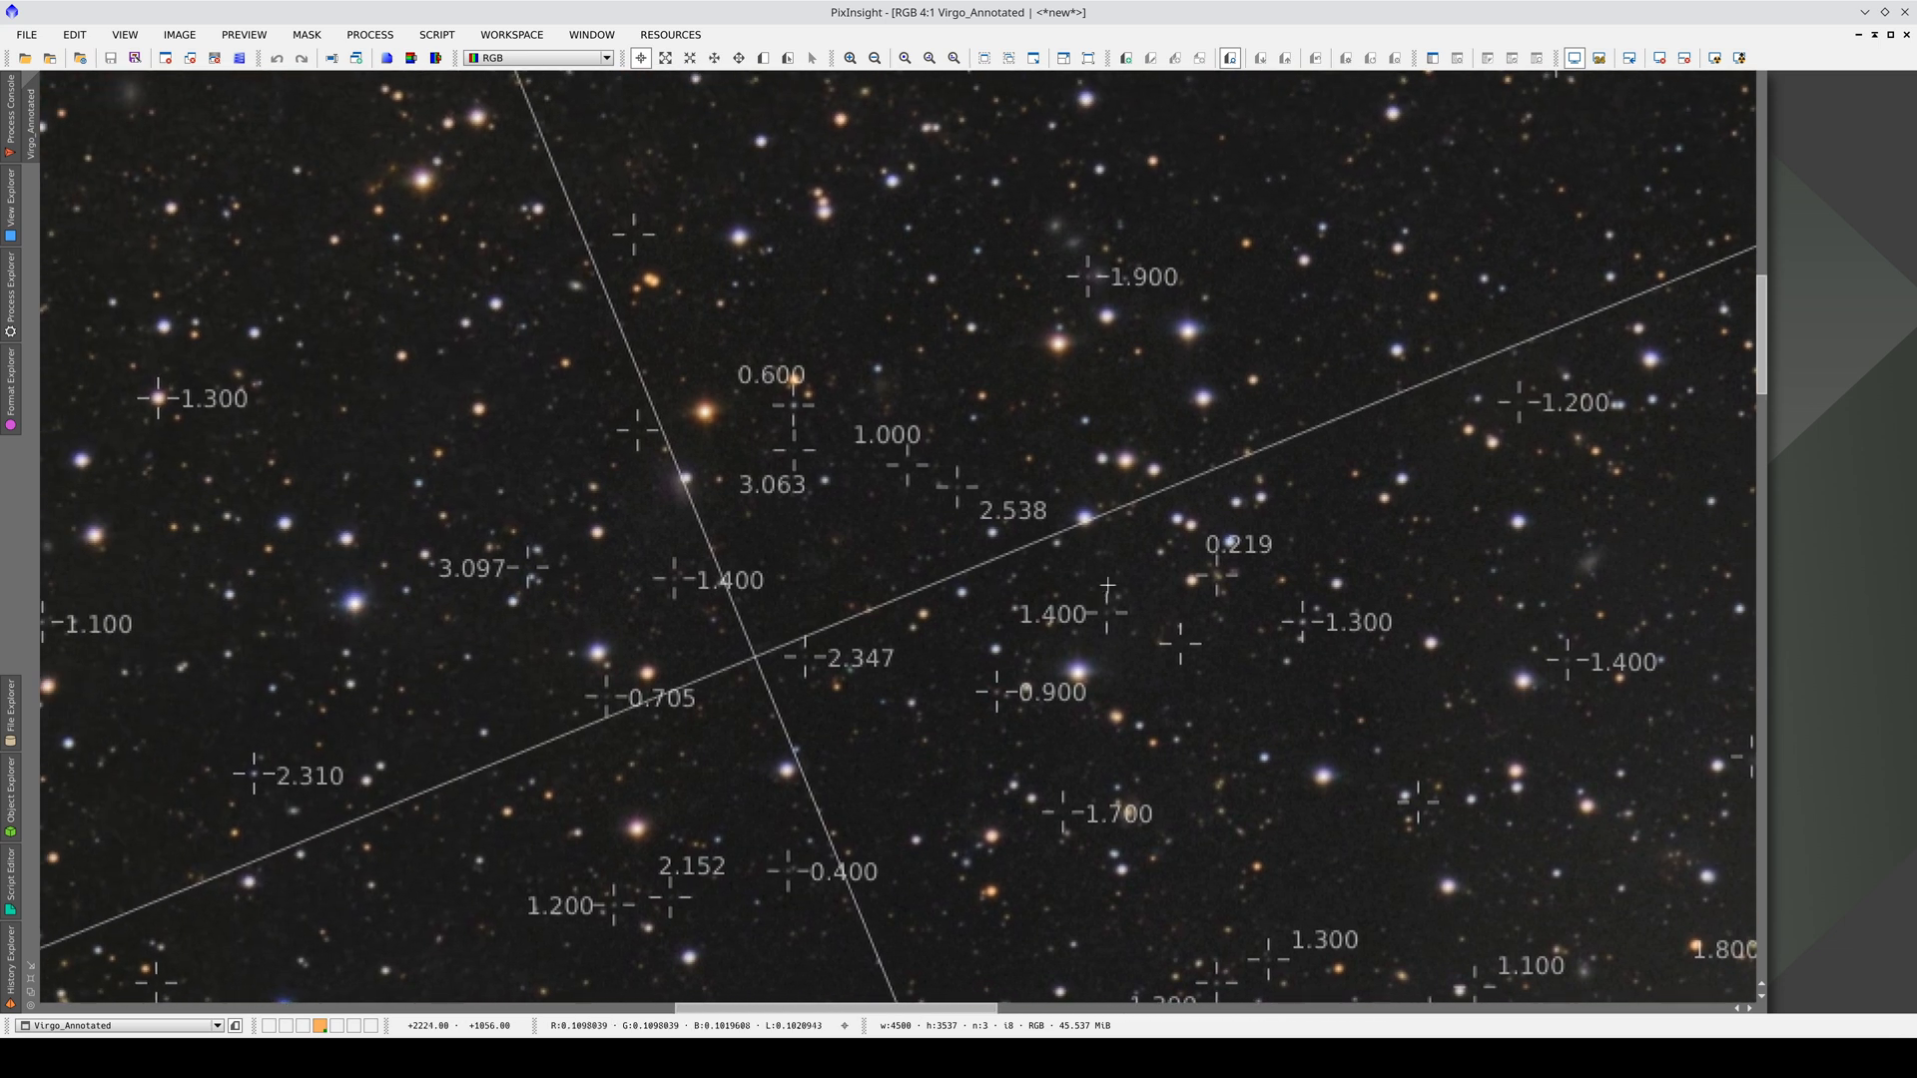
drag(220, 400, 948, 500)
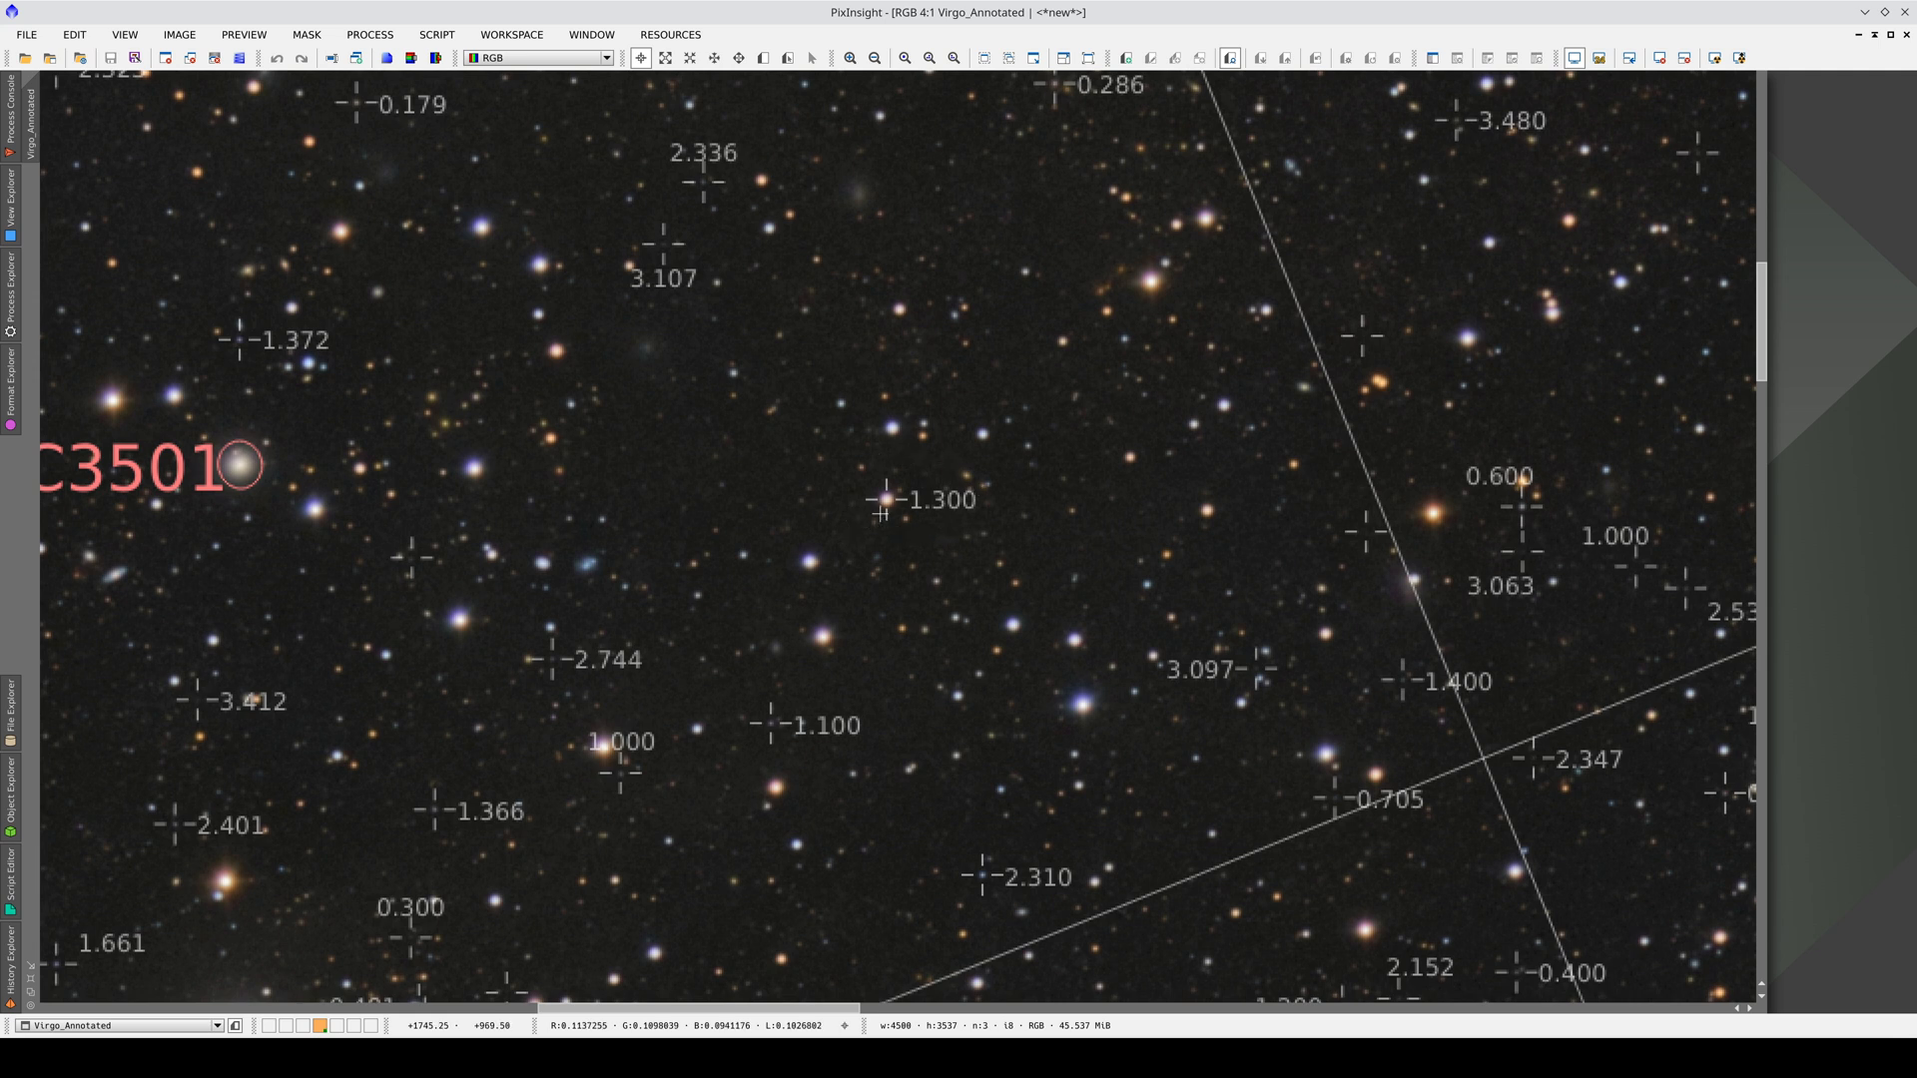
scroll(914, 550, down, 1)
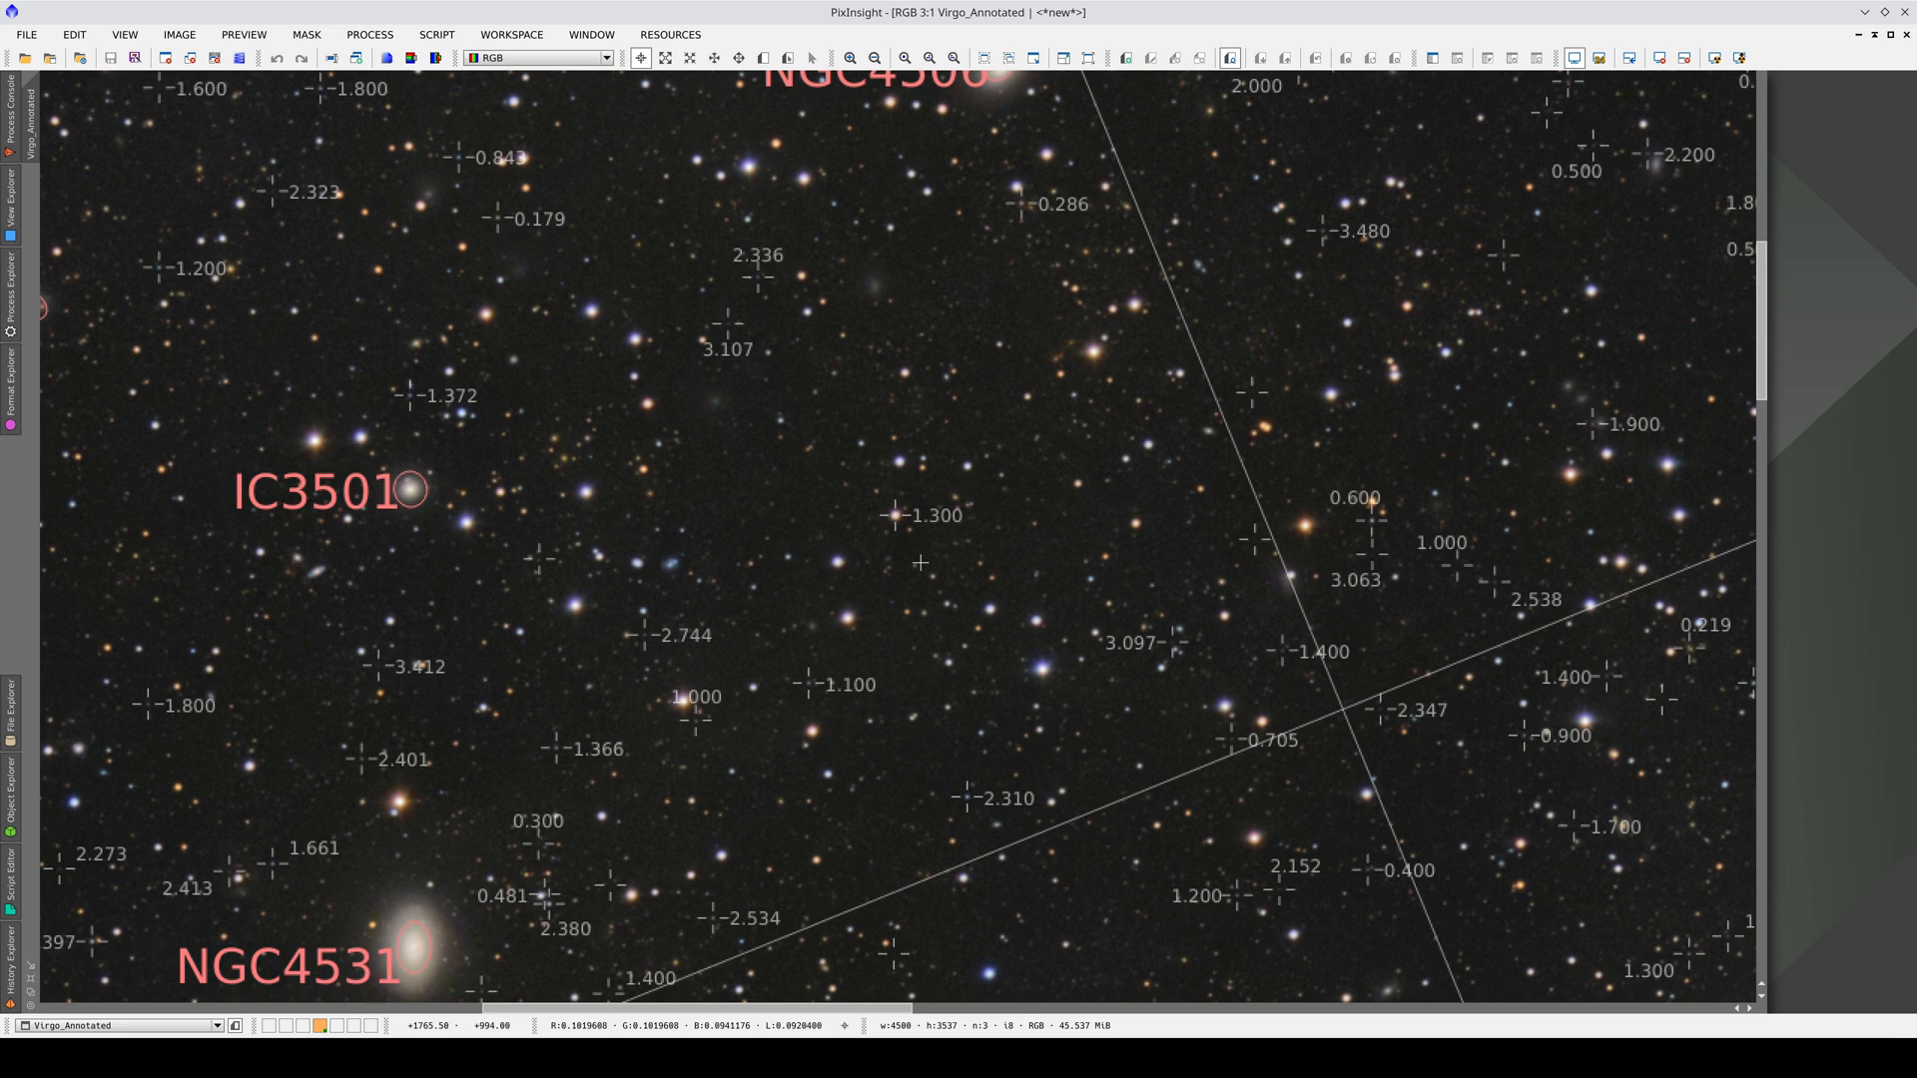
scroll(921, 561, down, 1)
scroll(920, 562, down, 1)
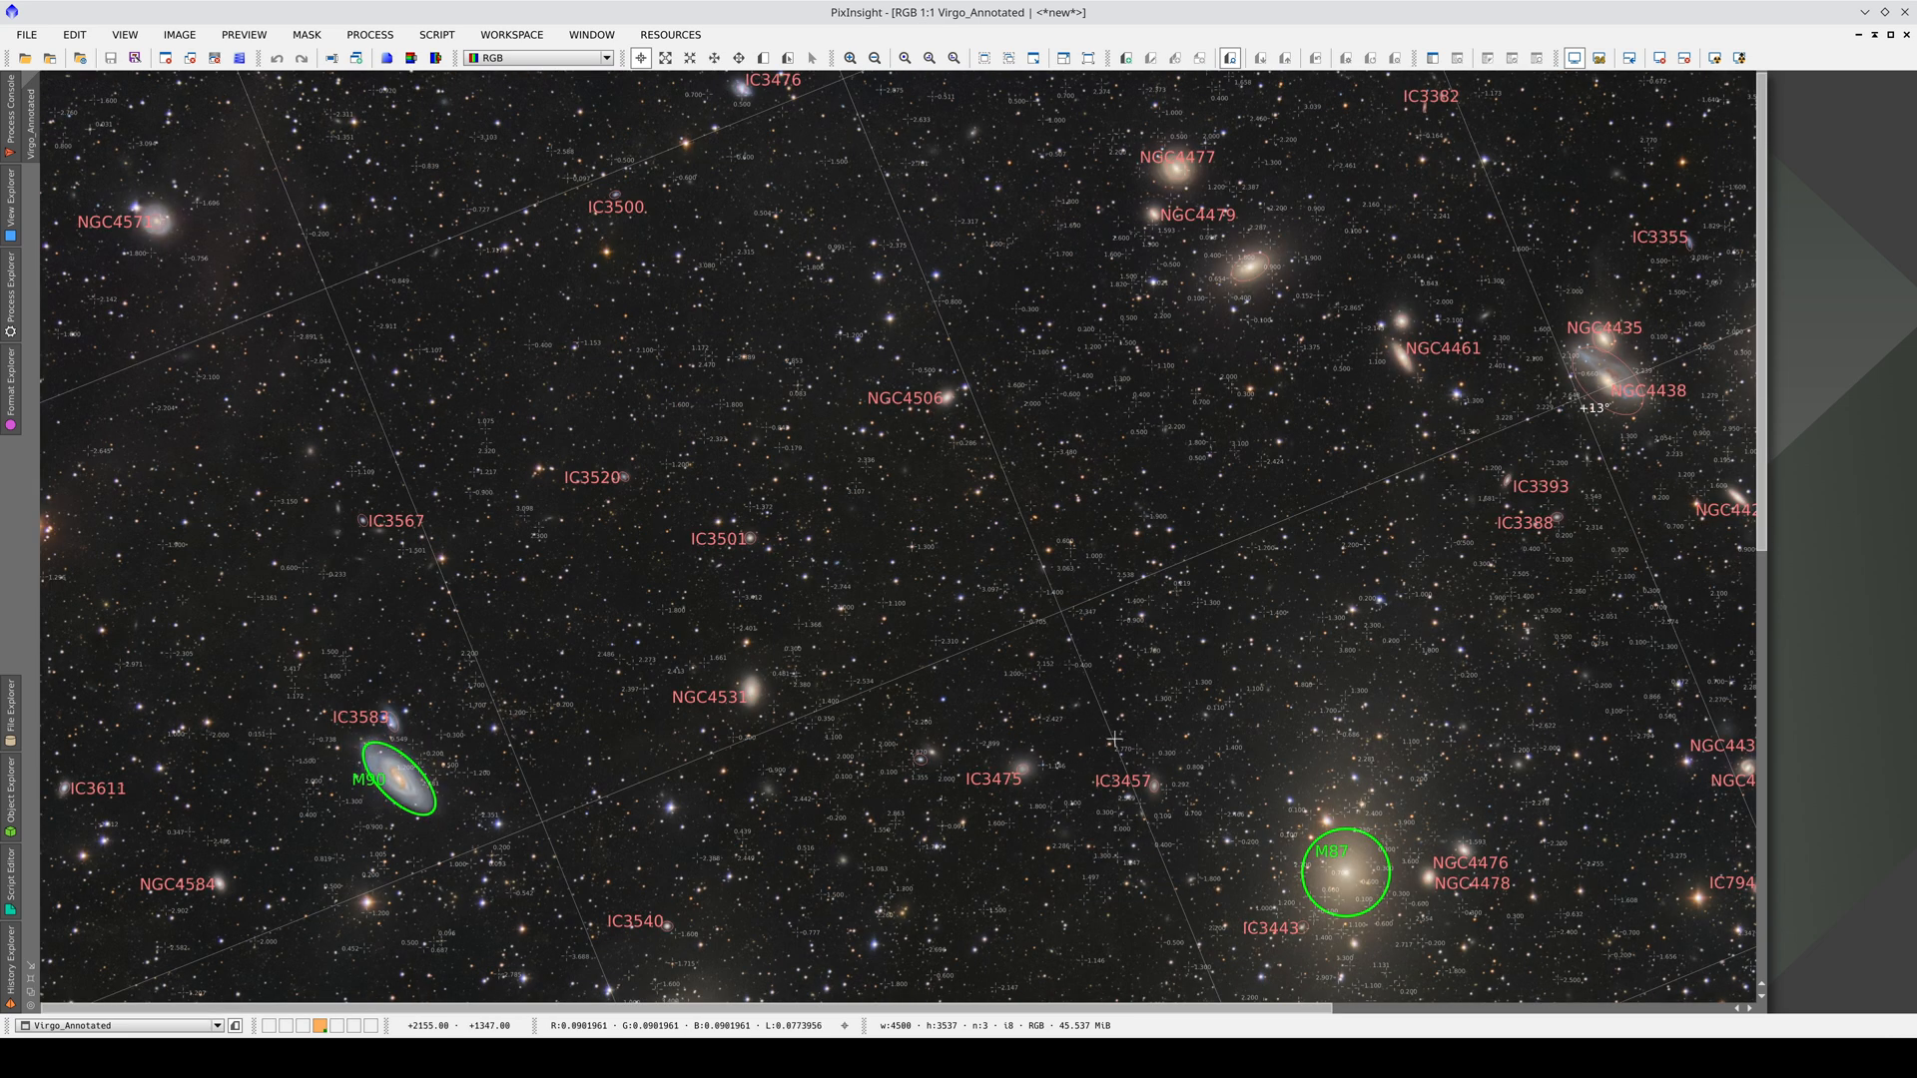
drag(1115, 740, 911, 575)
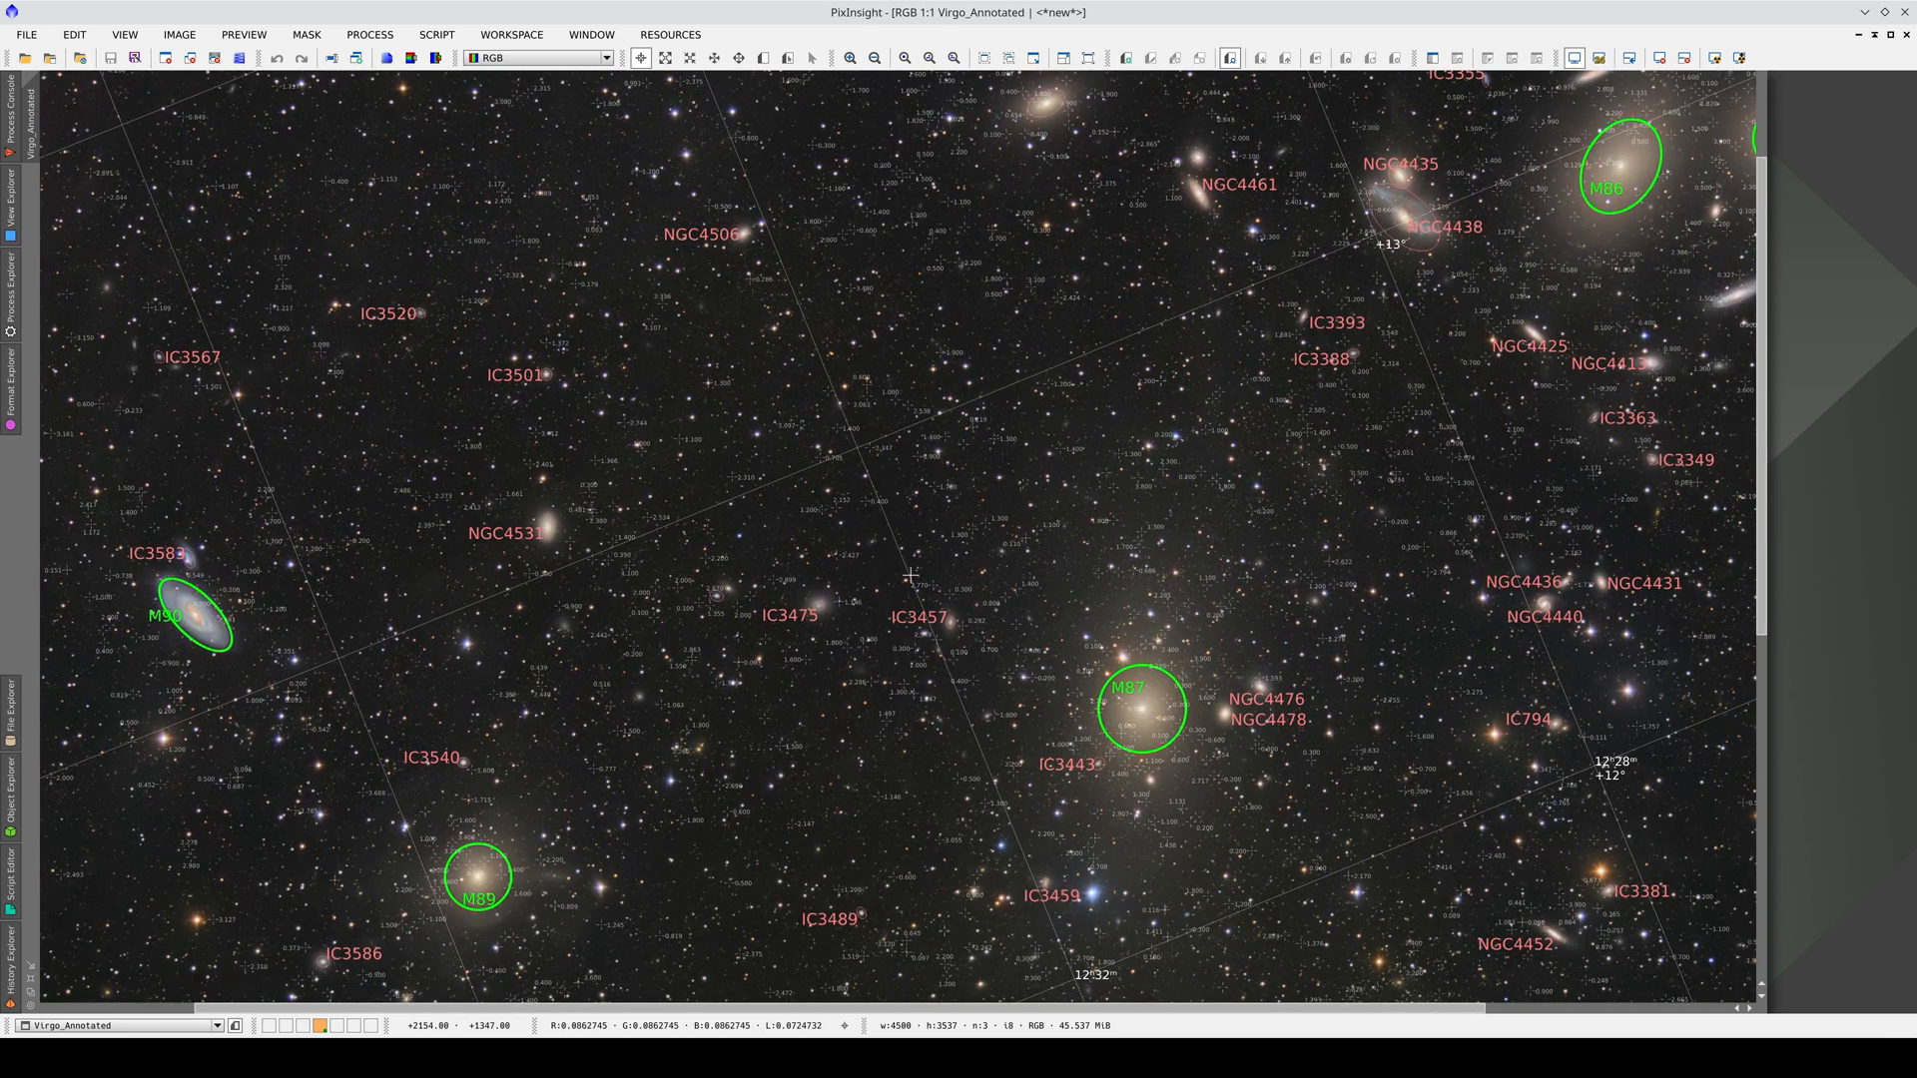